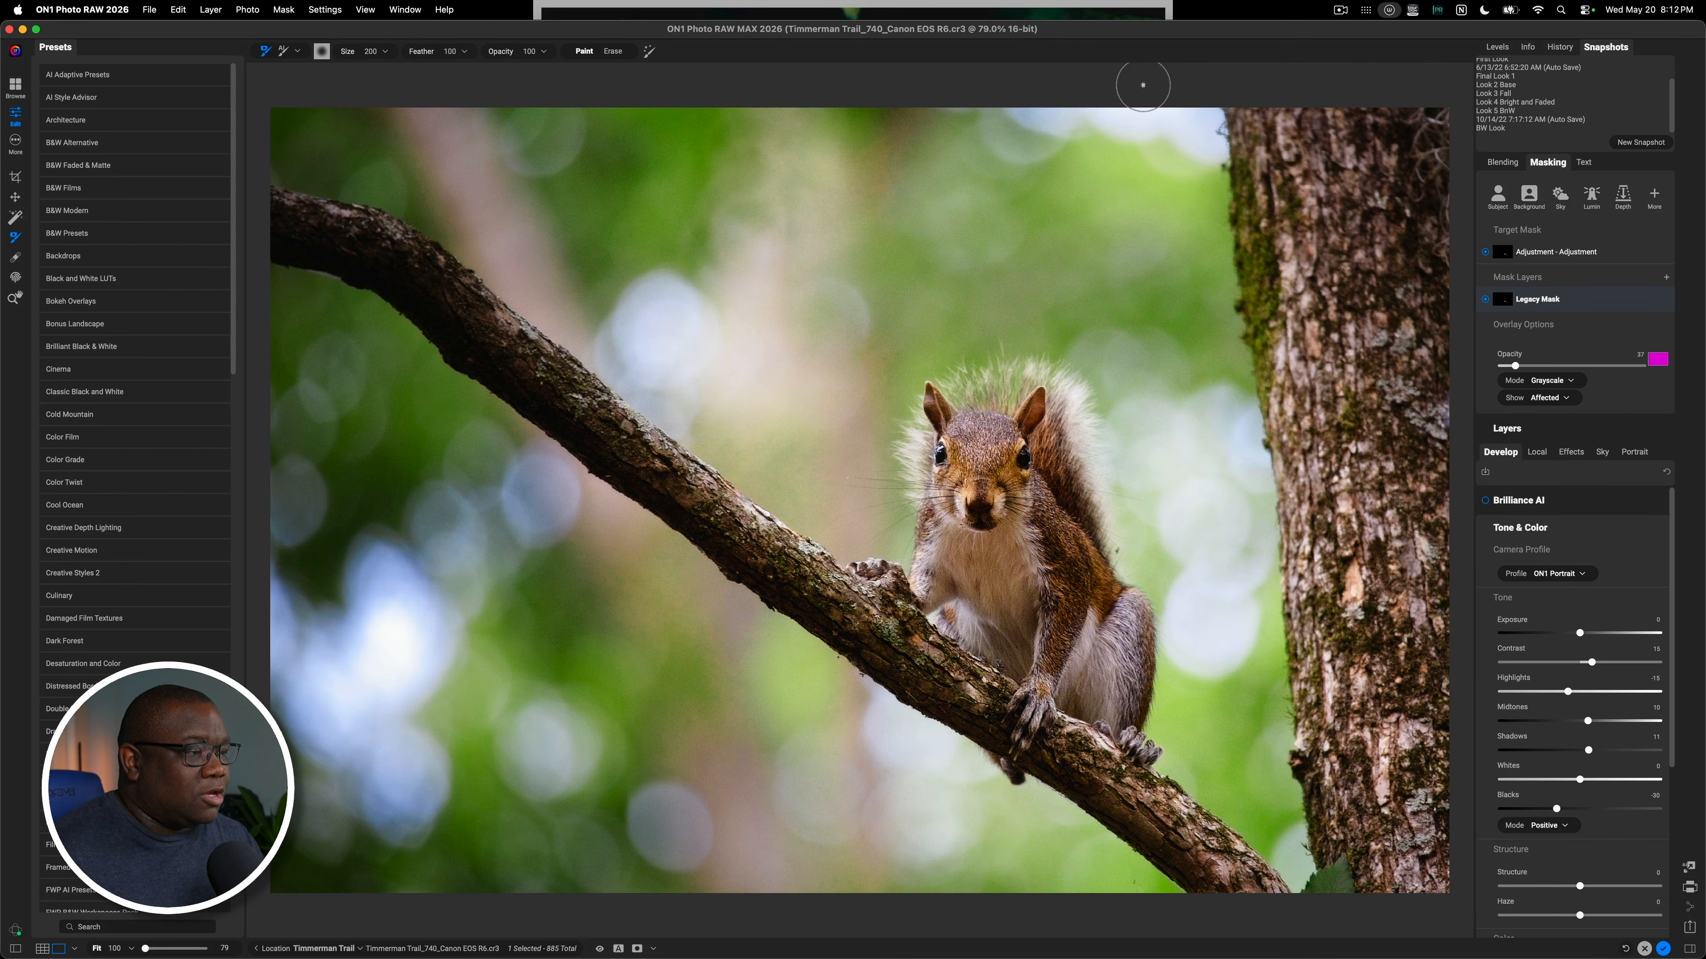
# - Compare the edited squirrel photo with its unedited preview and inspect how it is currently cropped
pyautogui.hotkey('alt', 'p')
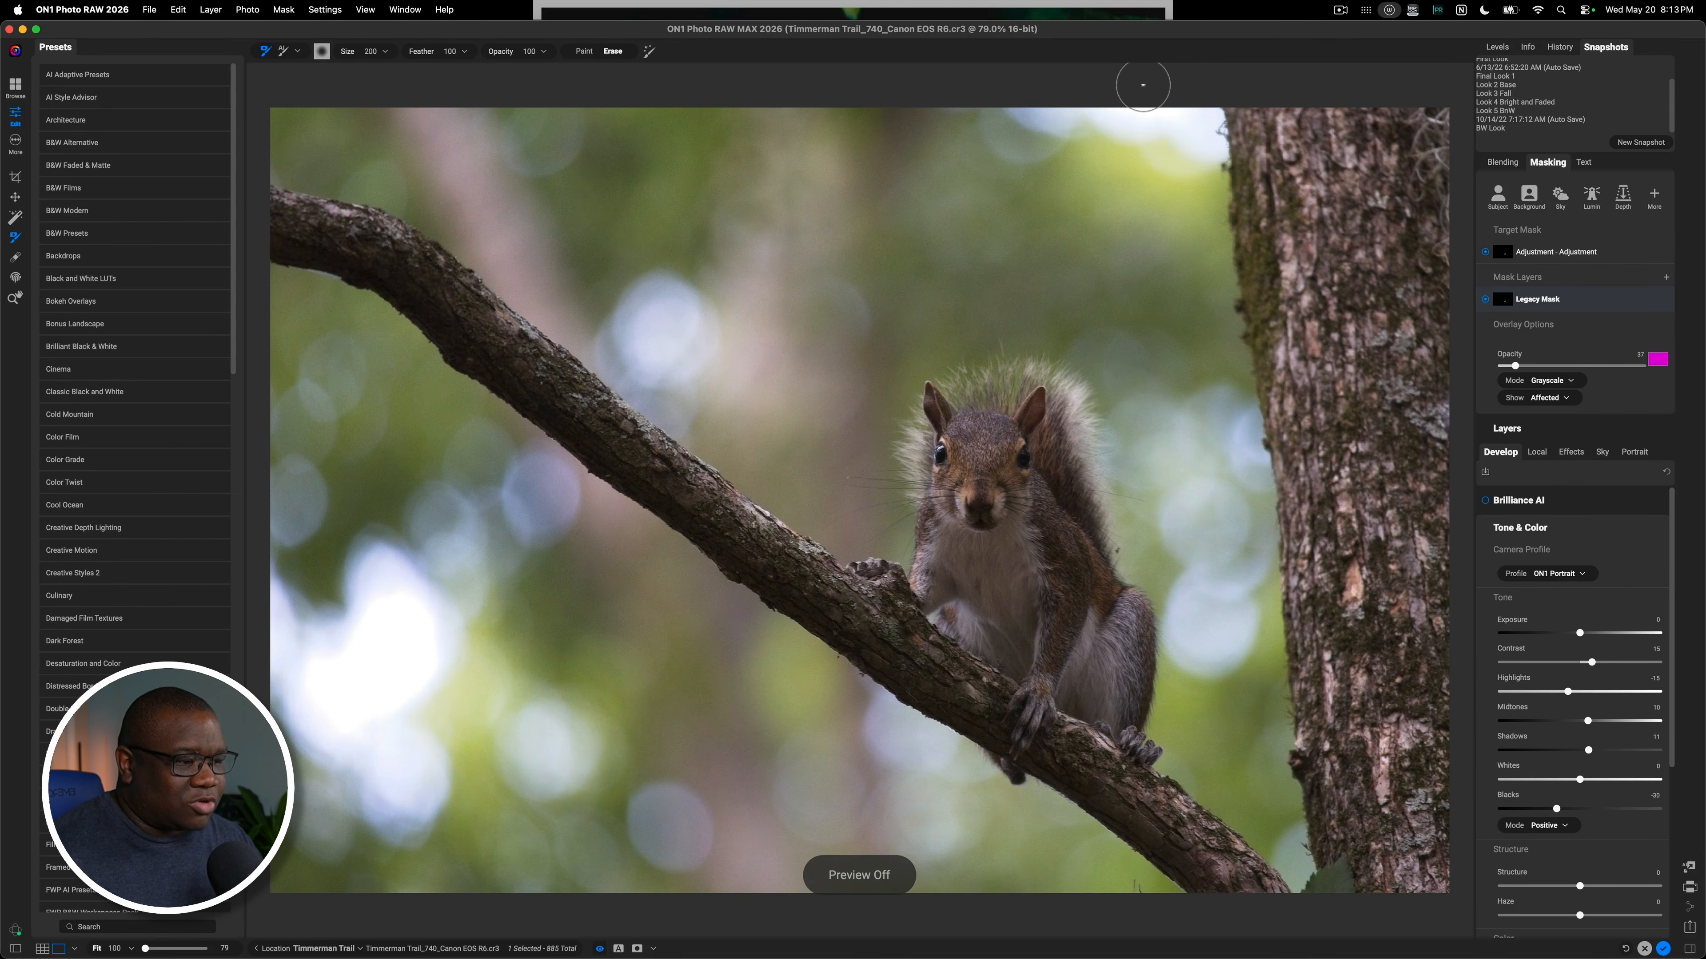
pyautogui.hotkey('alt', 'p')
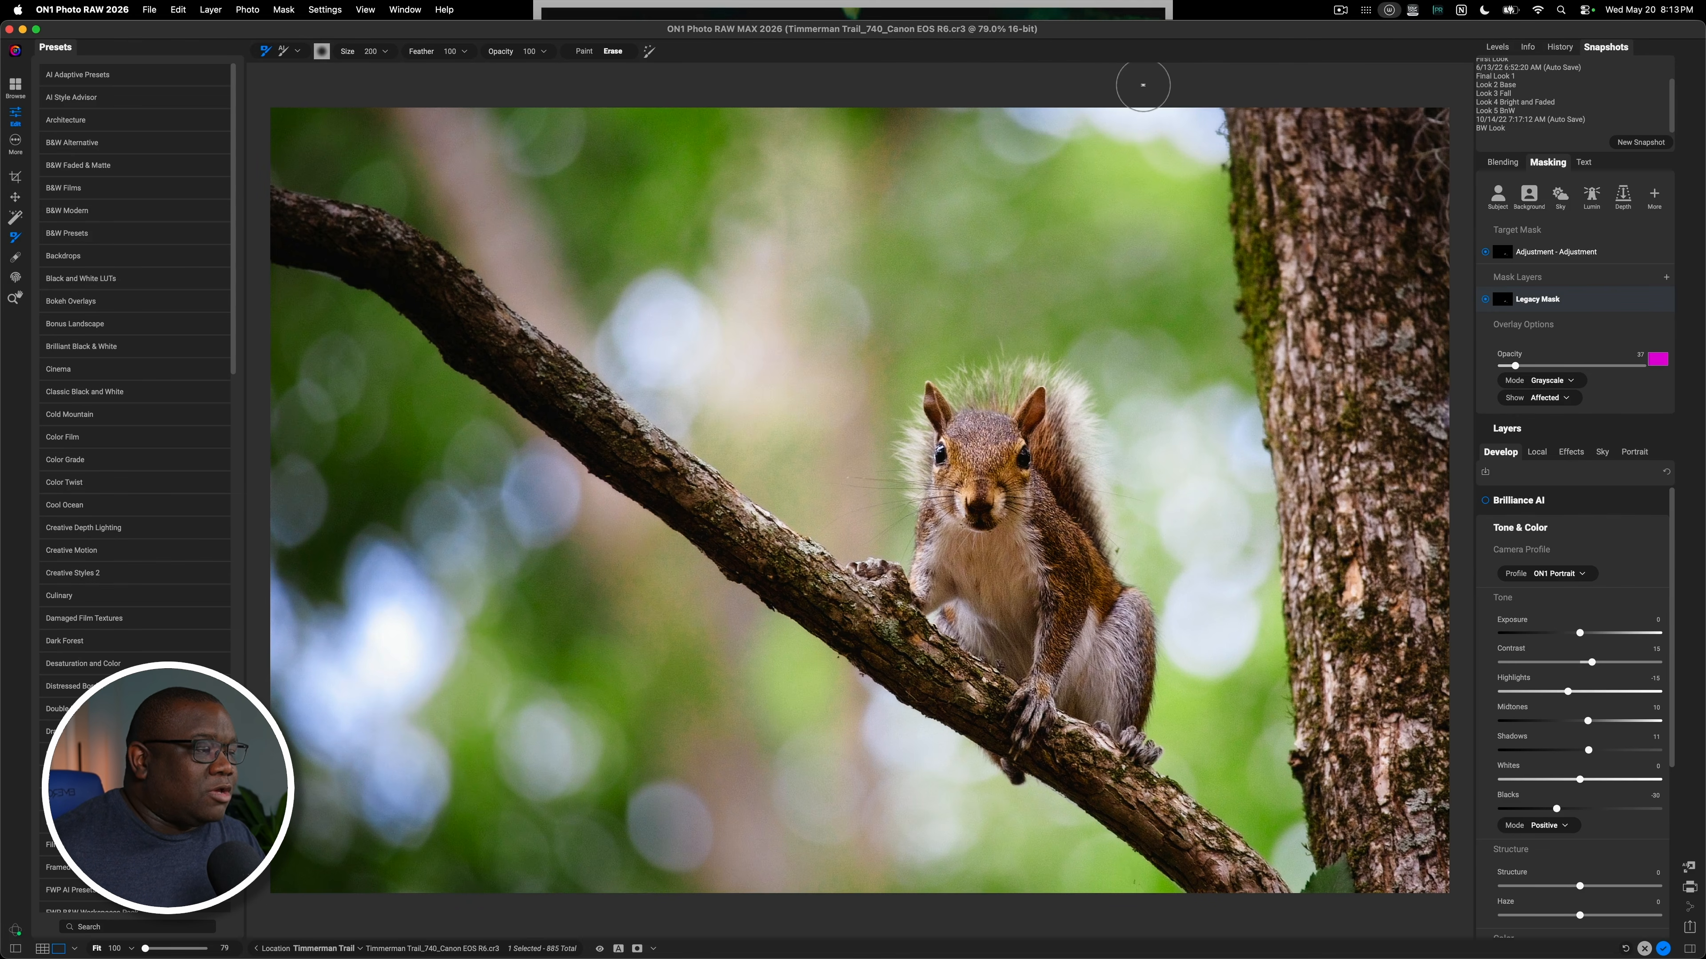
pyautogui.press('c')
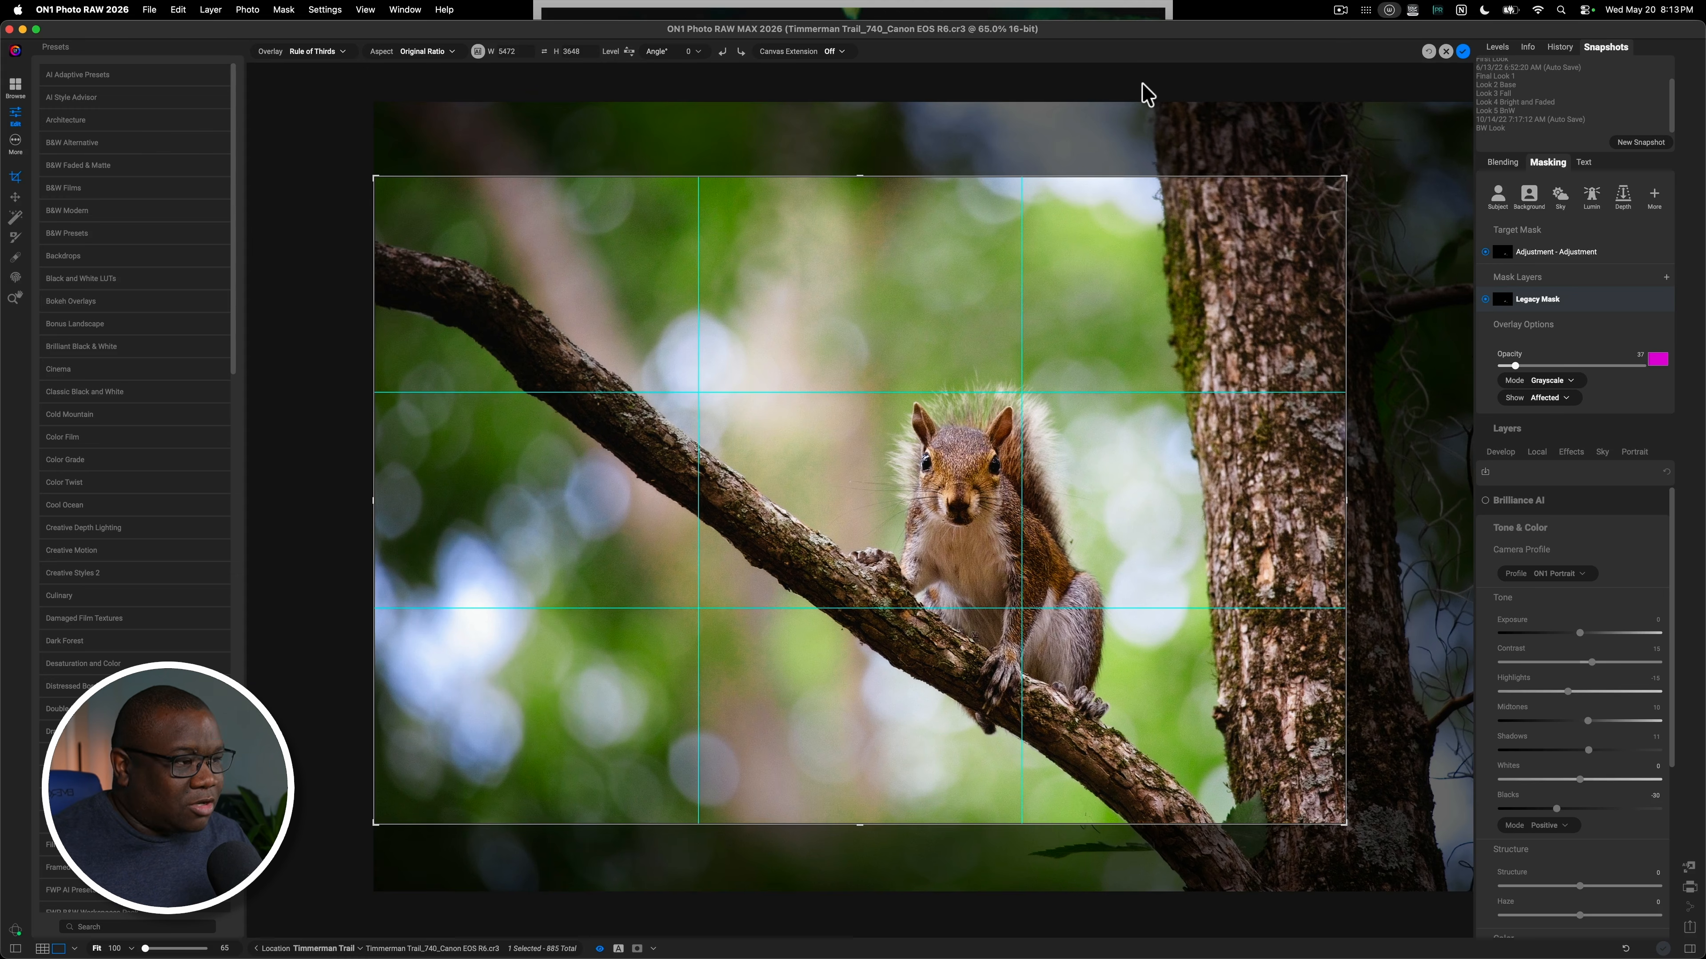
pyautogui.press('z')
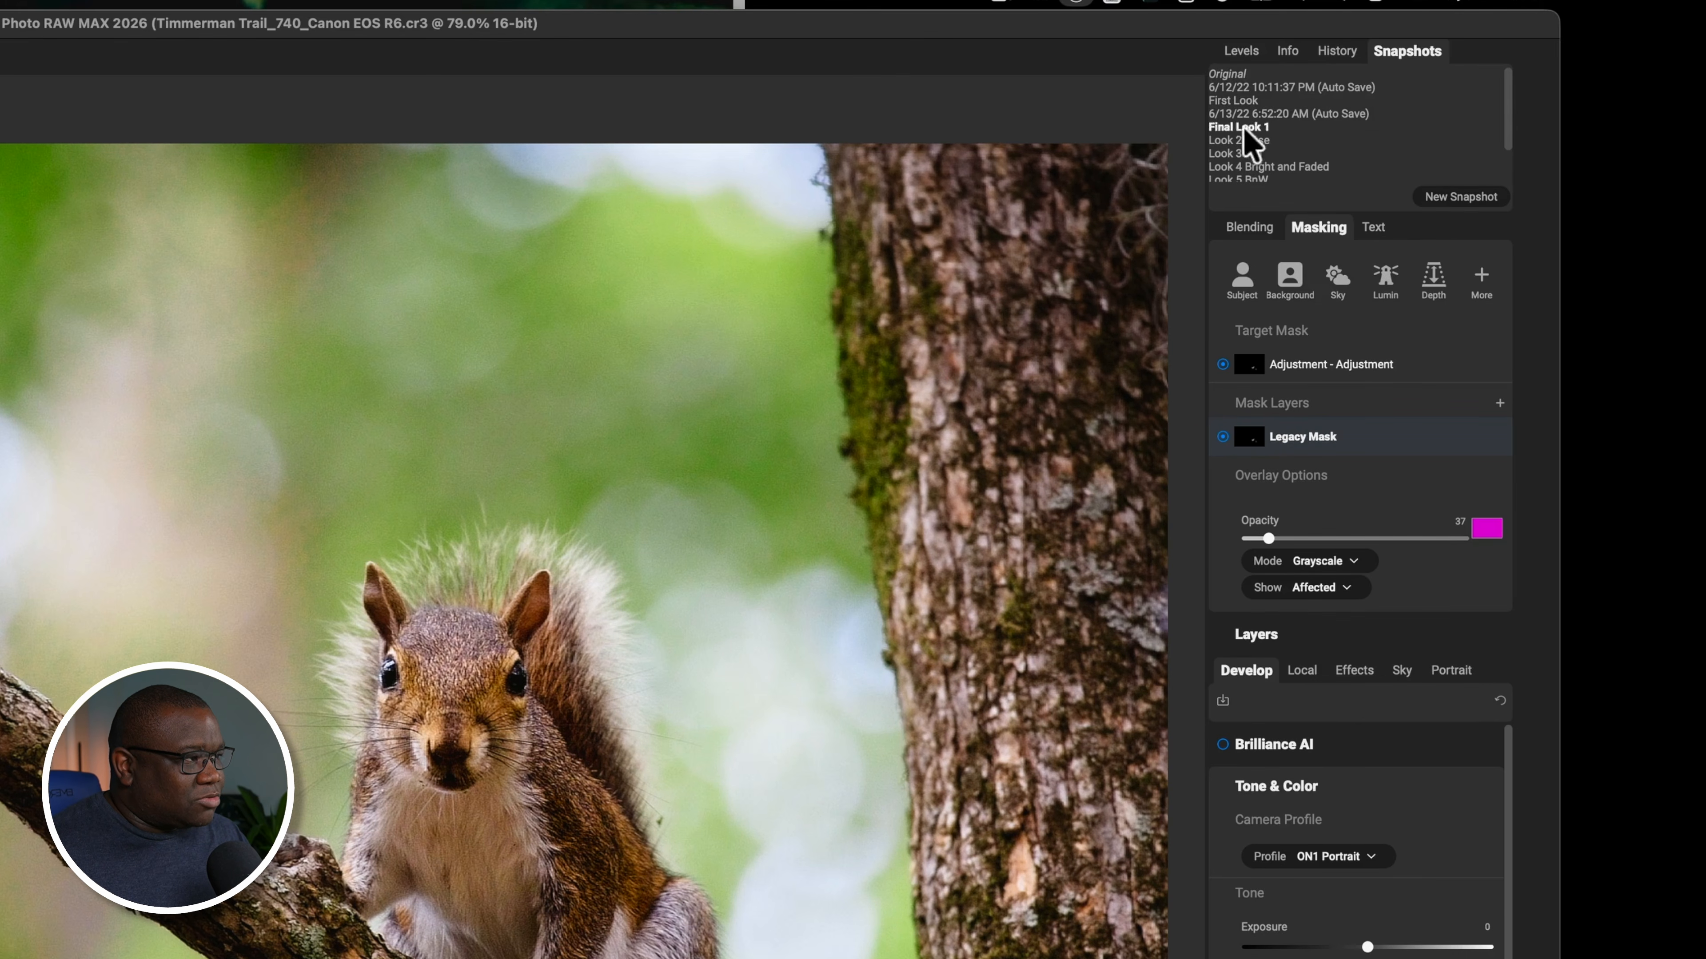
# - Look through the saved snapshots, restore the Original snapshot, and view the whole uncropped photo
pyautogui.scroll(-1, 1271, 141)
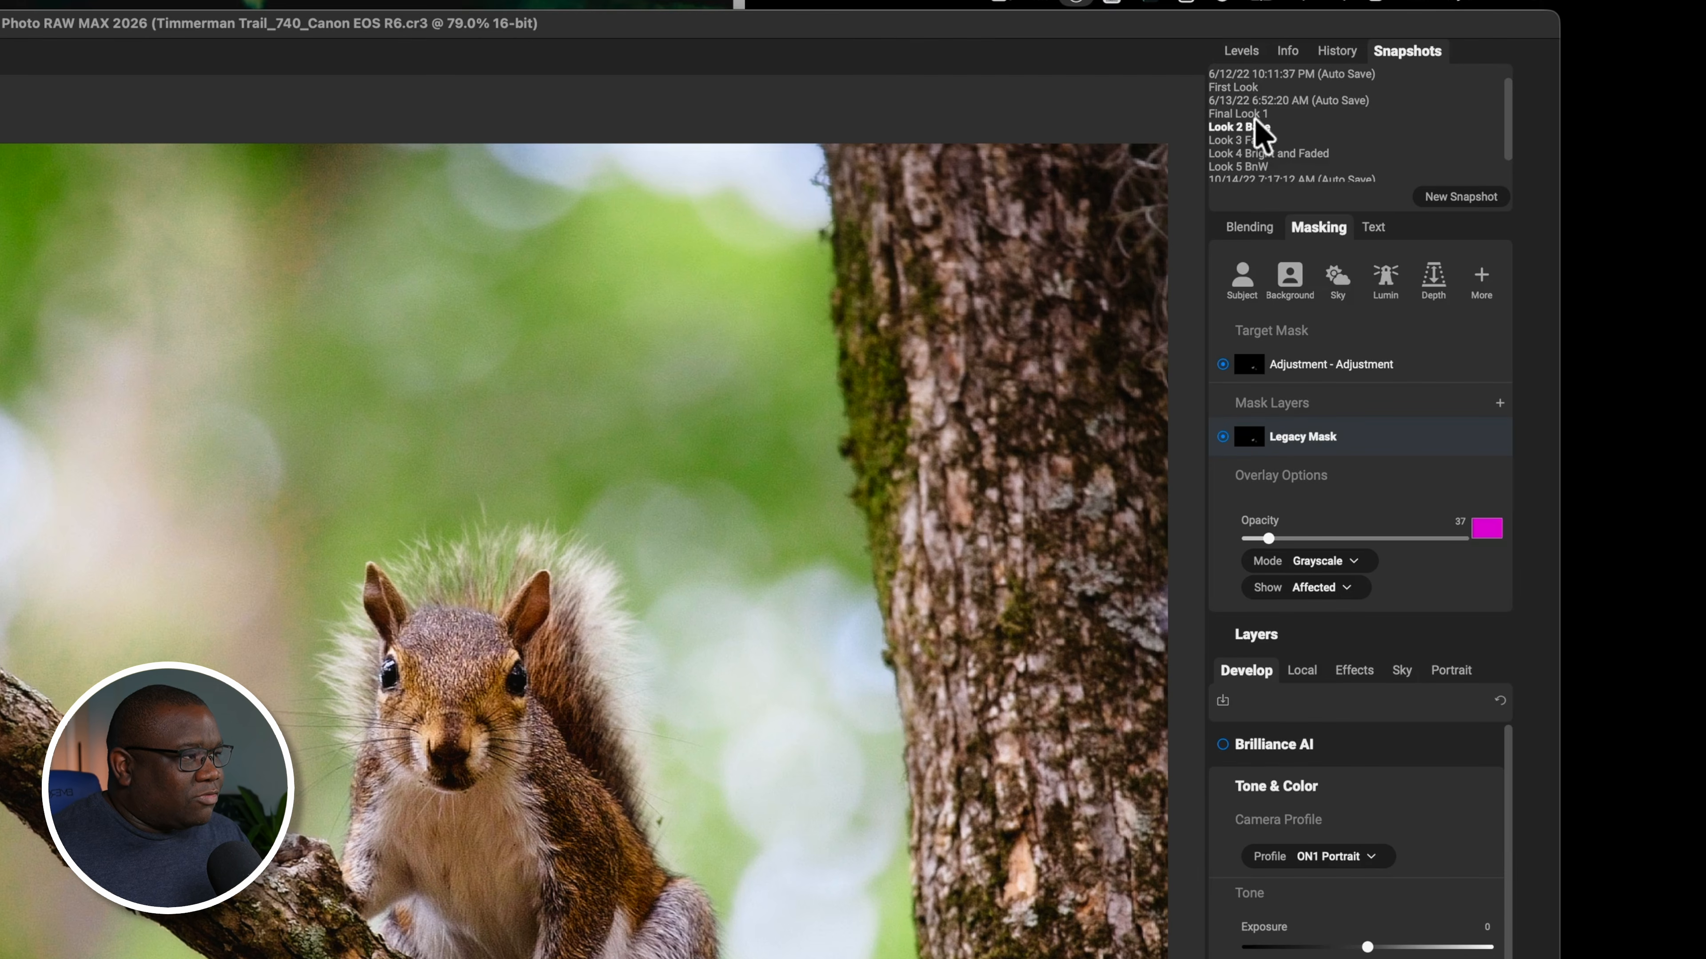
pyautogui.scroll(1, 1278, 151)
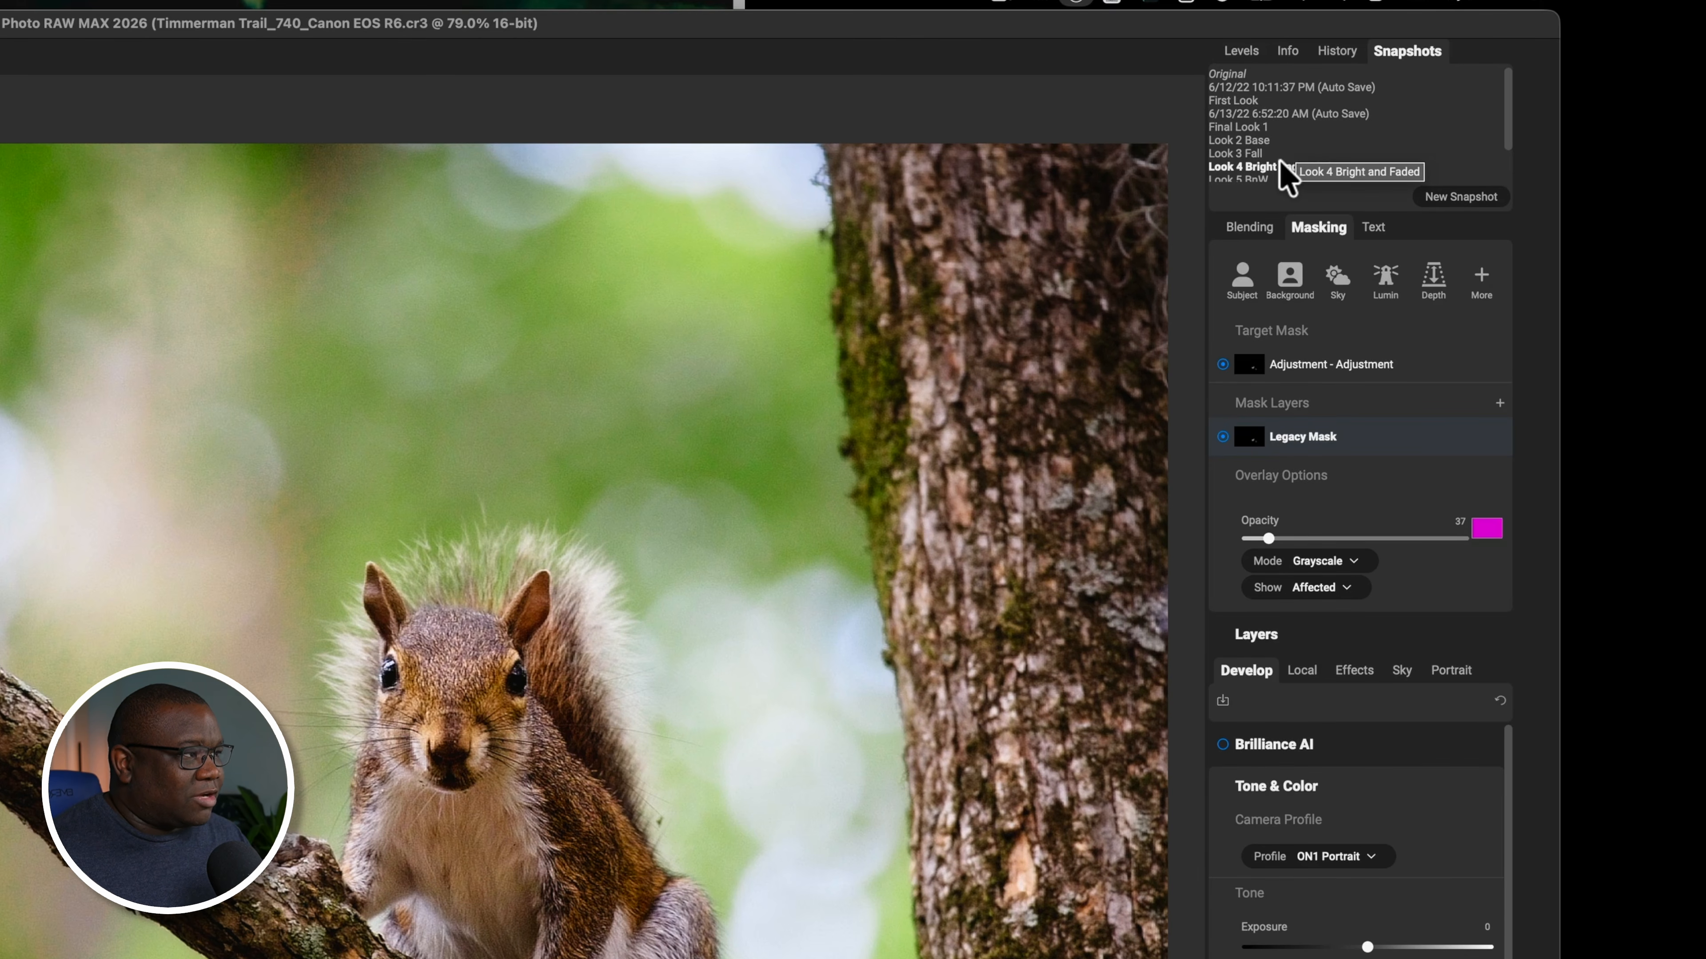
pyautogui.click(1225, 75)
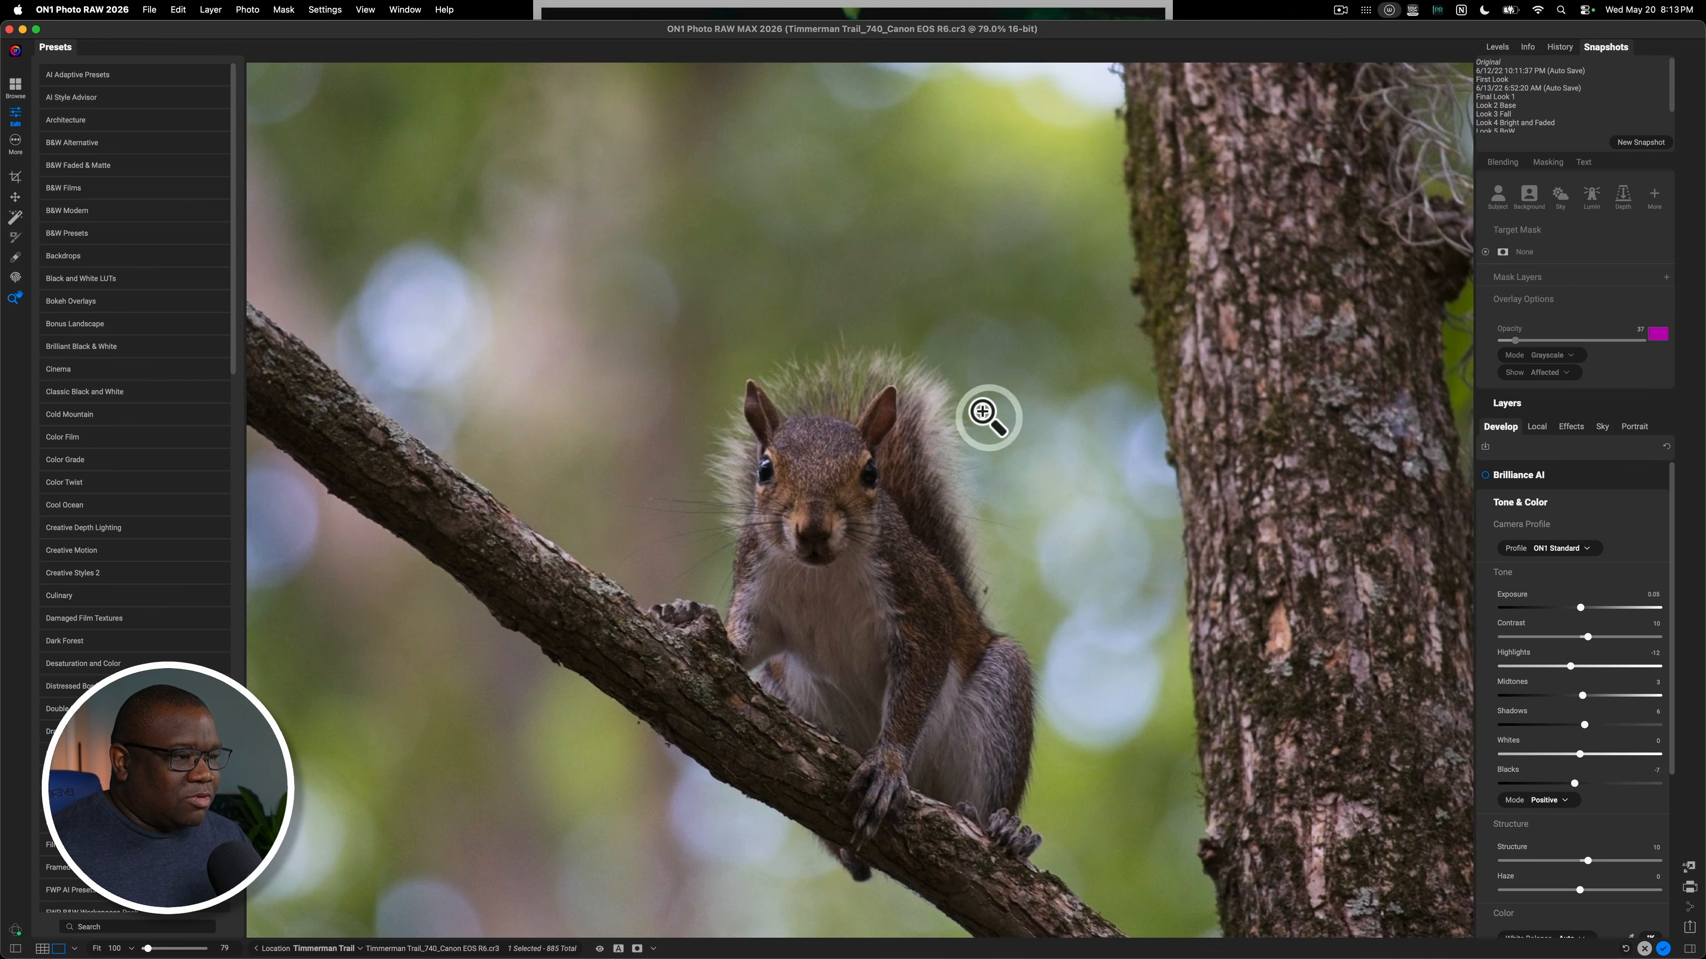
pyautogui.click(462, 618)
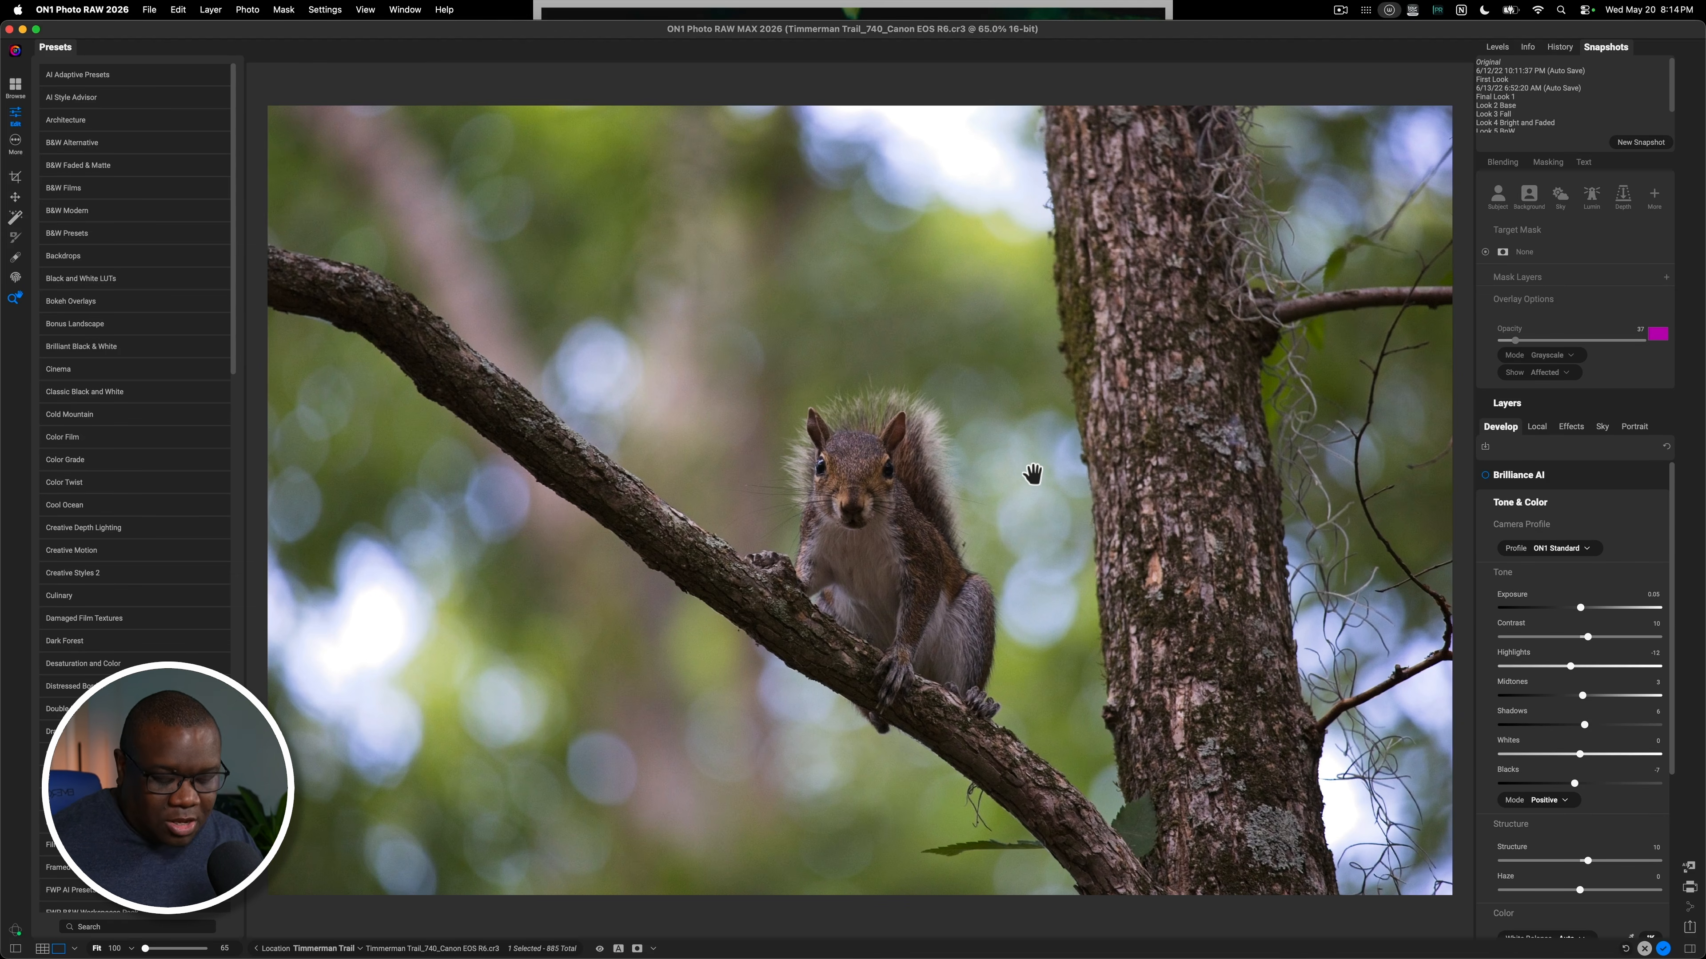
# - Crop the photo tighter at its original ratio, placing the squirrel near the lower-right rule-of-thirds intersection
pyautogui.press('c')
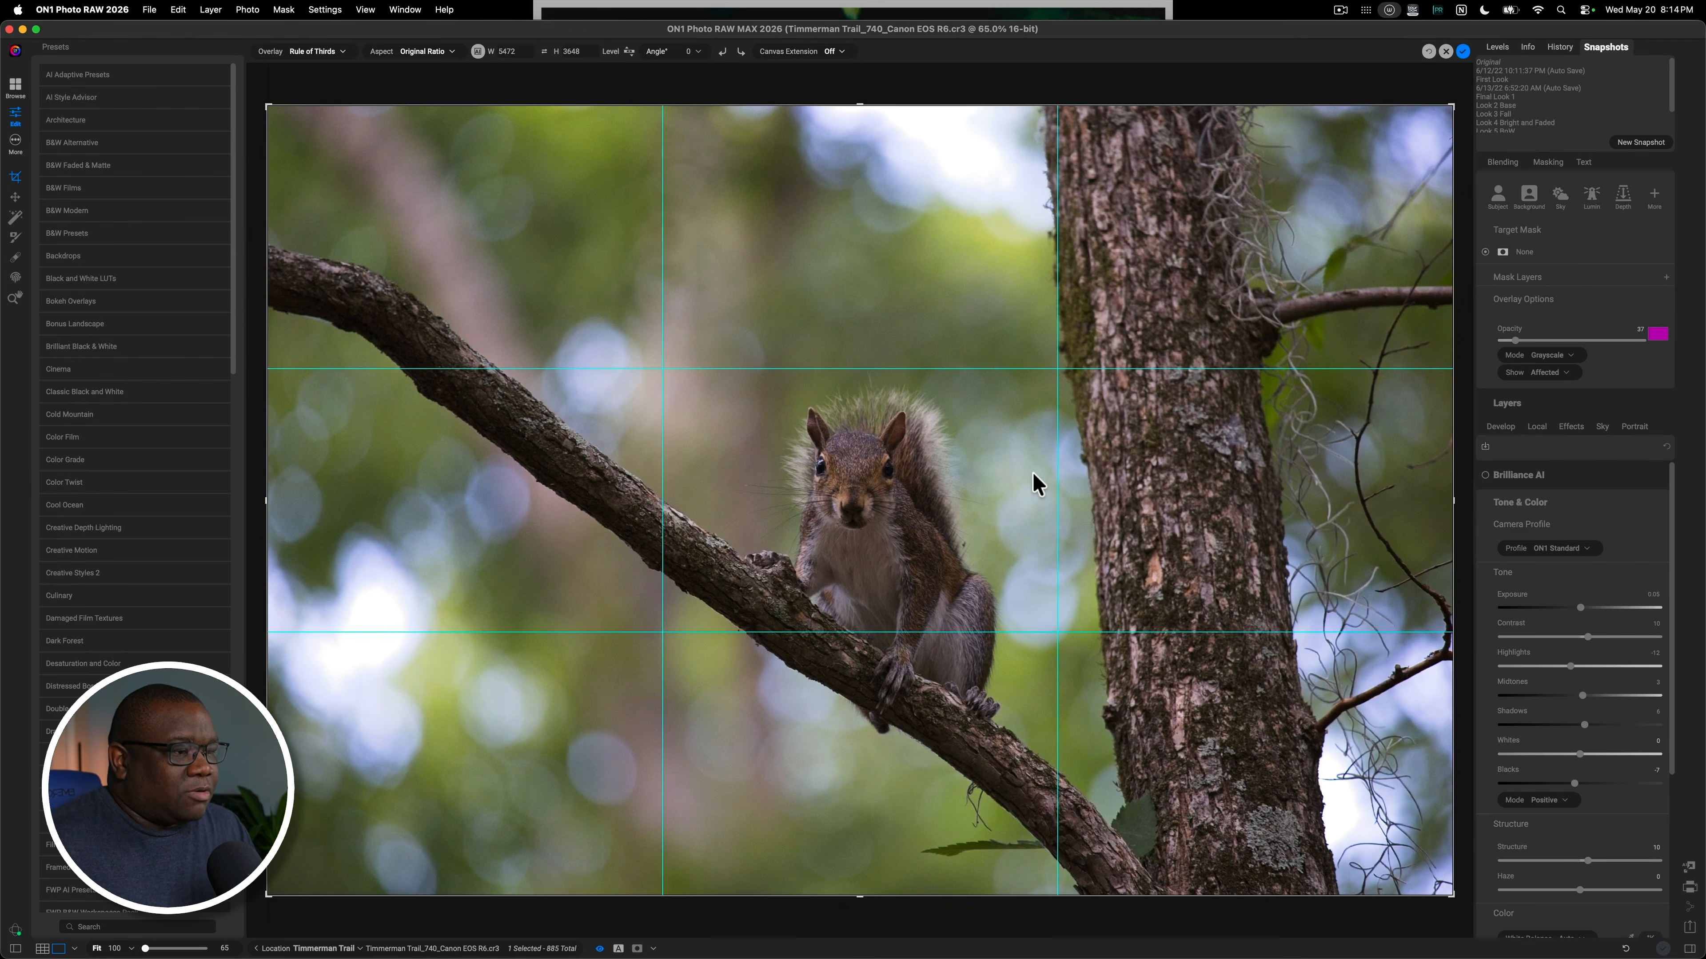
pyautogui.moveTo(862, 107); pyautogui.dragTo(871, 193)
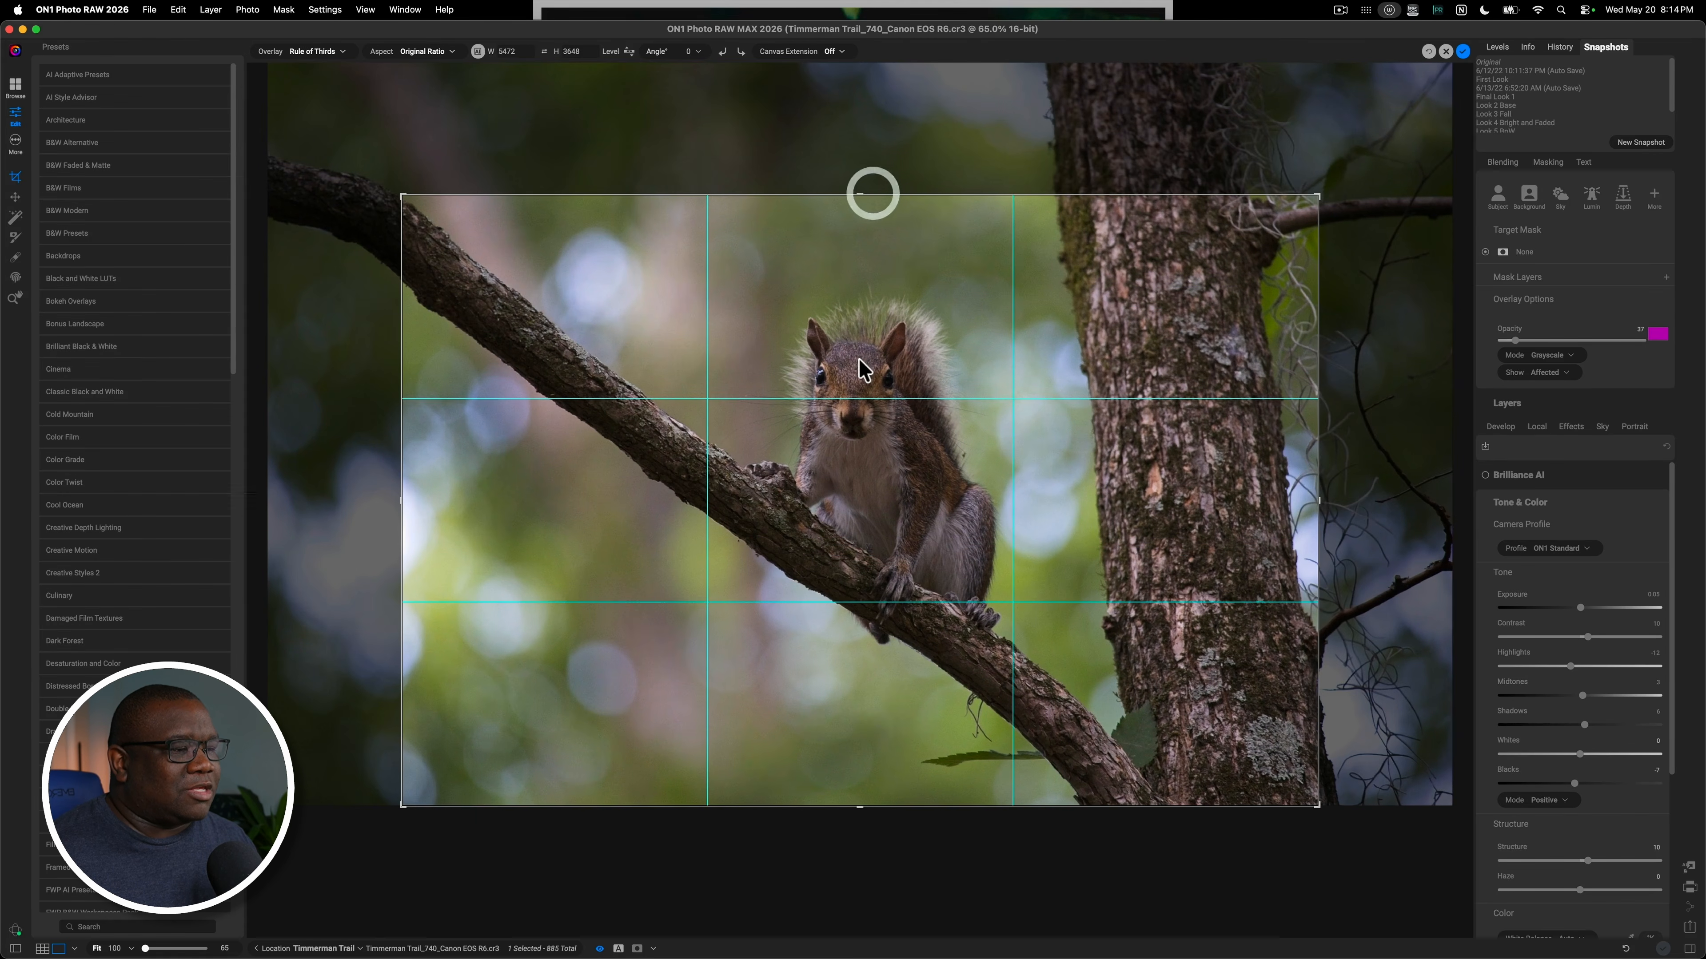
pyautogui.moveTo(874, 375); pyautogui.dragTo(980, 488)
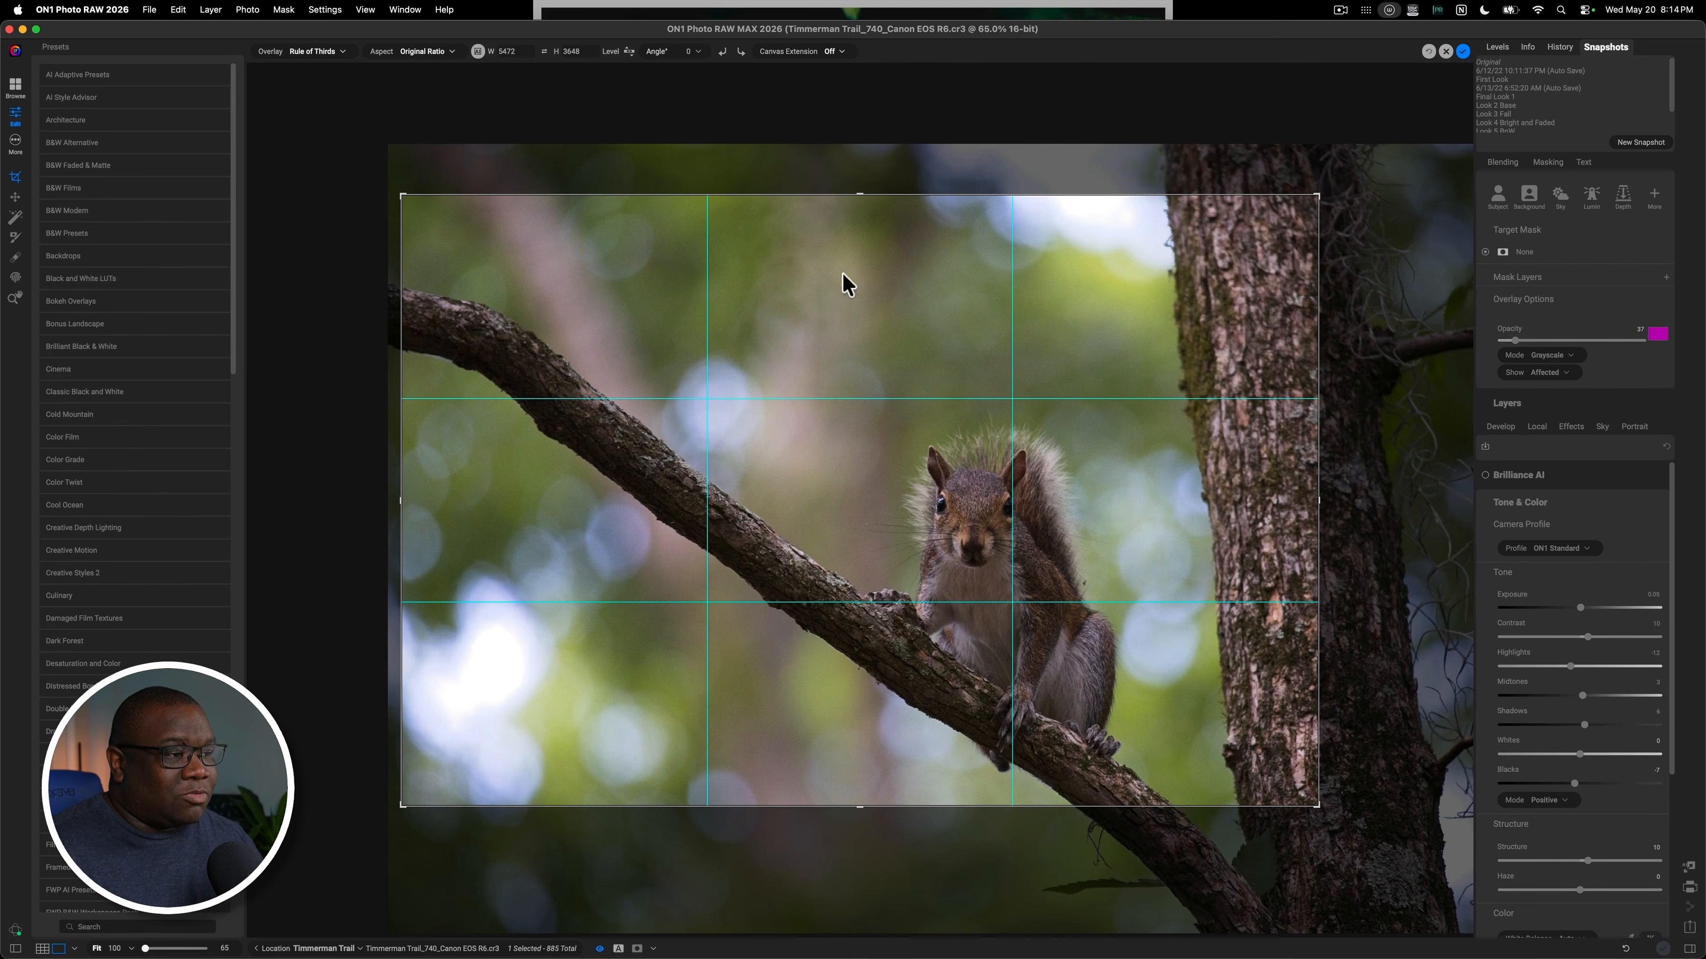
pyautogui.moveTo(866, 196); pyautogui.dragTo(861, 203)
pyautogui.moveTo(892, 415); pyautogui.dragTo(896, 454)
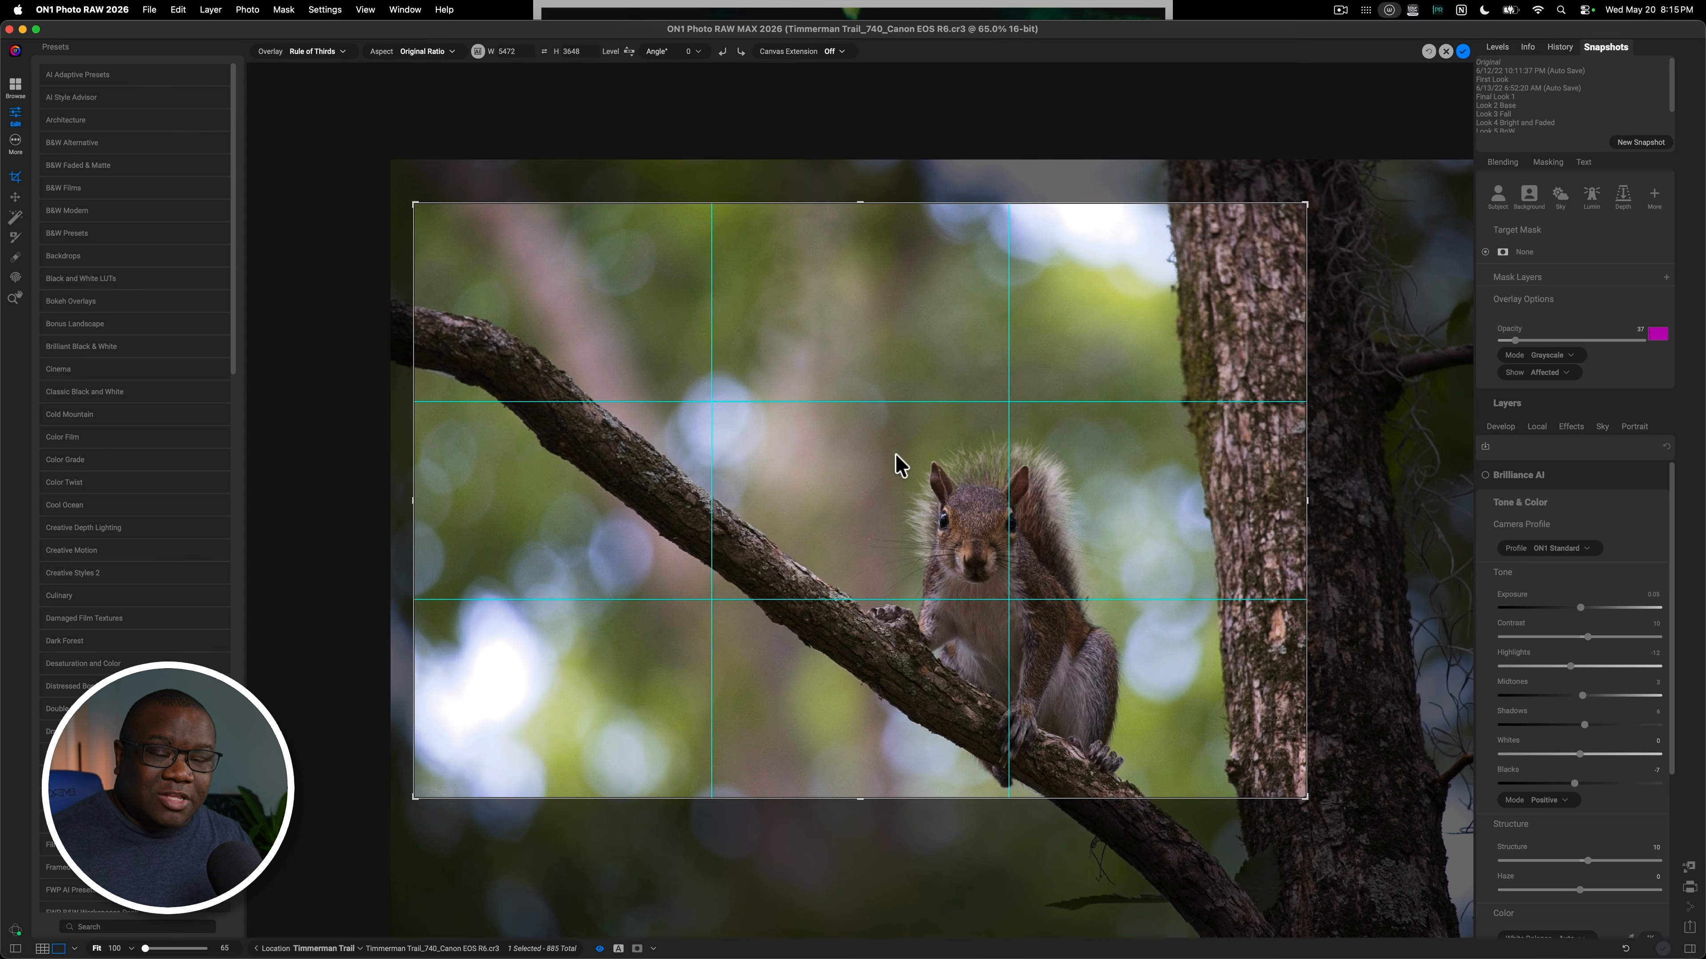
pyautogui.click(1462, 52)
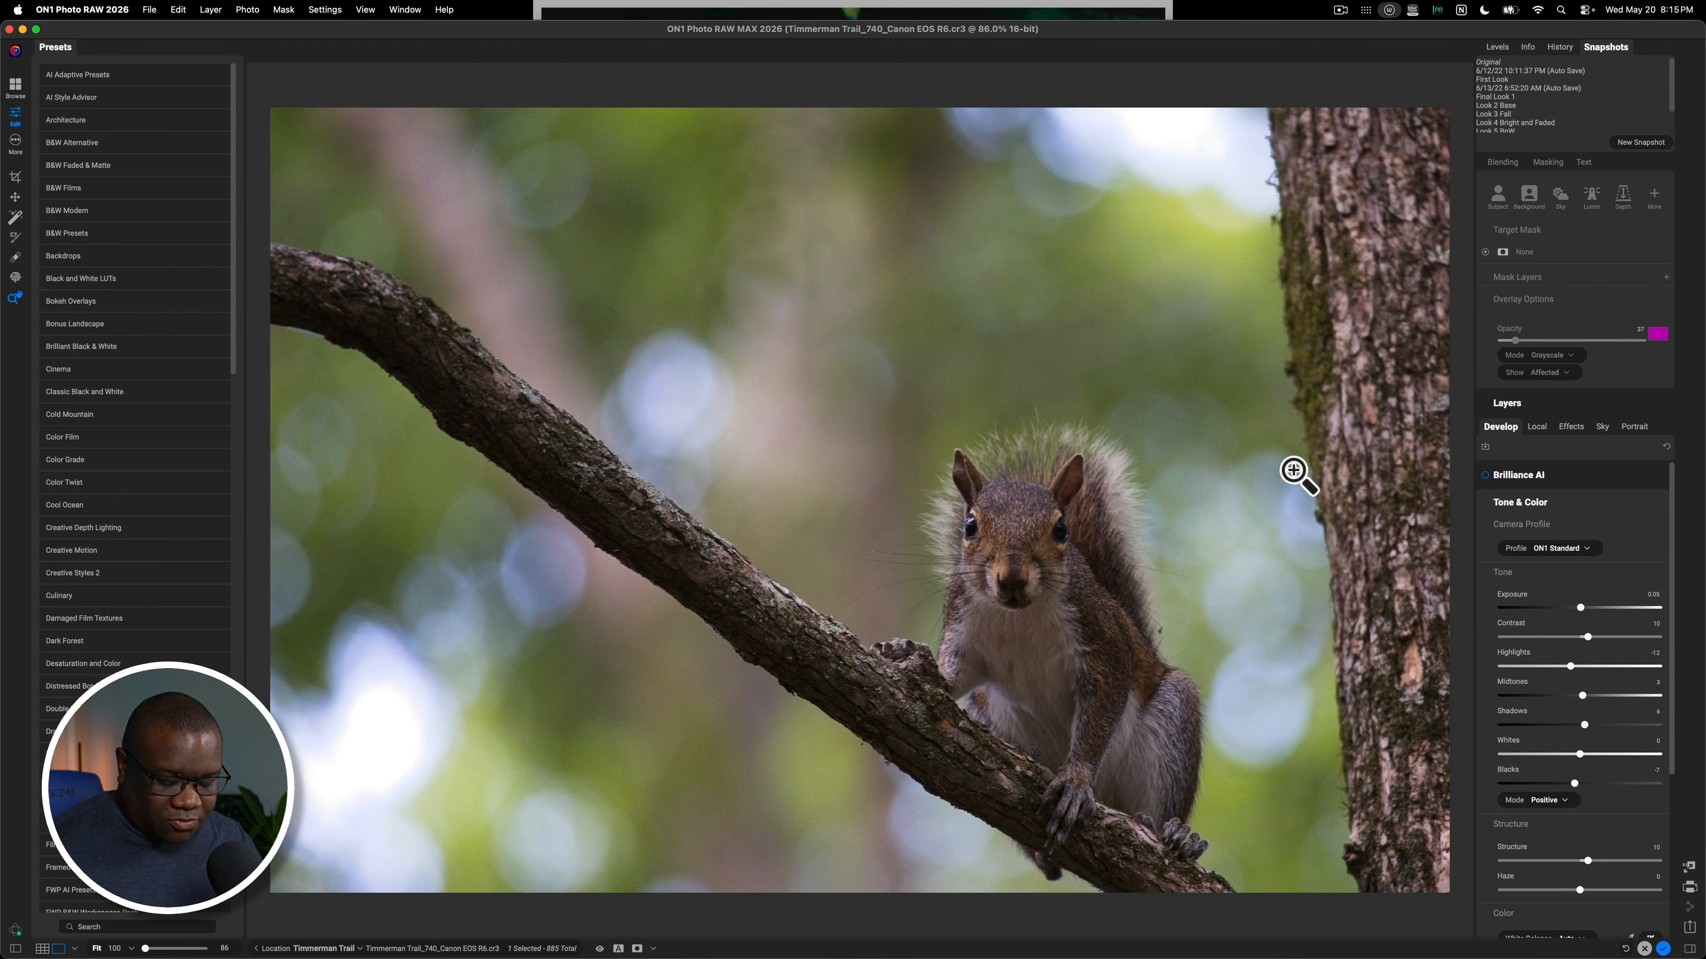
# - Reposition the photo upward inside the crop so more of the branch shows beneath the squirrel, and apply the crop
pyautogui.press('c')
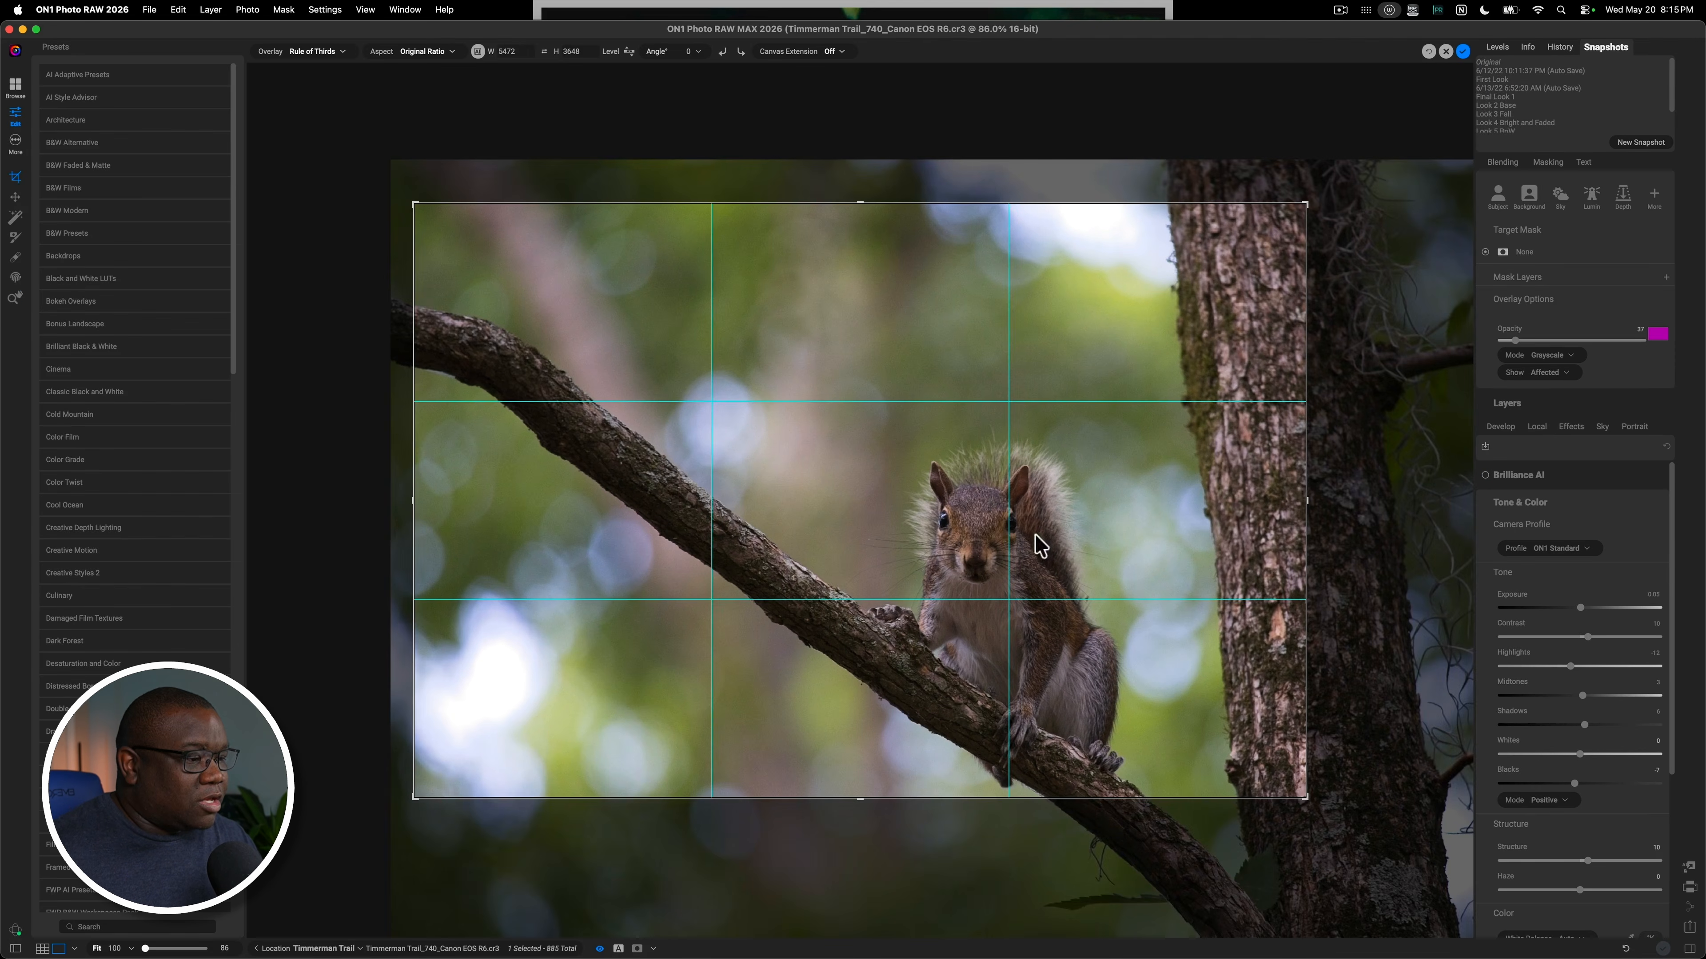
pyautogui.moveTo(971, 445); pyautogui.dragTo(978, 378)
pyautogui.doubleClick(979, 379)
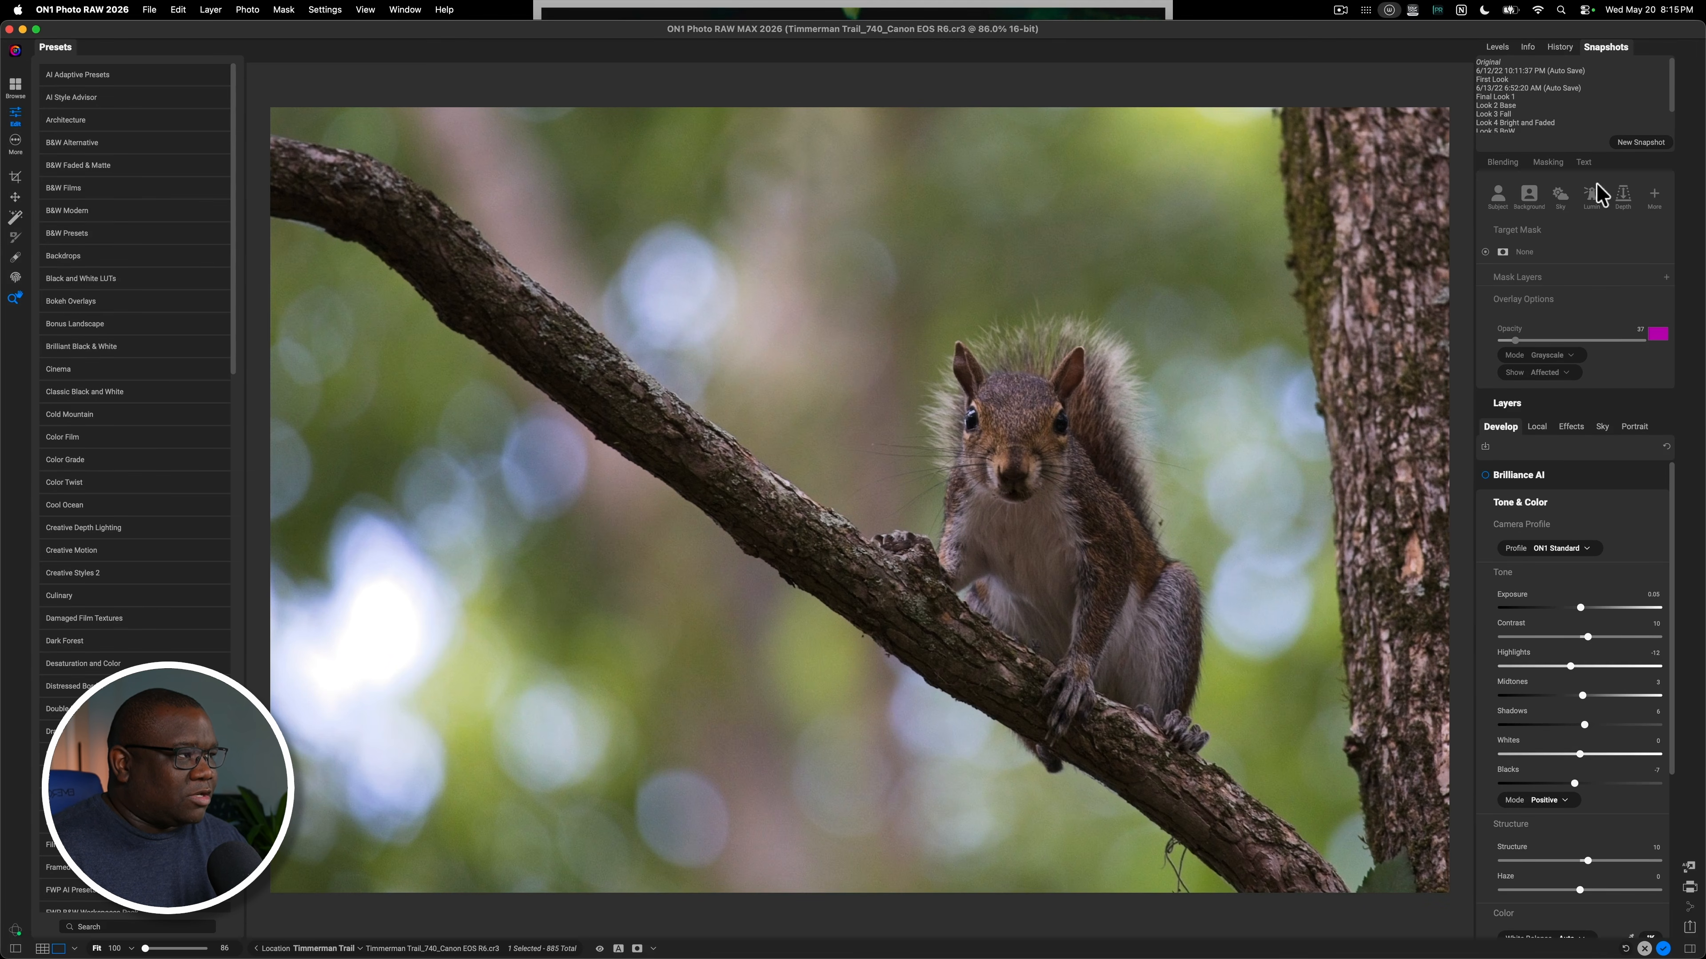
# - Preview the available ON1 and camera profiles on the photo and apply Canon EOS R6 Camera Portrait.dcp
pyautogui.click(1601, 46)
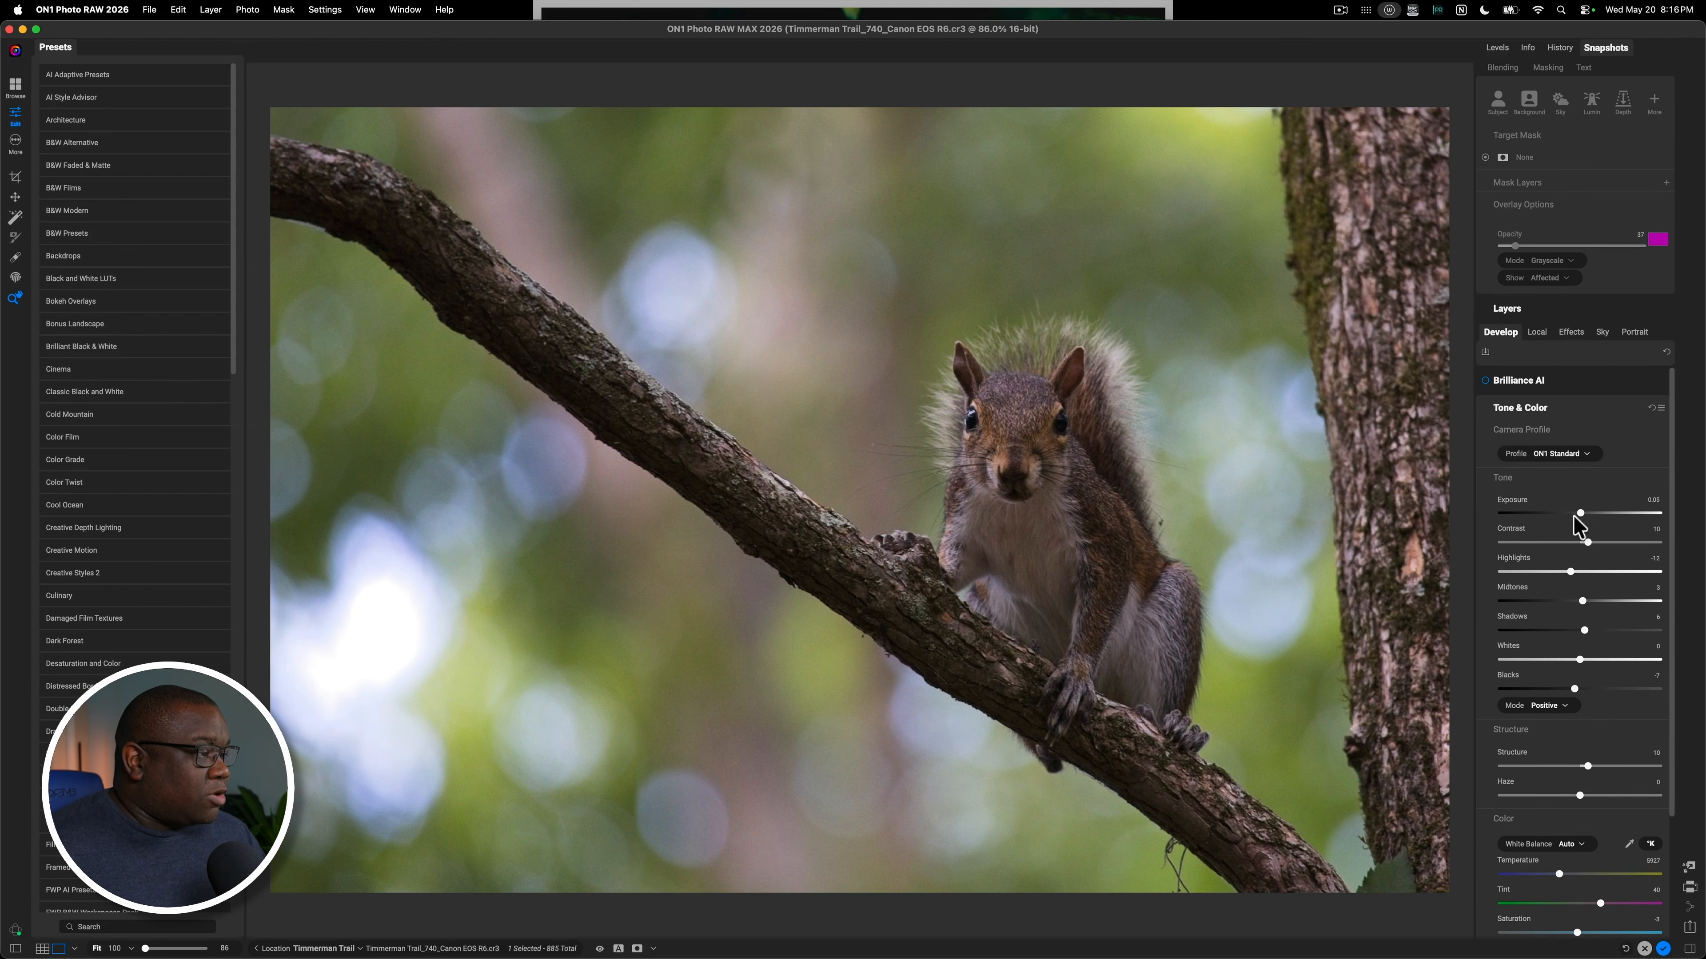
pyautogui.click(1558, 461)
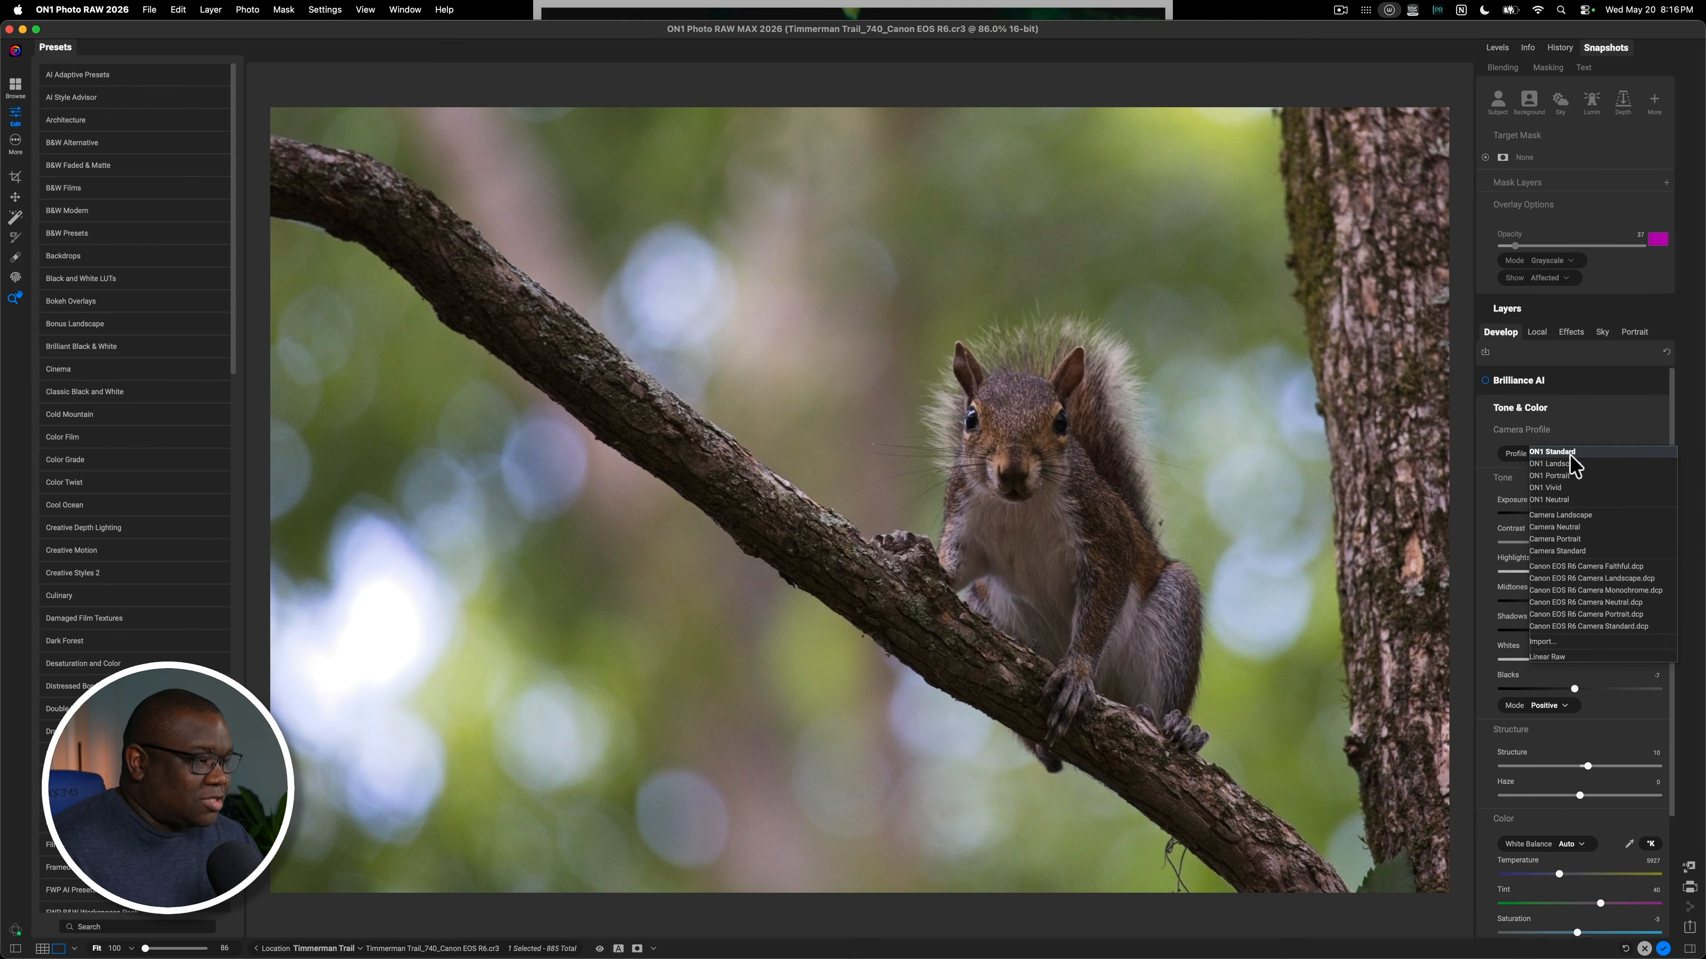
pyautogui.press('Down')
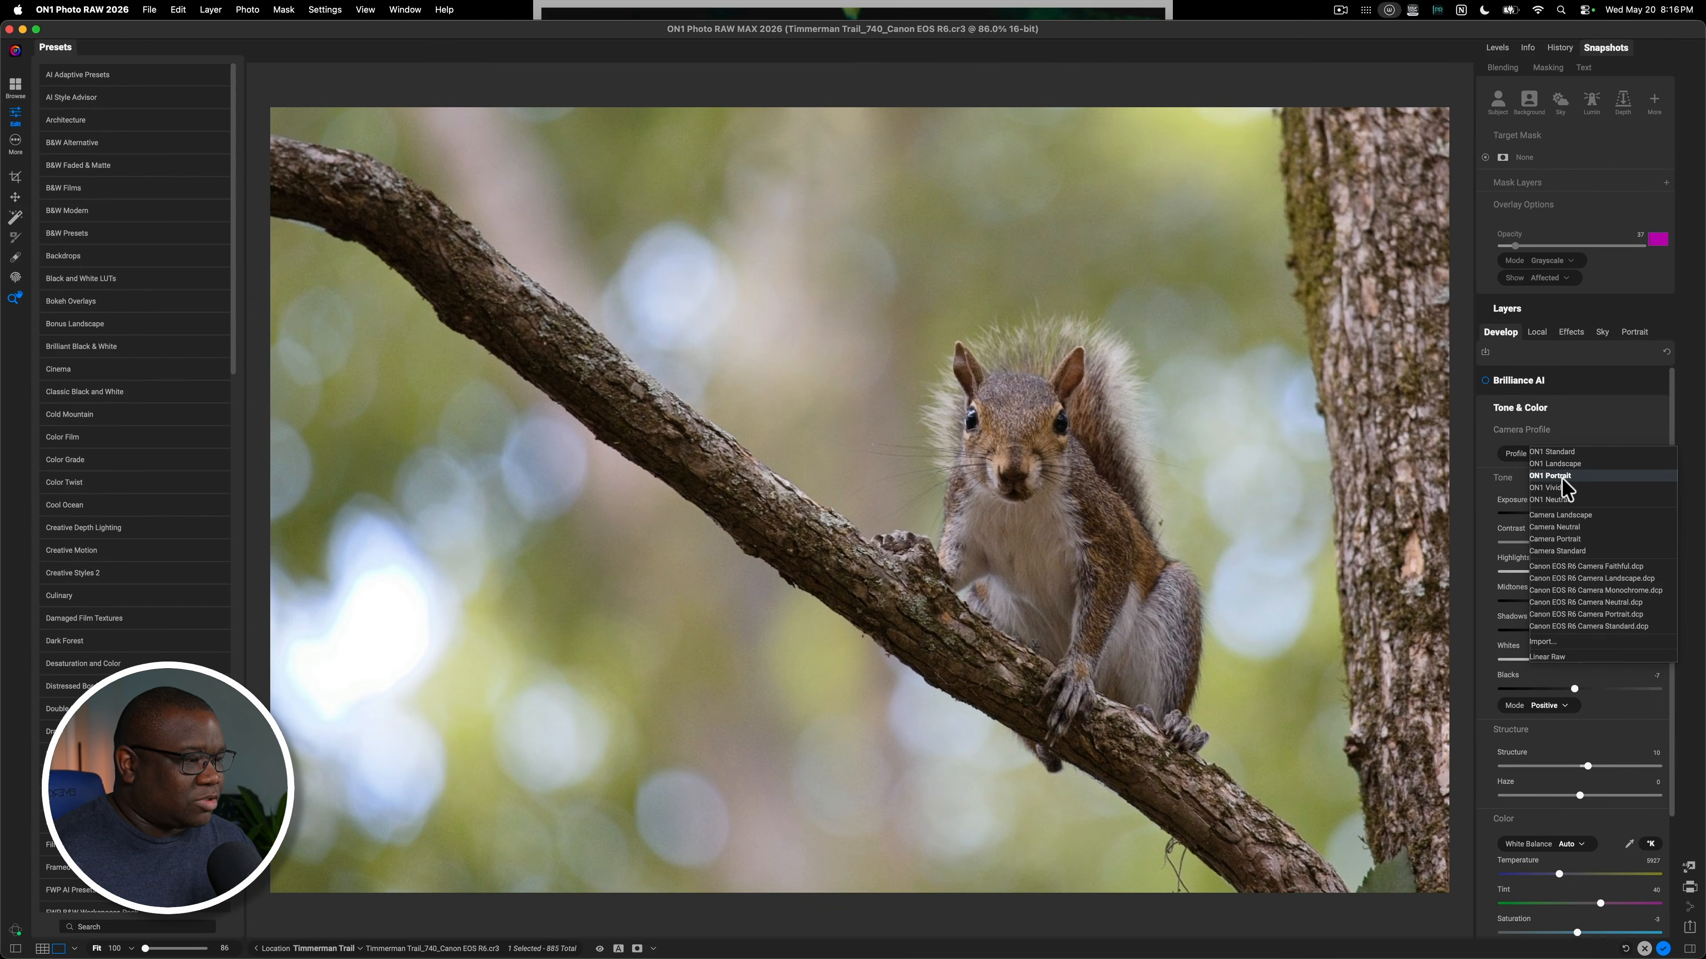
pyautogui.press('Down')
pyautogui.press('Down')
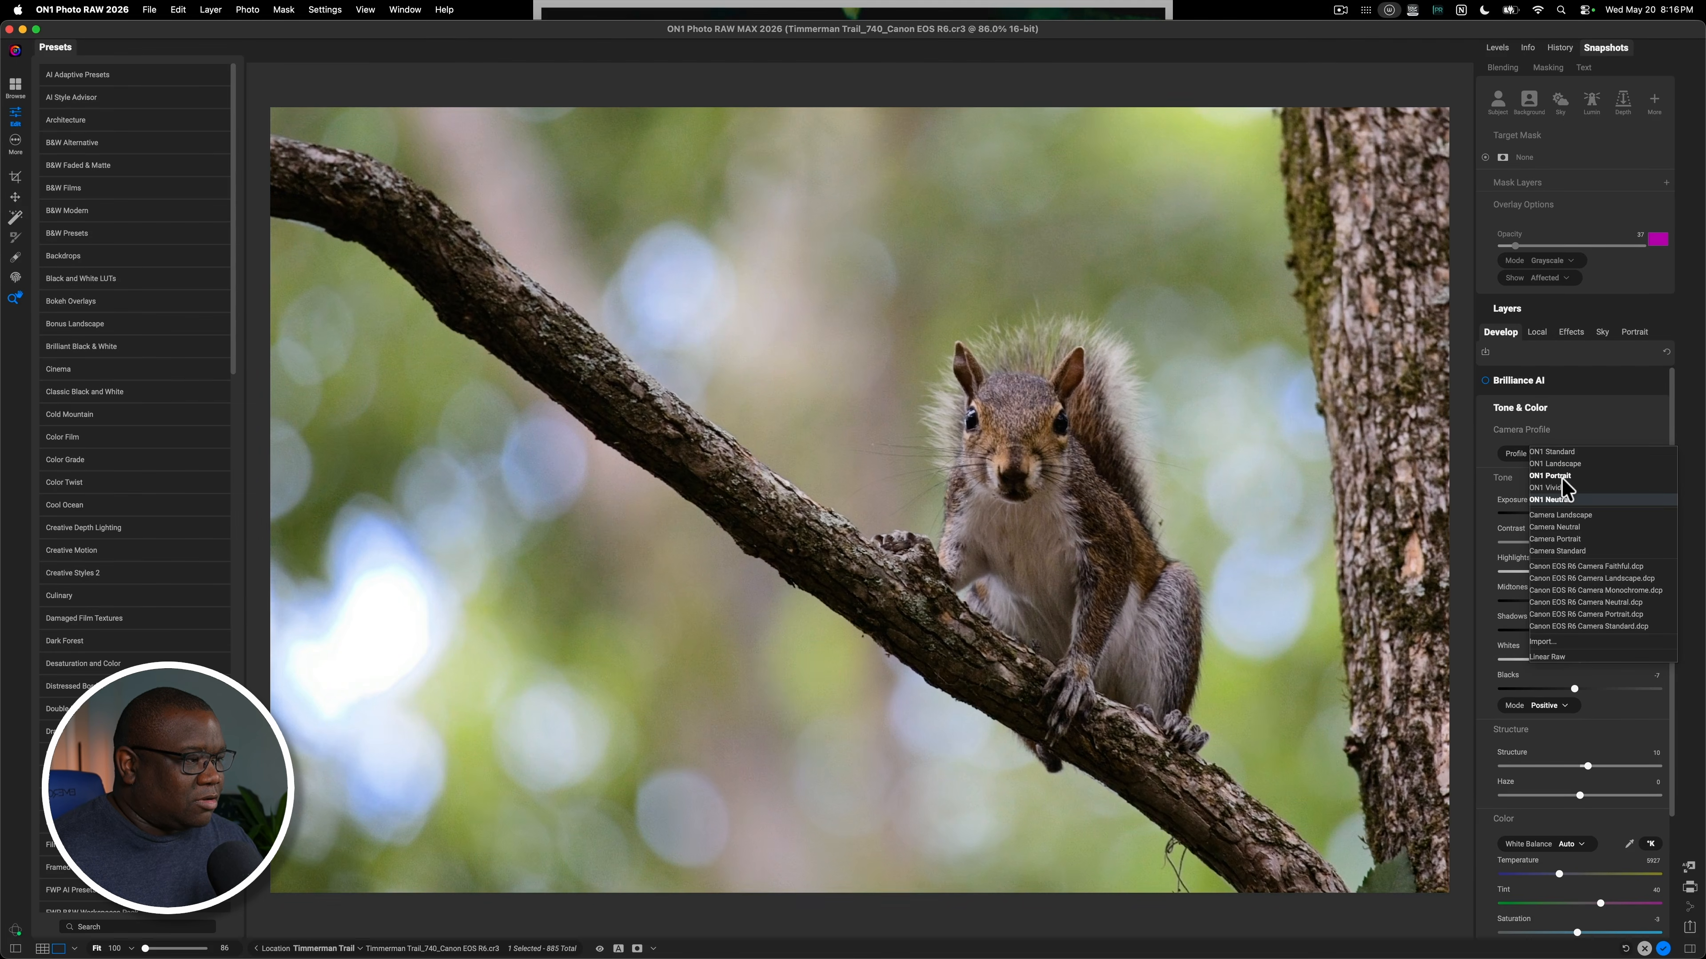
pyautogui.press('Down')
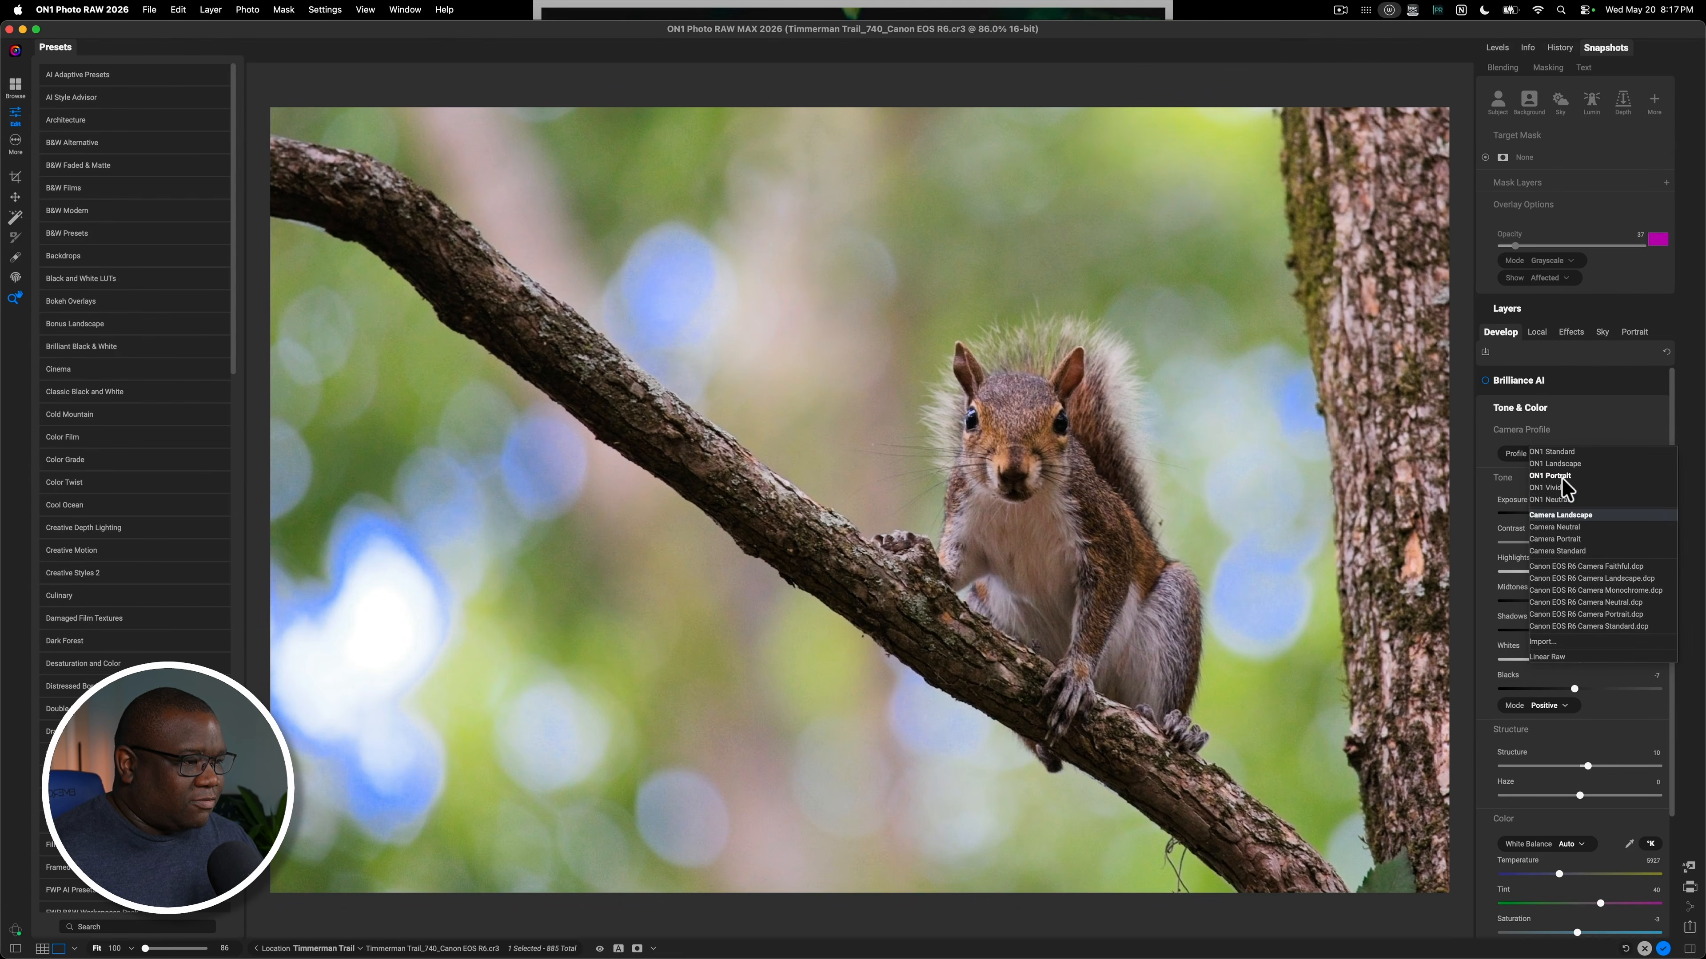
pyautogui.press('Down')
pyautogui.press('Down')
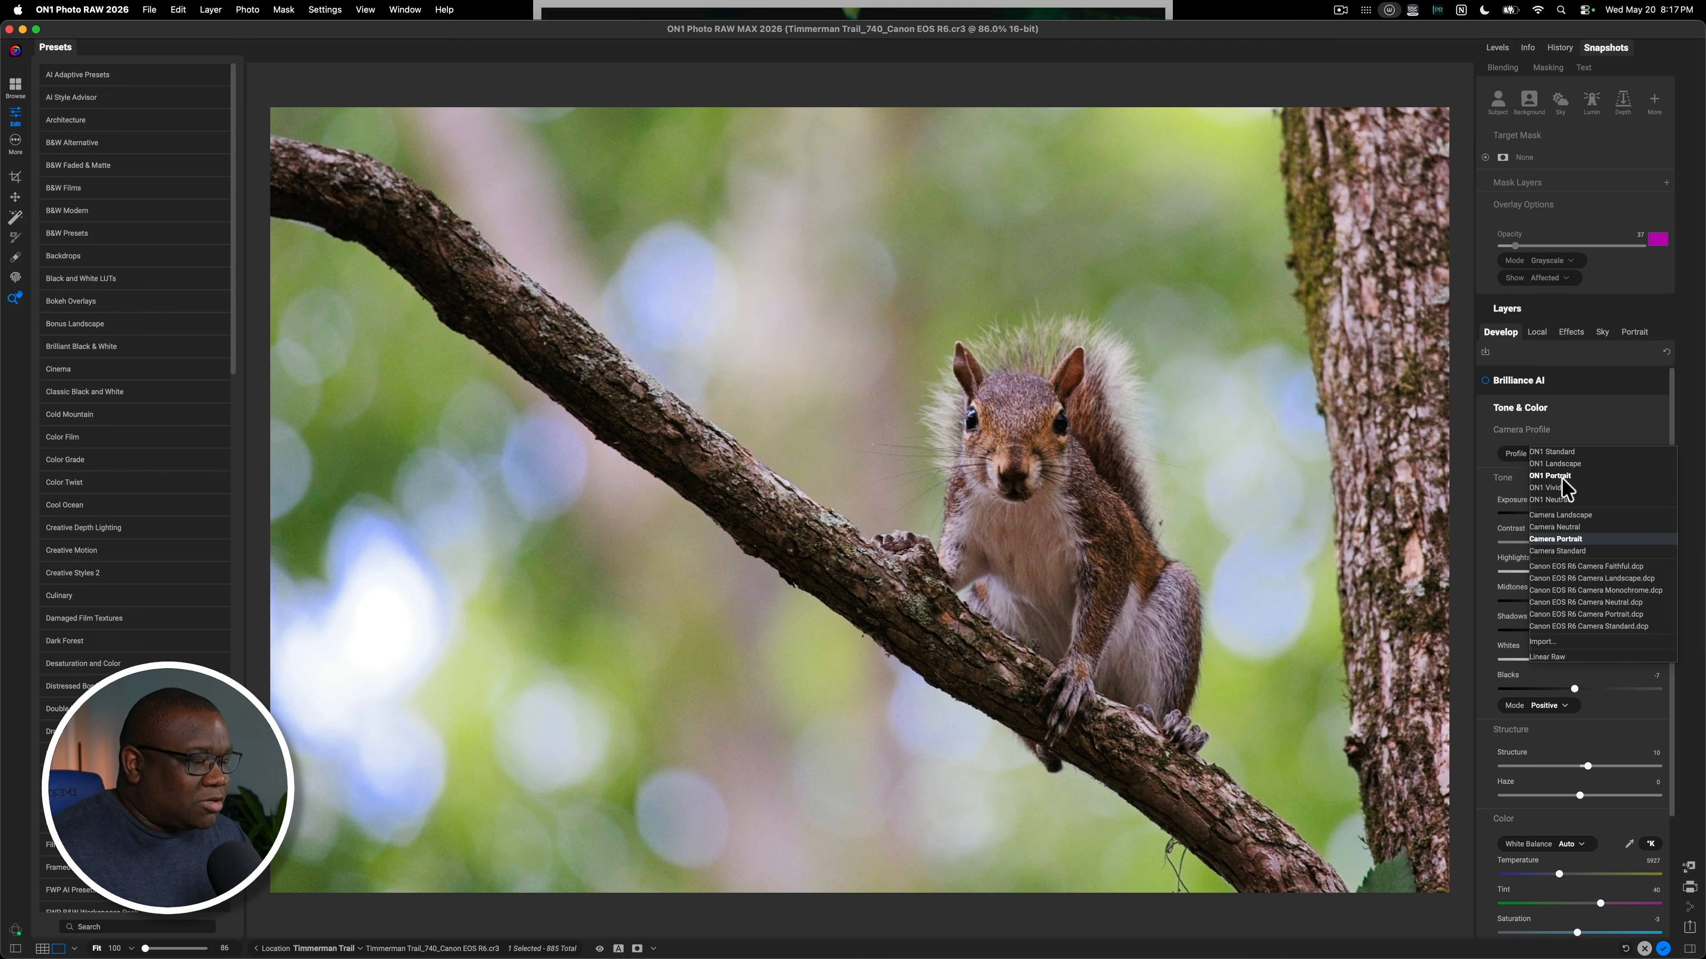
pyautogui.press('Down')
pyautogui.press('Down')
pyautogui.press('Down')
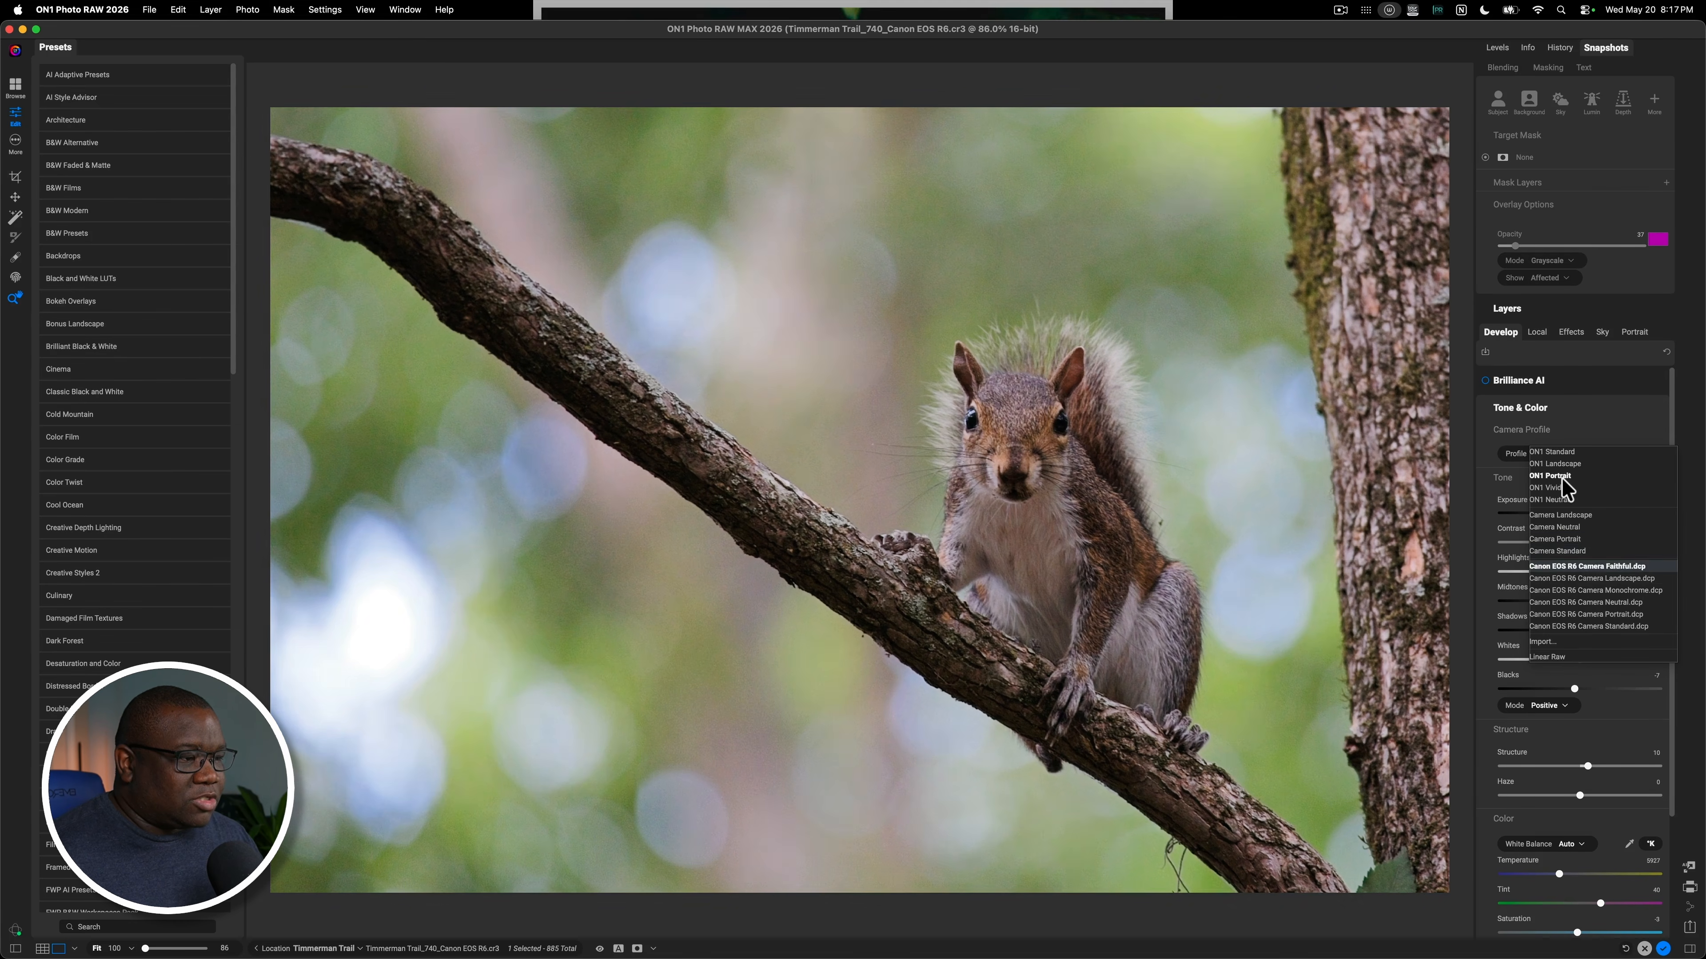
pyautogui.press('Down')
pyautogui.press('Down')
pyautogui.press('Down')
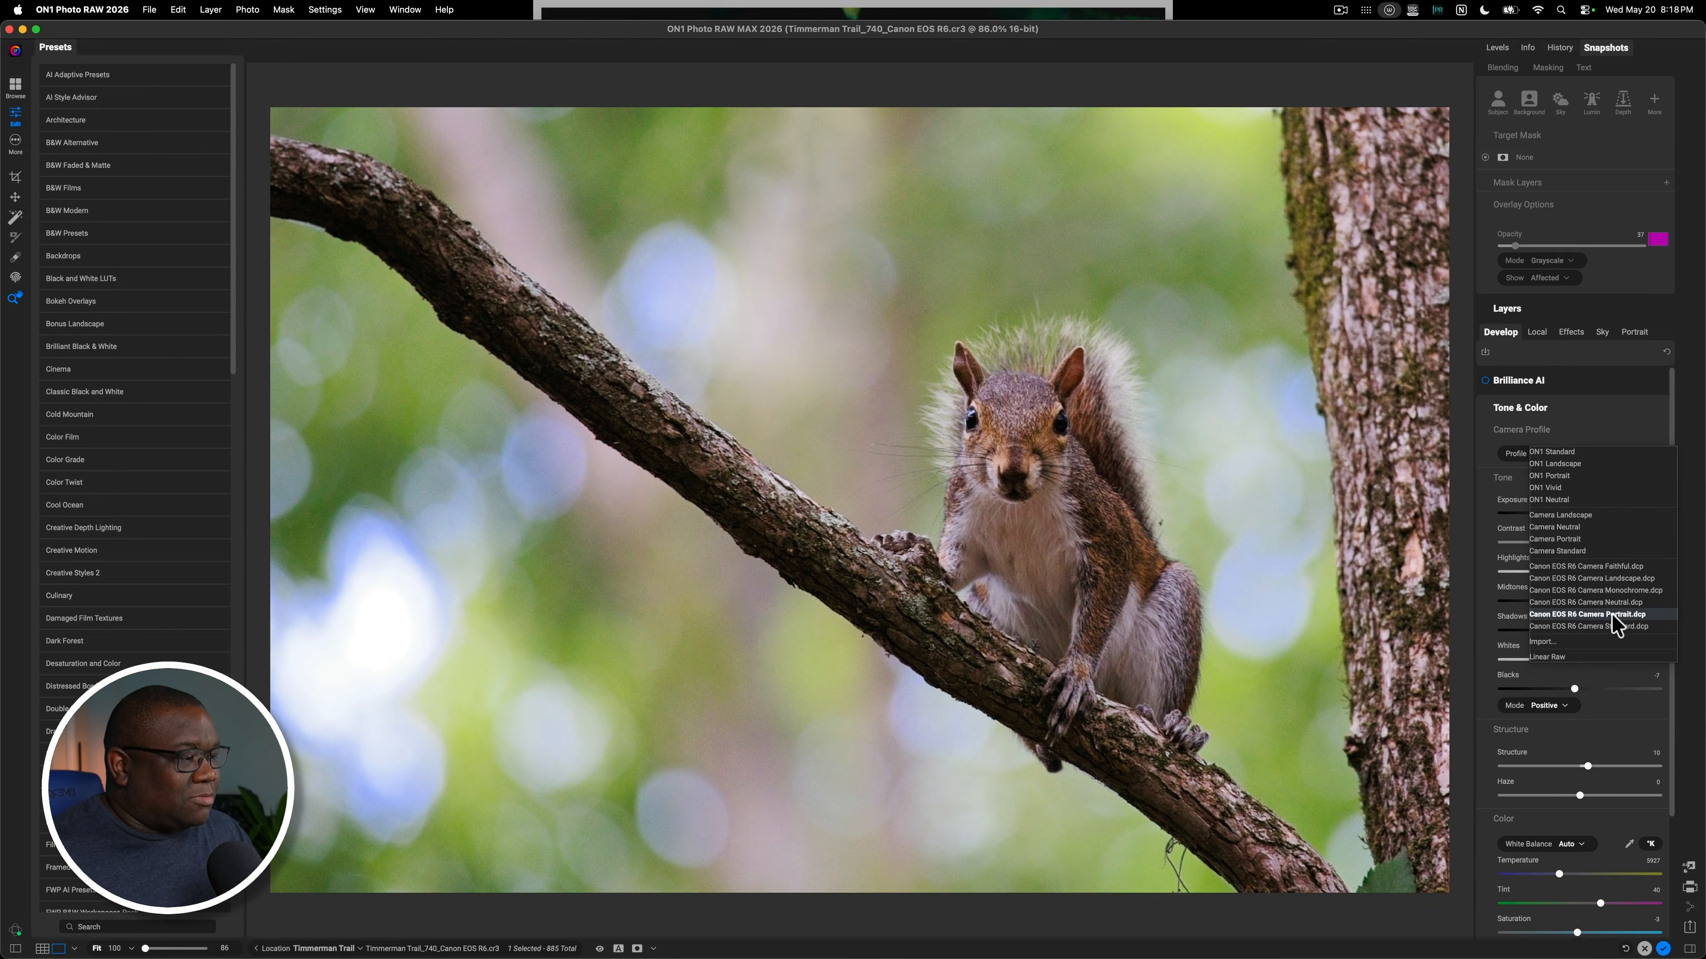
pyautogui.click(1612, 616)
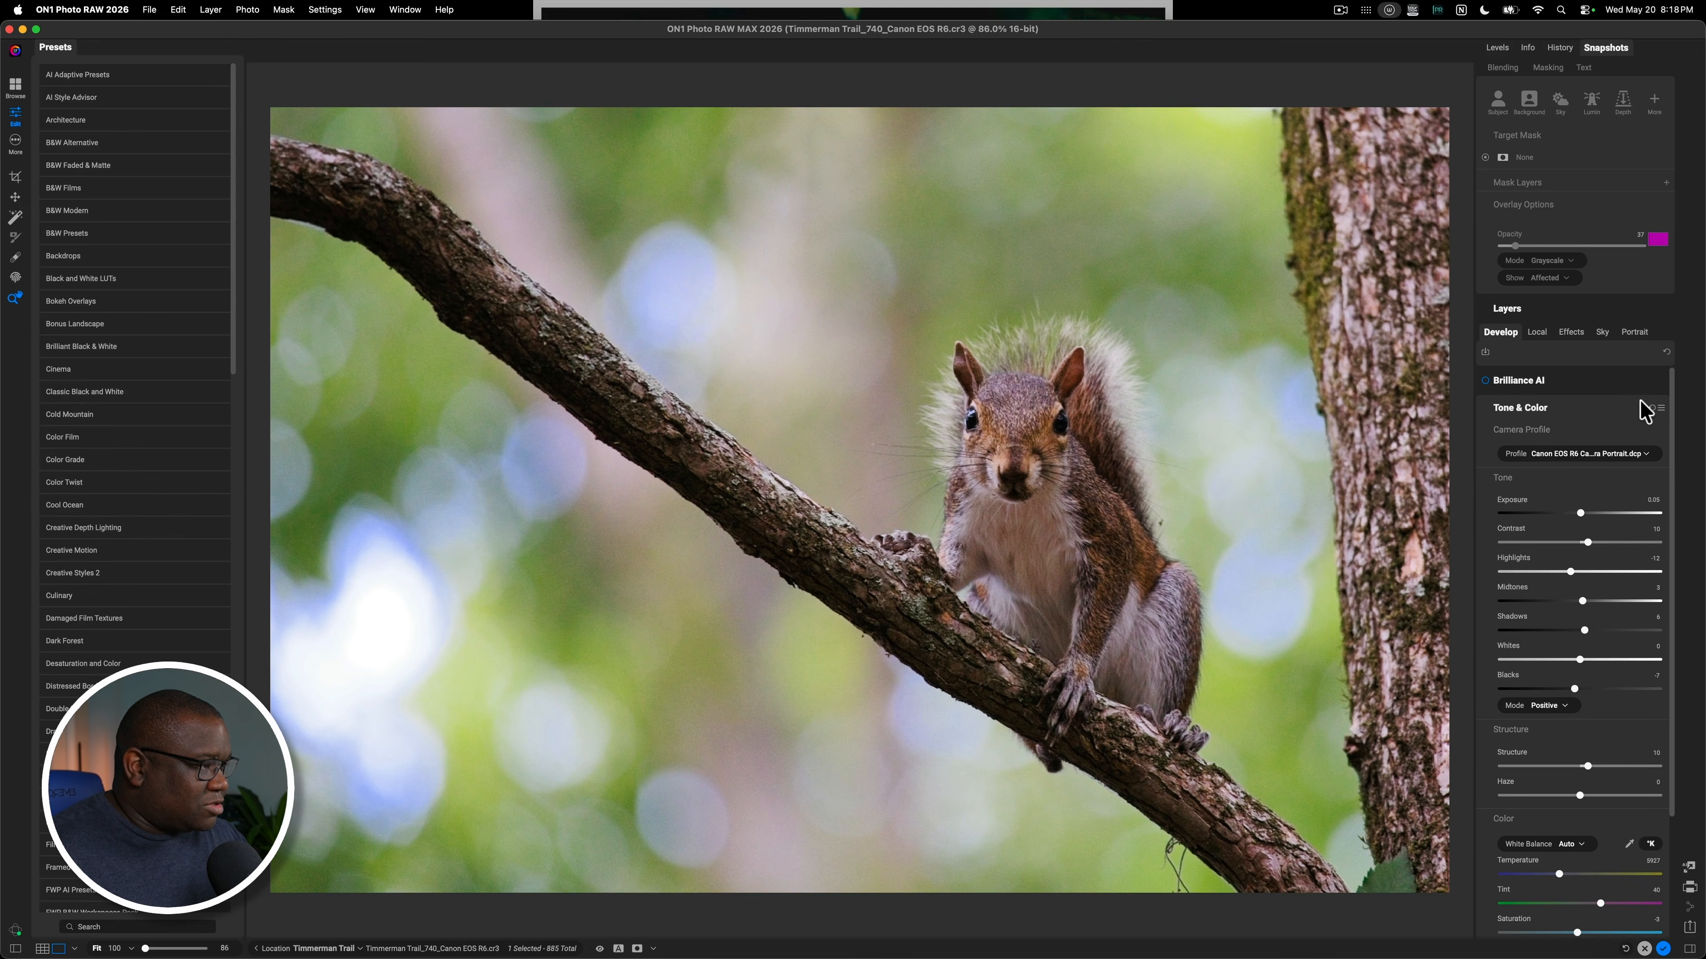
# - Reset all Tone & Color adjustments to their defaults, including the exposure
pyautogui.click(1651, 408)
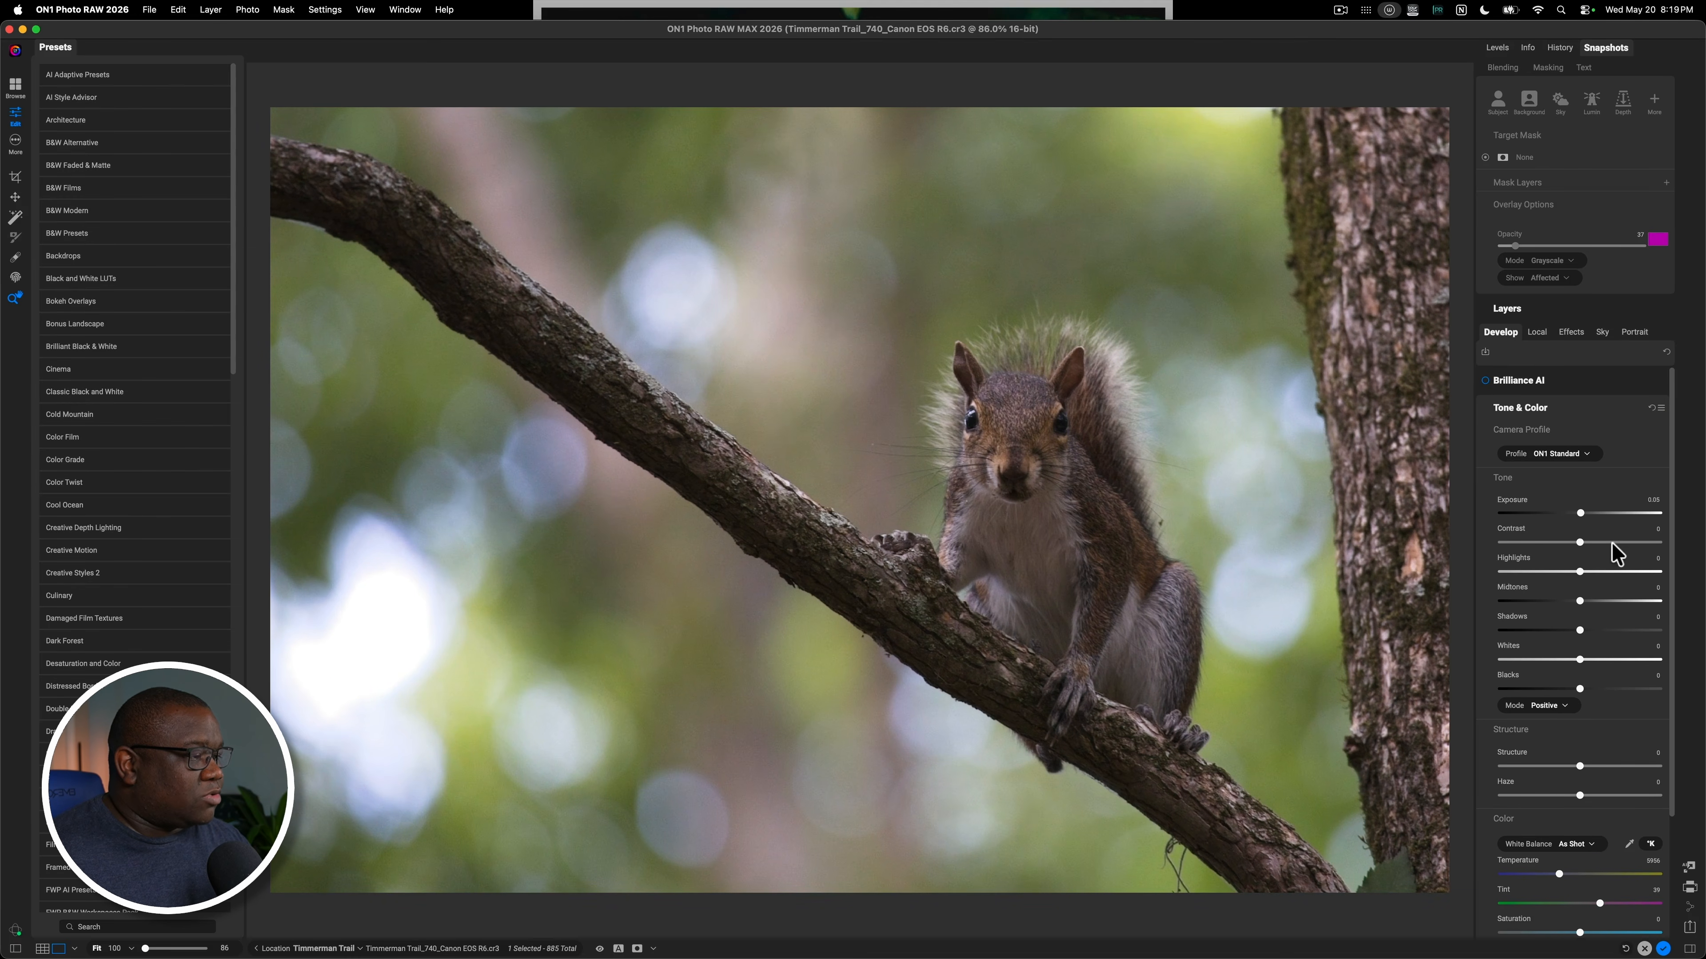
pyautogui.doubleClick(1523, 501)
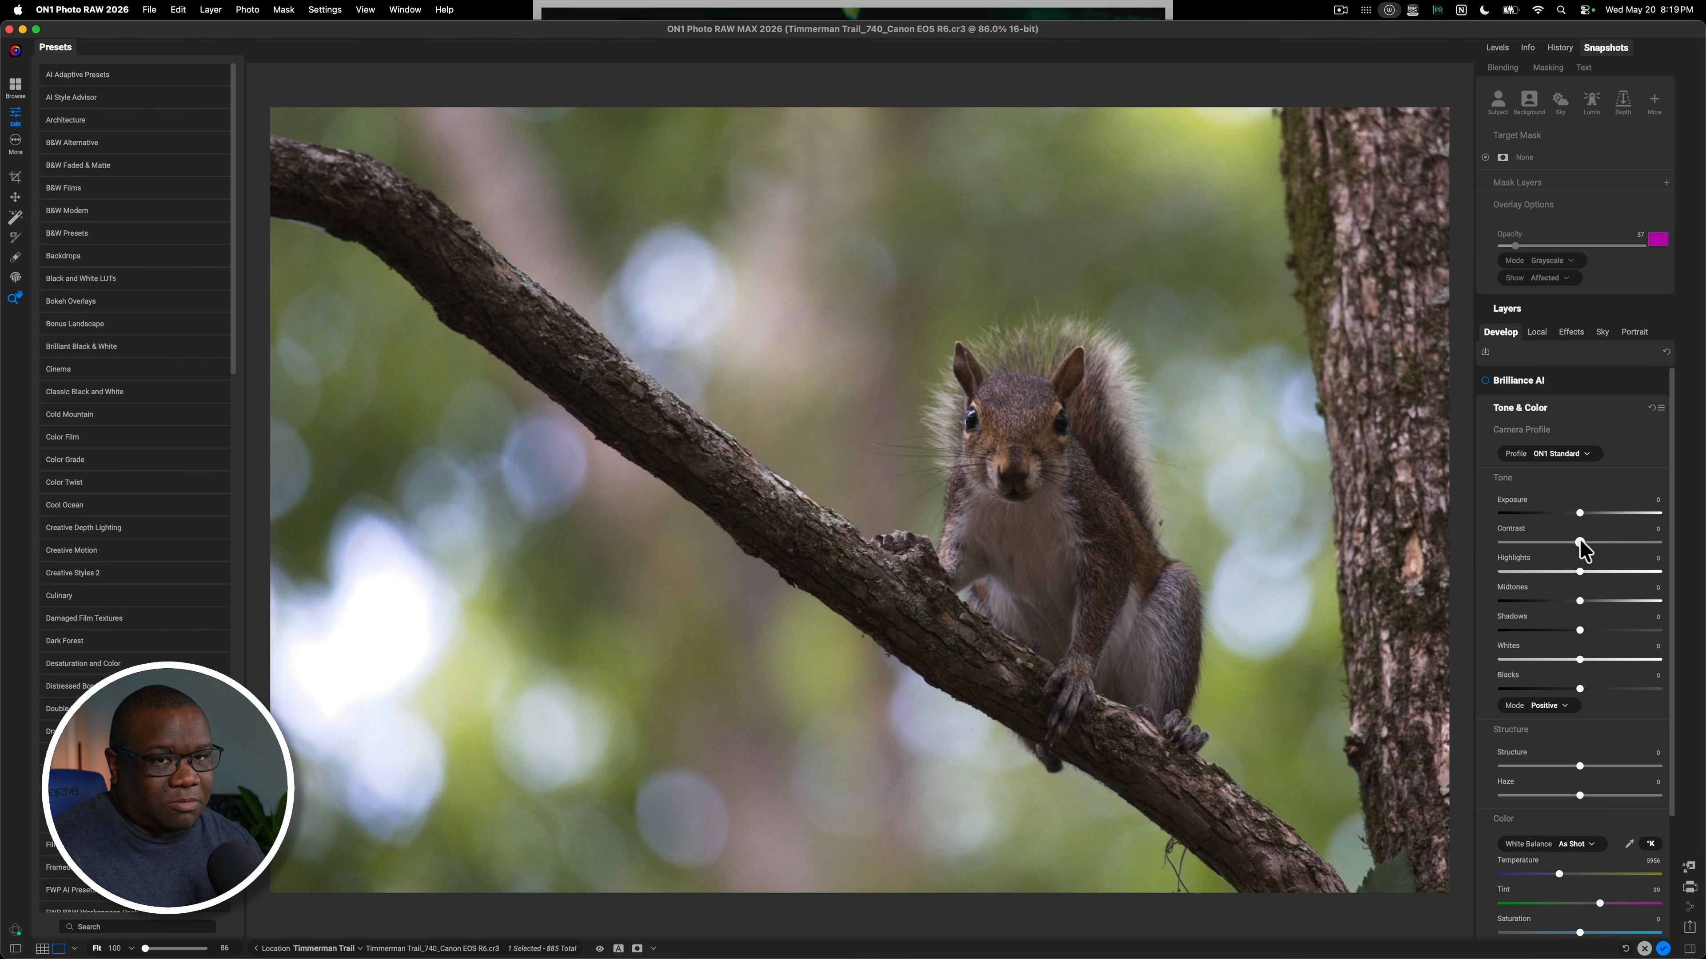
# - Raise the contrast to 15 and compare the photo before and after the change
pyautogui.moveTo(1578, 541); pyautogui.dragTo(1573, 503)
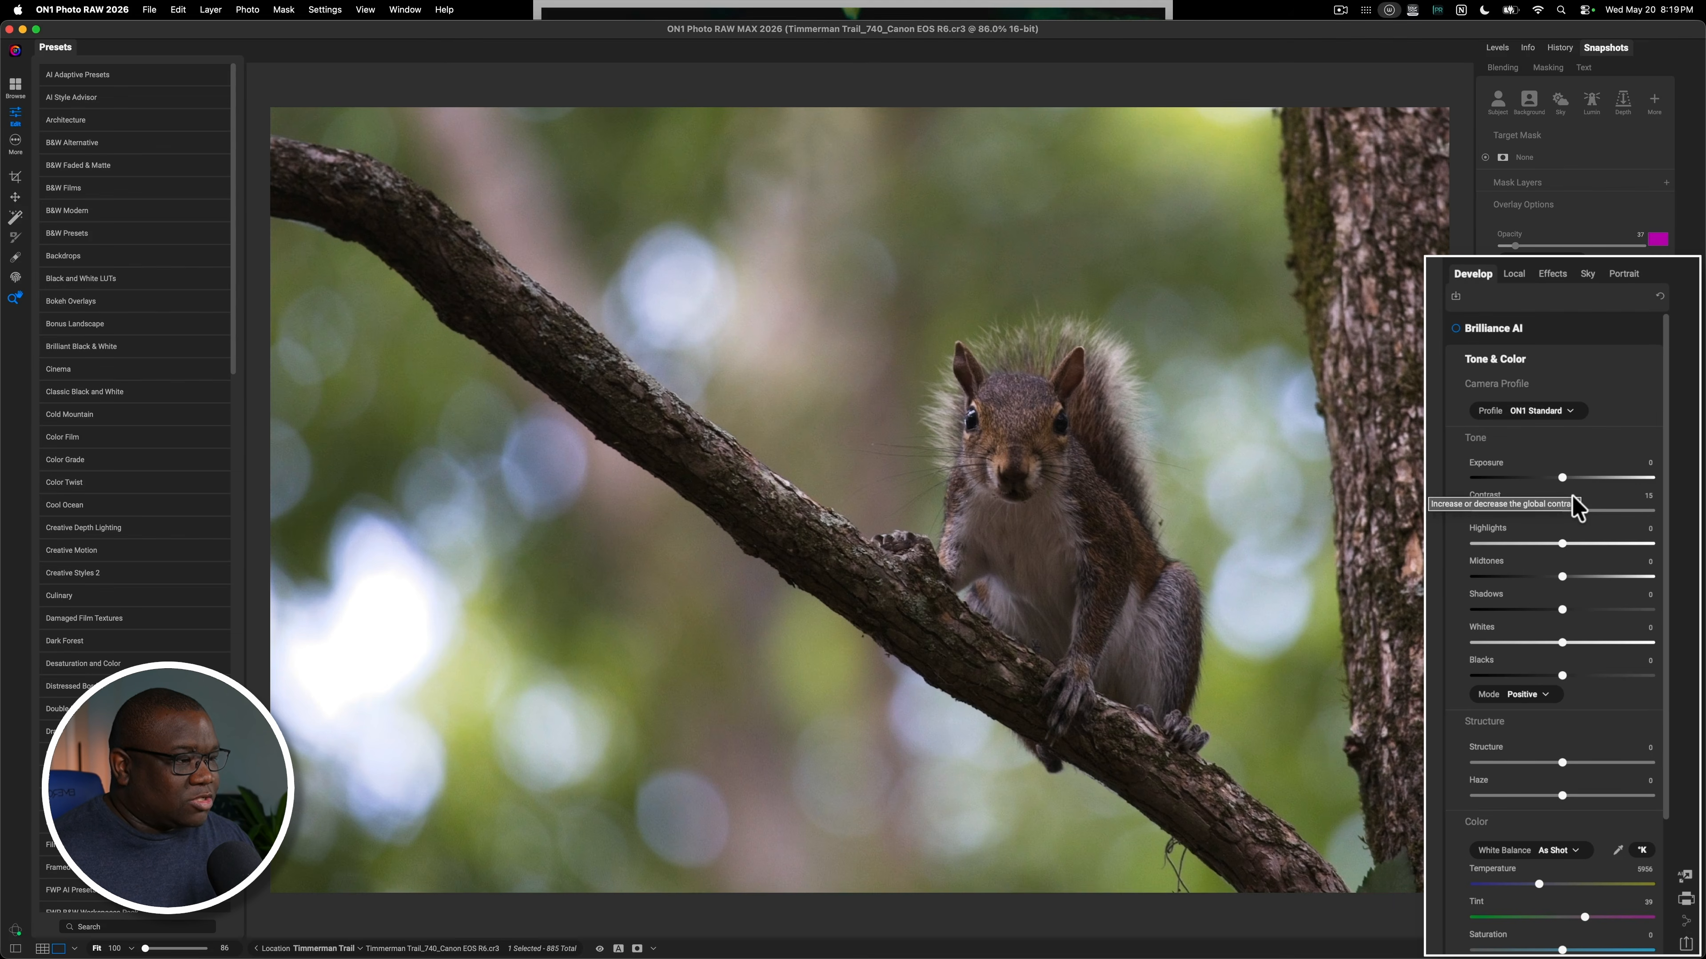
pyautogui.press('\\')
pyautogui.press('\\')
pyautogui.press('\\')
pyautogui.press('\\')
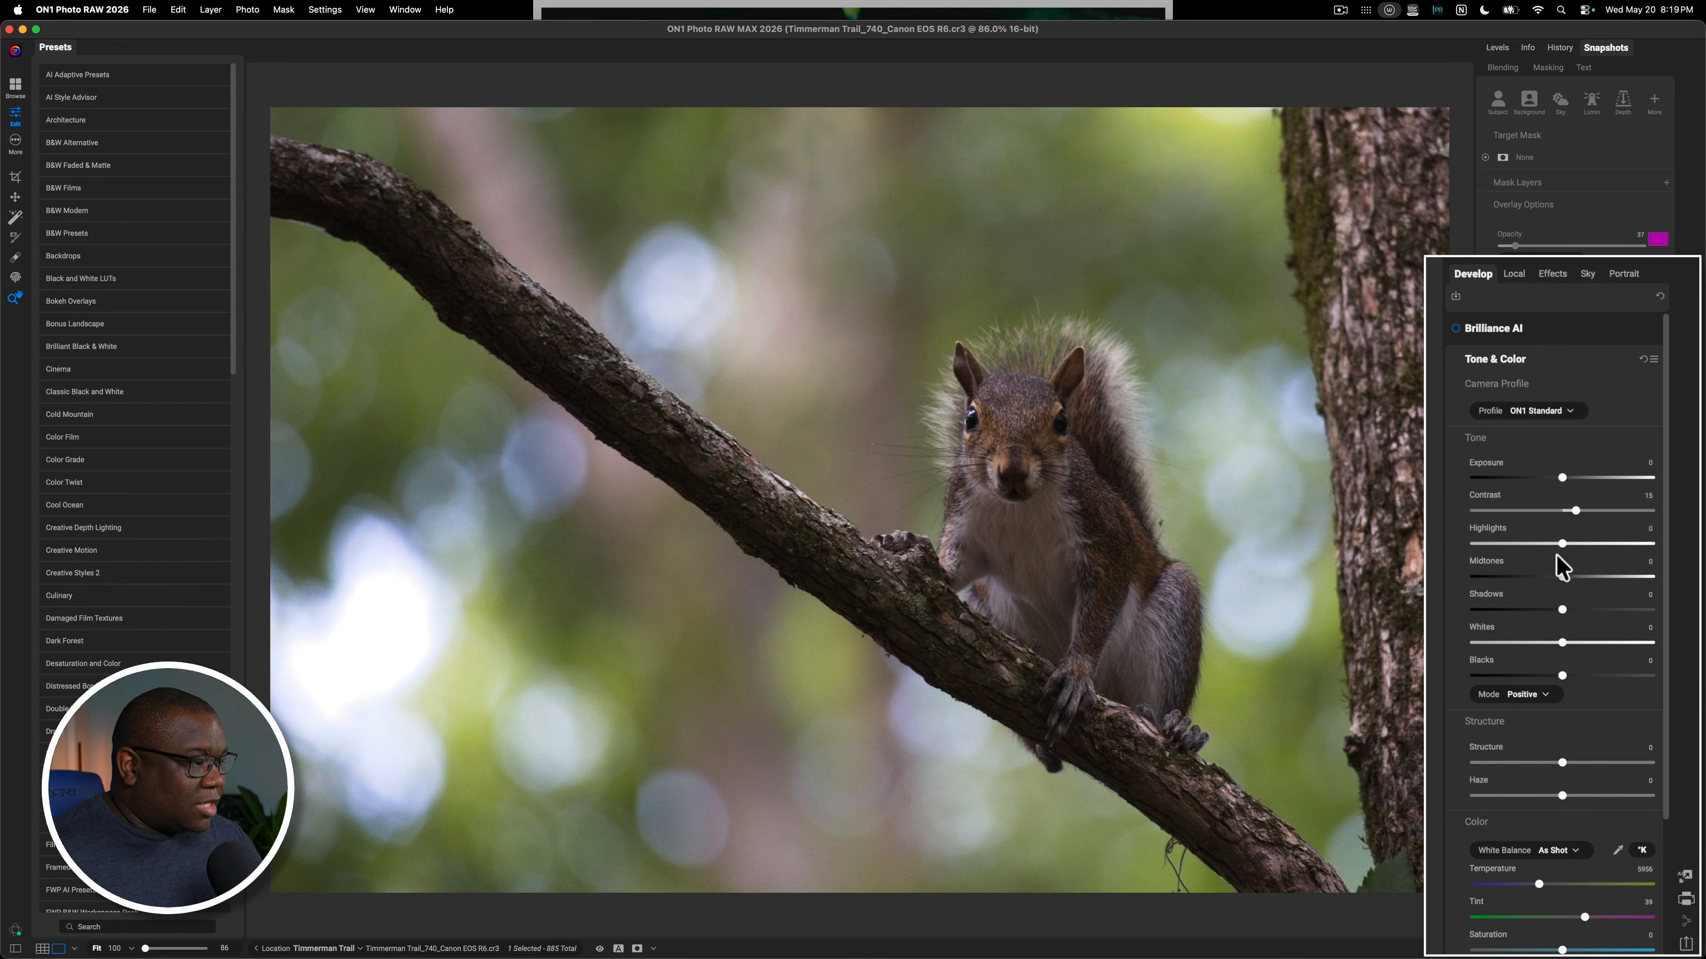
# - Lower the highlights to -41, using the clipping overlay to recover the blown-out background
pyautogui.moveTo(1562, 544); pyautogui.dragTo(1563, 544)
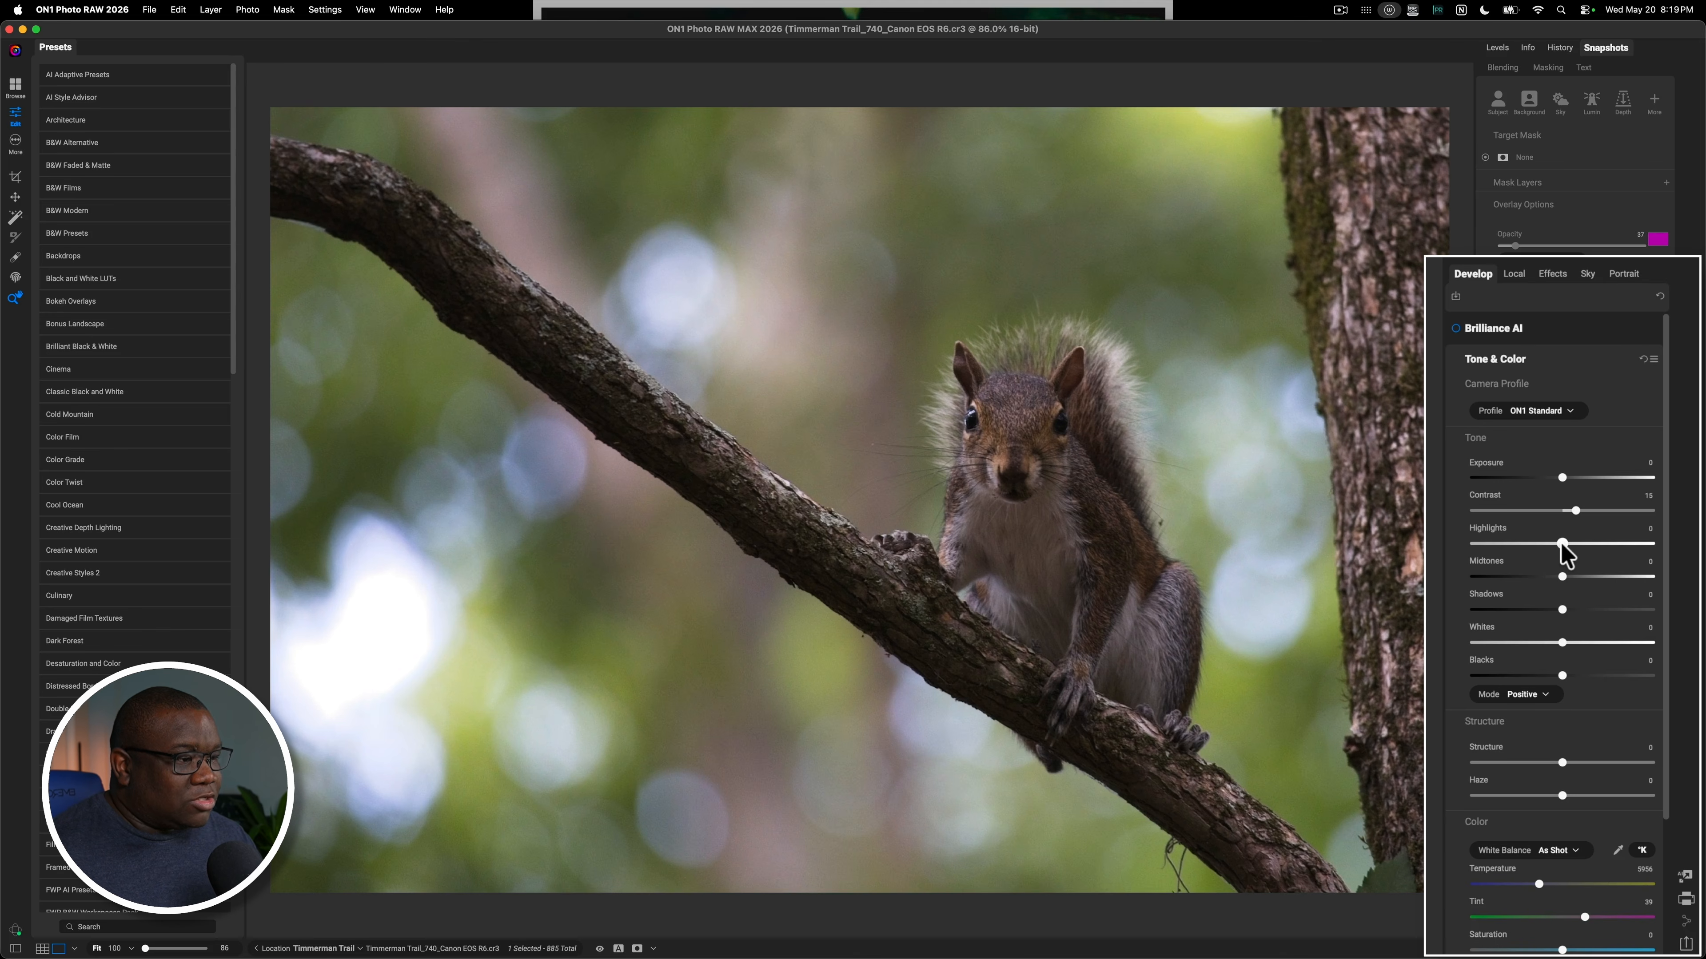
pyautogui.press('j')
pyautogui.moveTo(1561, 544); pyautogui.dragTo(1560, 544)
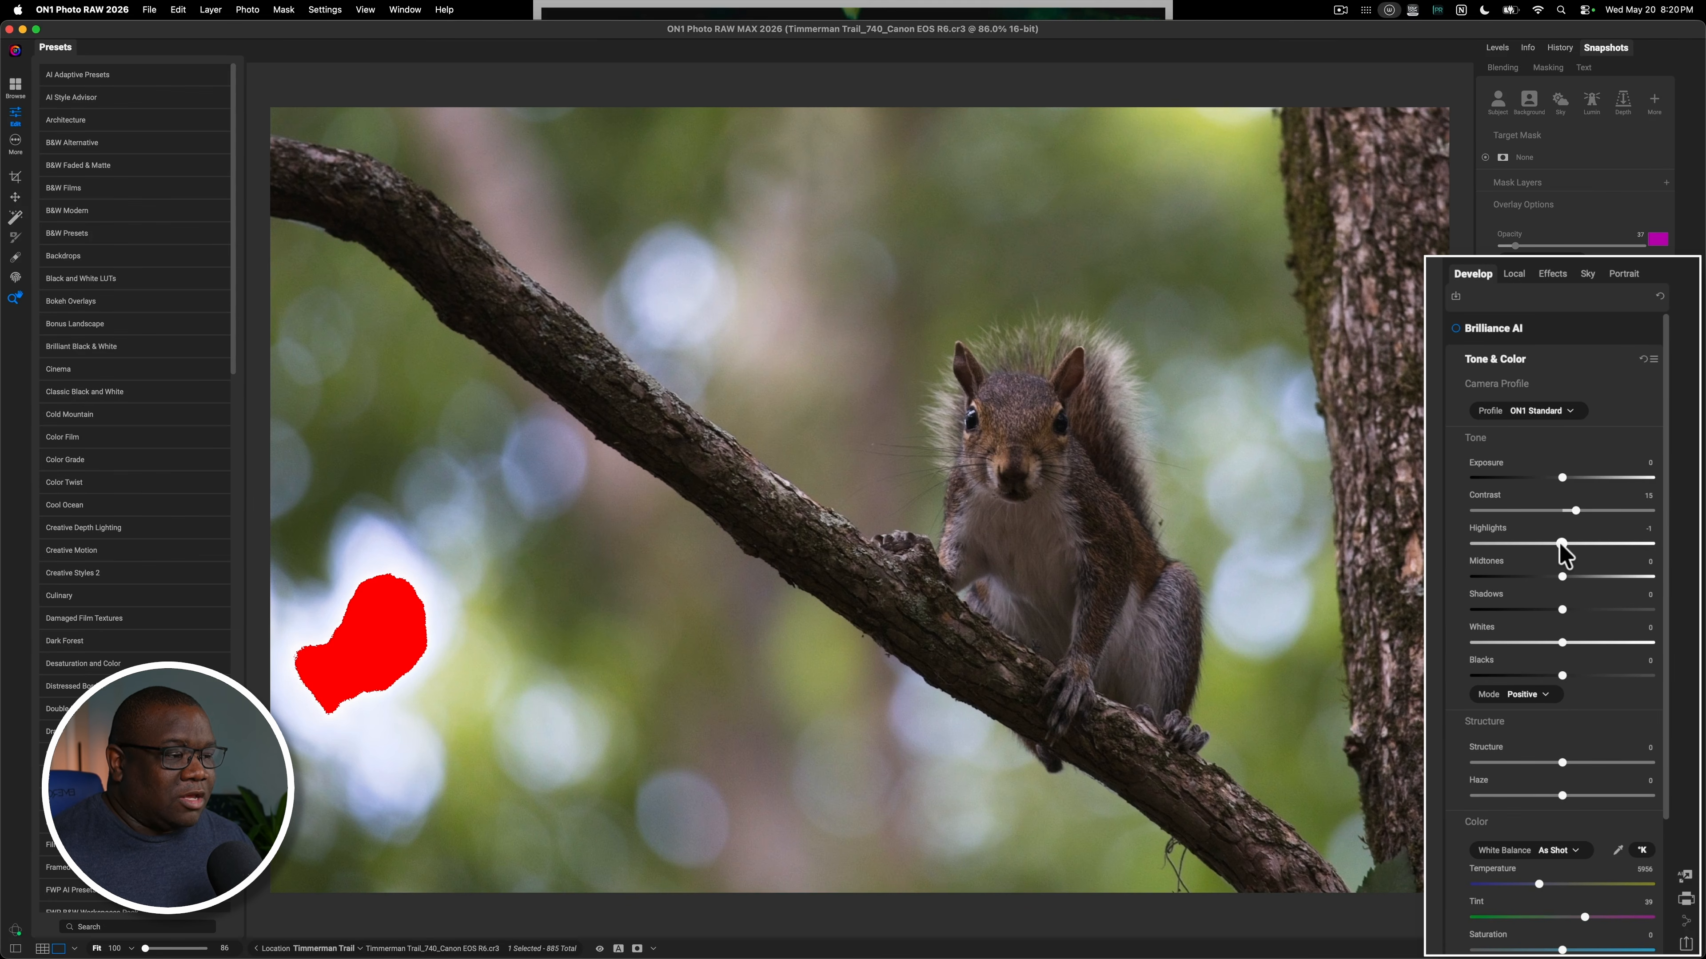
pyautogui.moveTo(1561, 544); pyautogui.dragTo(1526, 544)
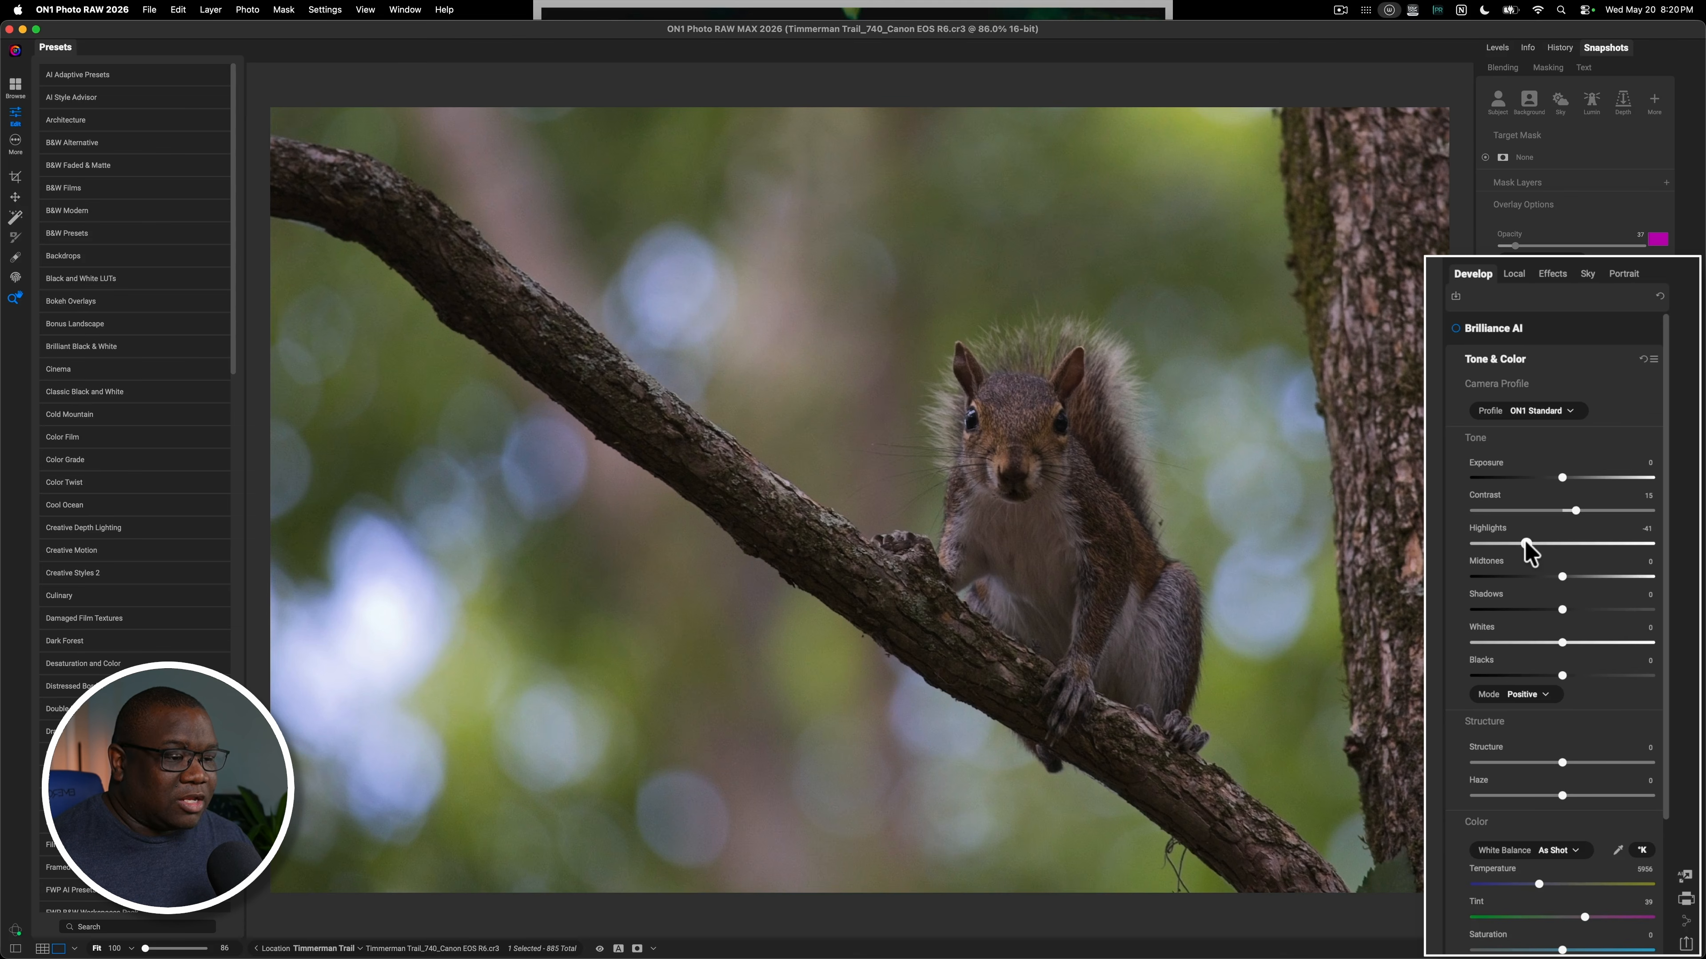
pyautogui.click(1525, 543)
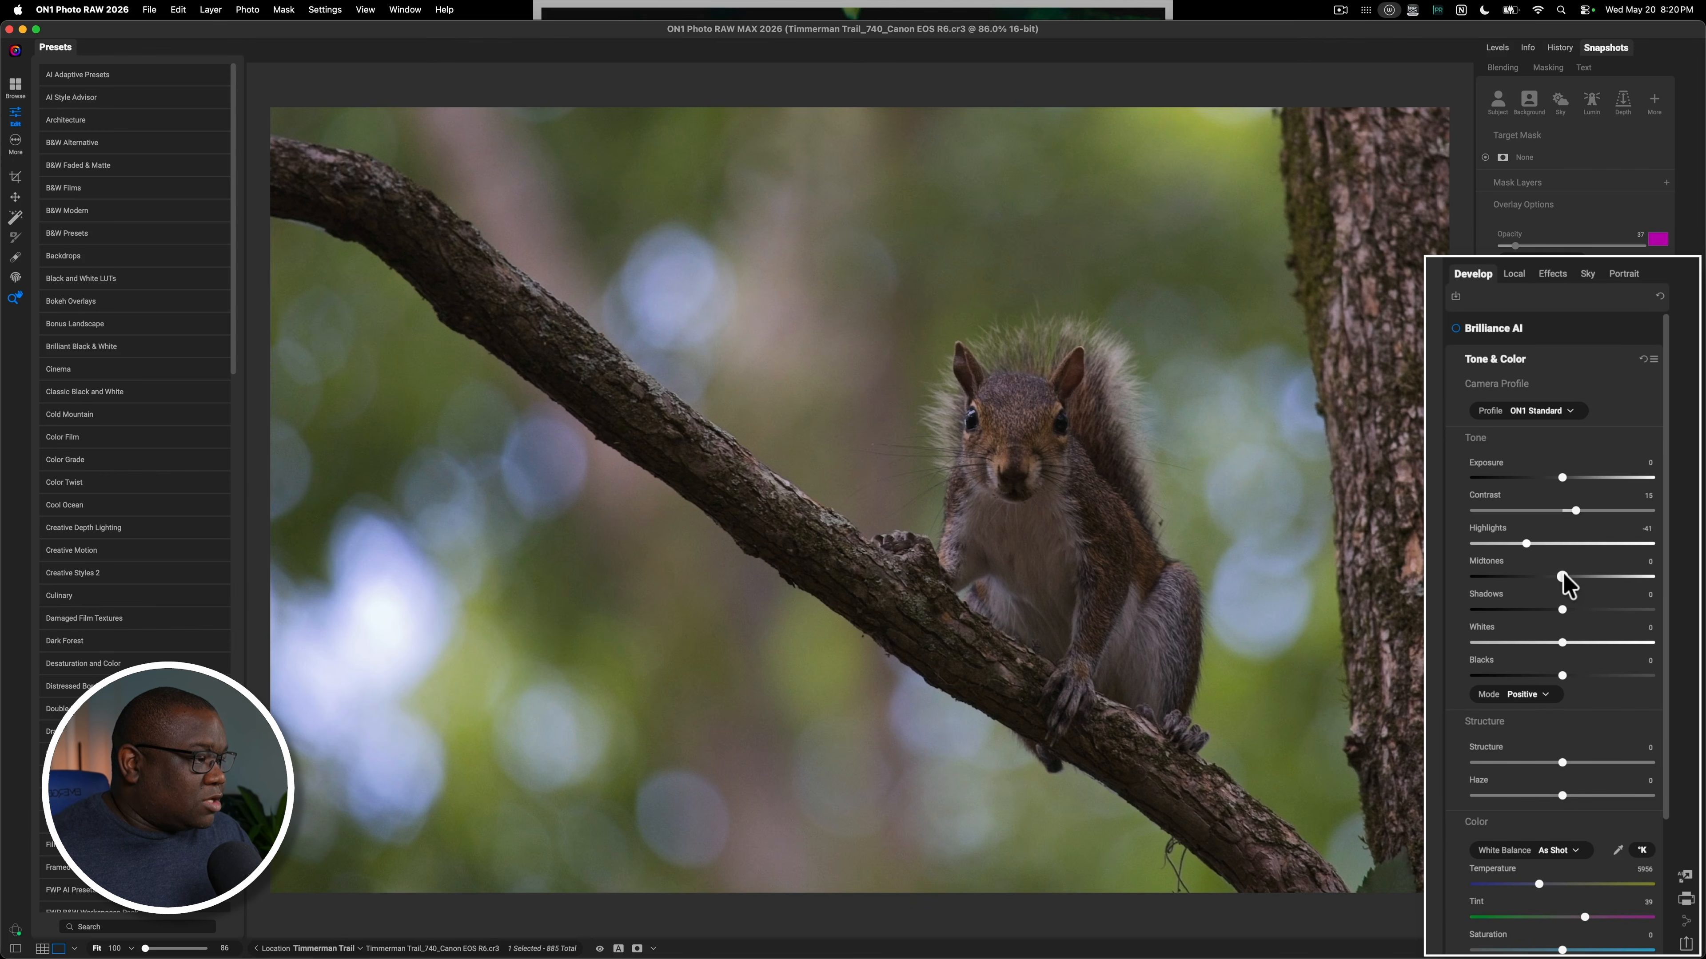
# - Try raising the midtones to 16, and reset them to the default
pyautogui.moveTo(1563, 576); pyautogui.dragTo(1576, 577)
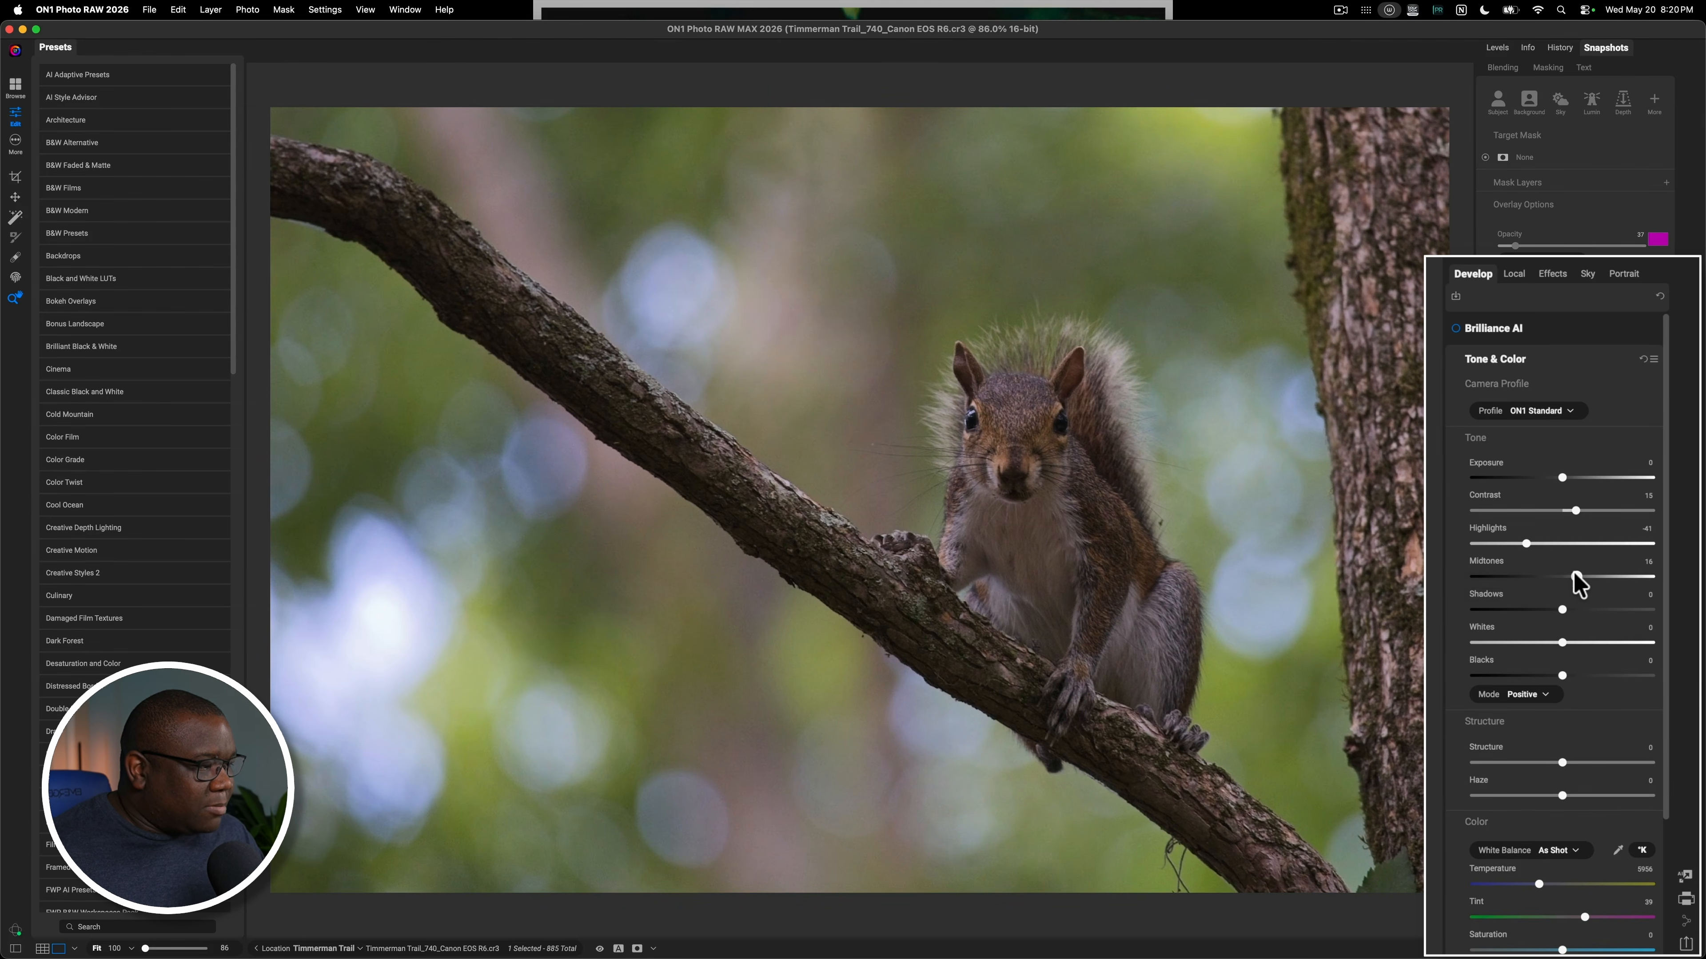
pyautogui.doubleClick(1574, 576)
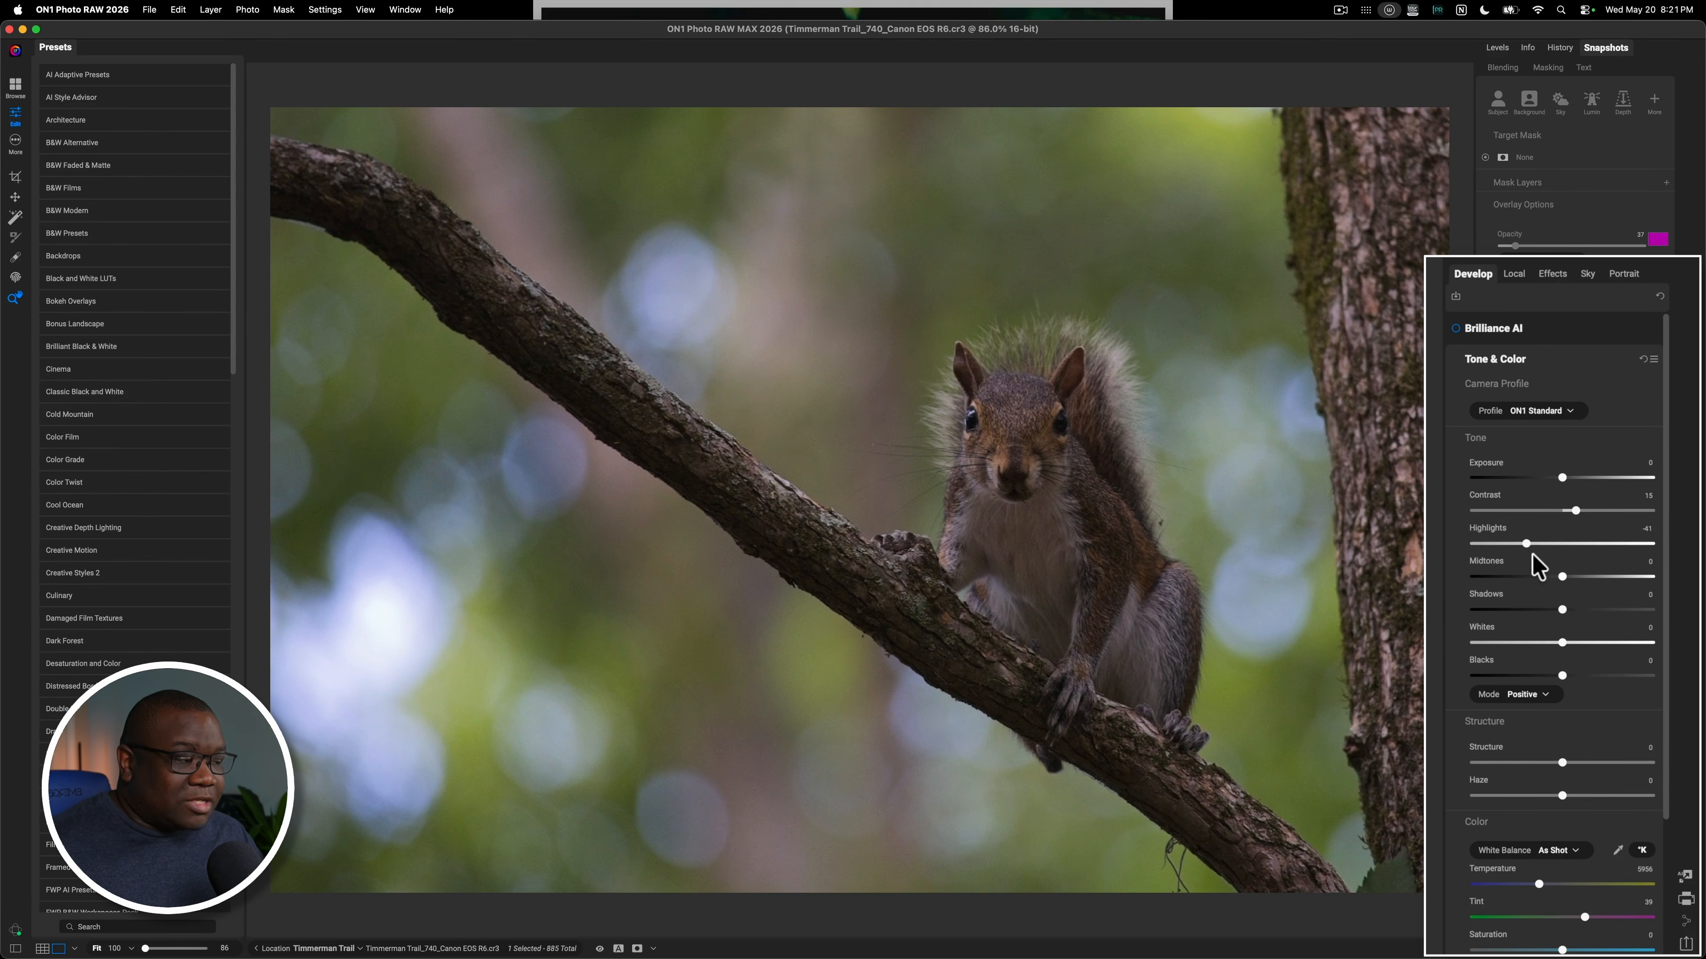
# - Show the levels histogram, and lower the blacks to -6 and the whites to -1
pyautogui.click(1498, 48)
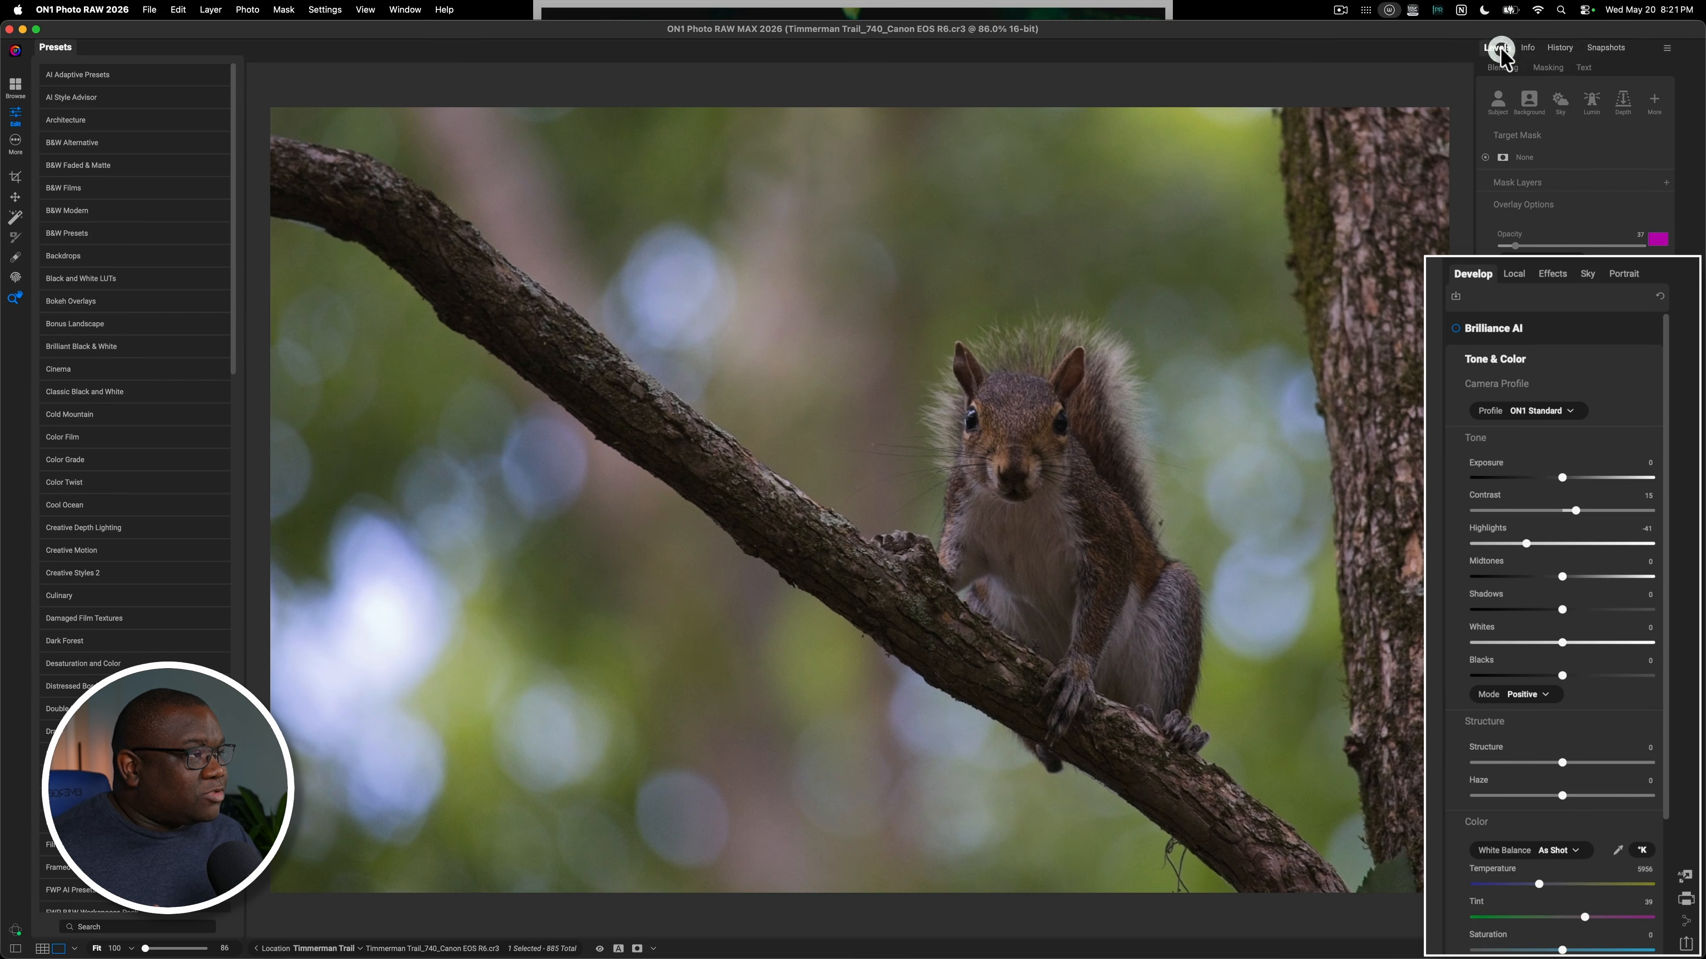
pyautogui.click(1491, 48)
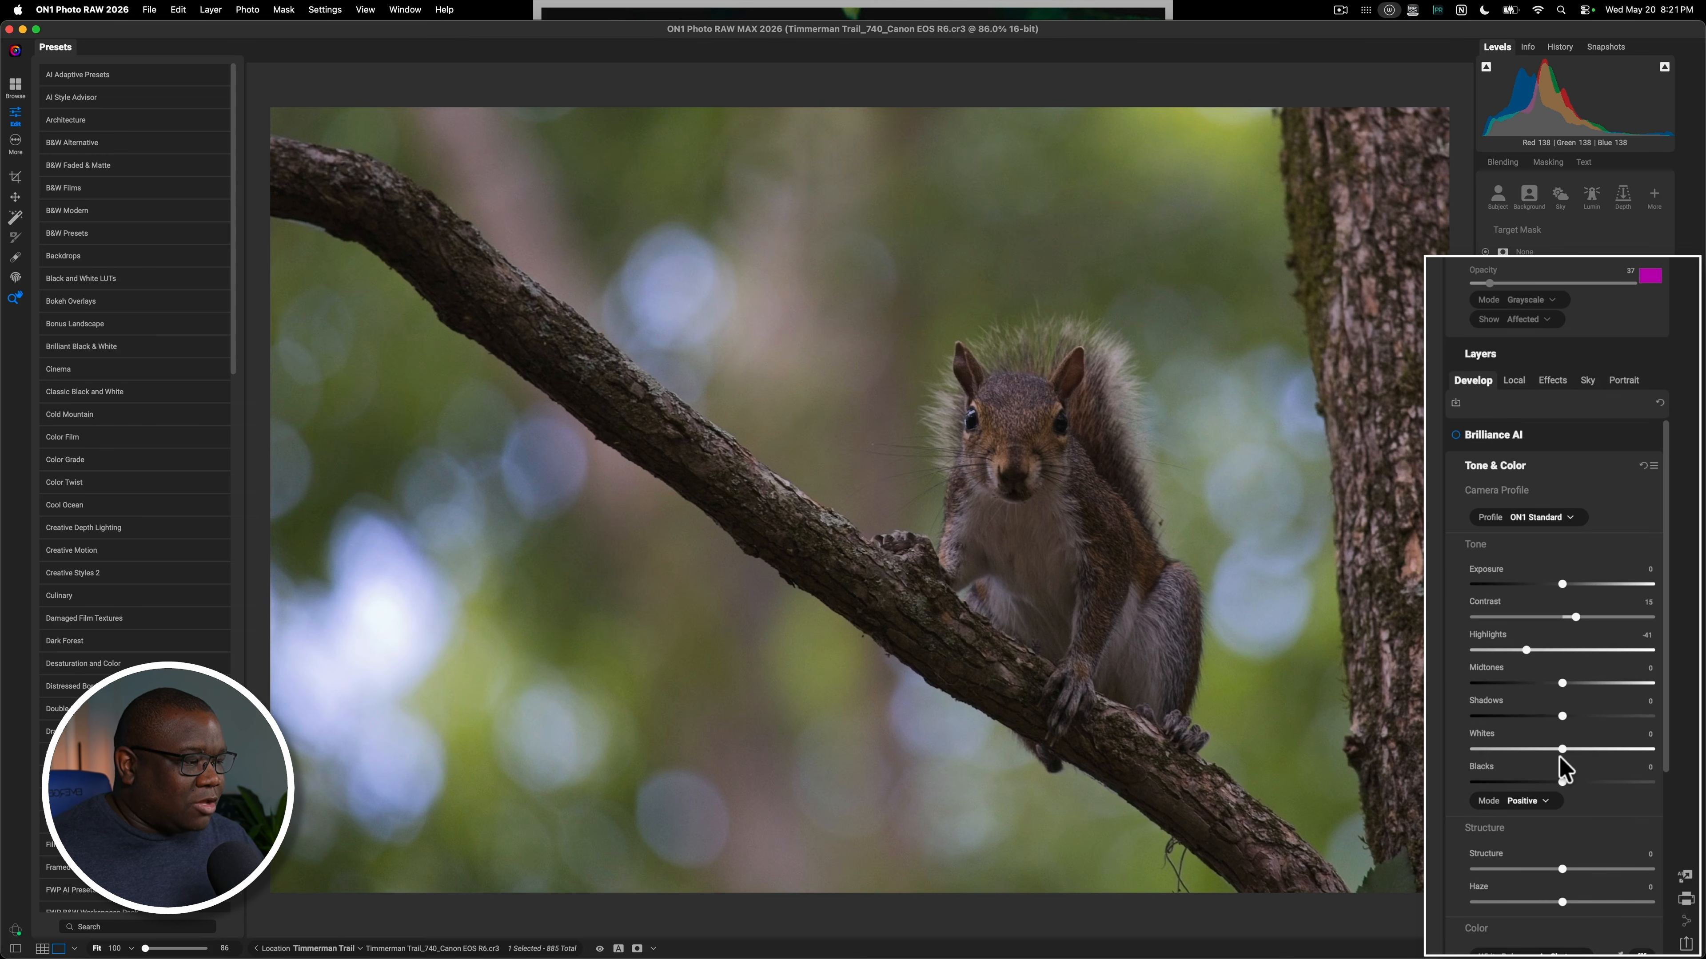
pyautogui.moveTo(1561, 782); pyautogui.dragTo(1556, 783)
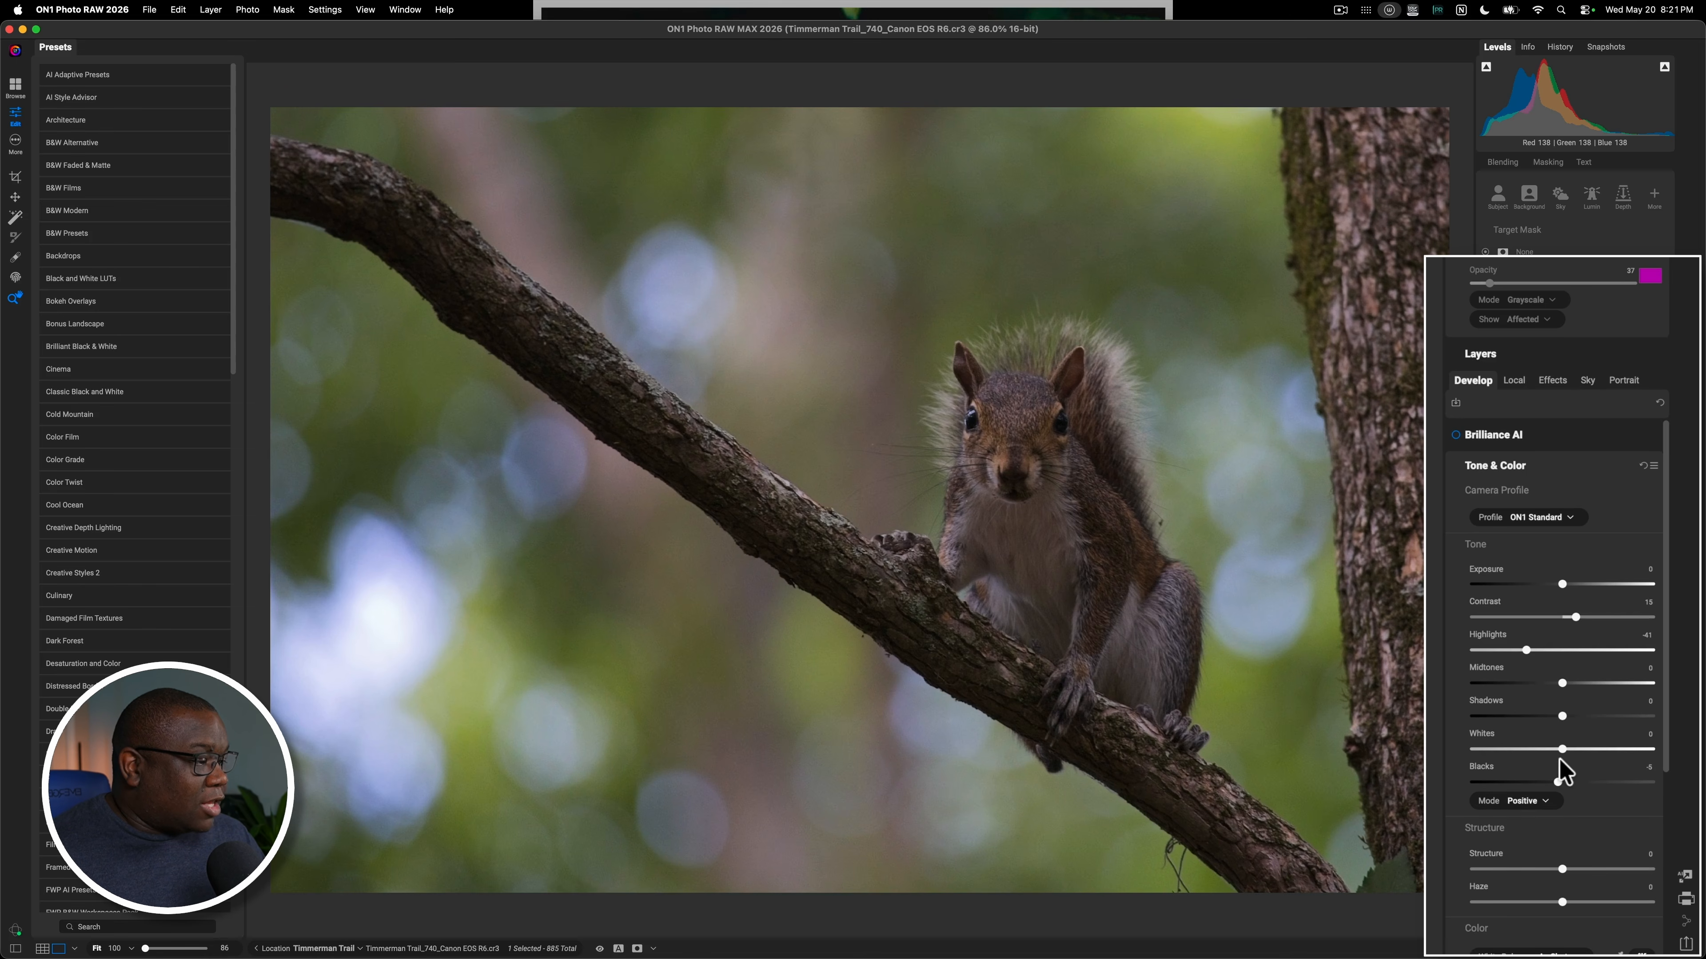
pyautogui.moveTo(1562, 749); pyautogui.dragTo(1562, 750)
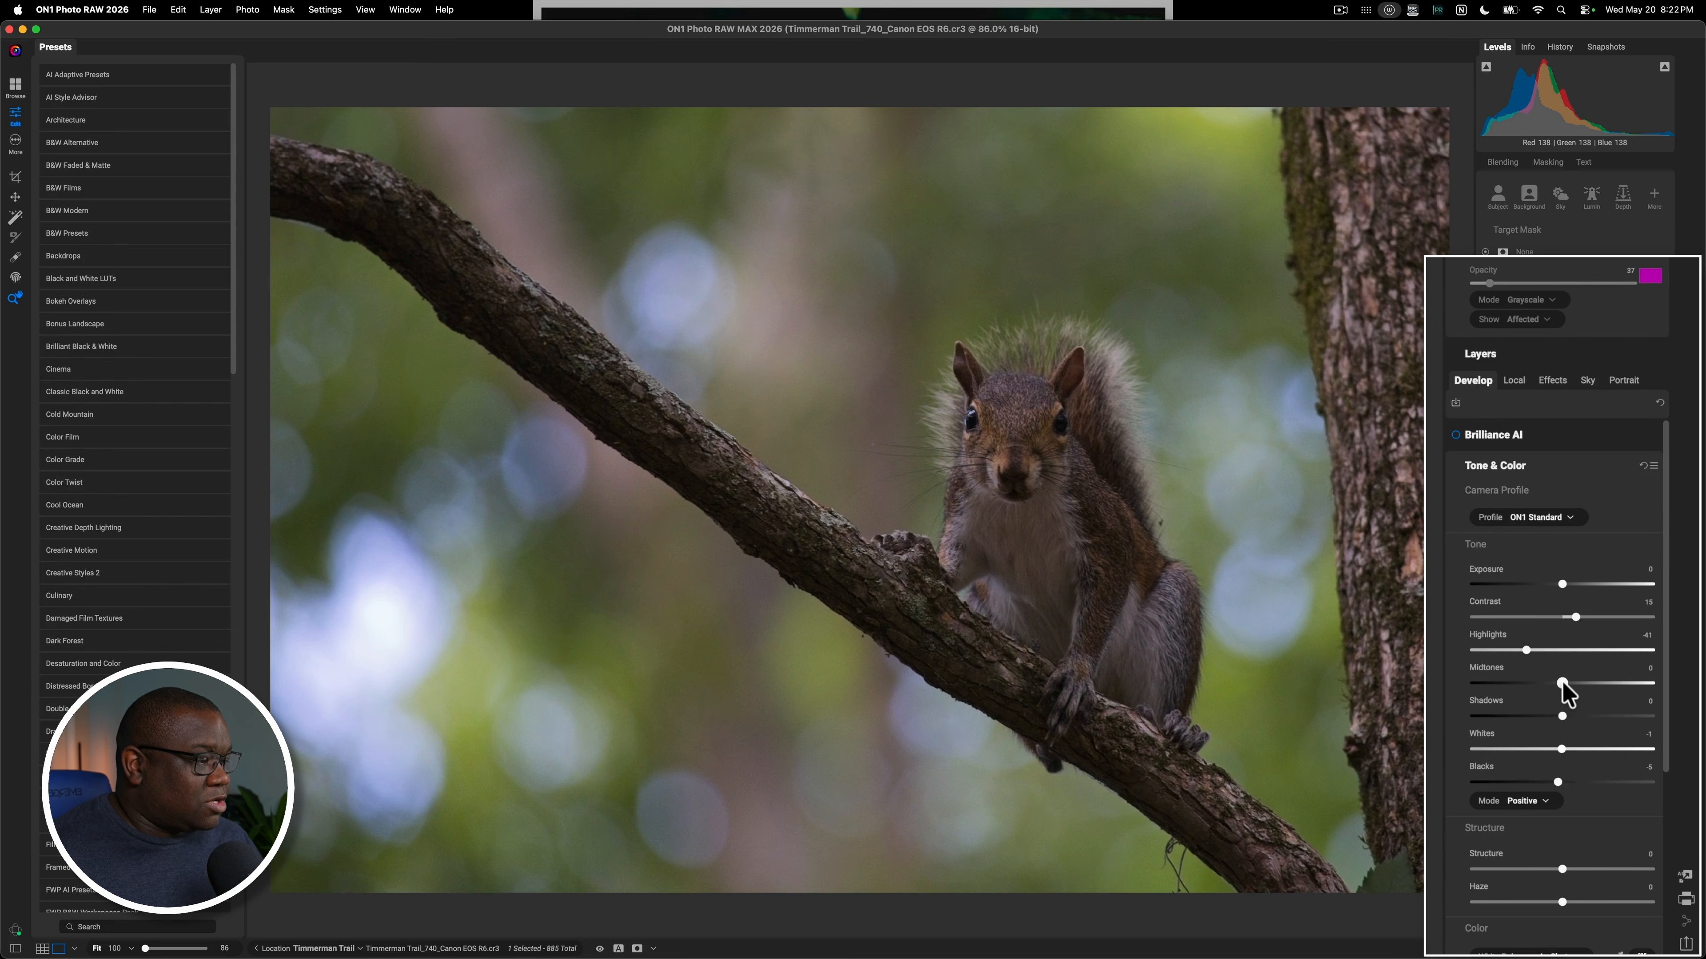
# - Try different midtones and shadows values, raising the midtones to 30, and dropping the shadows to -97 and the midtones to -100
pyautogui.moveTo(1563, 683); pyautogui.dragTo(1571, 684)
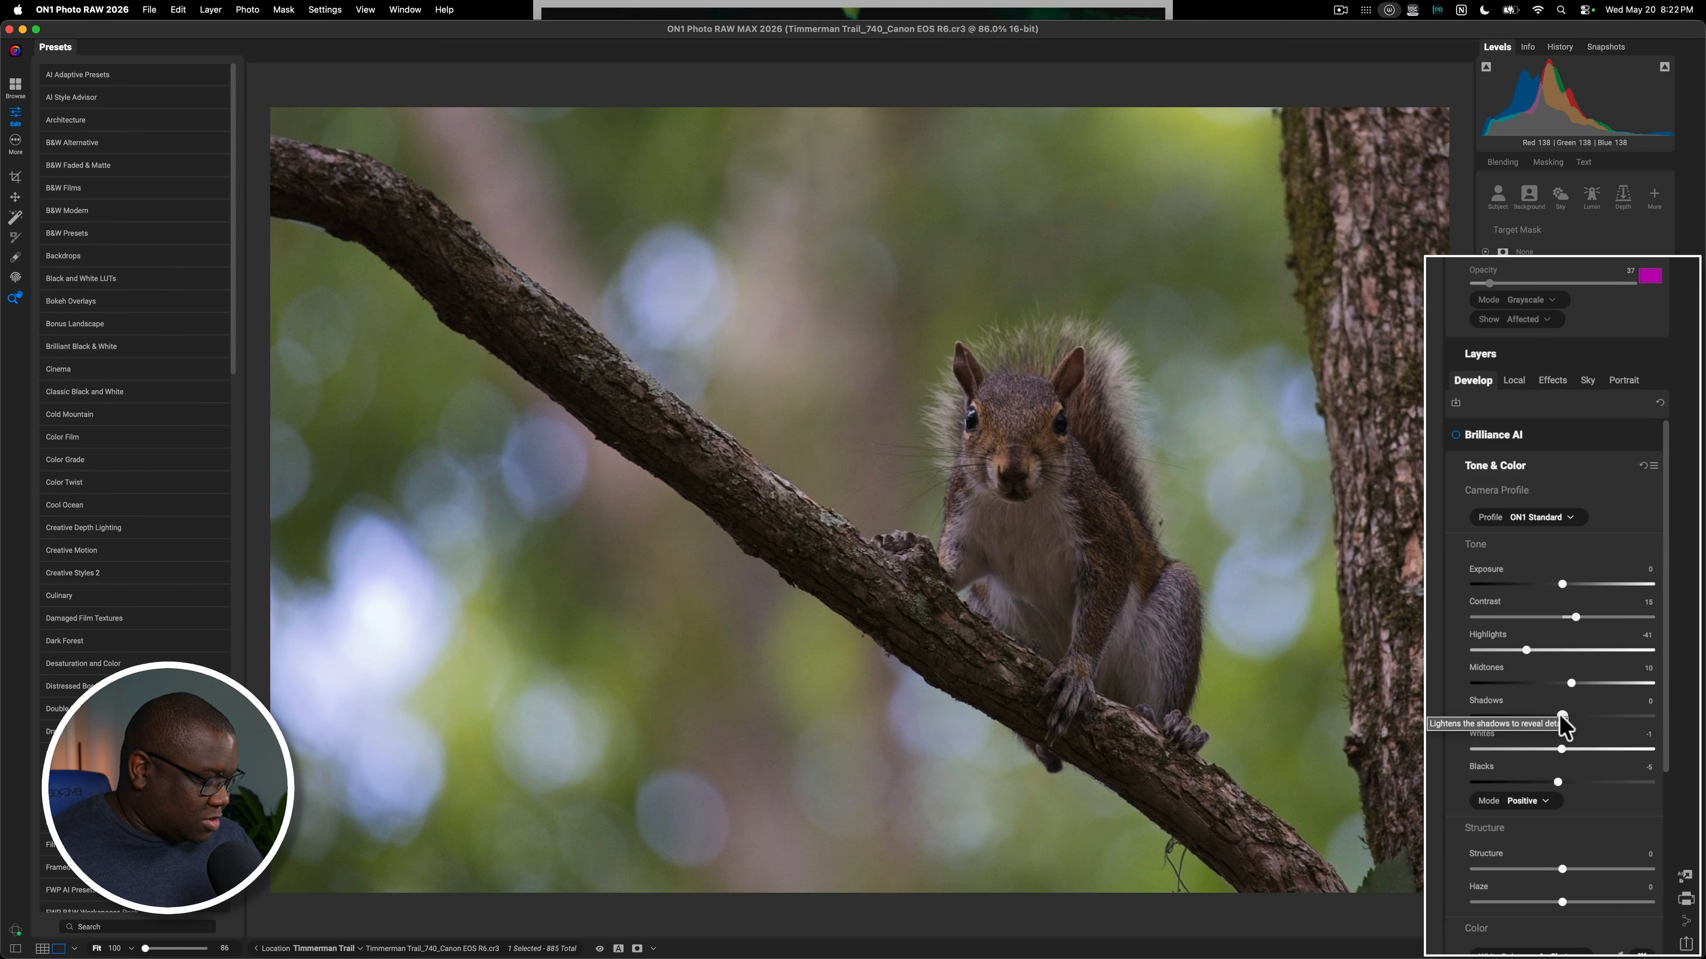
pyautogui.moveTo(1562, 716); pyautogui.dragTo(1576, 717)
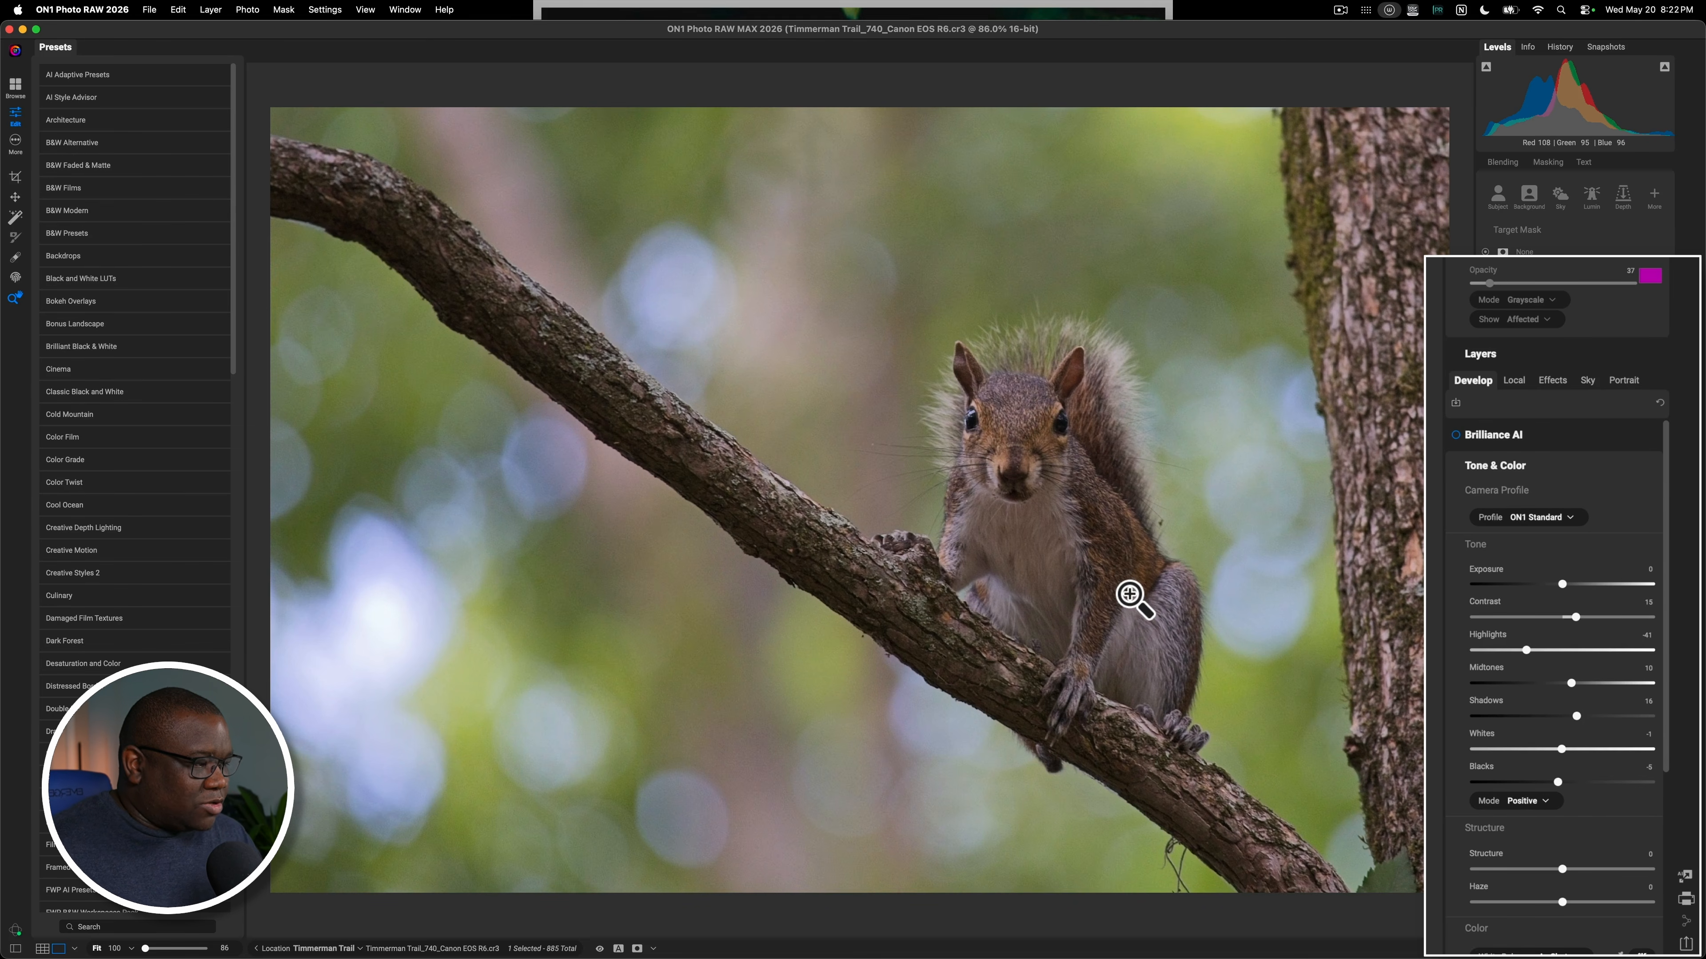
pyautogui.moveTo(1581, 717); pyautogui.dragTo(1572, 717)
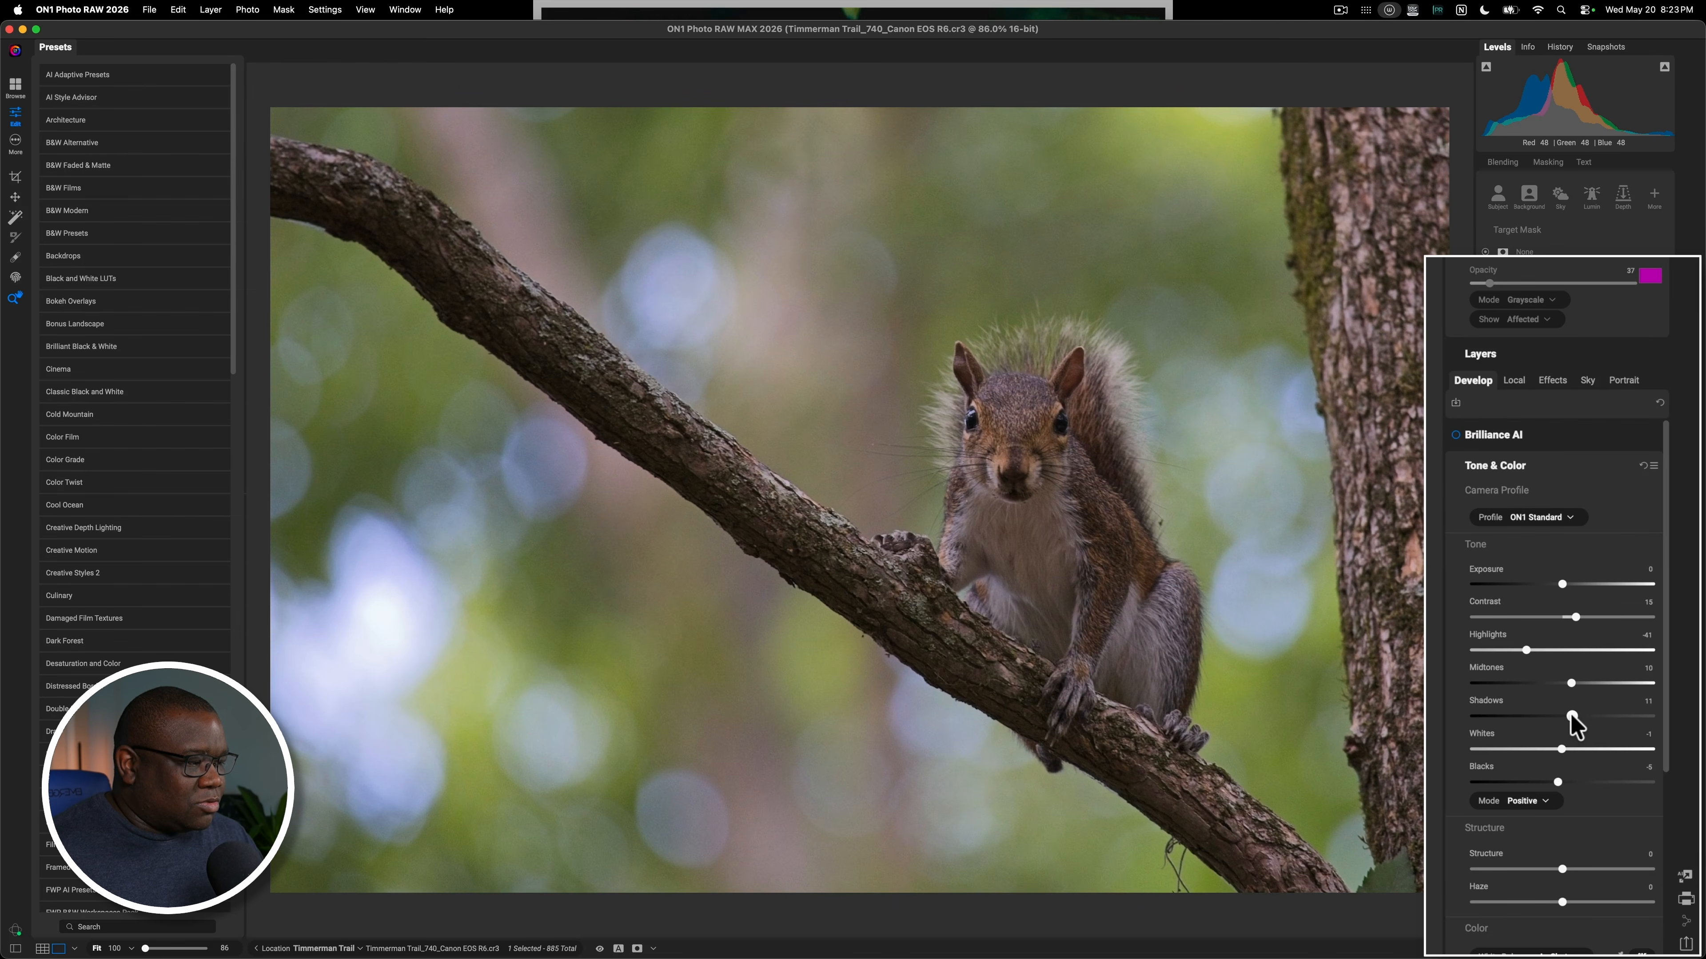
pyautogui.moveTo(1572, 717); pyautogui.dragTo(1588, 683)
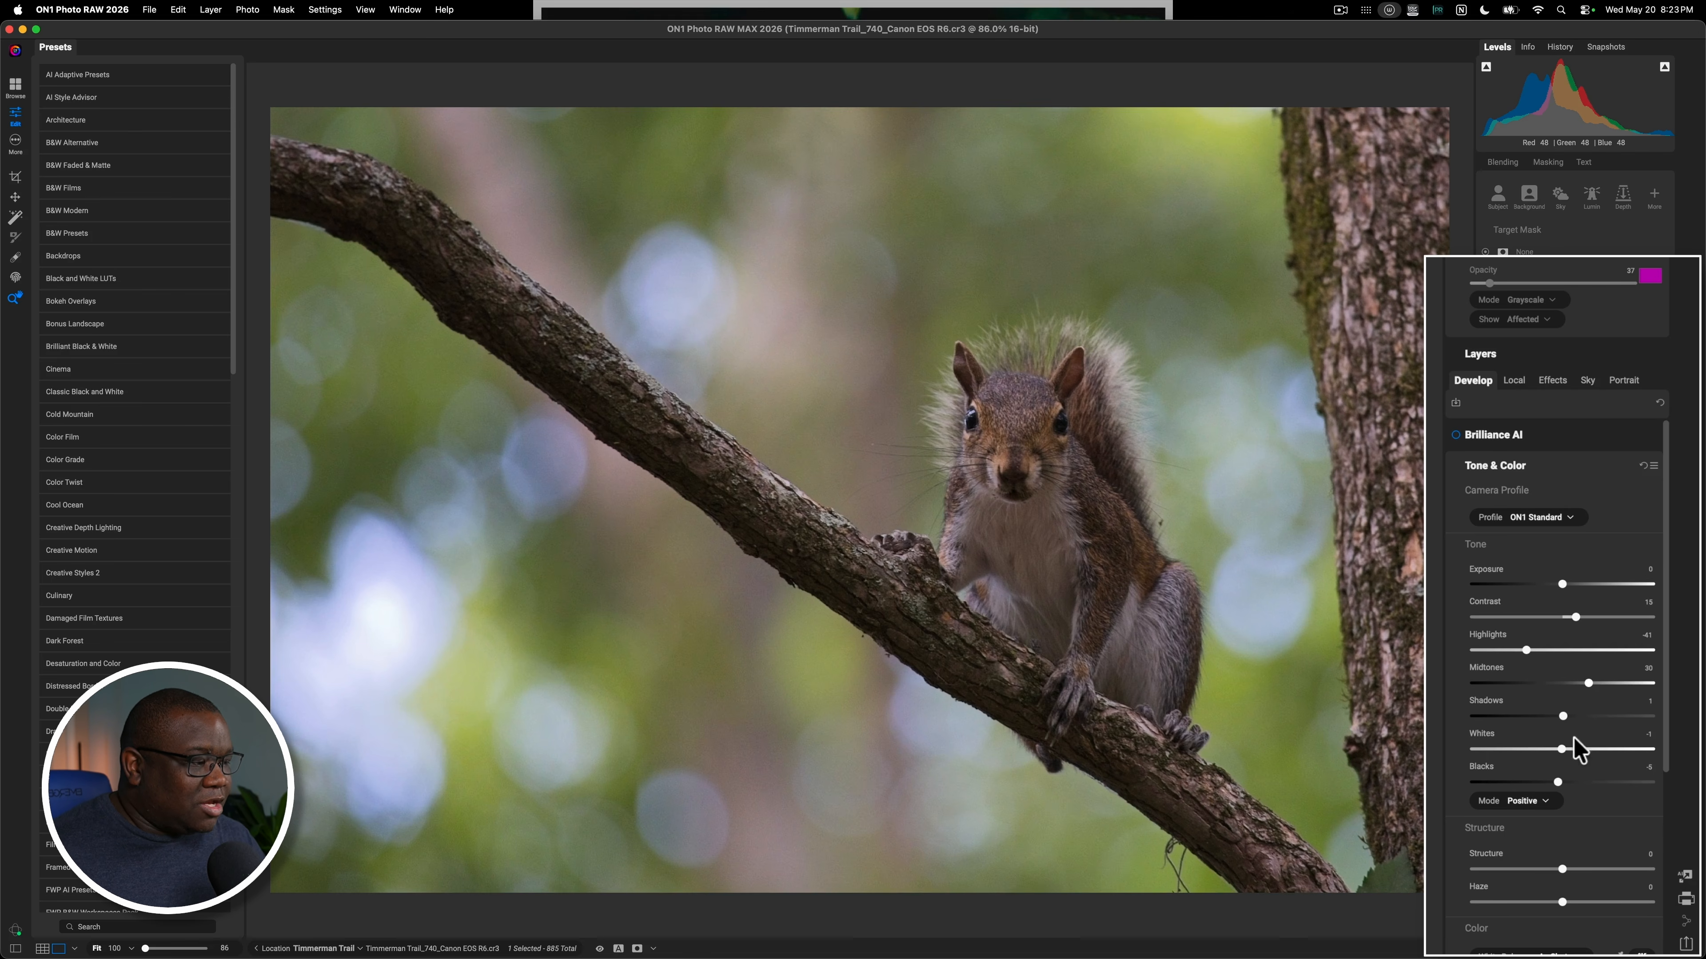
pyautogui.moveTo(1563, 716); pyautogui.dragTo(1476, 715)
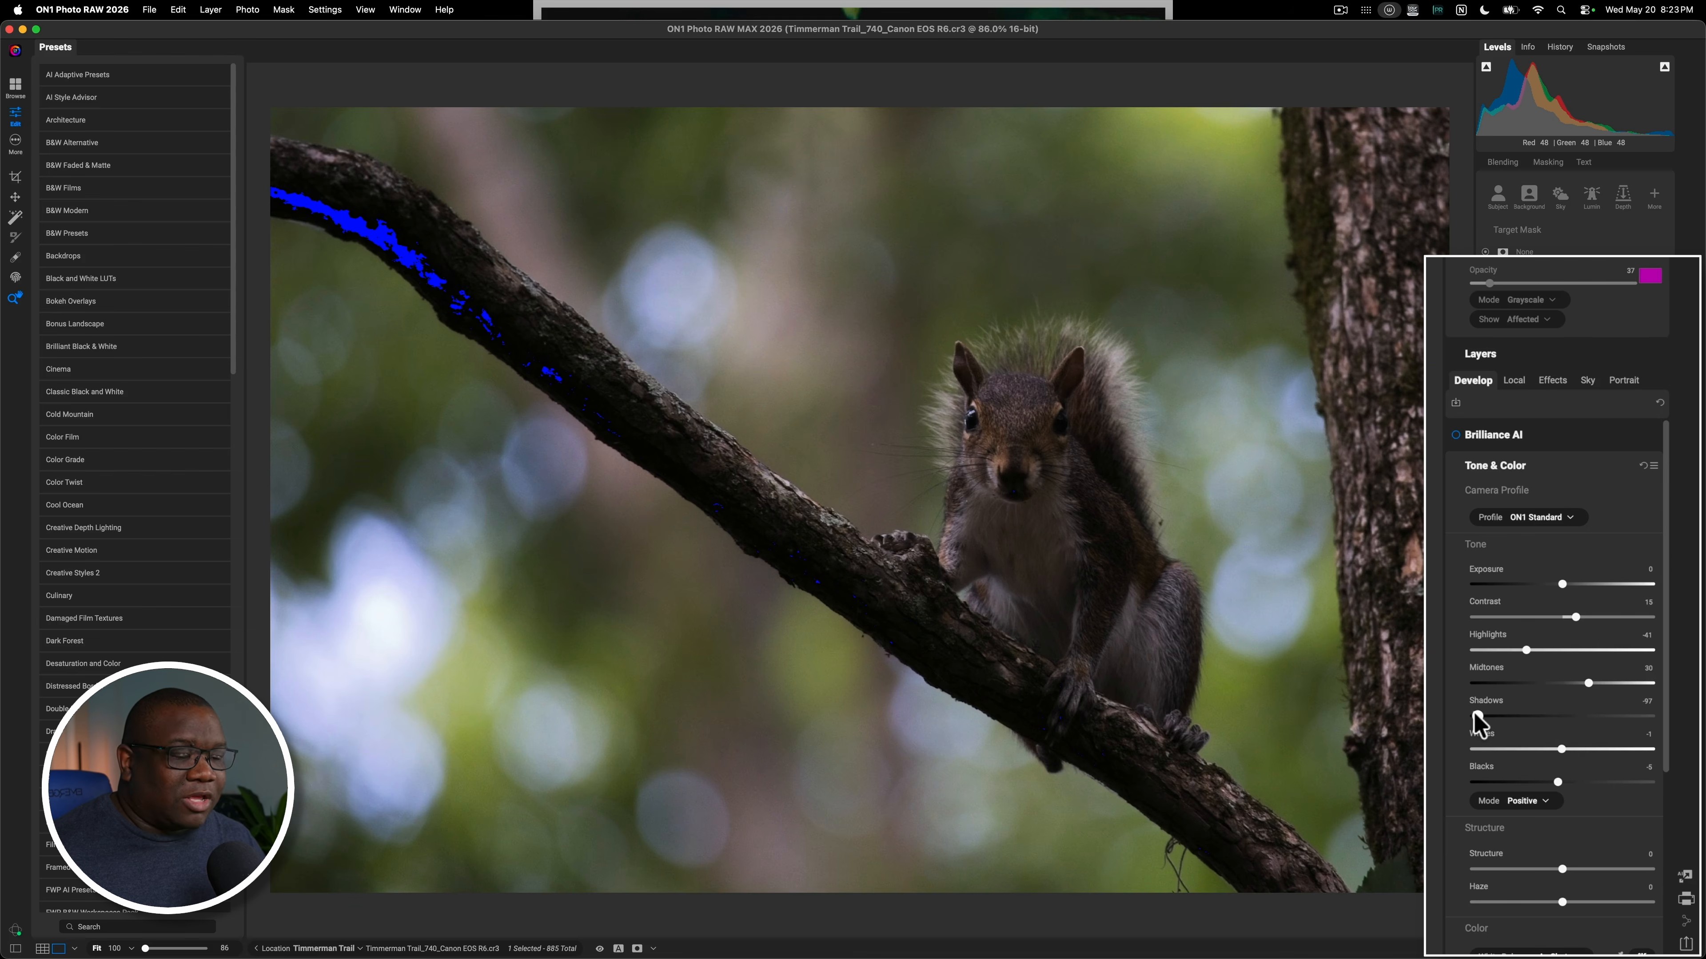
pyautogui.moveTo(1478, 716); pyautogui.dragTo(1302, 699)
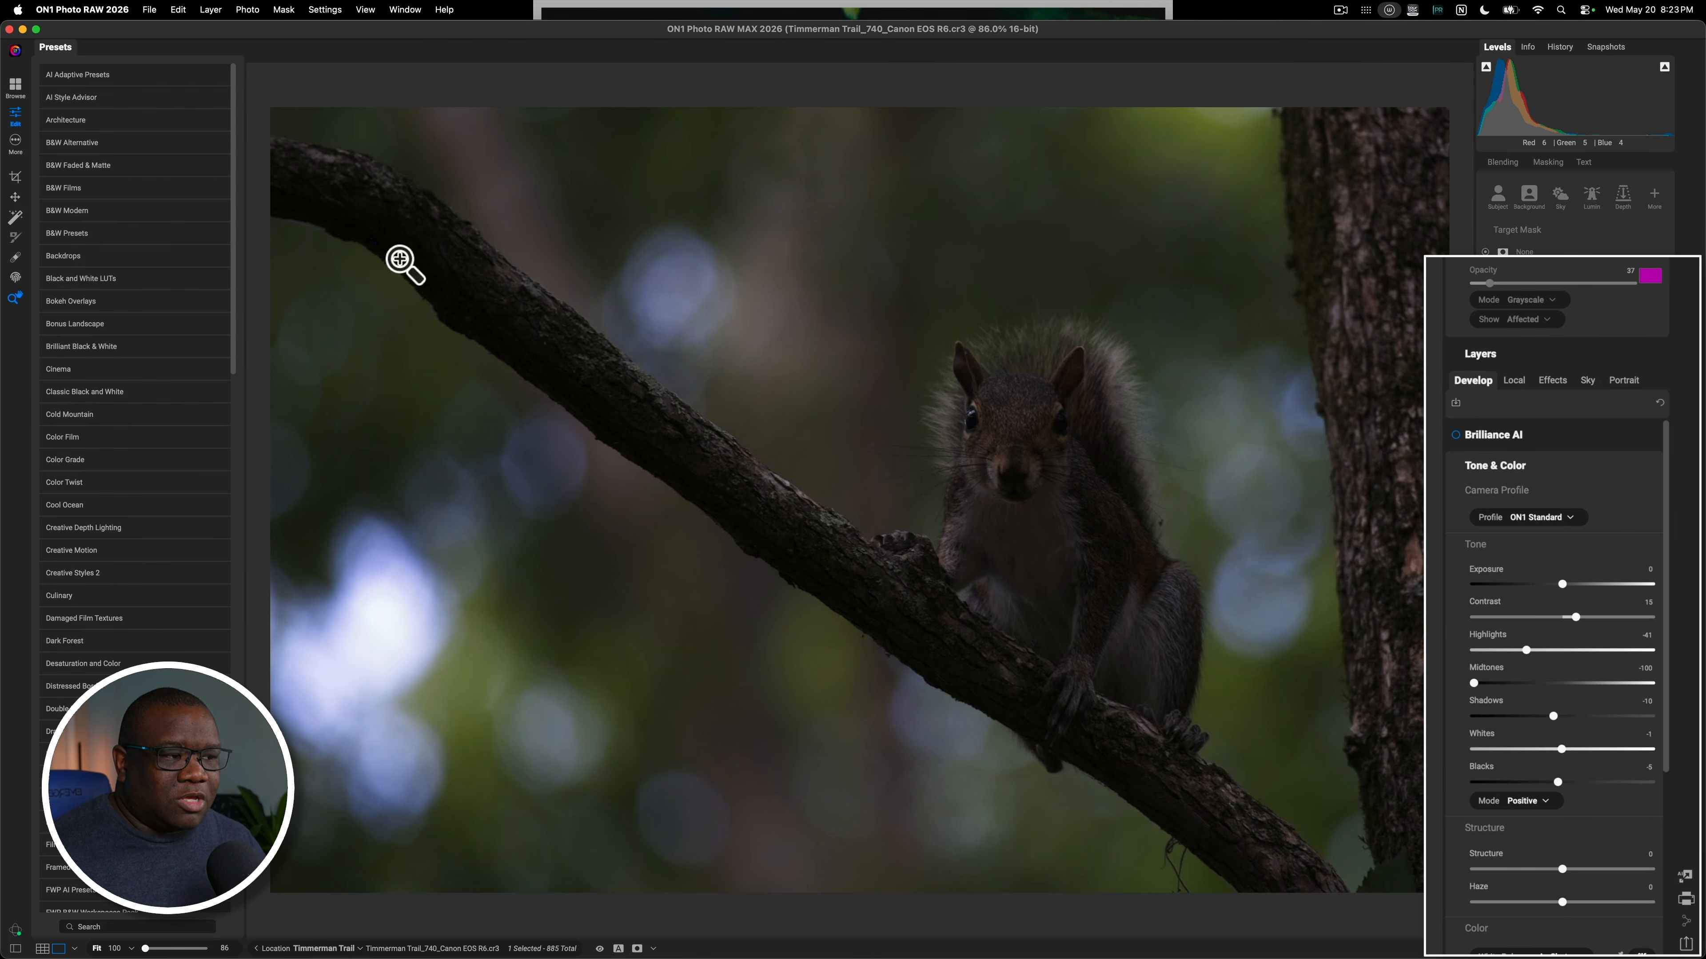
# - Raise the midtones to 66 and set the shadows to 2 to brighten the squirrel and branch
pyautogui.moveTo(1477, 683); pyautogui.dragTo(1583, 683)
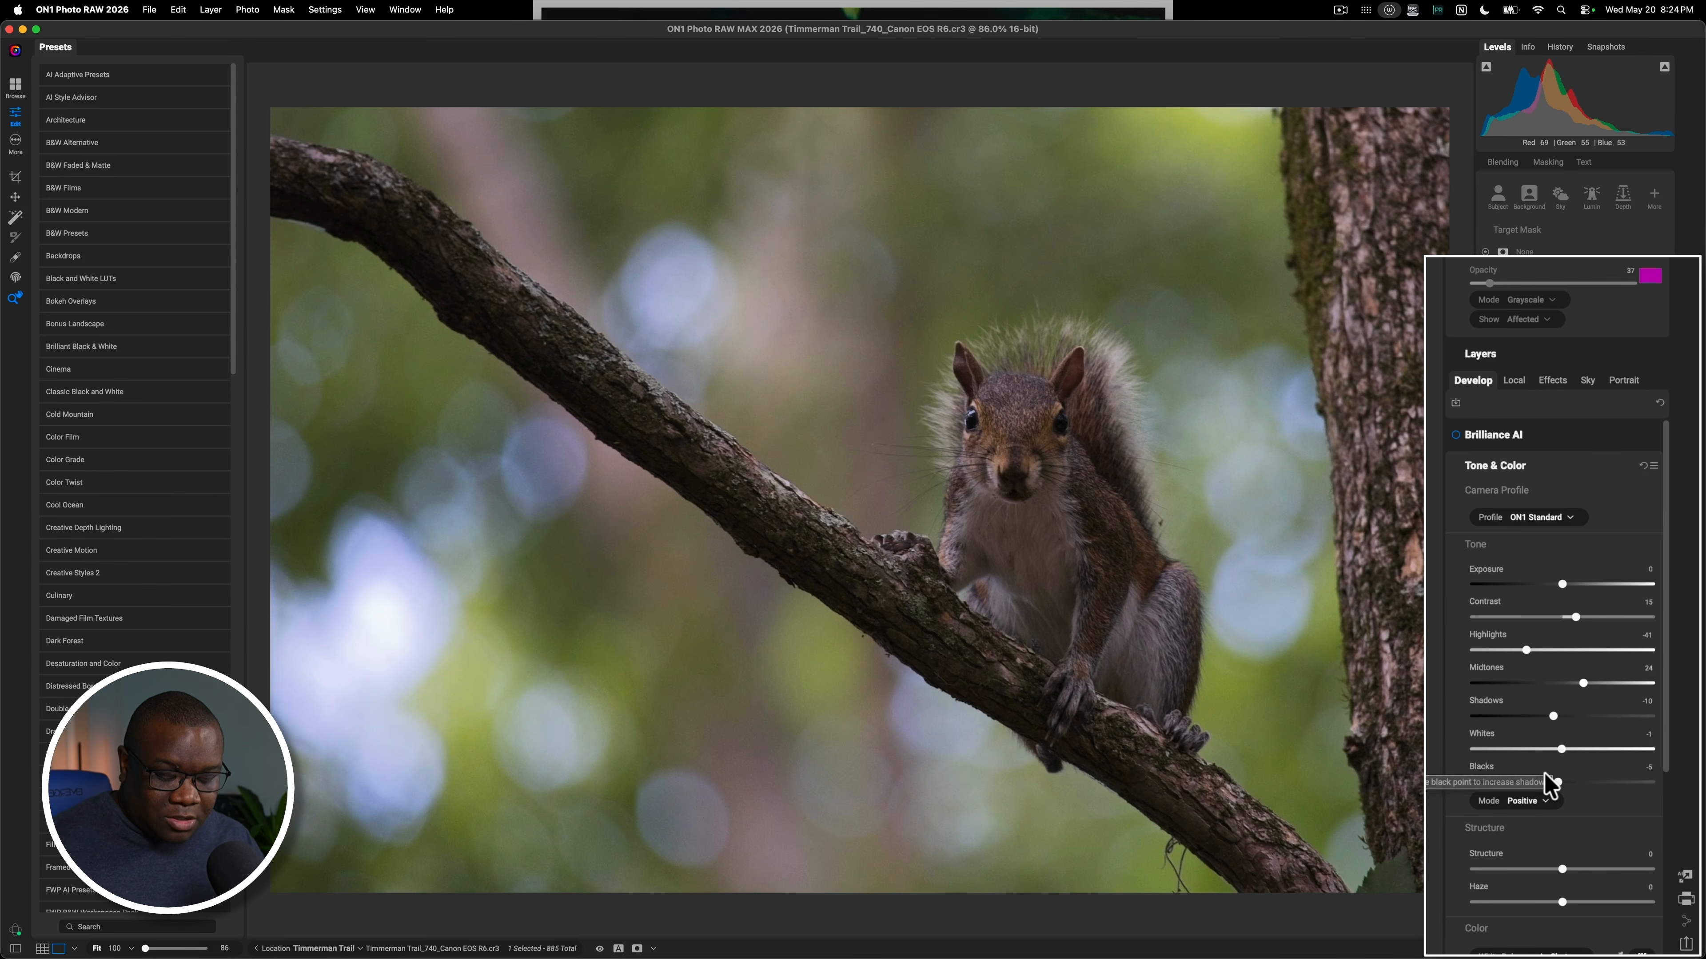
pyautogui.moveTo(1582, 683); pyautogui.dragTo(1619, 684)
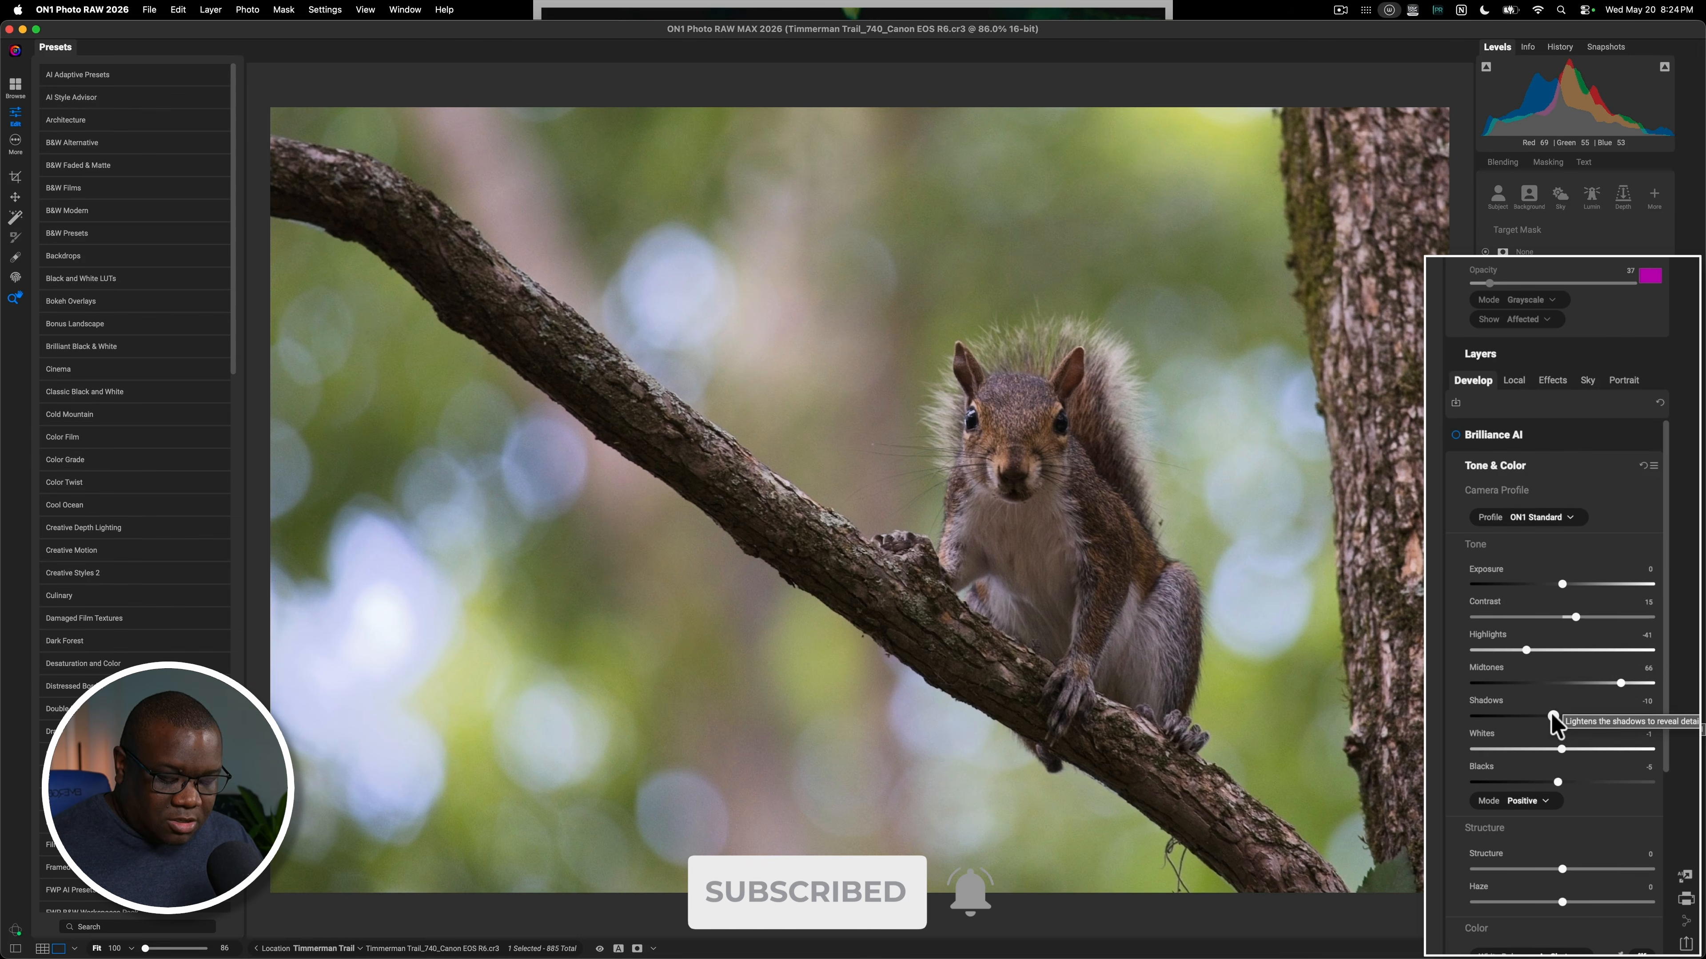
pyautogui.moveTo(1552, 714); pyautogui.dragTo(1562, 715)
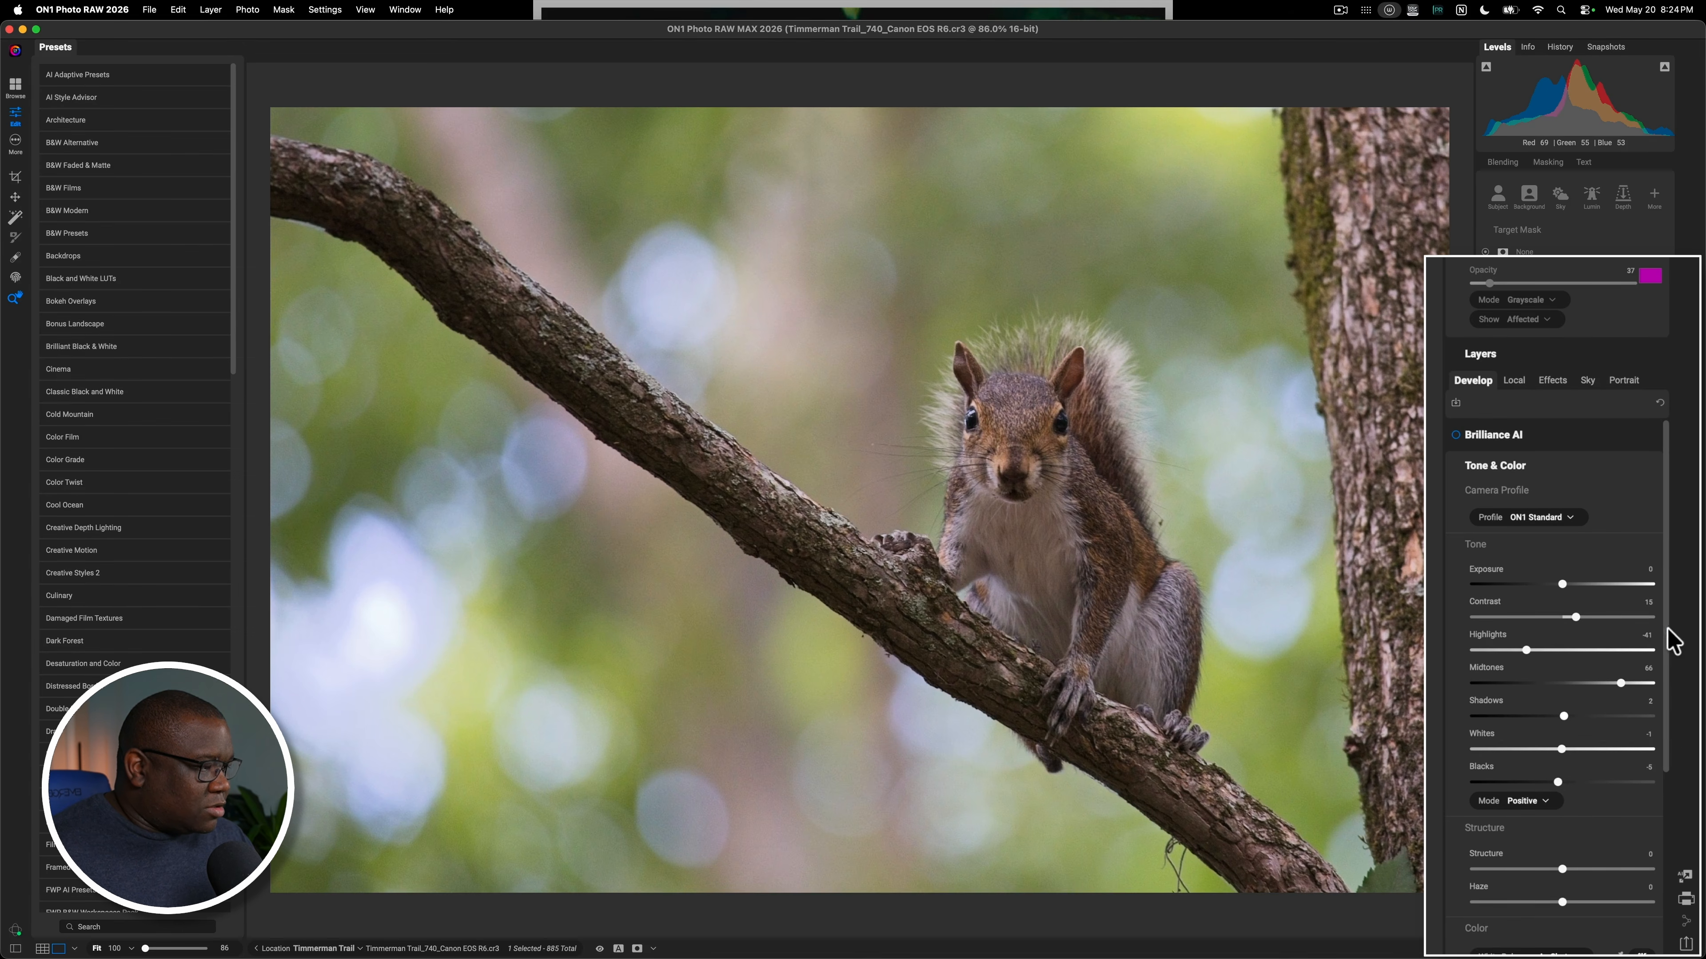
# - Set the structure to 28 and the haze to 9, and collapse the Structure settings
pyautogui.moveTo(1667, 633); pyautogui.dragTo(1667, 776)
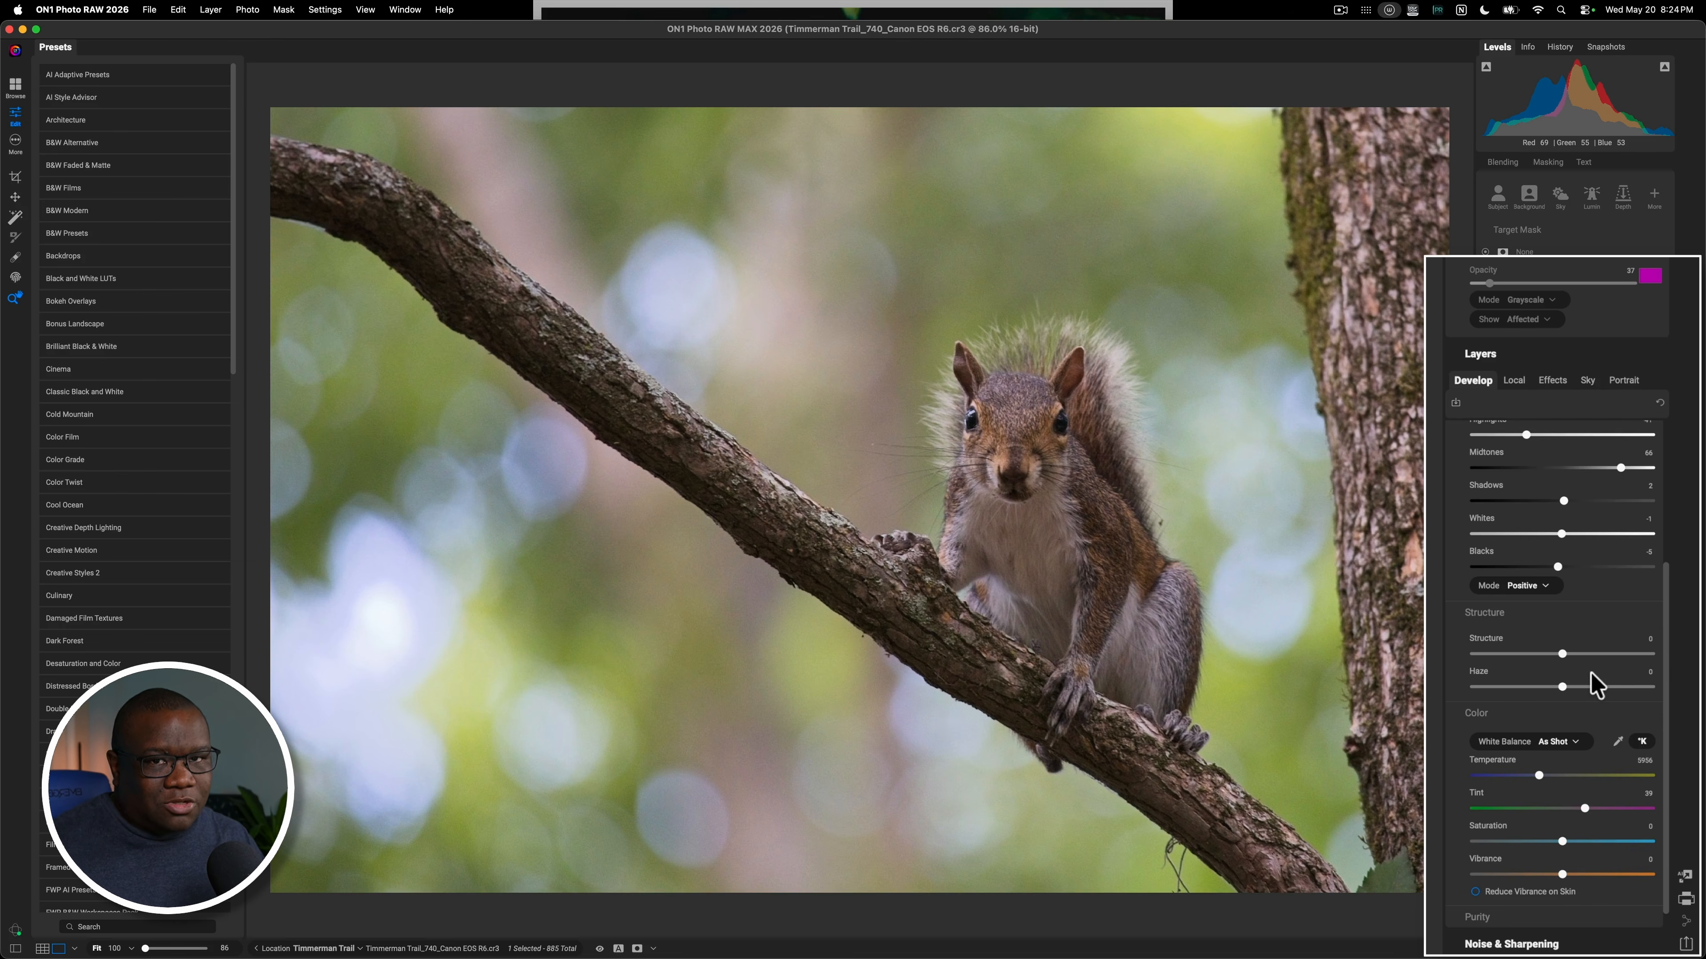
pyautogui.moveTo(1562, 654); pyautogui.dragTo(1585, 655)
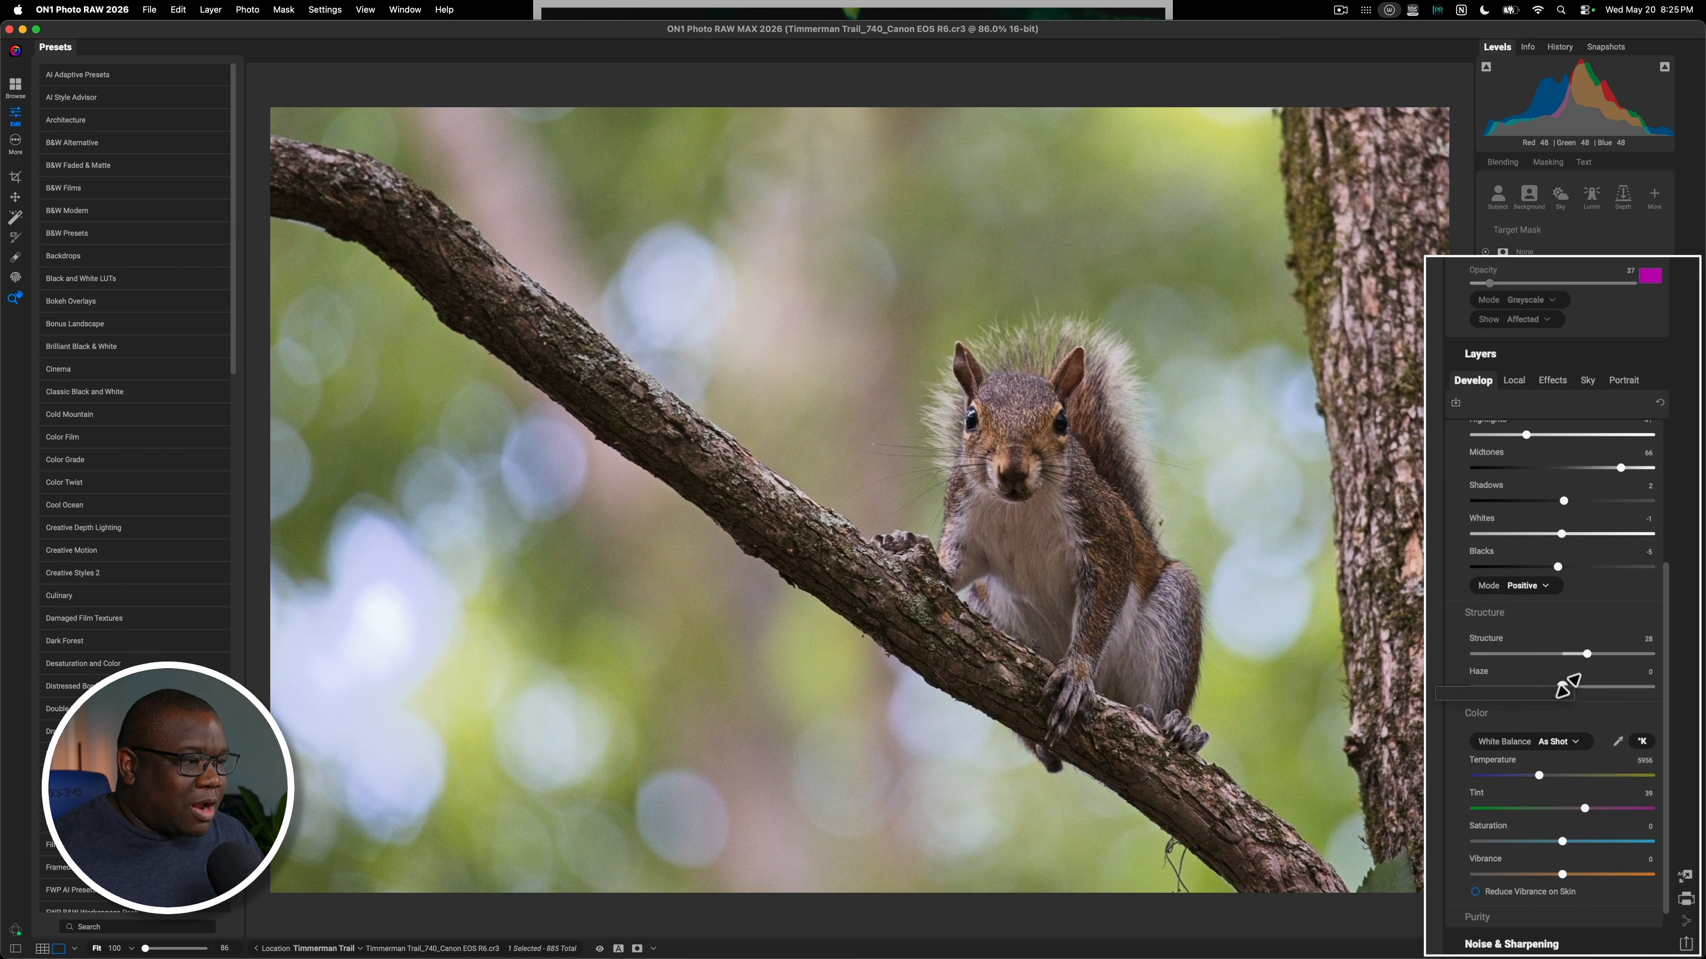
pyautogui.moveTo(1593, 685)
pyautogui.mouseDown()
pyautogui.moveTo(1565, 693)
pyautogui.moveTo(1656, 680)
pyautogui.moveTo(1625, 688)
pyautogui.mouseUp()
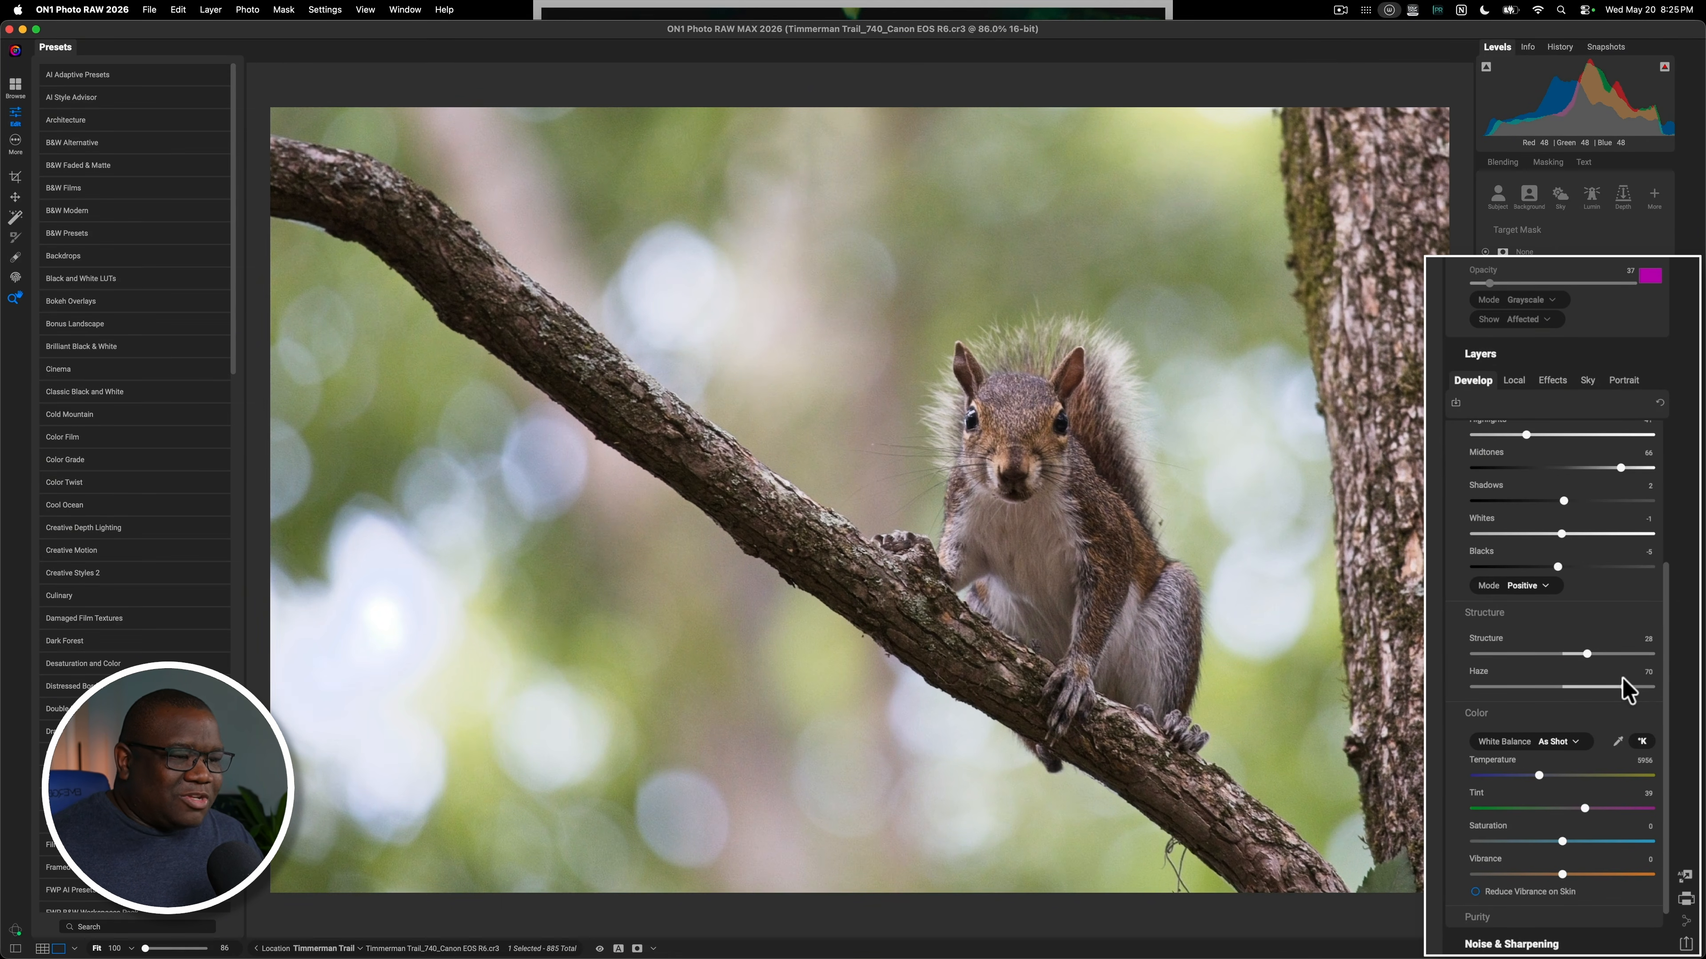
pyautogui.moveTo(1625, 688); pyautogui.dragTo(1570, 676)
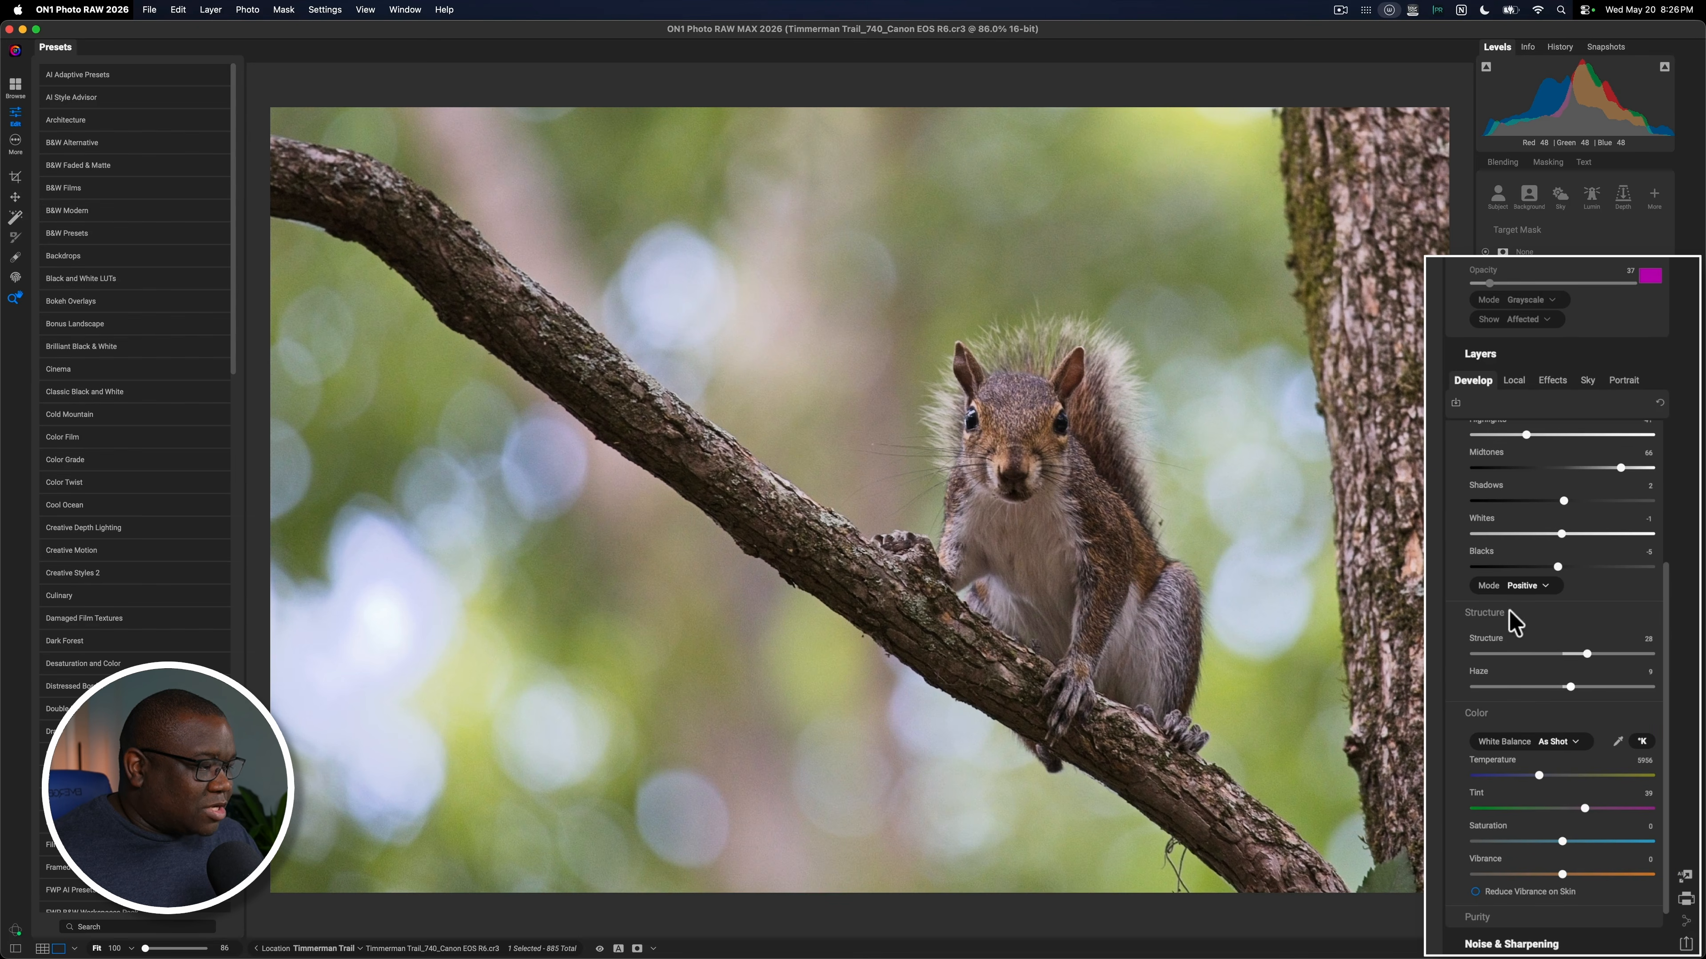
pyautogui.click(1492, 615)
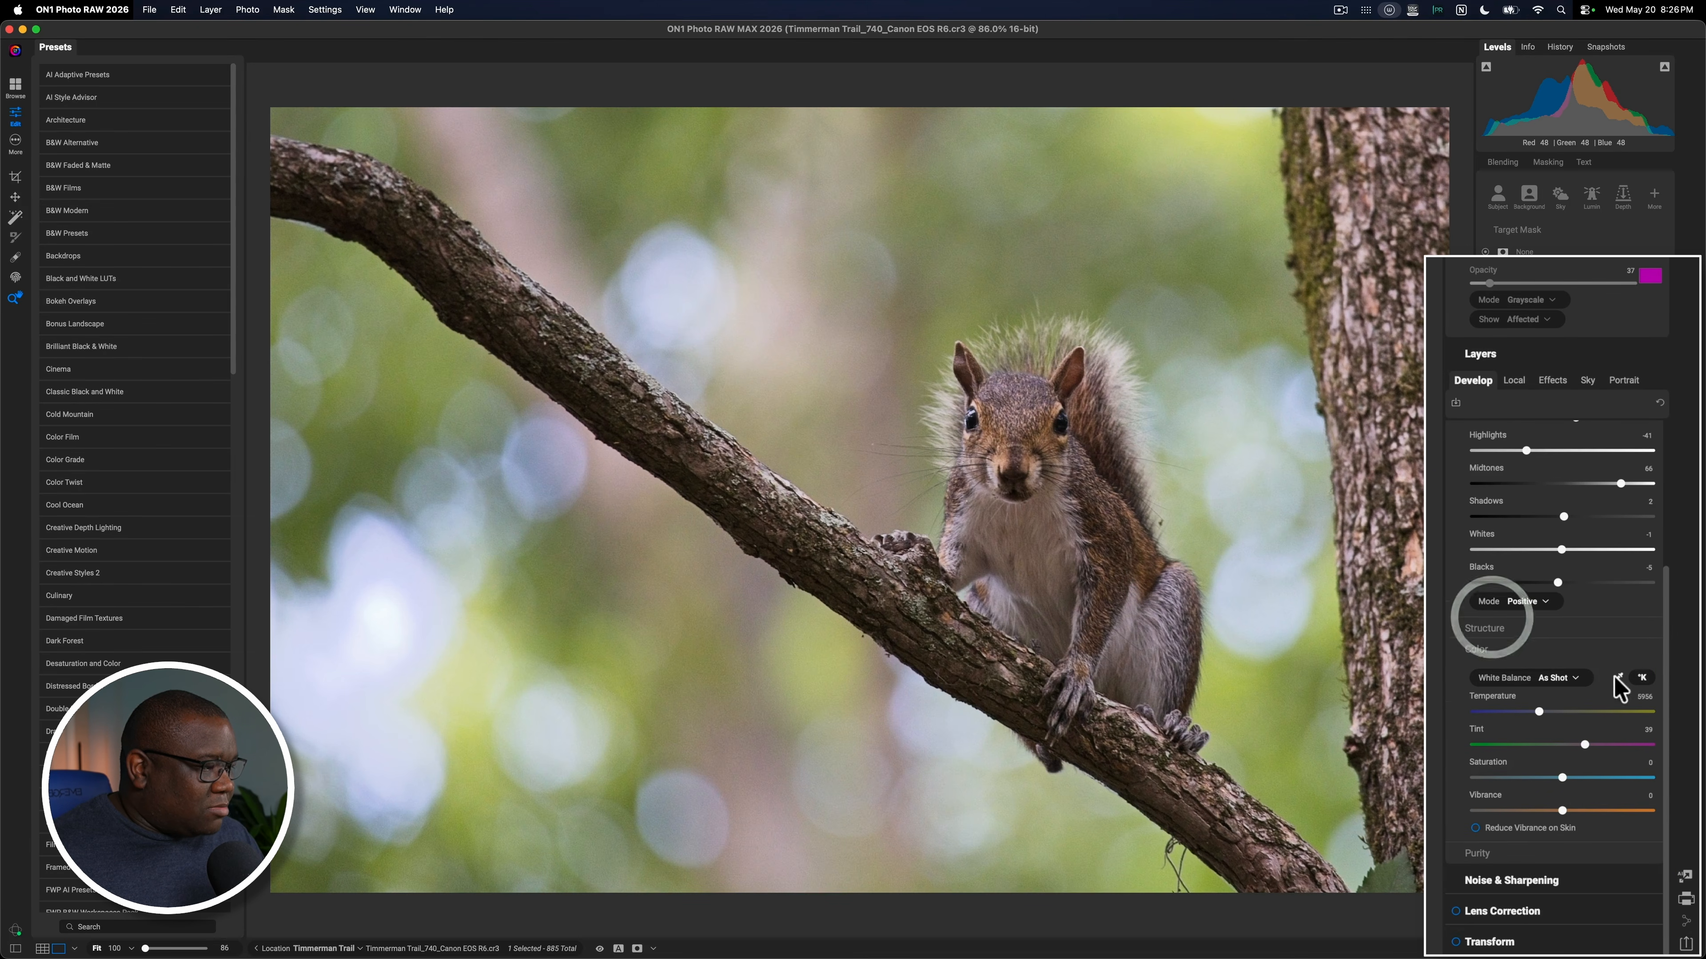
# - Warm the white balance to a temperature of 6208 and compare the photo before and after the edits
pyautogui.click(1662, 703)
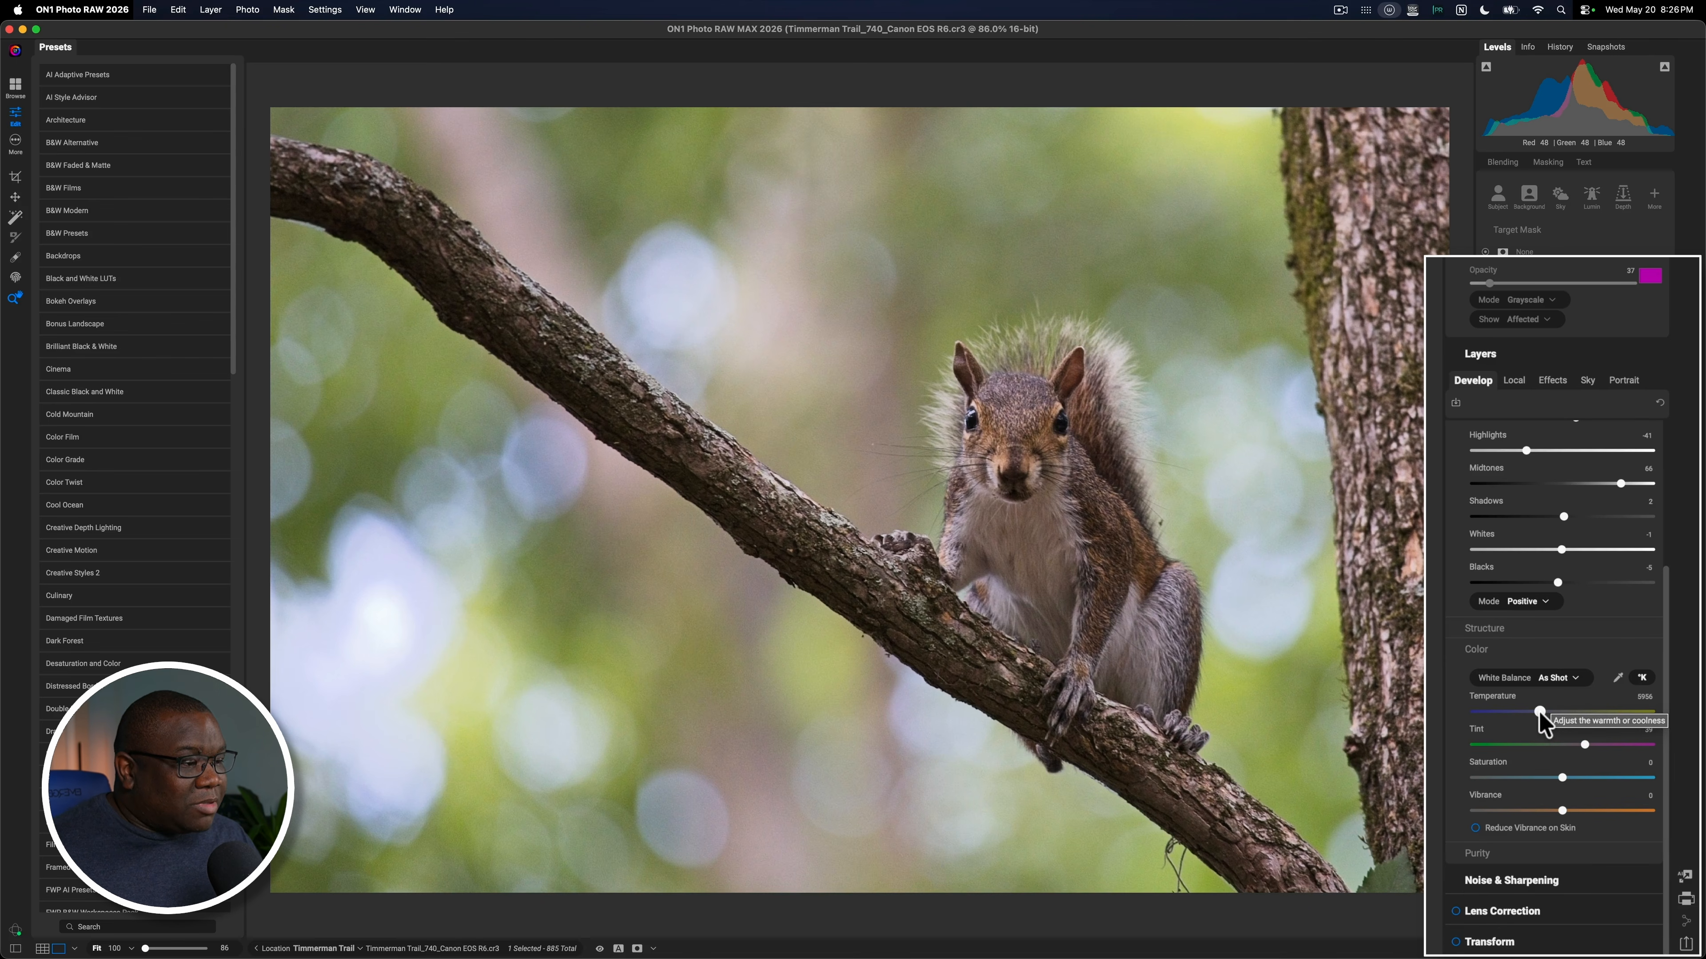
pyautogui.moveTo(1540, 712); pyautogui.dragTo(1548, 712)
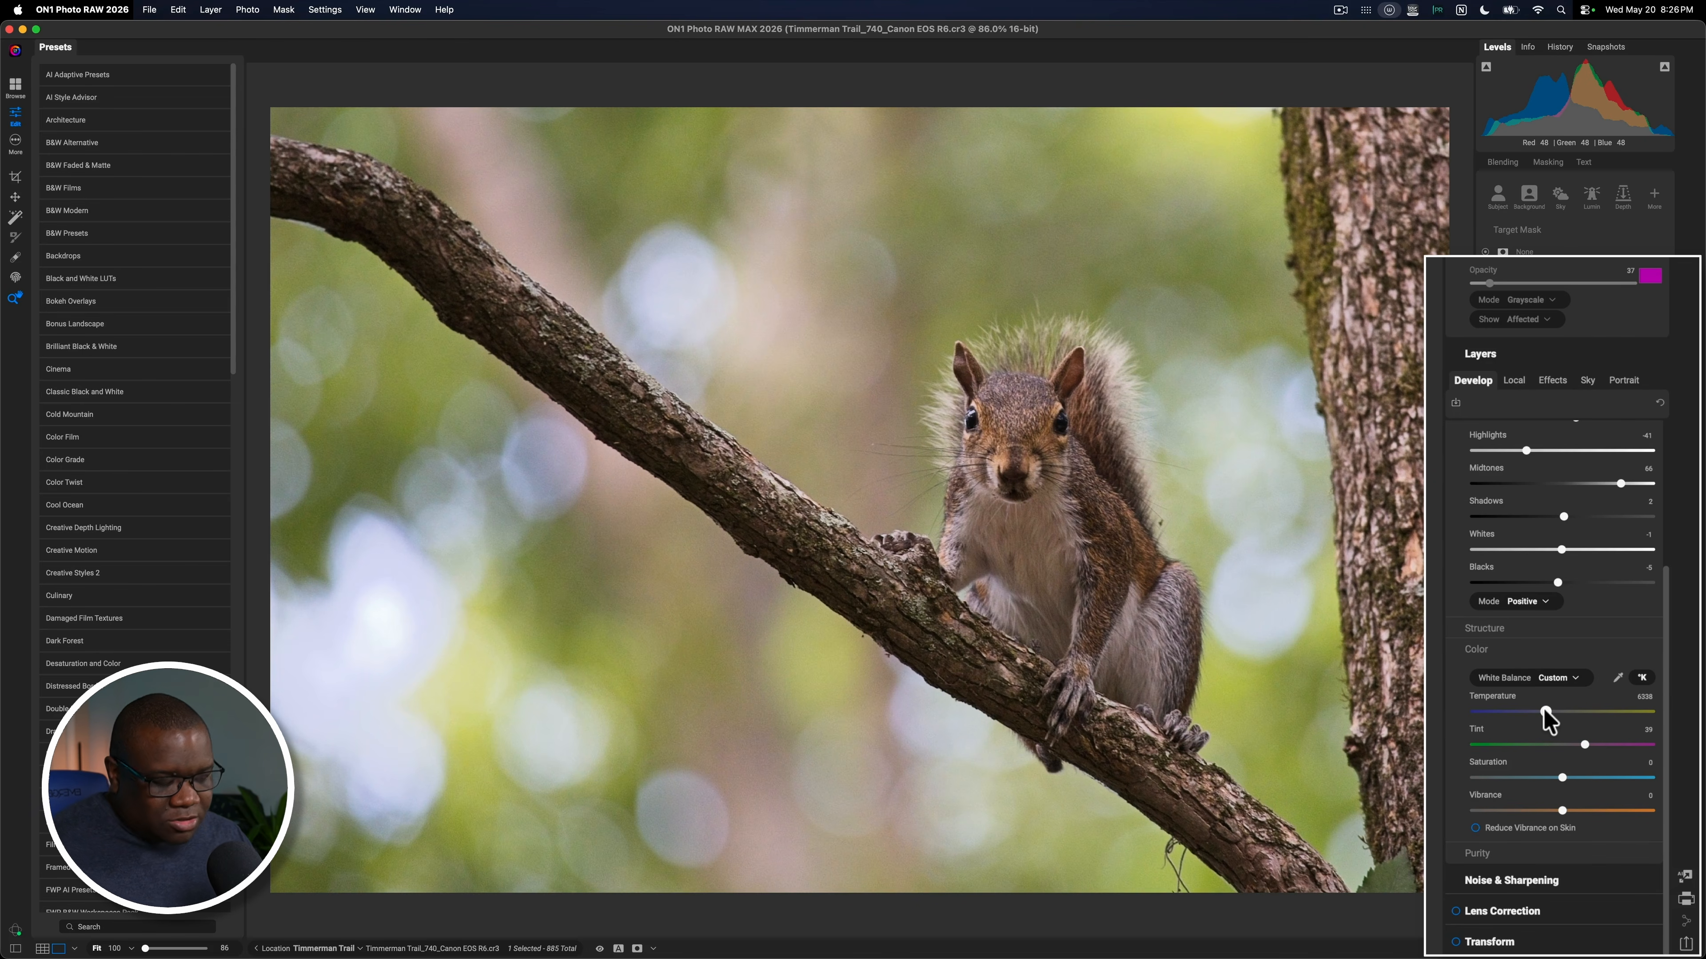
pyautogui.press('p')
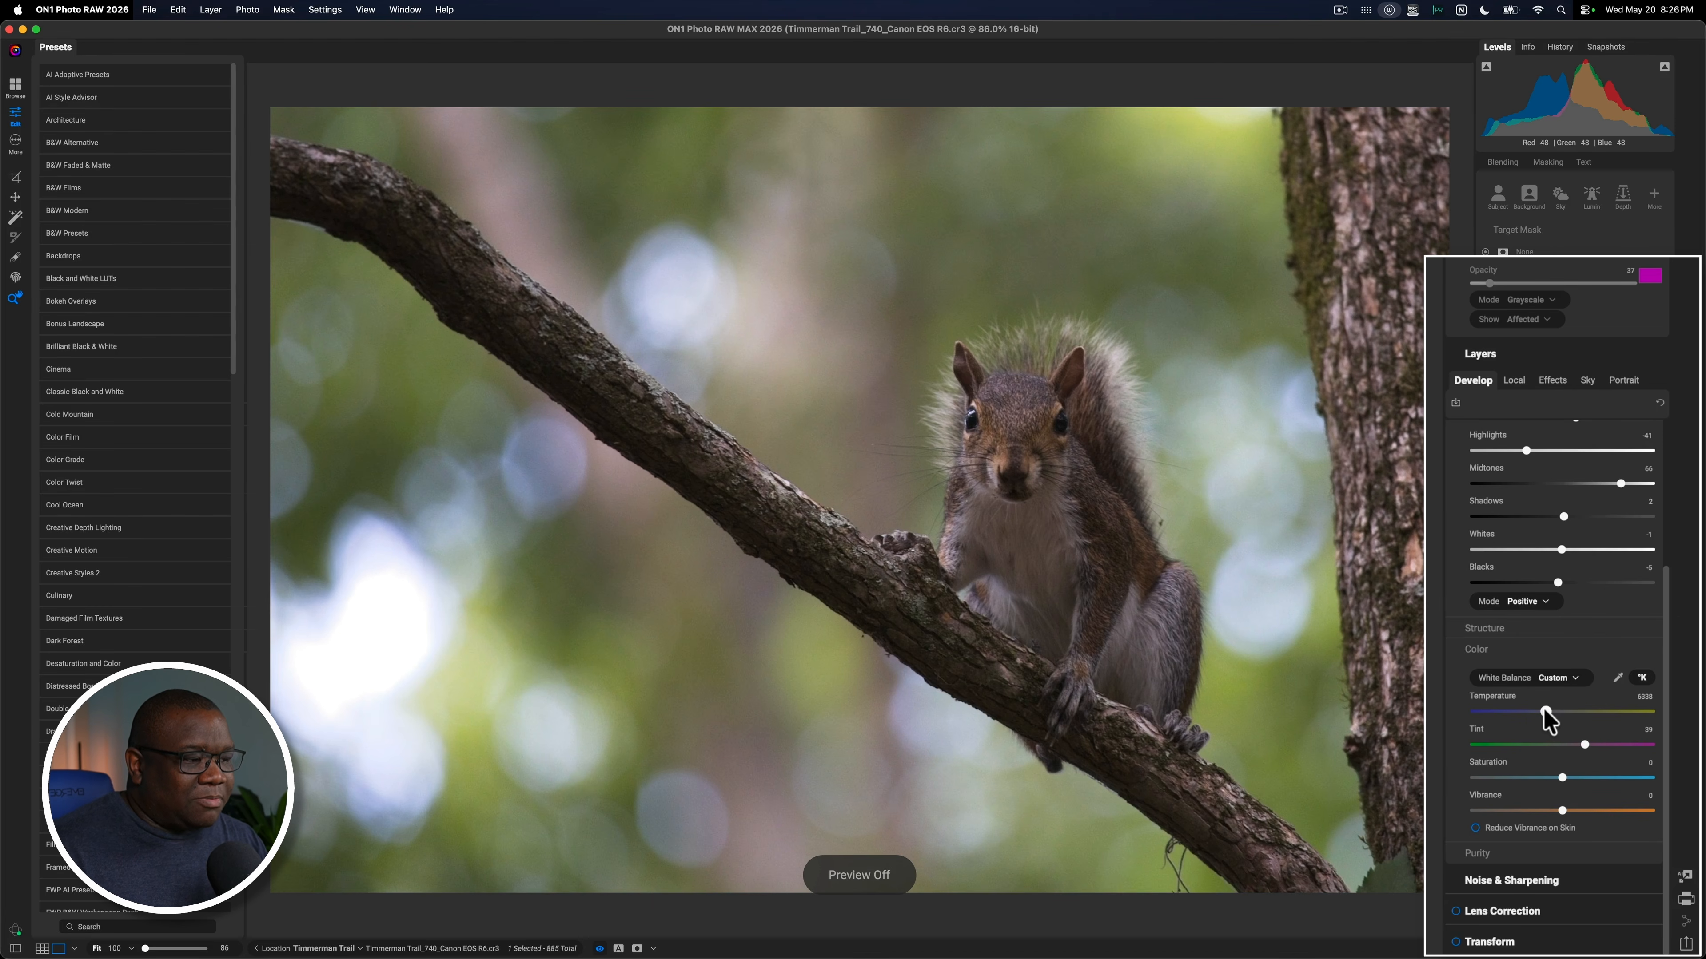
pyautogui.press('p')
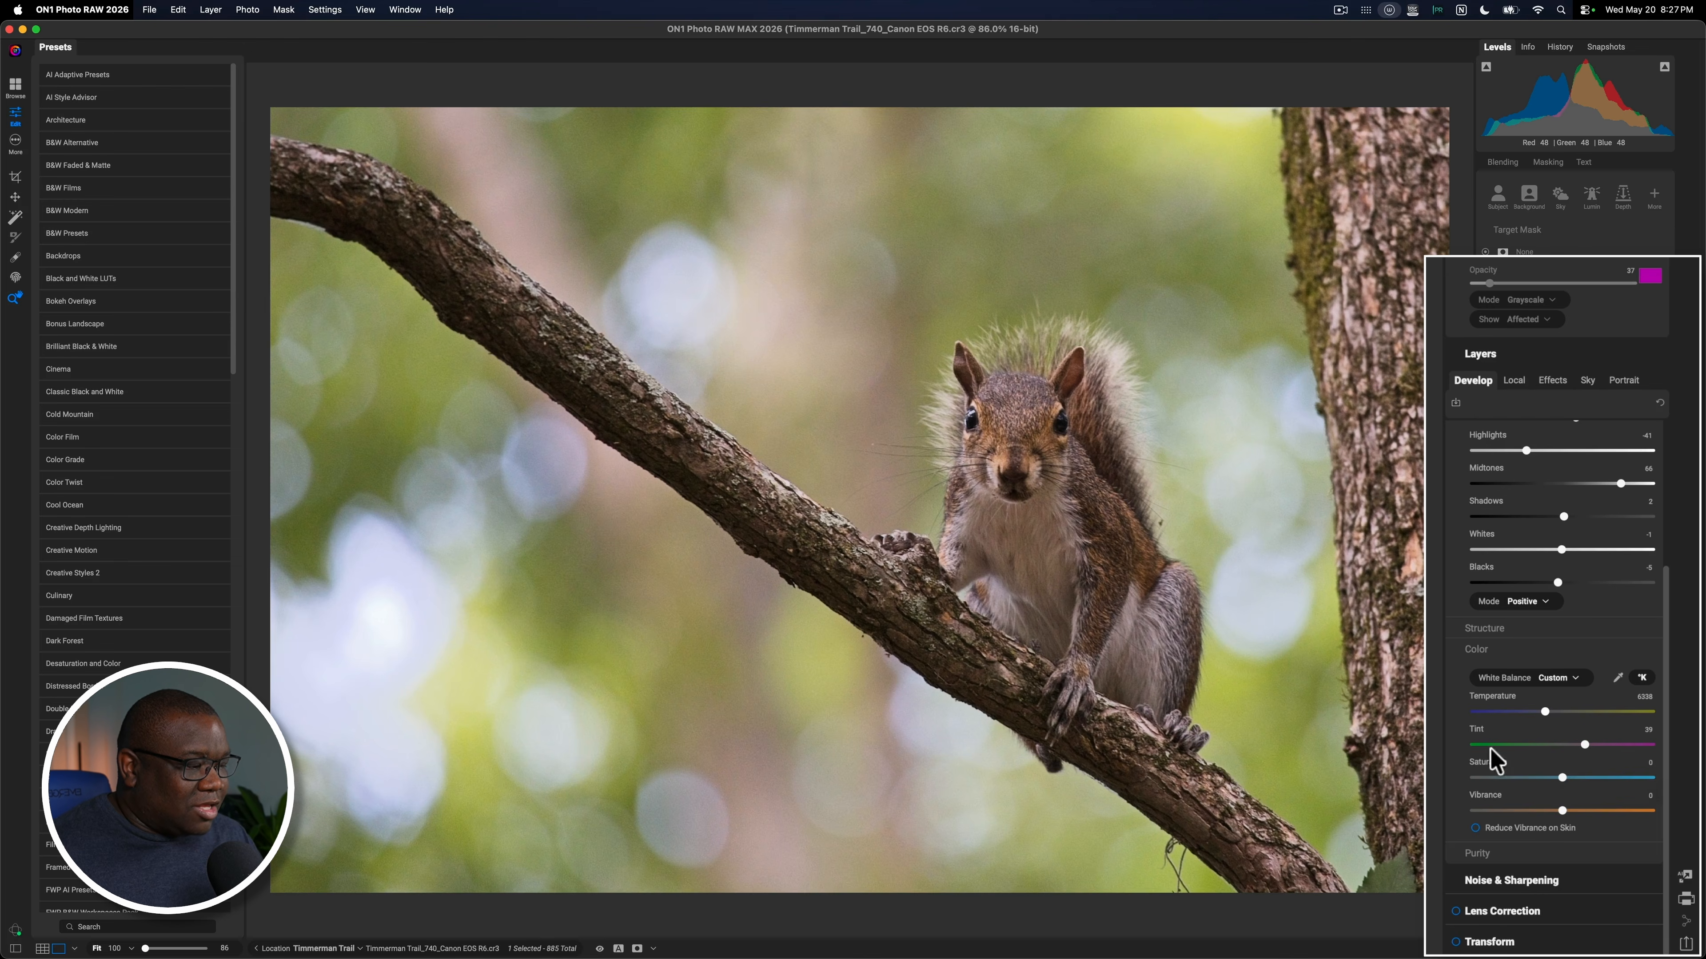
# - Raise the saturation to 14 and the vibrance to 6, and compare the photo before and after the edits
pyautogui.moveTo(1562, 777); pyautogui.dragTo(1574, 779)
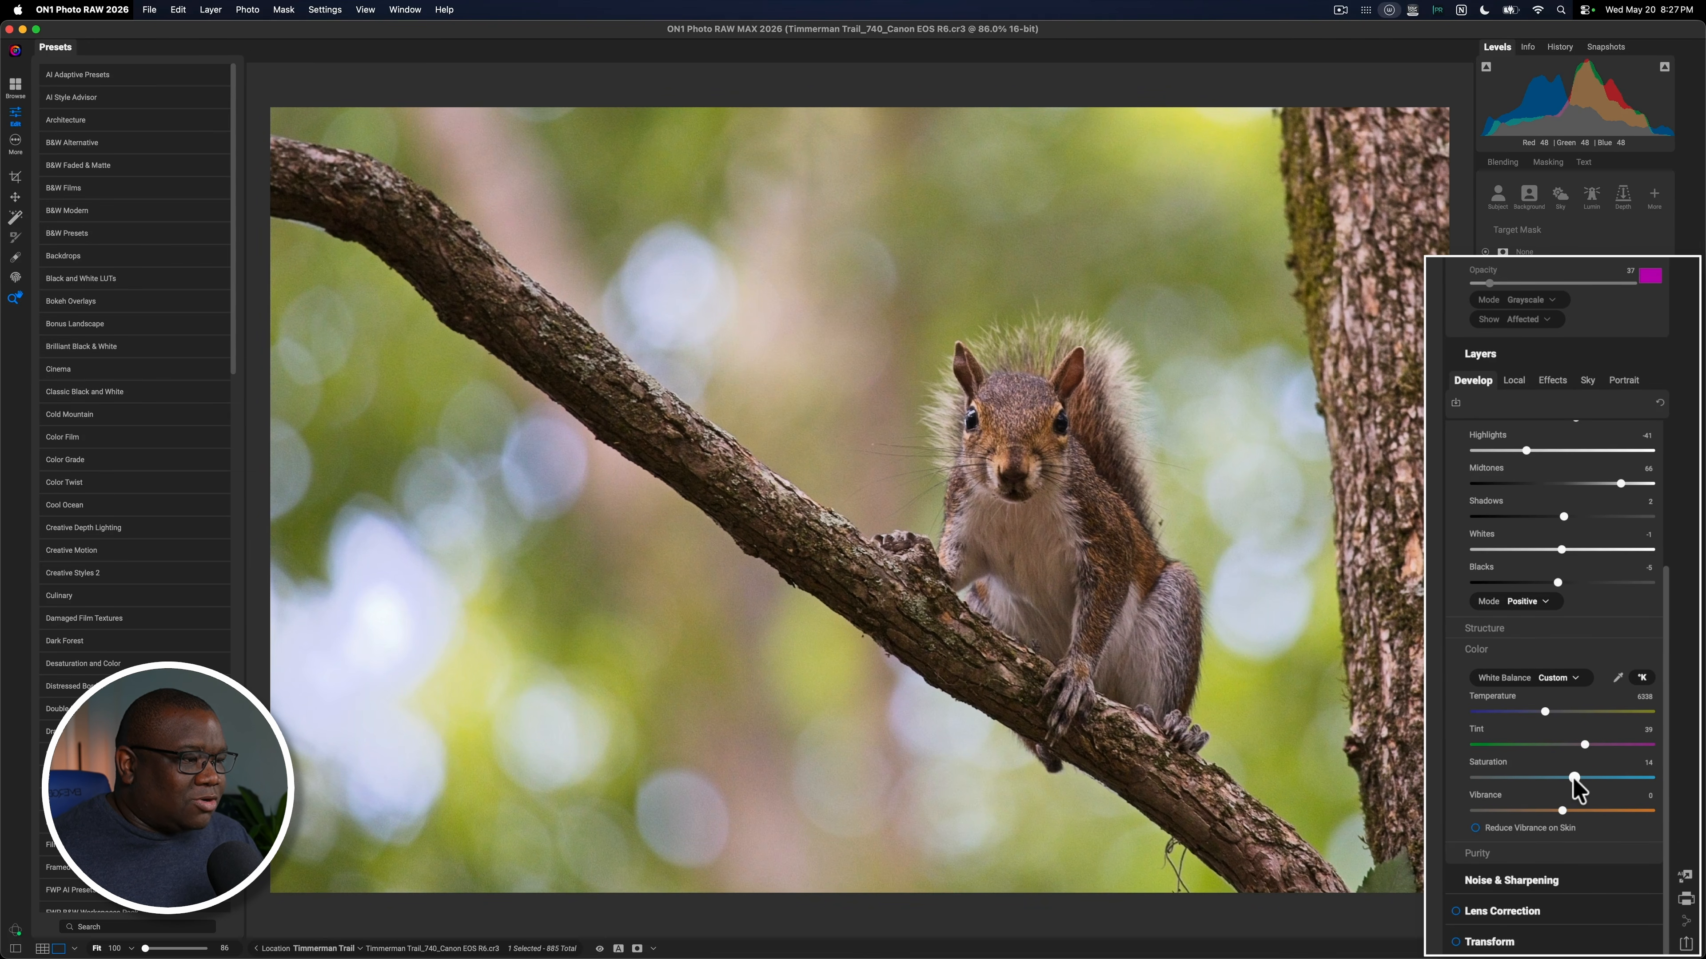
pyautogui.click(1573, 778)
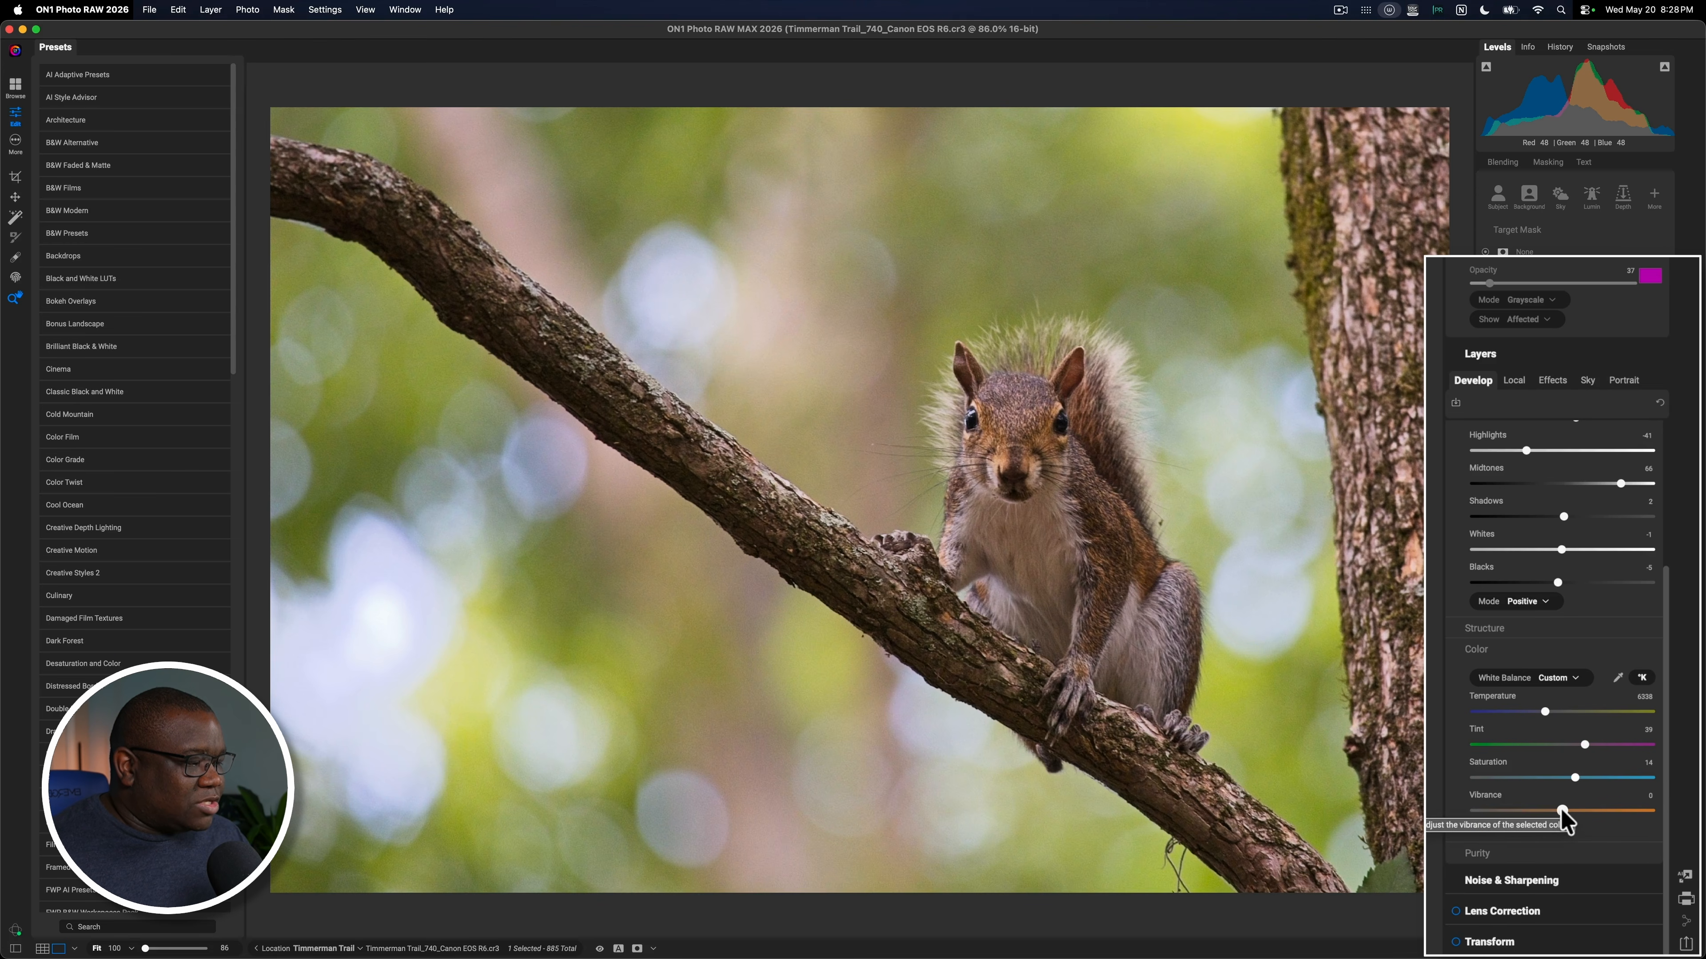
pyautogui.moveTo(1562, 813); pyautogui.dragTo(1569, 813)
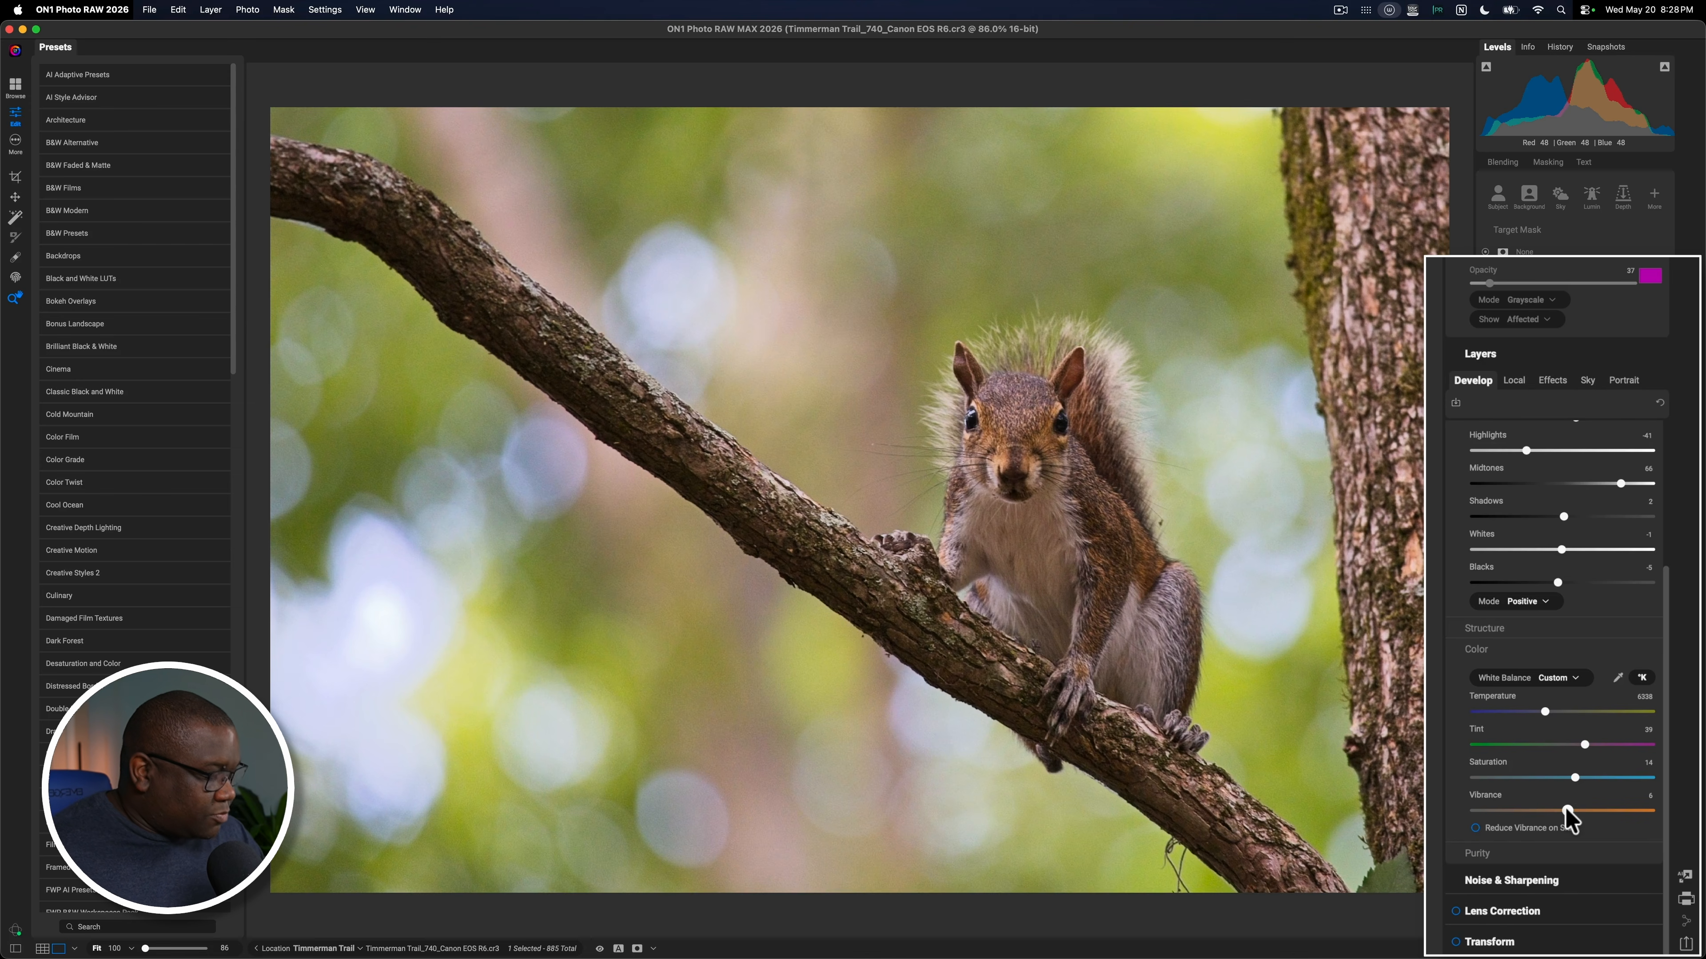
pyautogui.press('super+p')
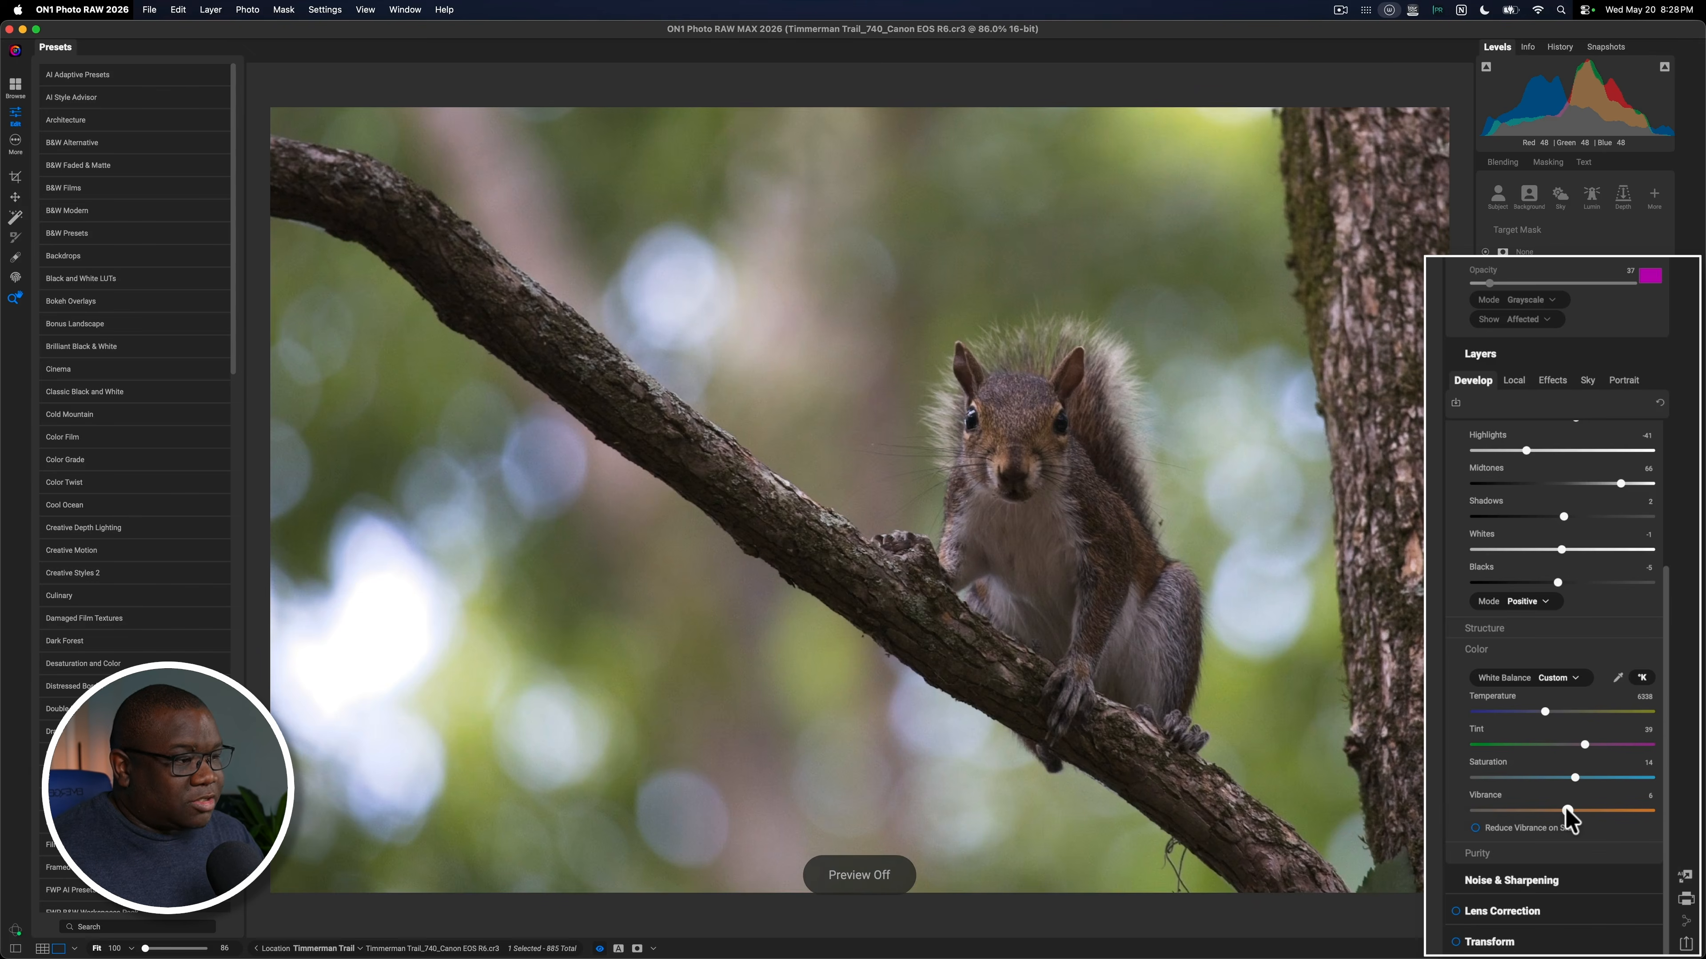
pyautogui.press('super+p')
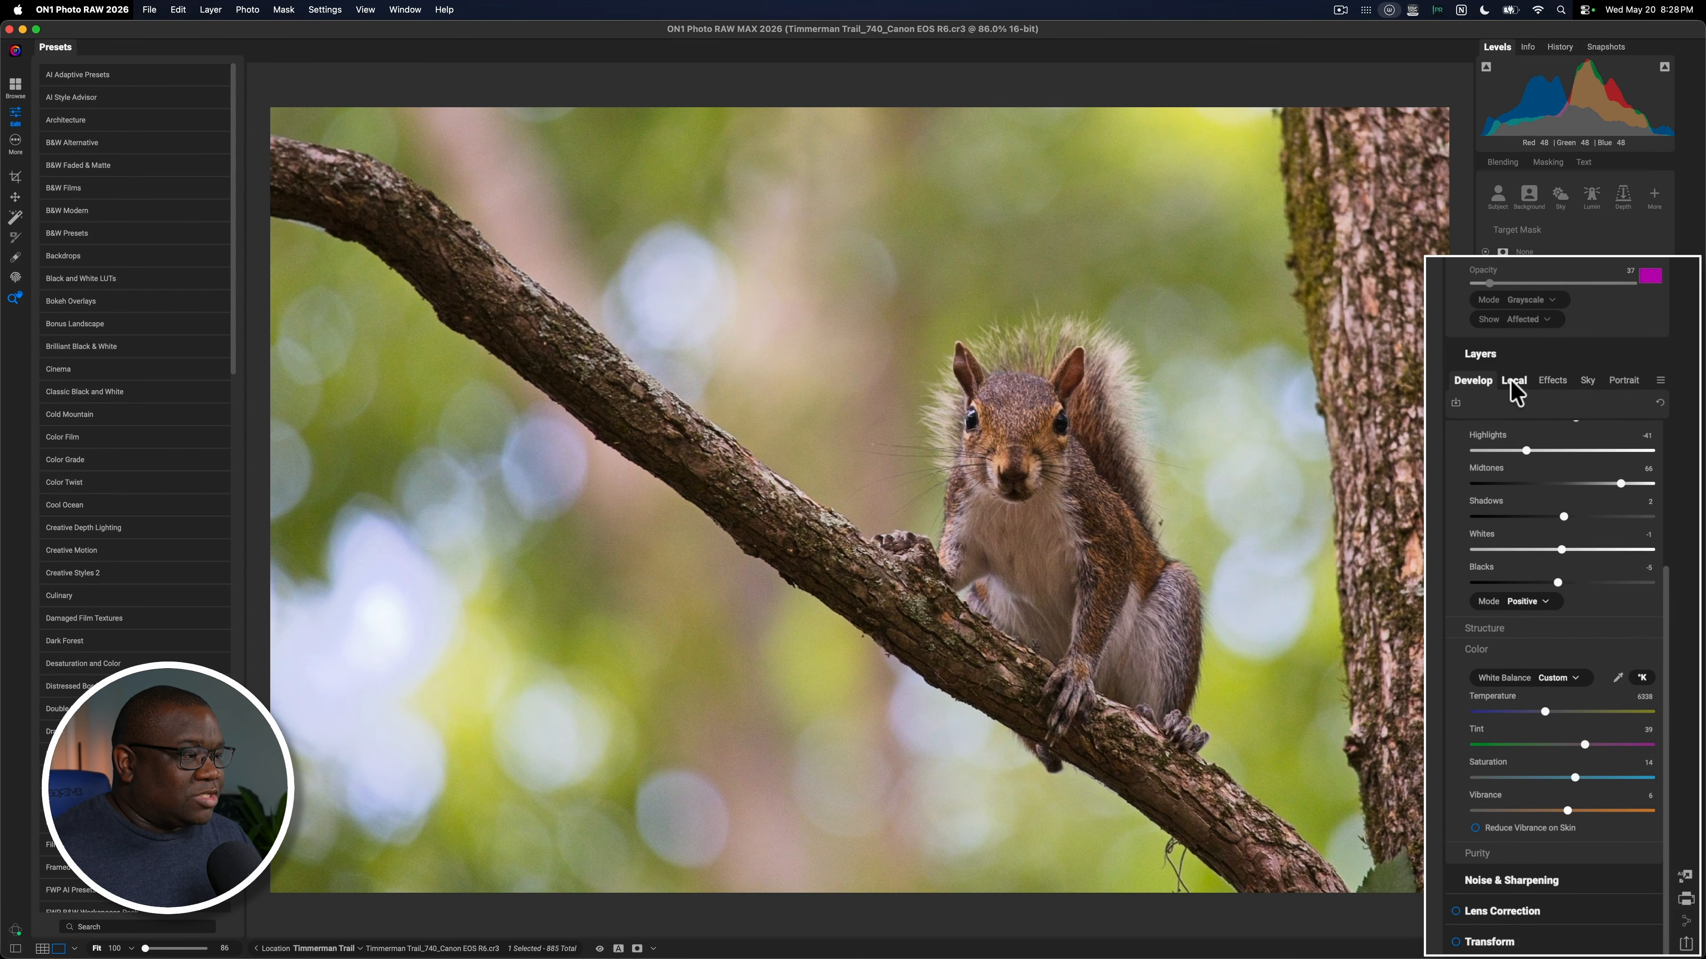
# - Enable Lens Correction with the detected RF100-400mm F5.6-8 IS USM profile and collapse its settings
pyautogui.click(1455, 913)
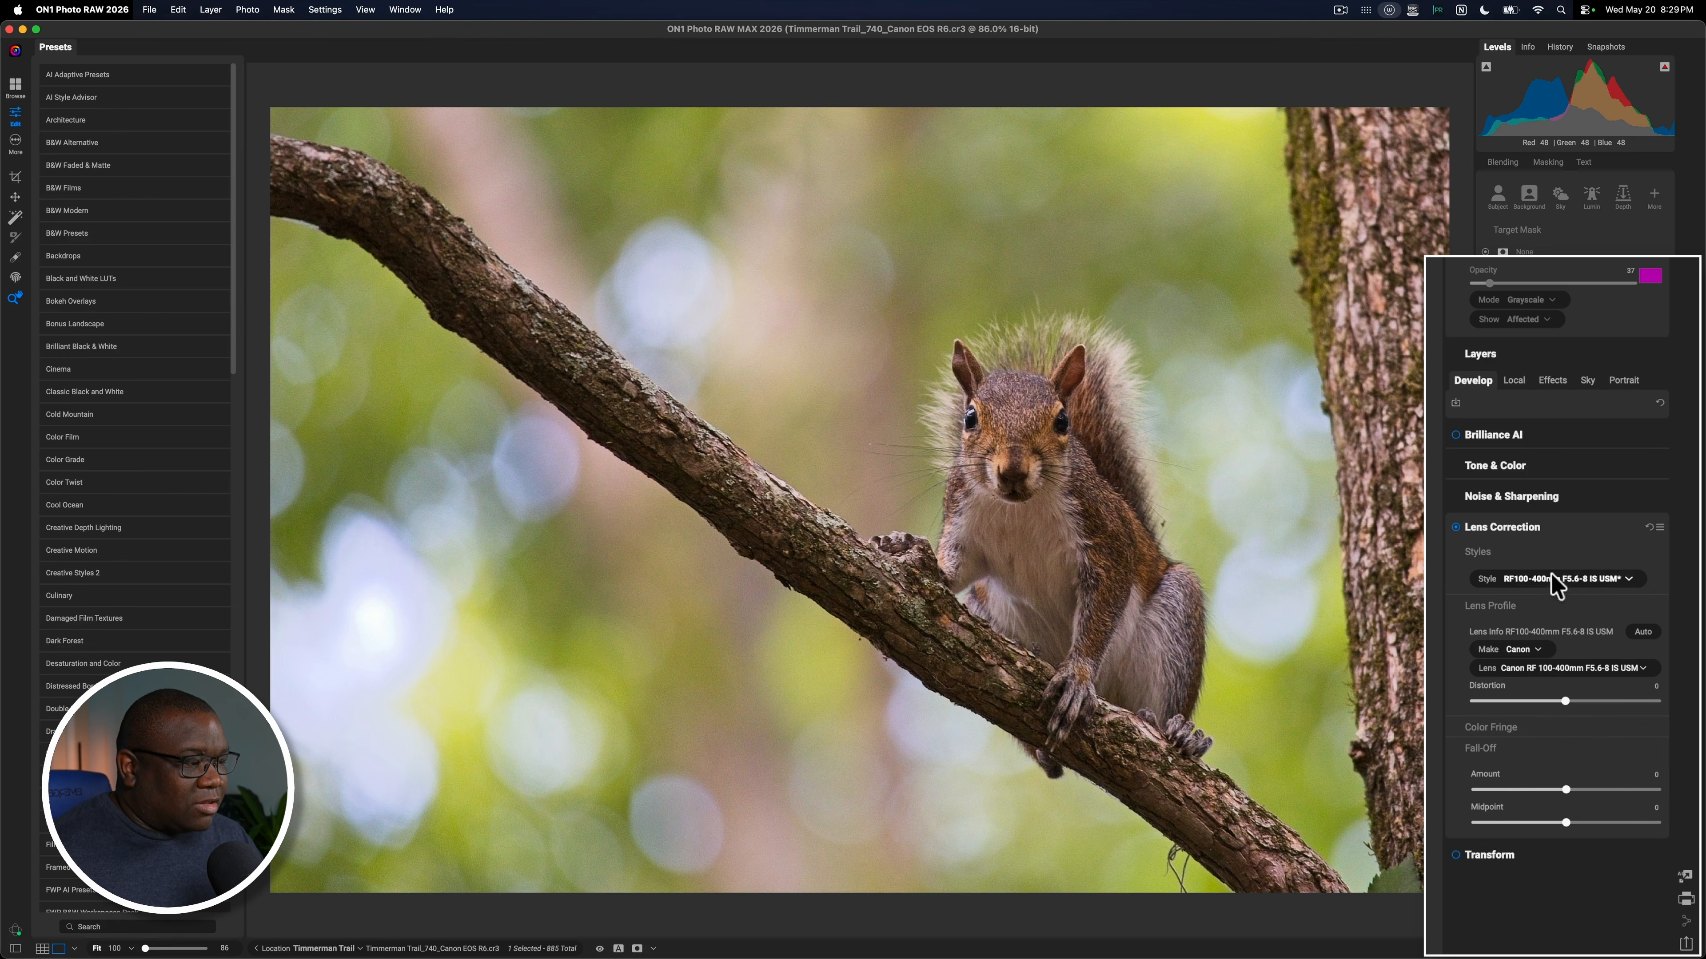
pyautogui.click(1559, 529)
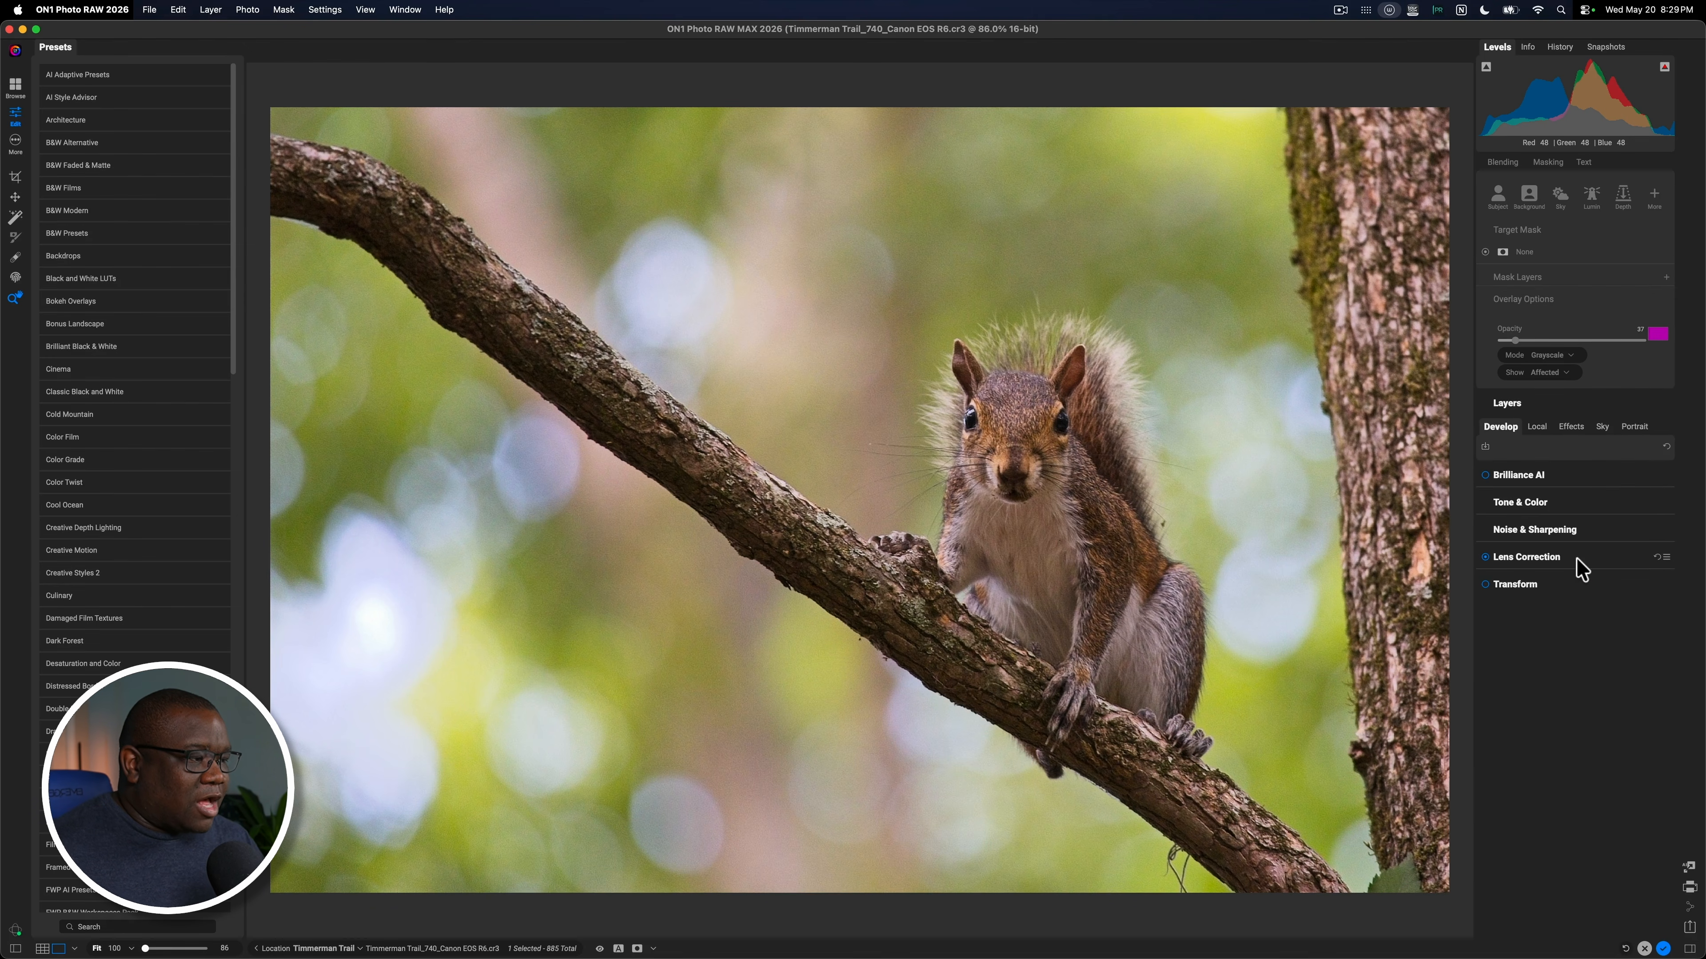
# - Add a local adjustment with an additive gradient mask and change the gradient's shape to Edges
pyautogui.click(1536, 429)
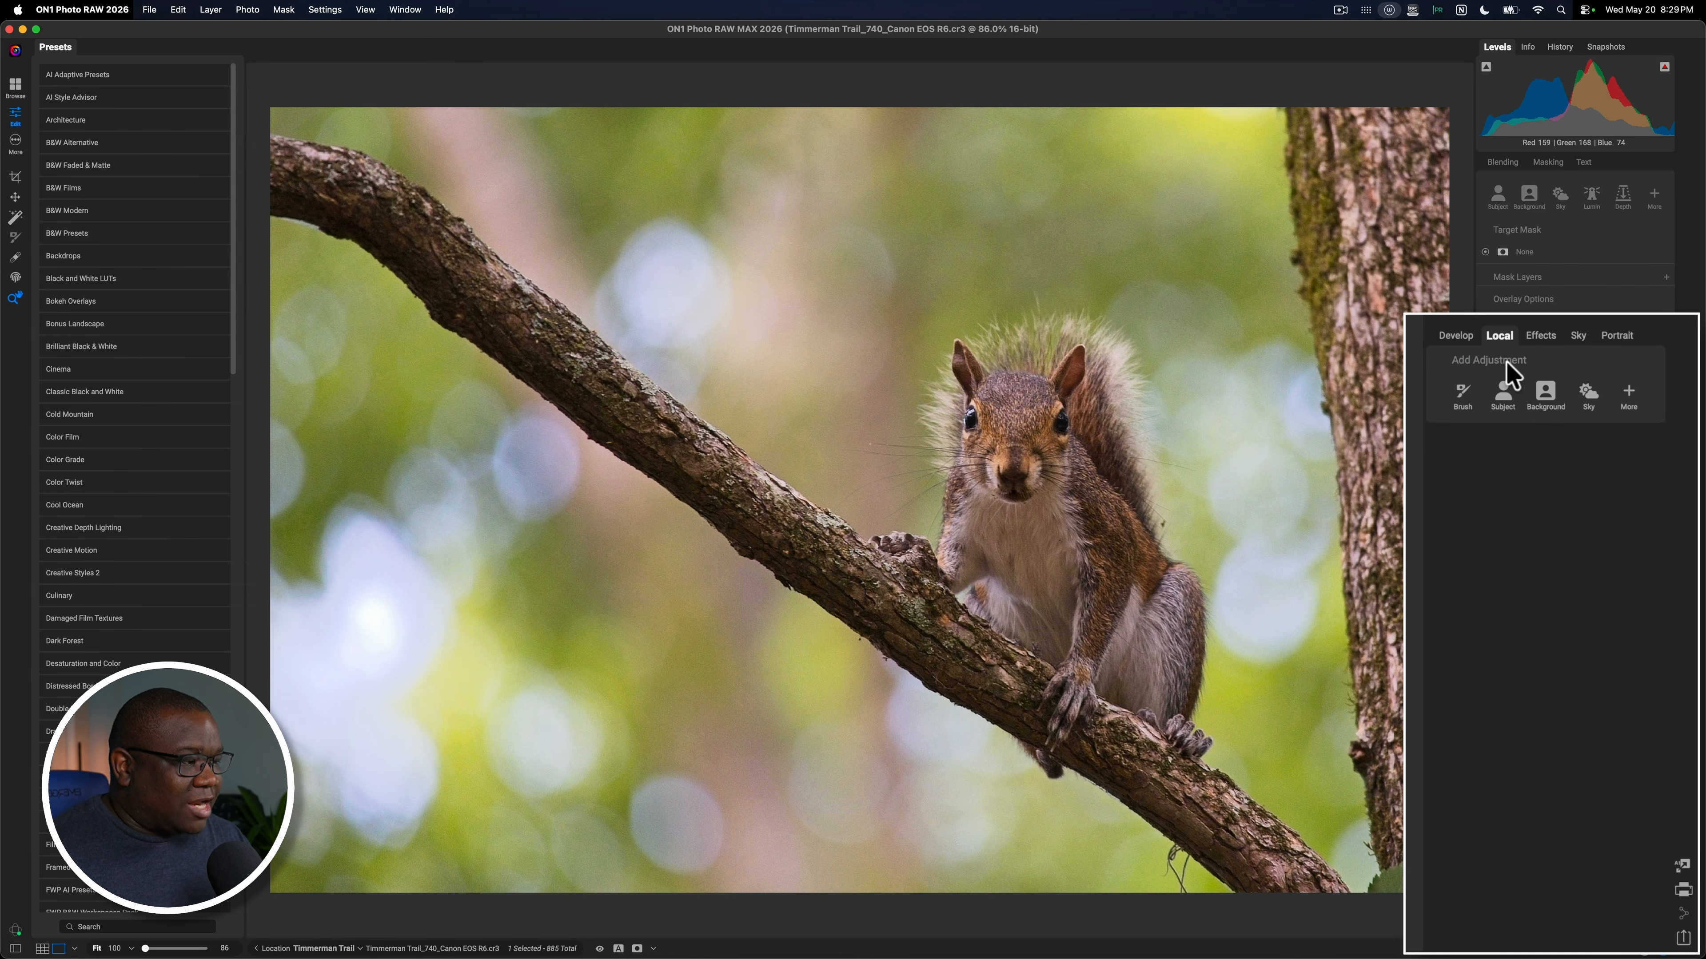
pyautogui.click(1634, 401)
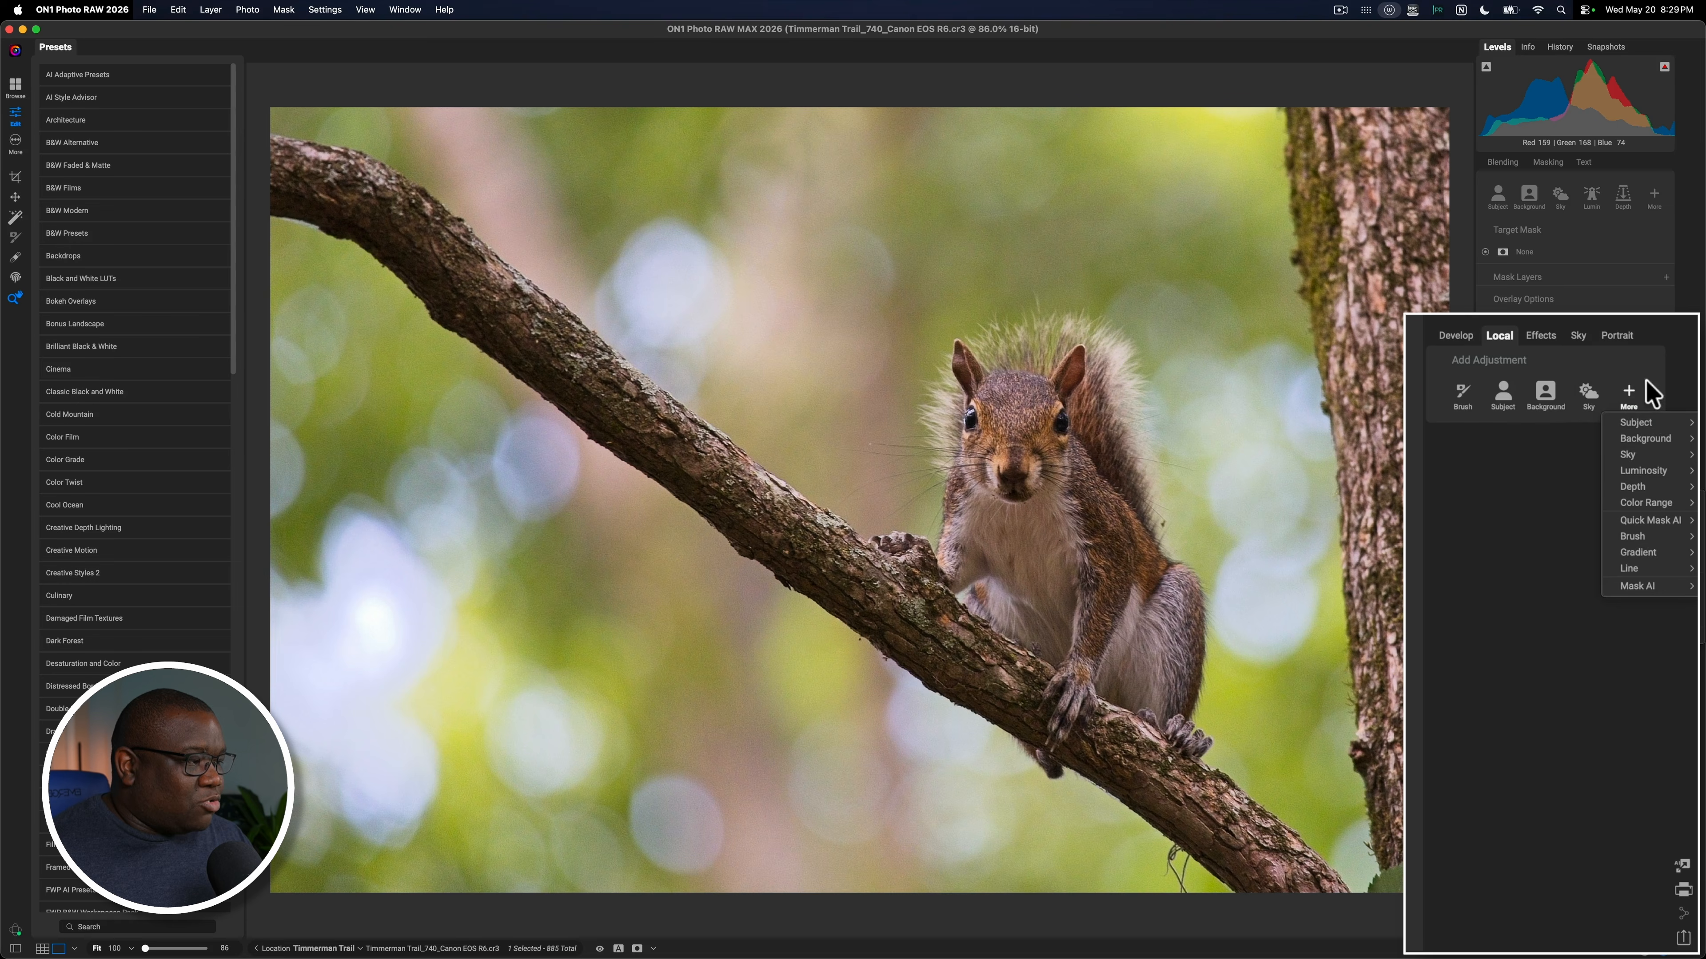
pyautogui.moveTo(1635, 553)
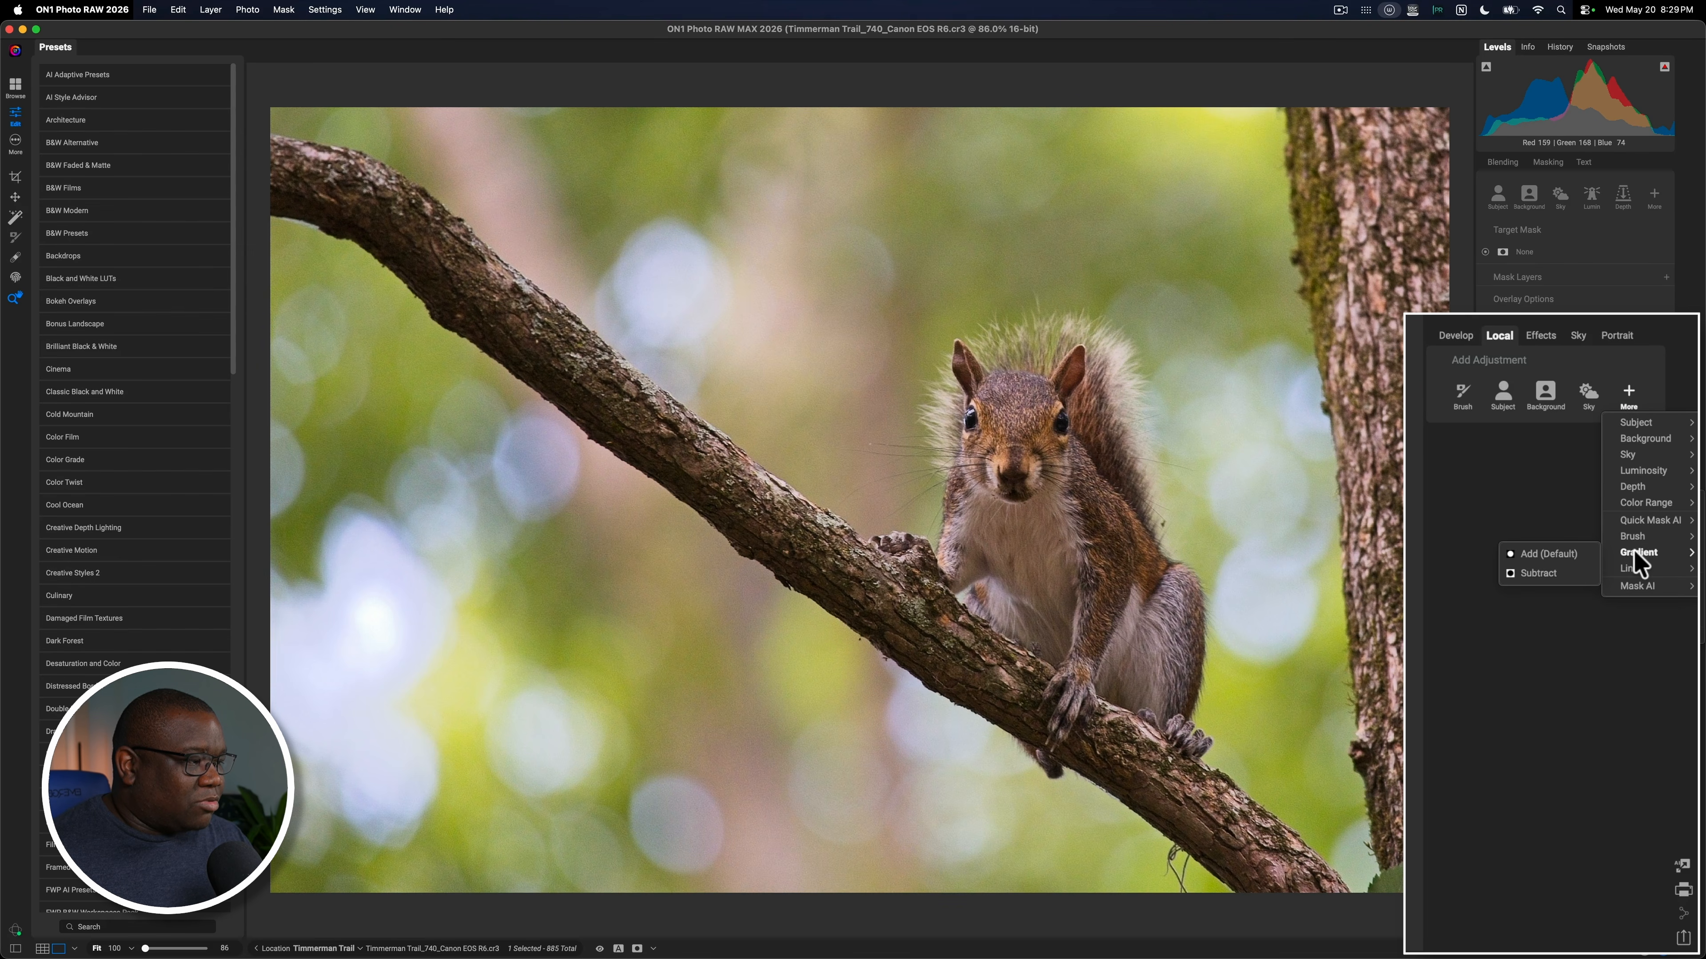
pyautogui.click(1551, 554)
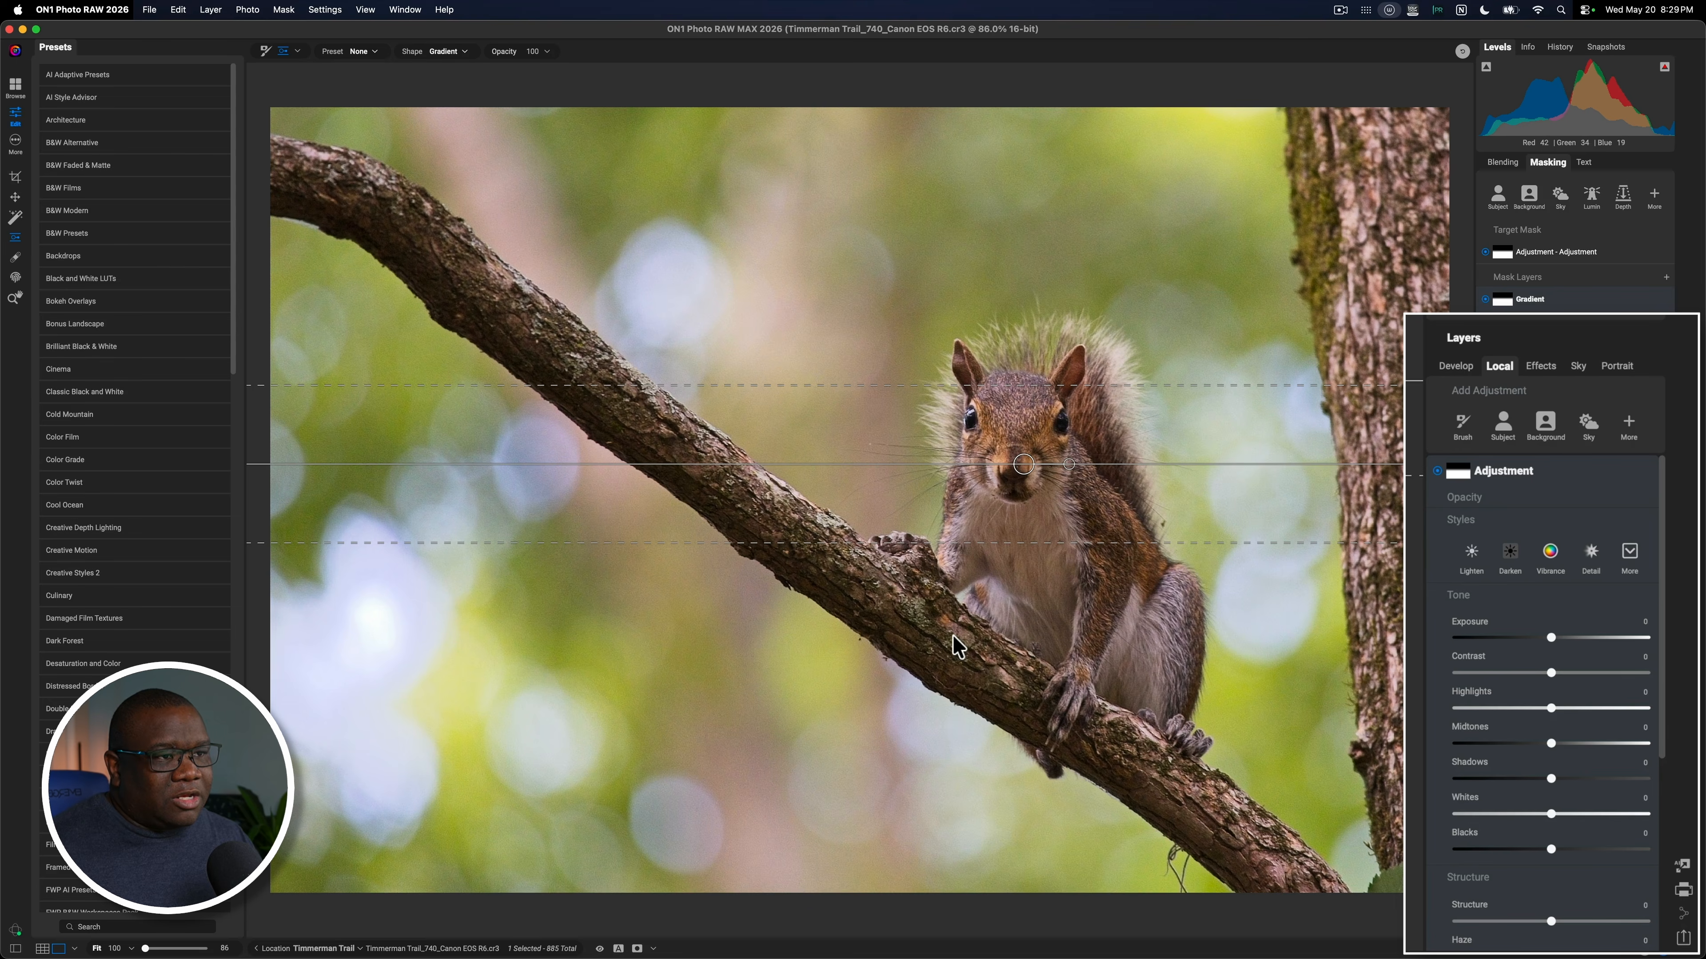
pyautogui.click(463, 53)
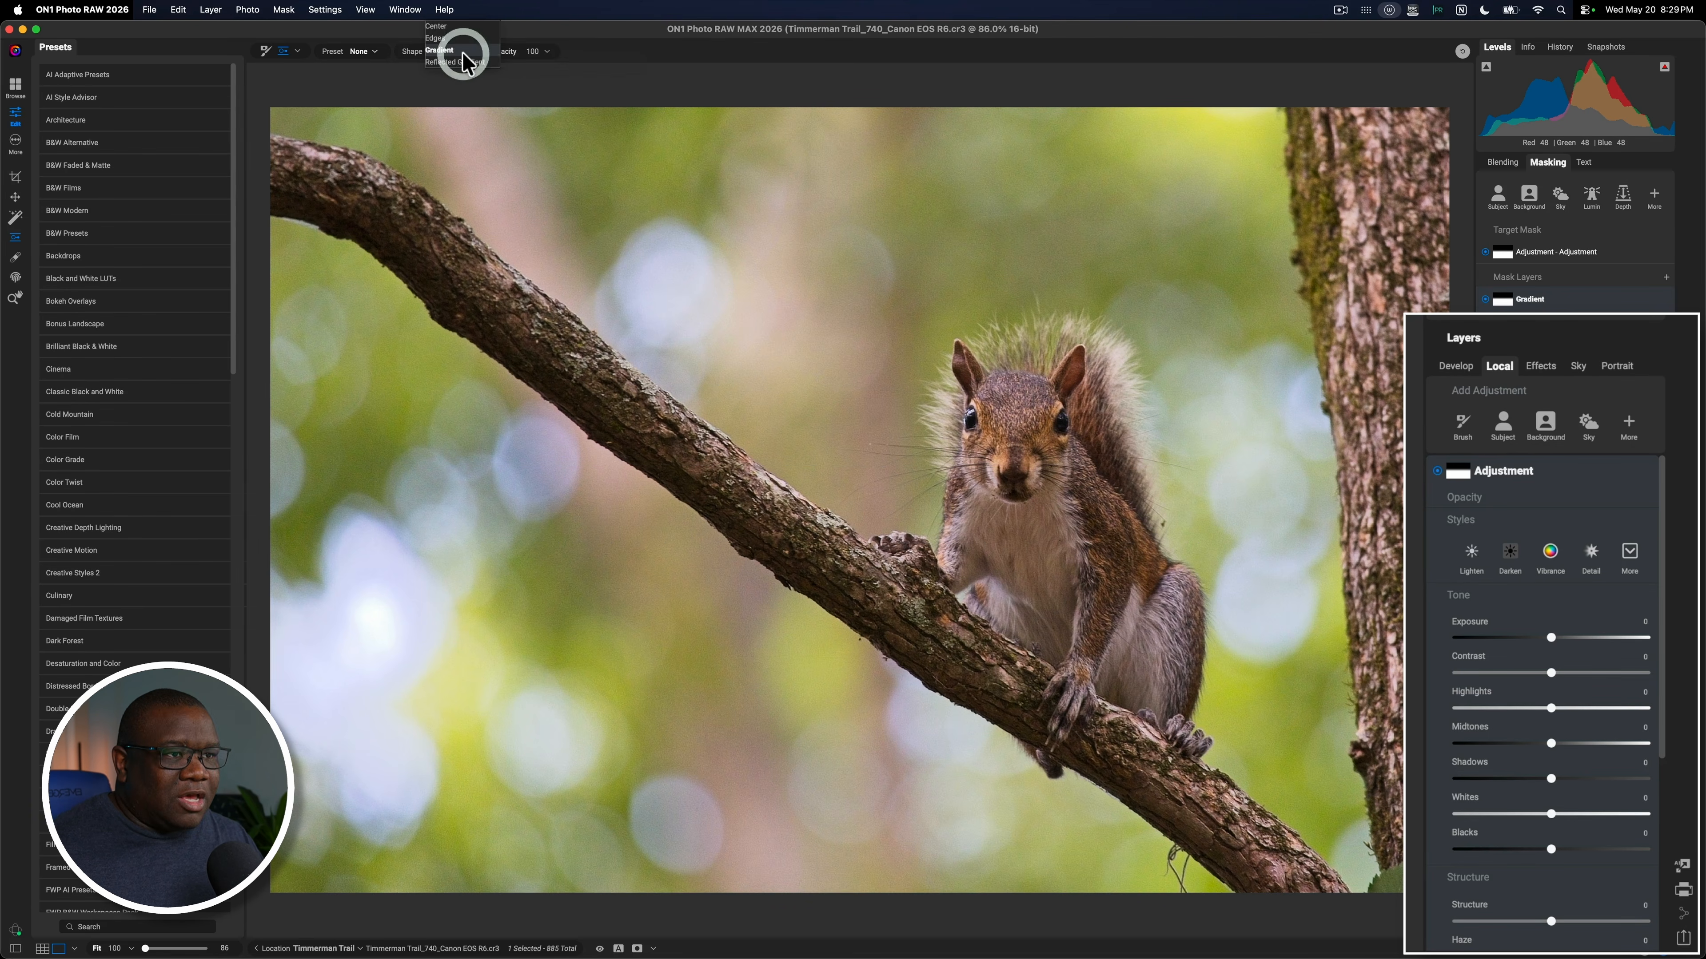
pyautogui.click(448, 40)
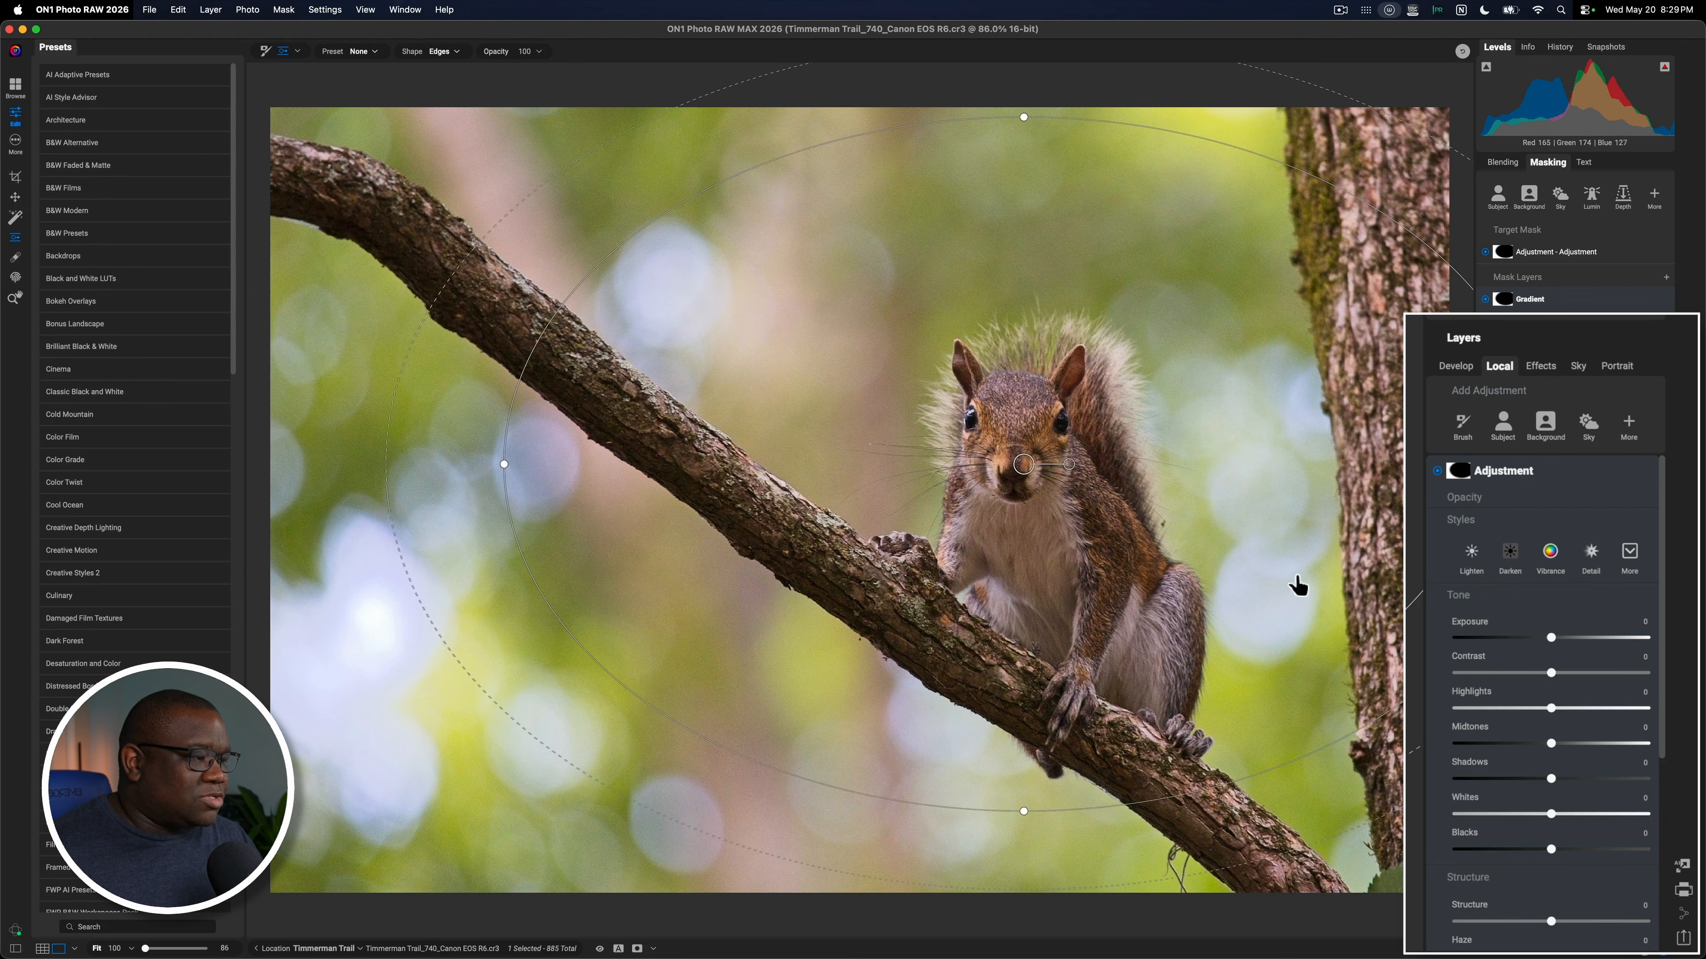
# - Lower the gradient adjustment's exposure to -1.4, then rotate, resize and feather the oval gradient around the squirrel
pyautogui.moveTo(1550, 637); pyautogui.dragTo(1524, 637)
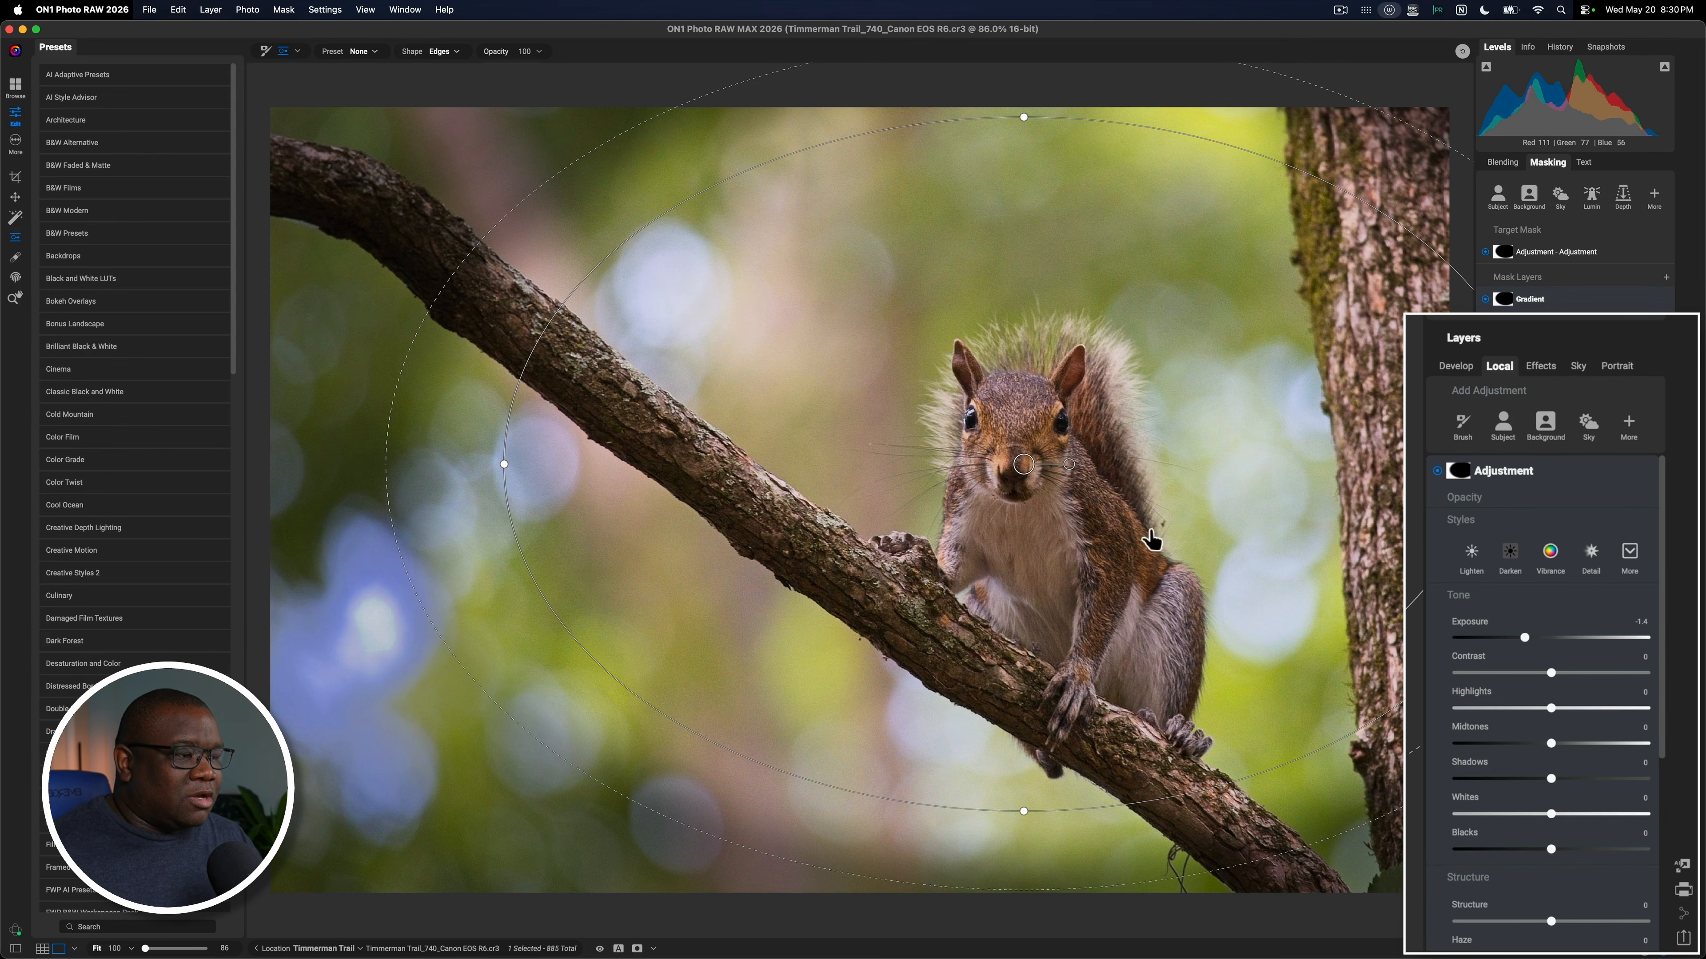
pyautogui.moveTo(1073, 472); pyautogui.dragTo(1078, 501)
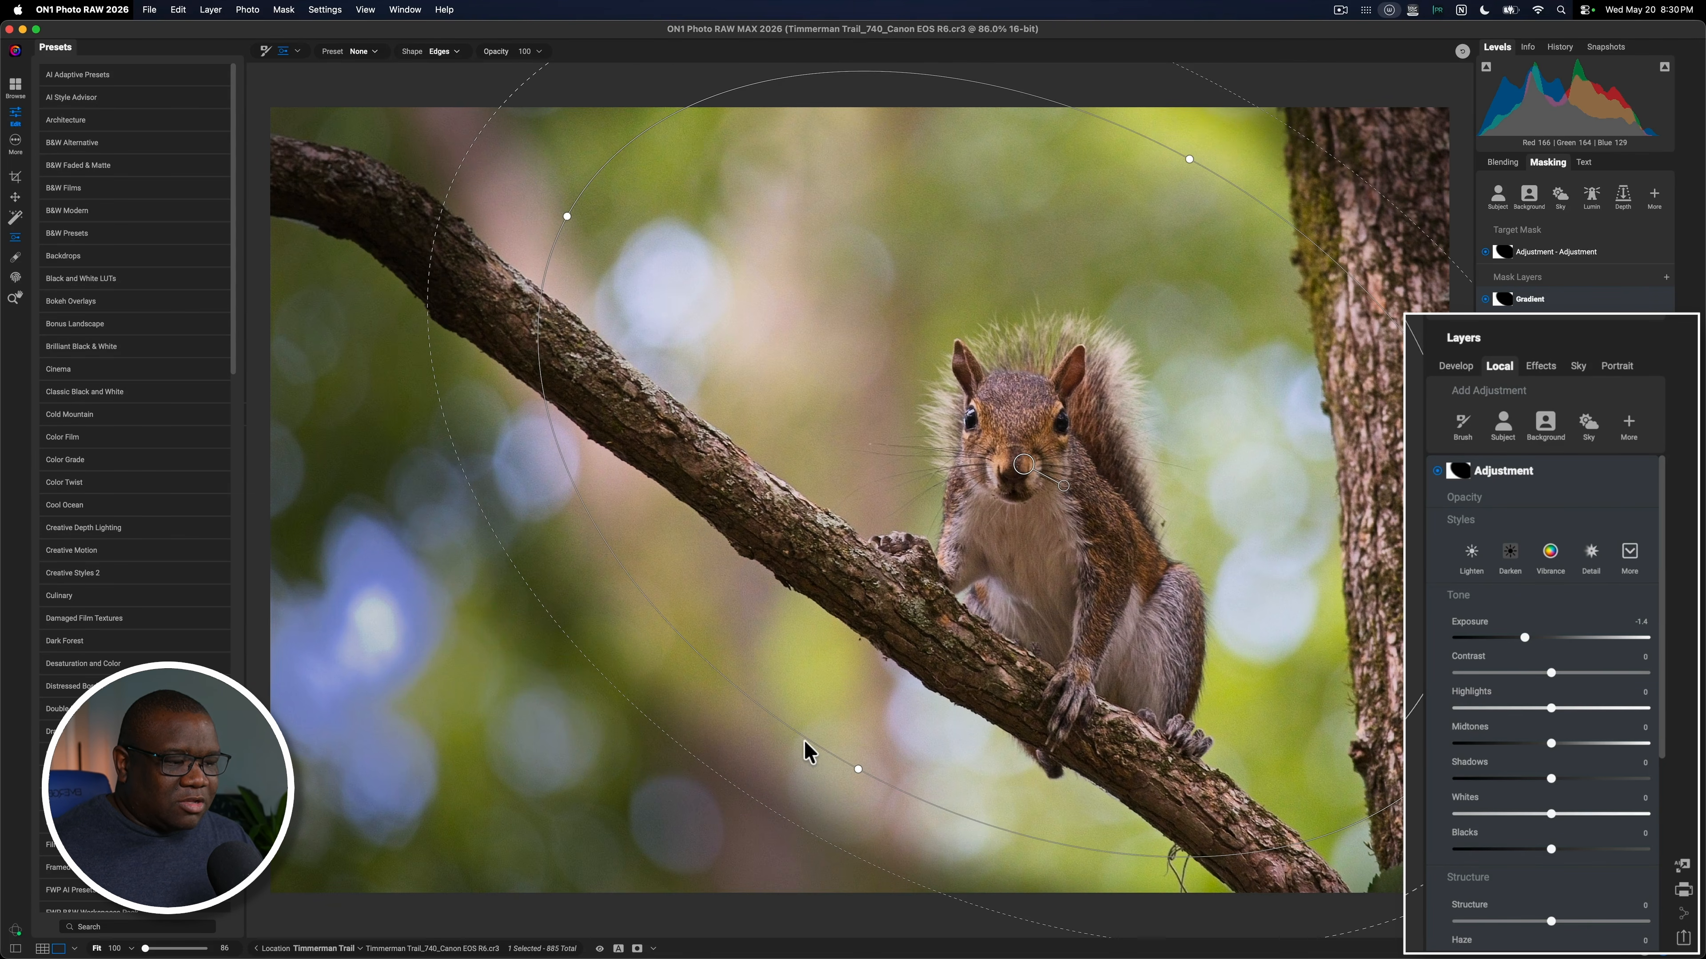
pyautogui.moveTo(803, 735); pyautogui.dragTo(875, 647)
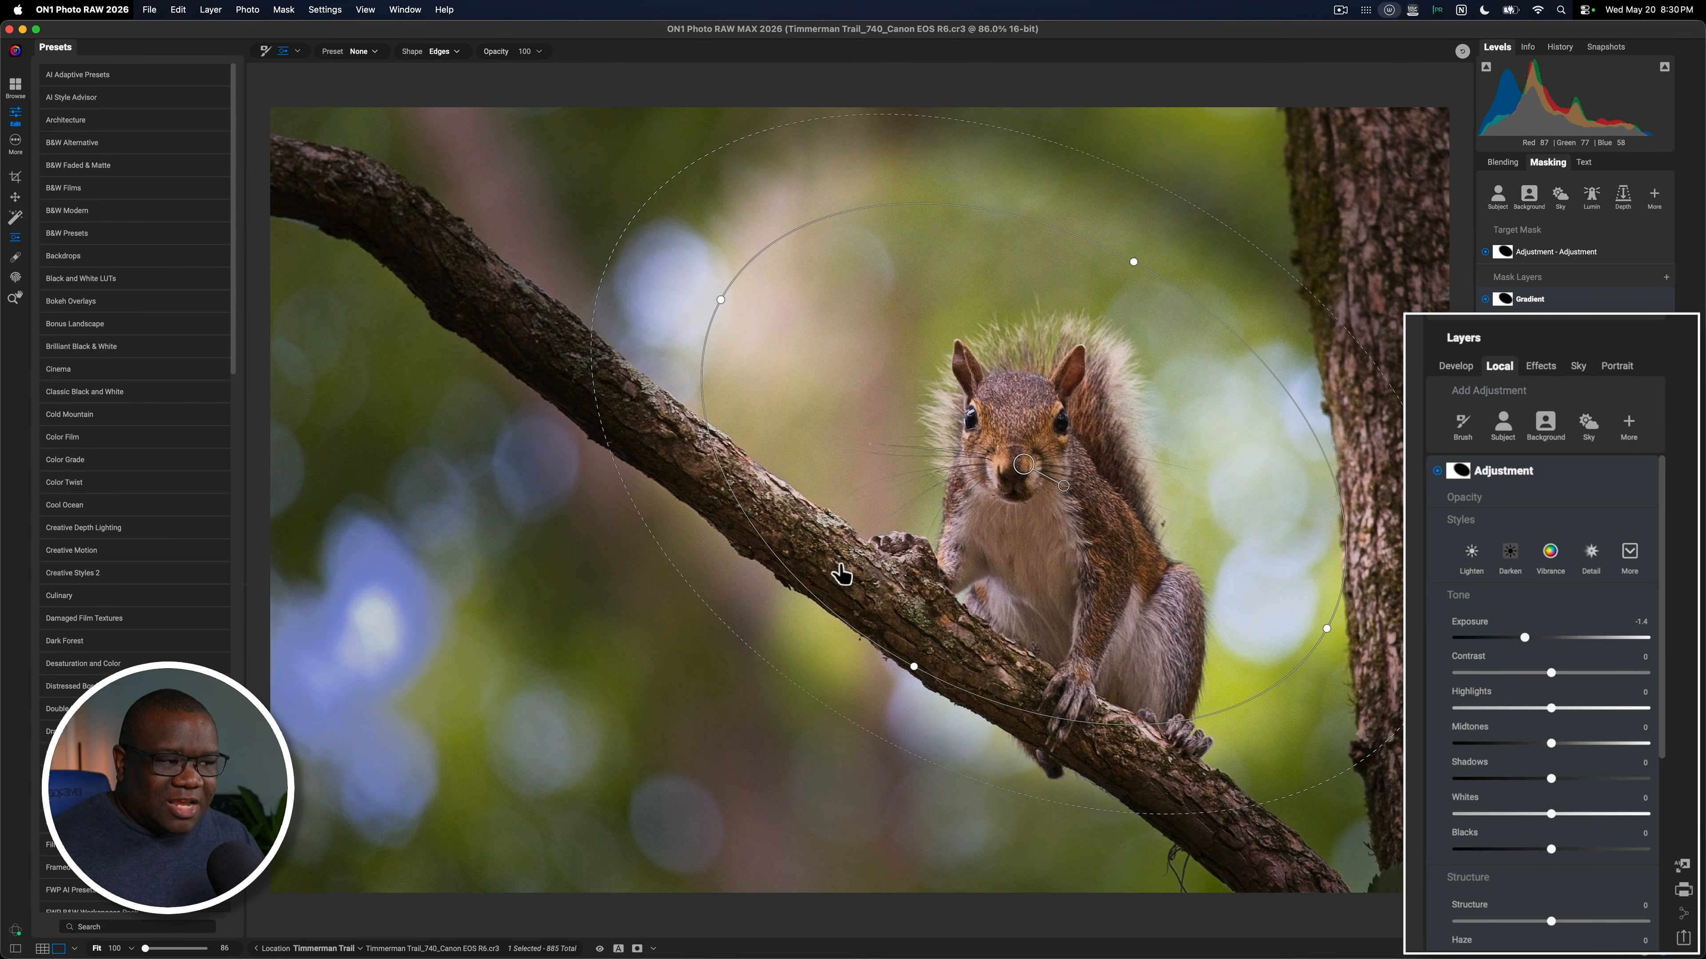
pyautogui.moveTo(647, 526); pyautogui.dragTo(361, 545)
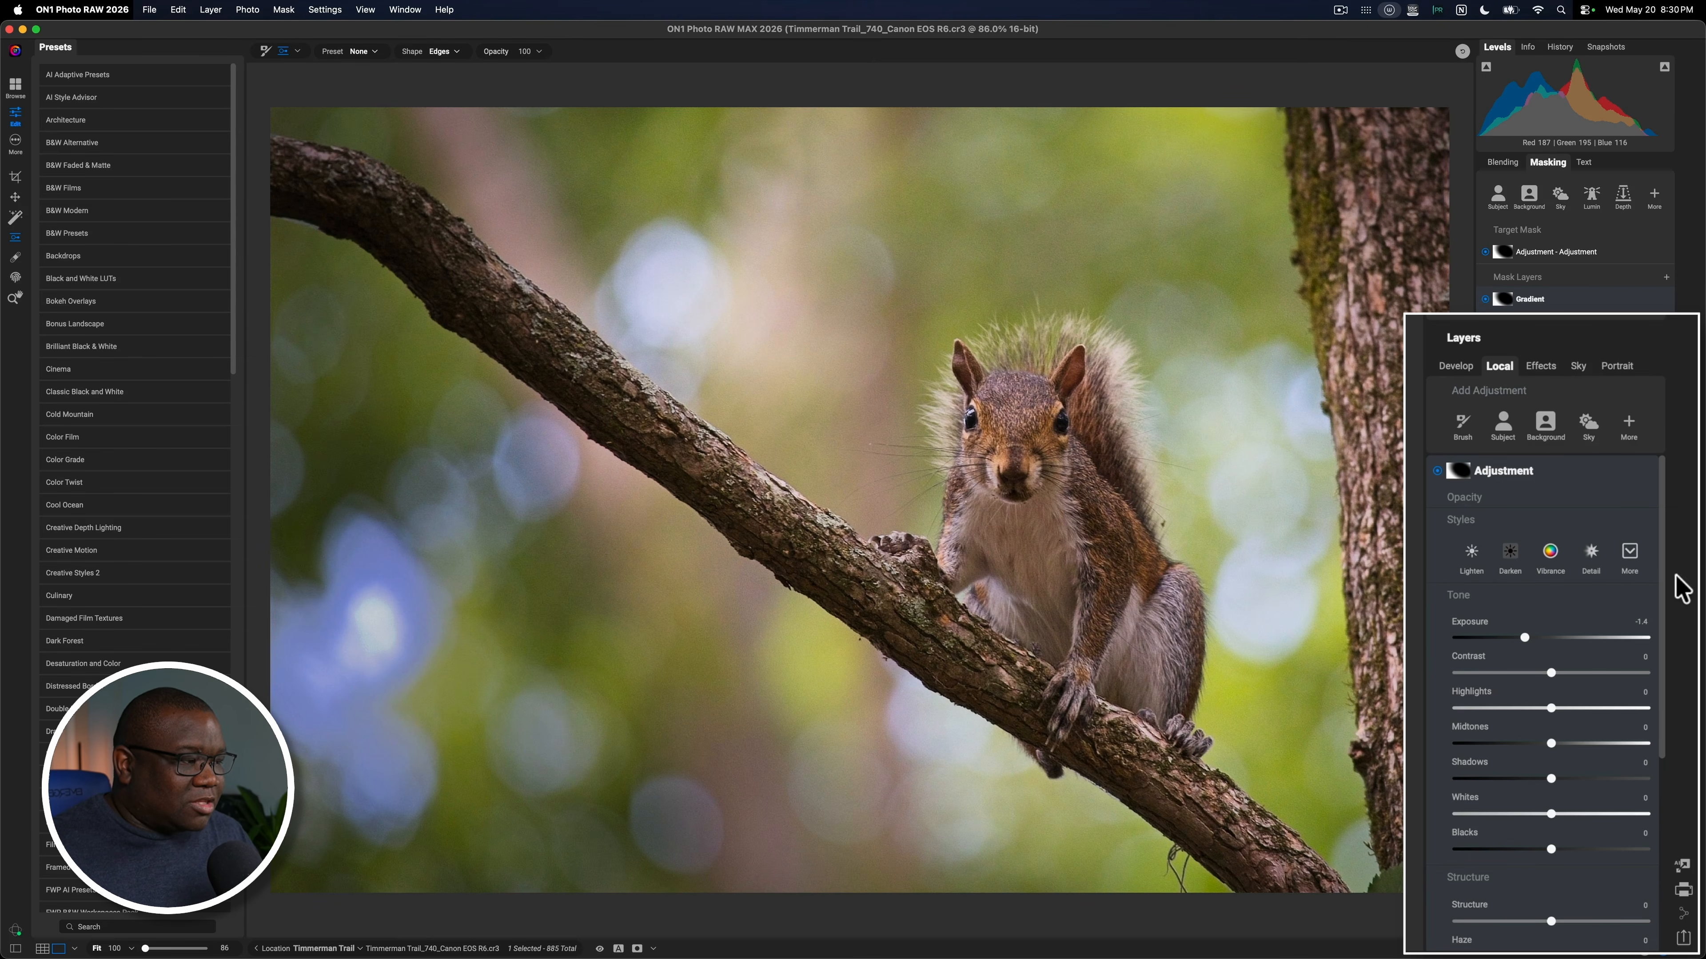
# - Compare the photo with and without the local adjustment, collapse its settings, and compare all edits with the original
pyautogui.click(1436, 471)
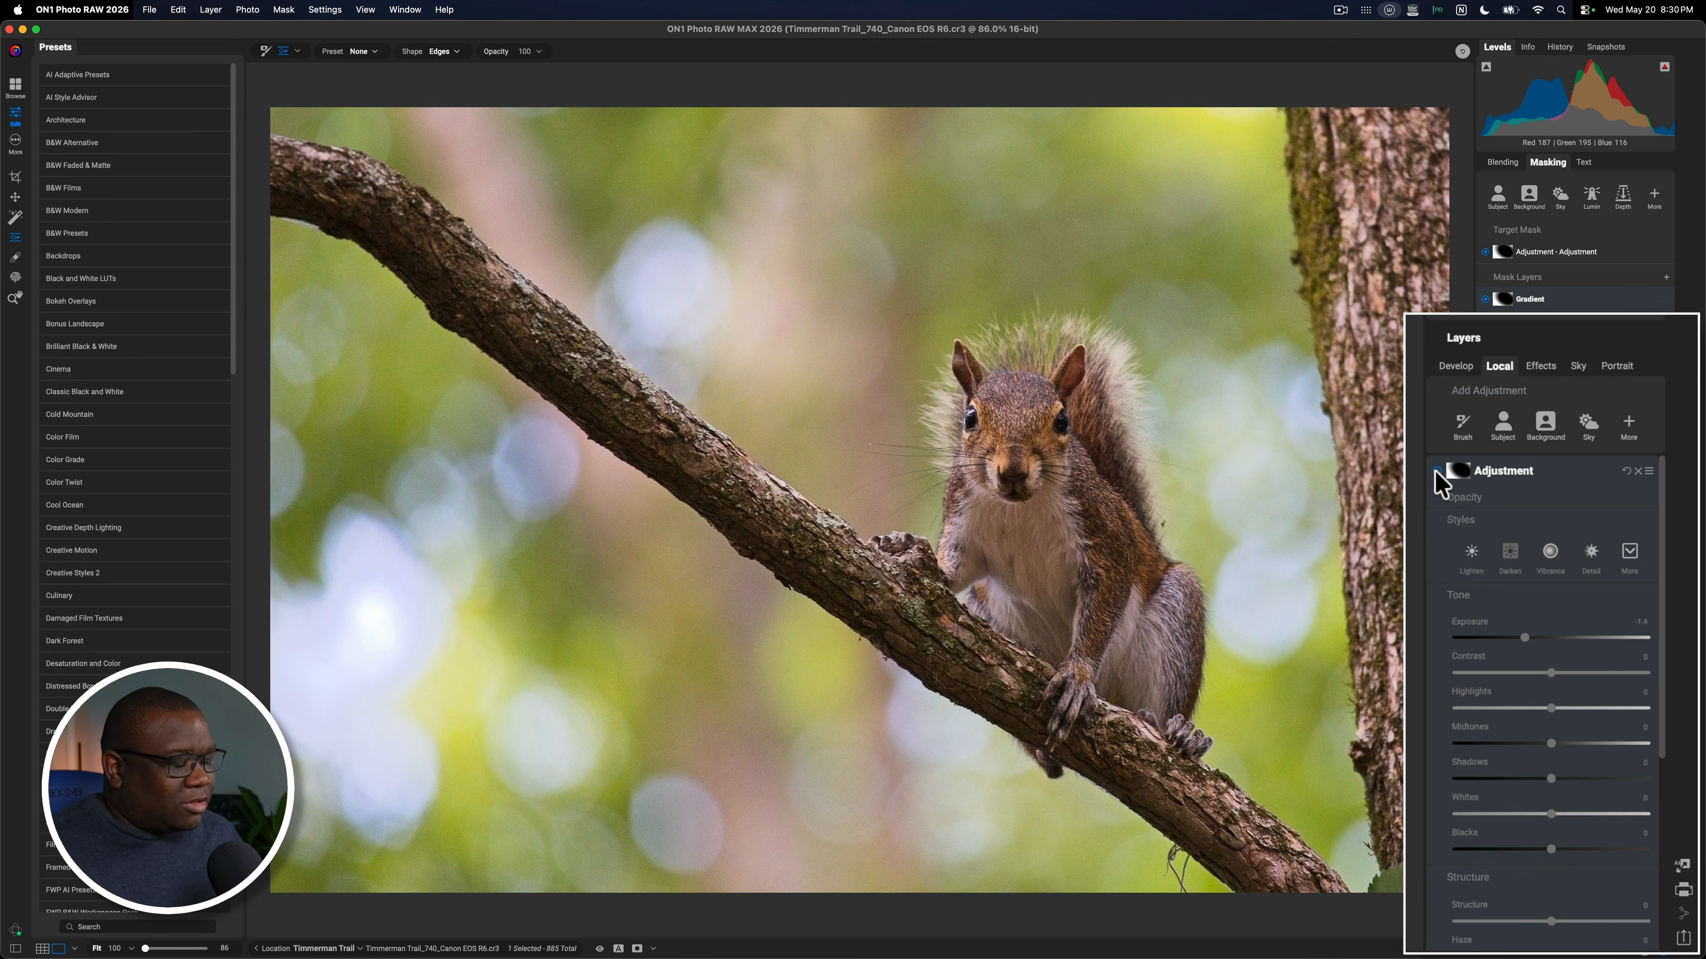
pyautogui.click(1436, 472)
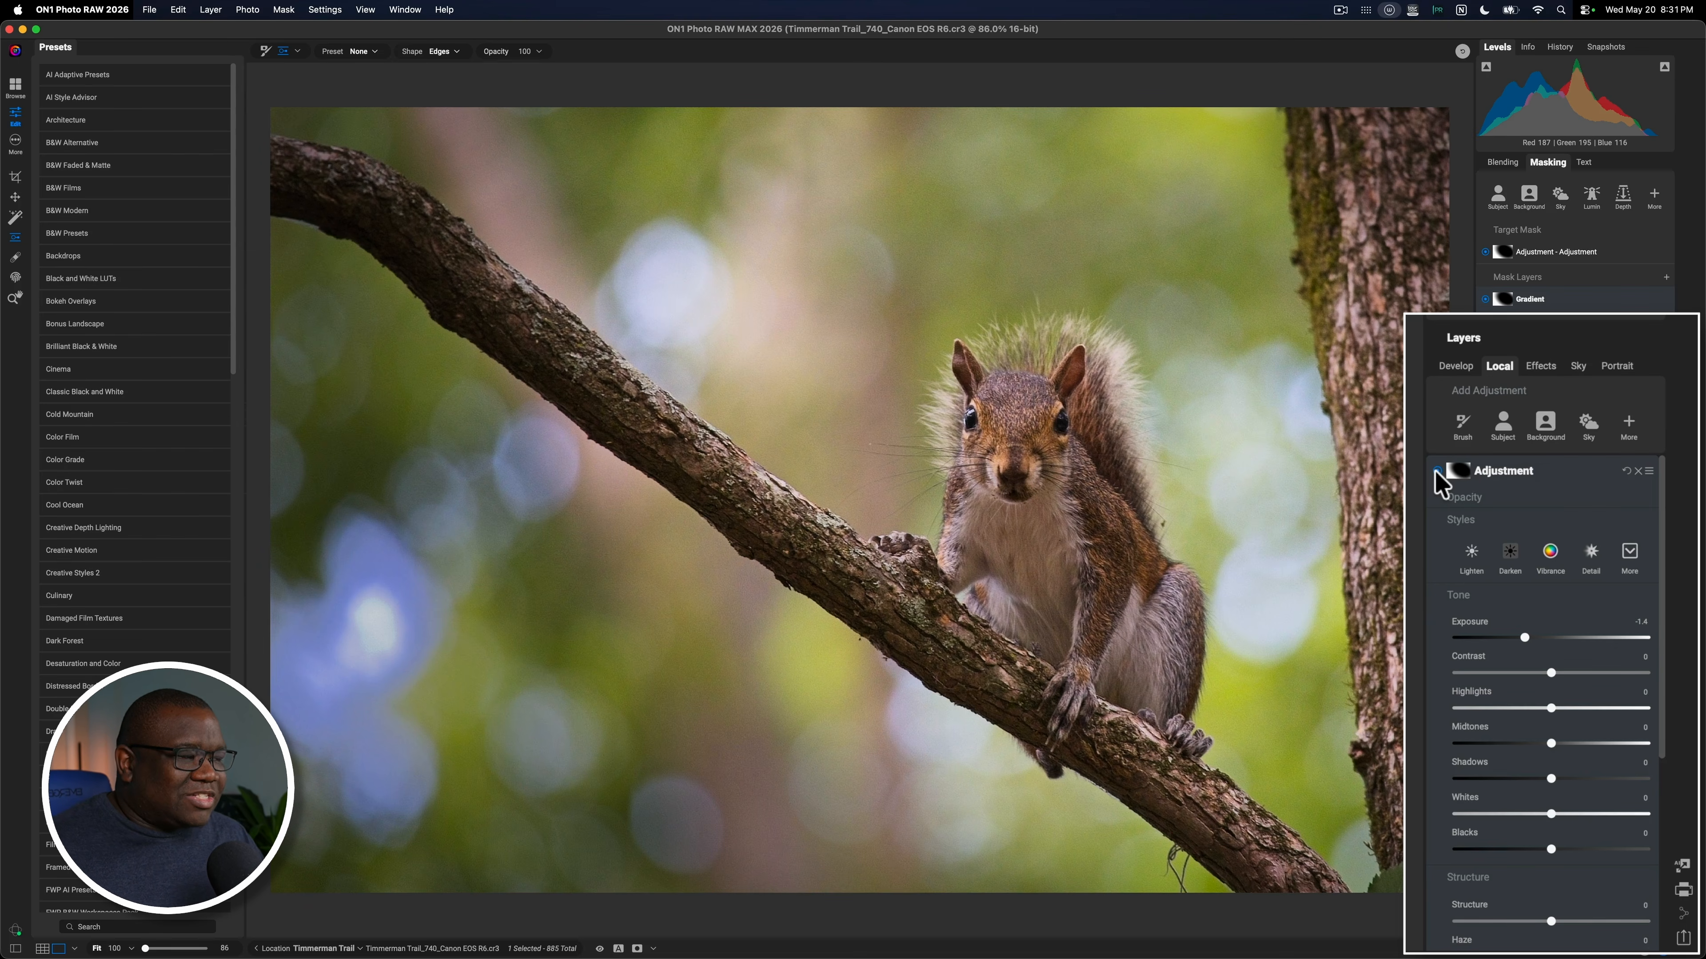
pyautogui.click(1558, 474)
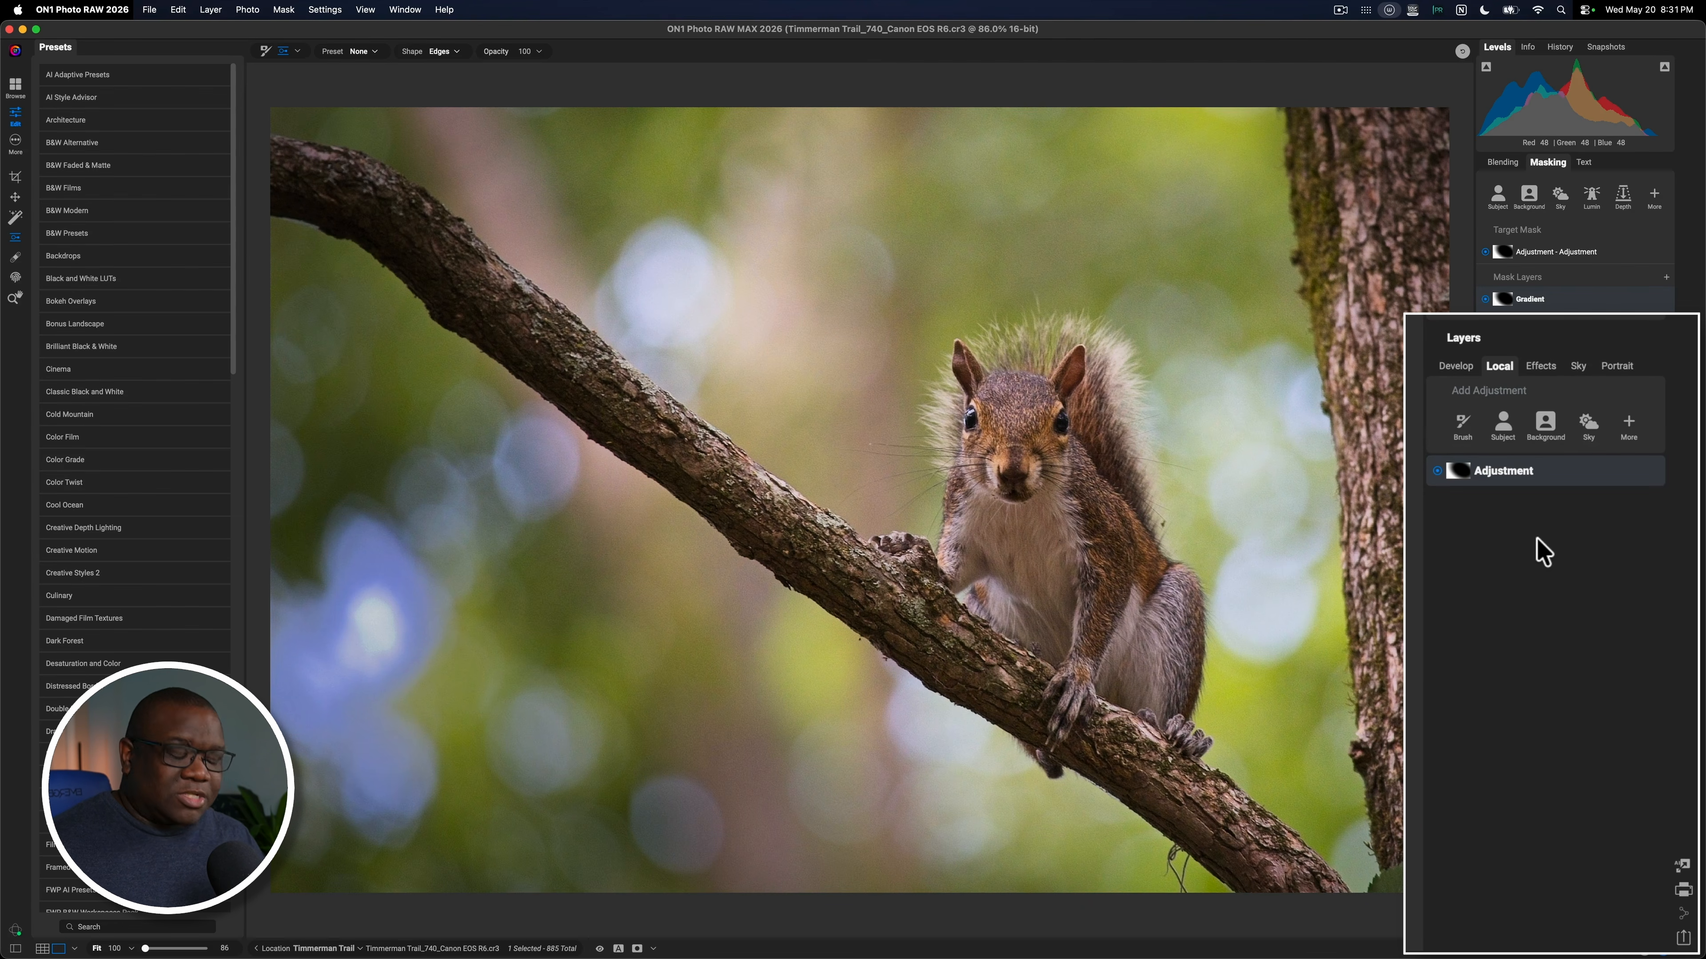
pyautogui.press('p')
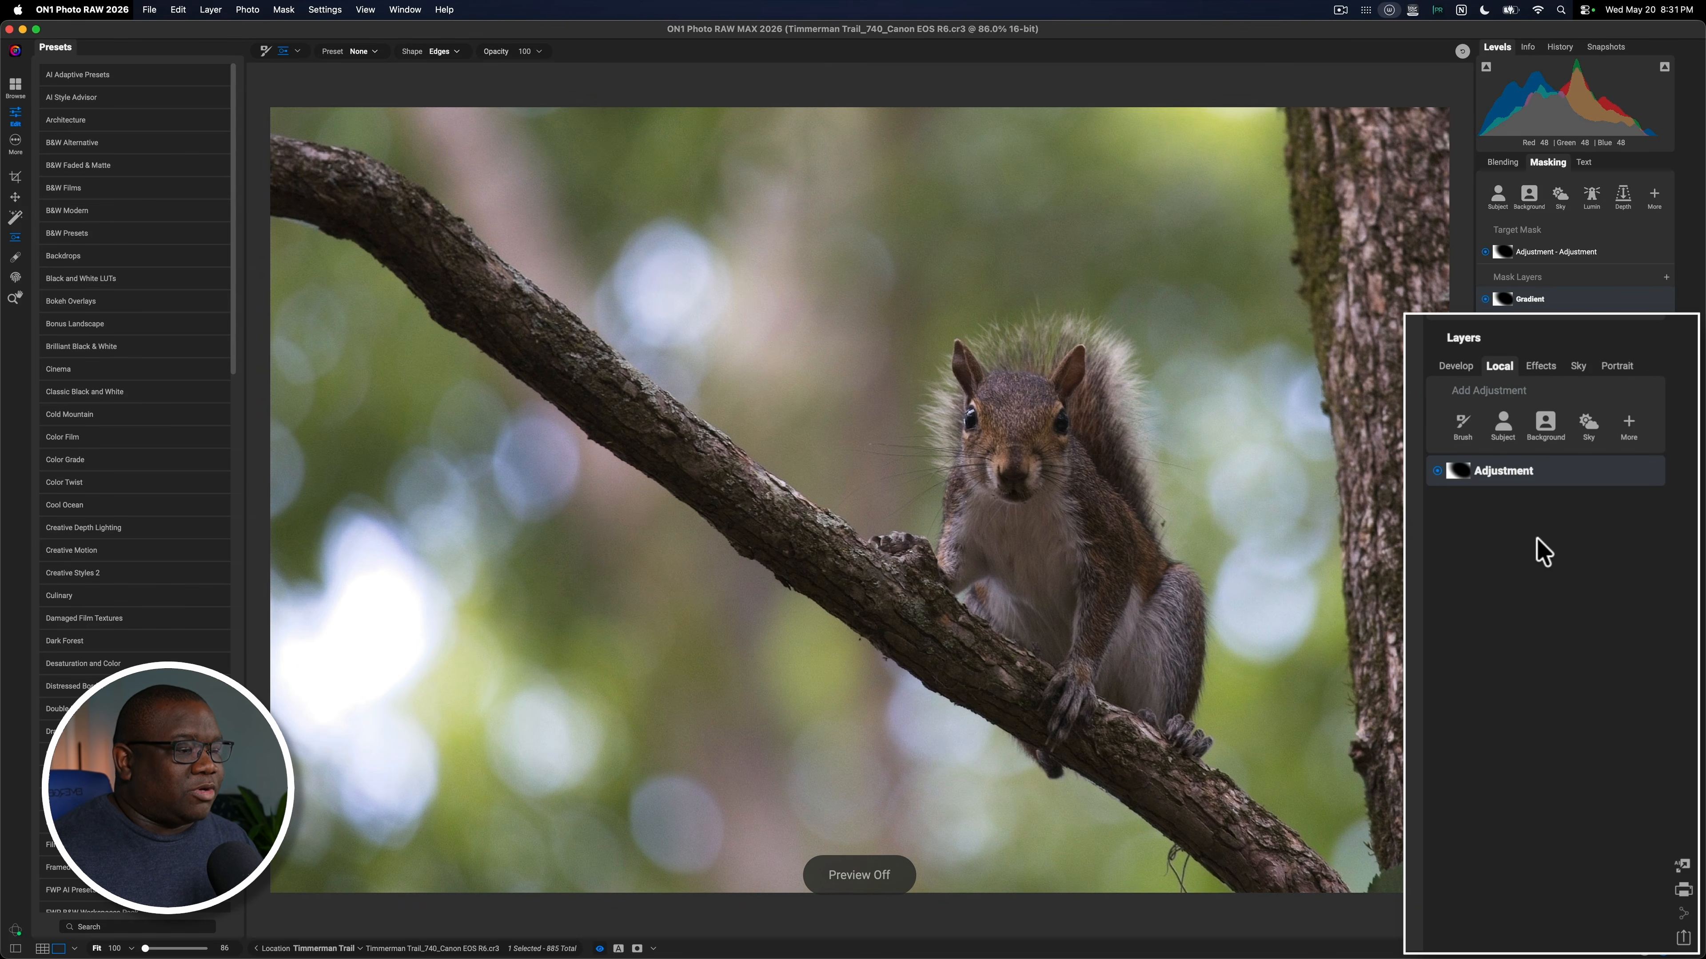
pyautogui.press('p')
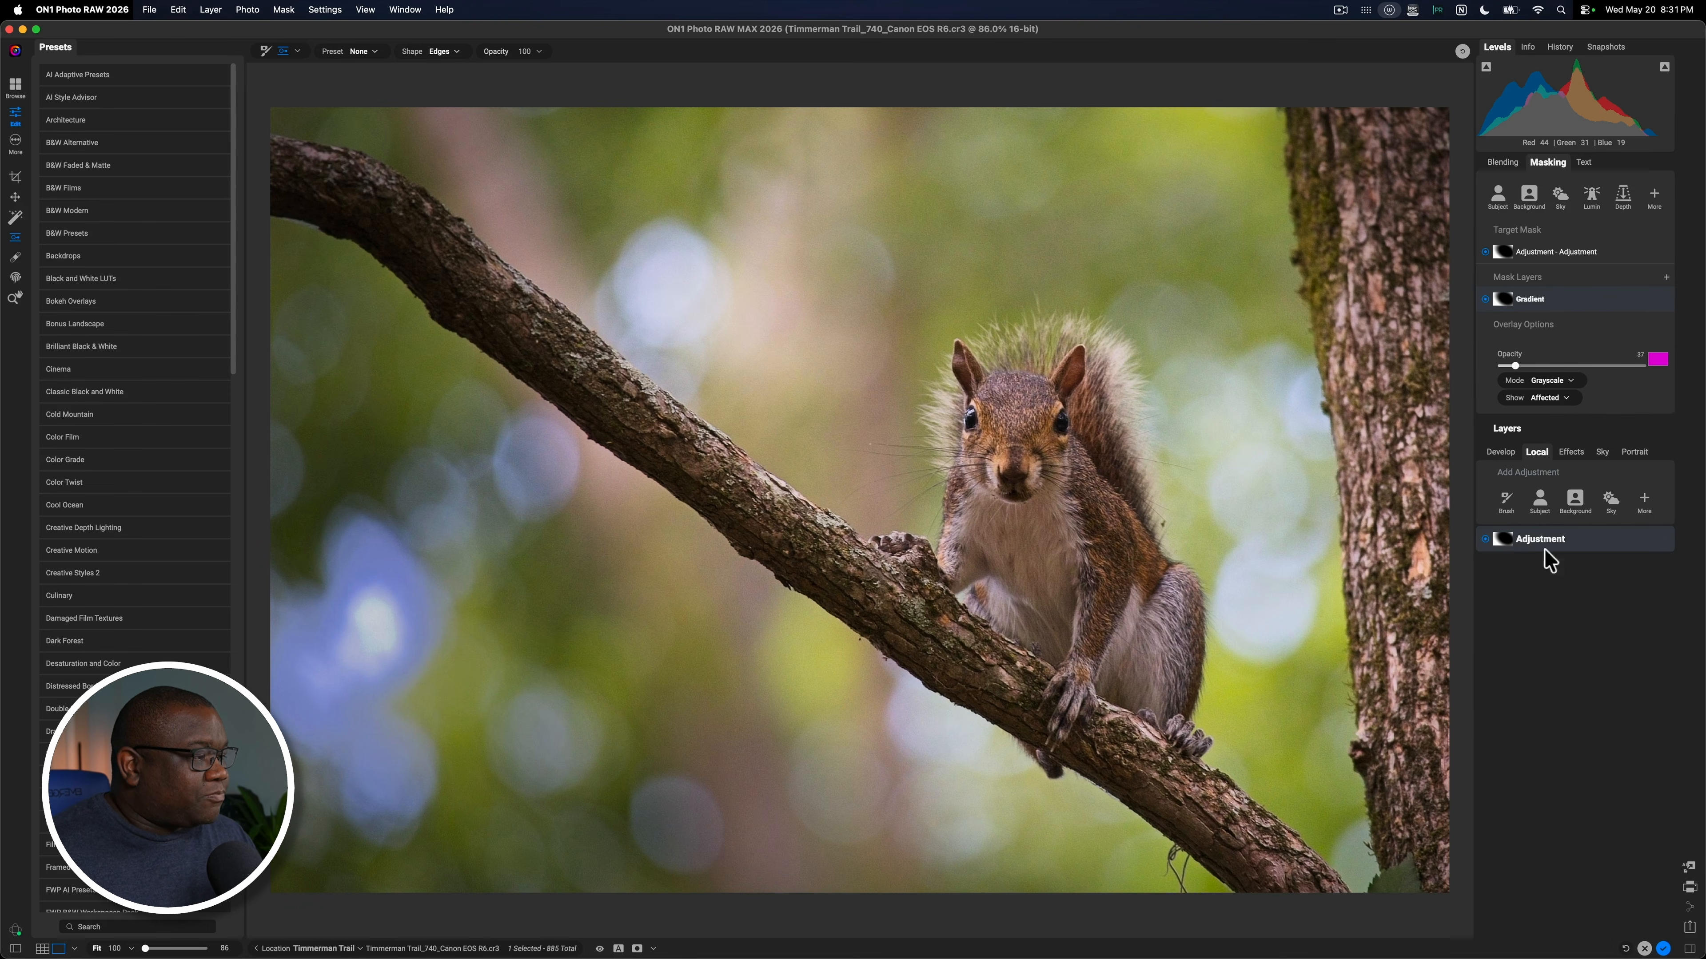
# - Add a Color Enhancer effect filter and apply its Foliage style
pyautogui.click(1565, 451)
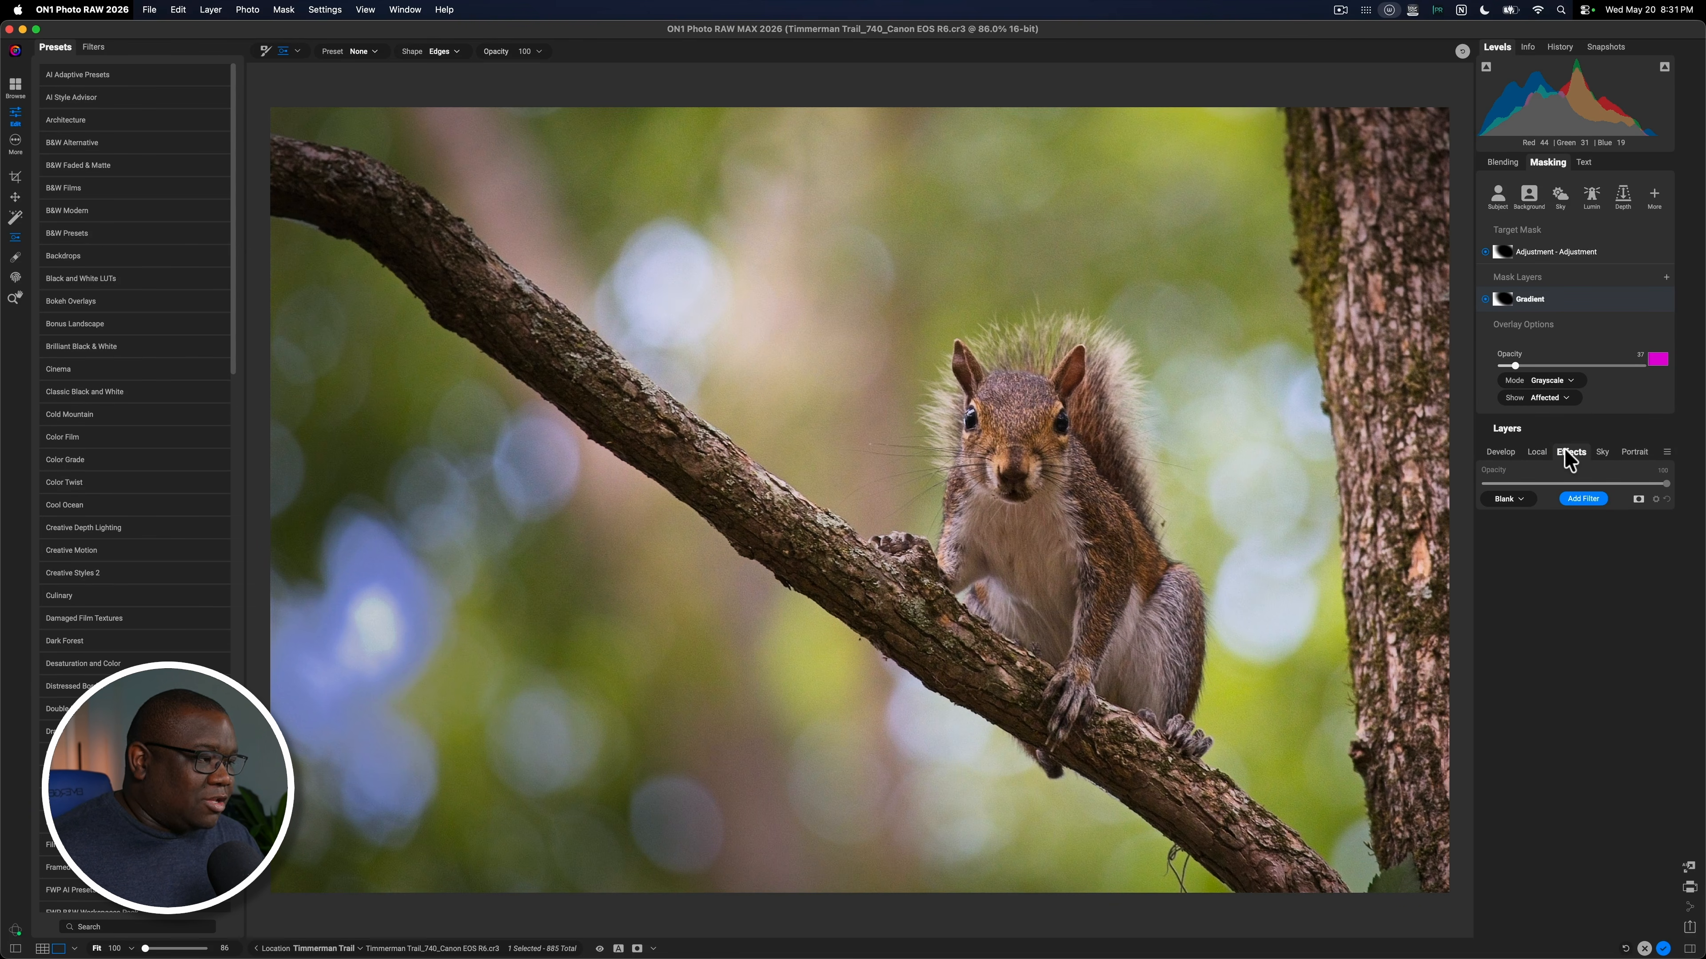
pyautogui.click(1584, 500)
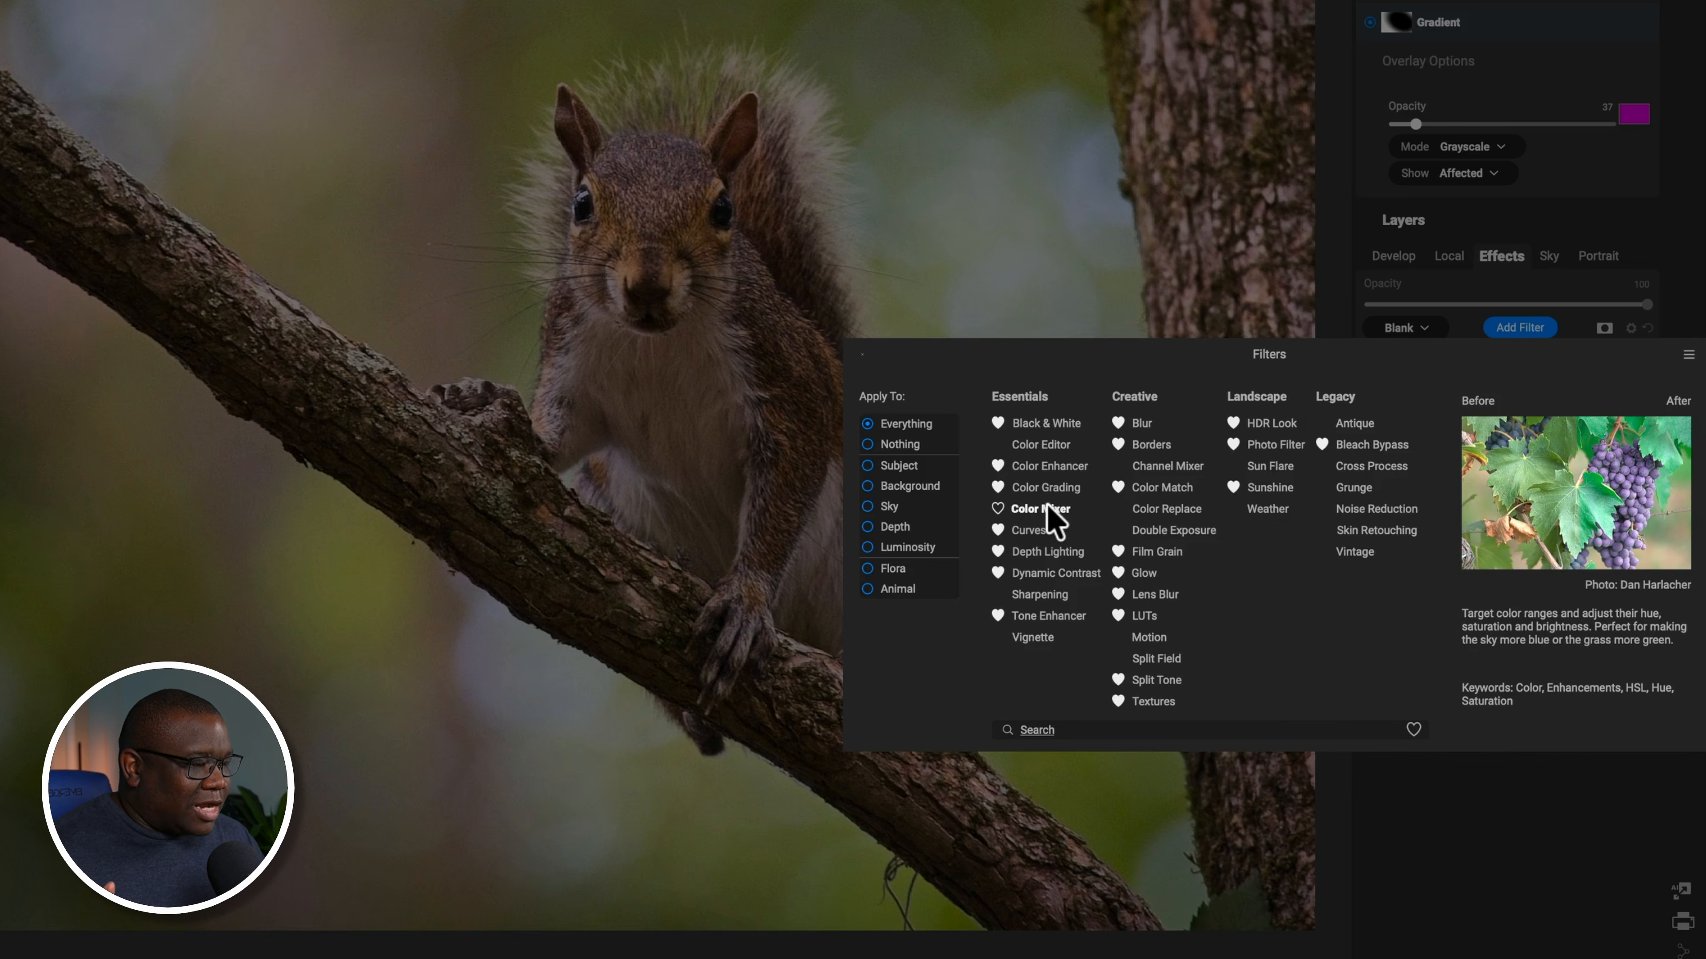
pyautogui.click(1060, 468)
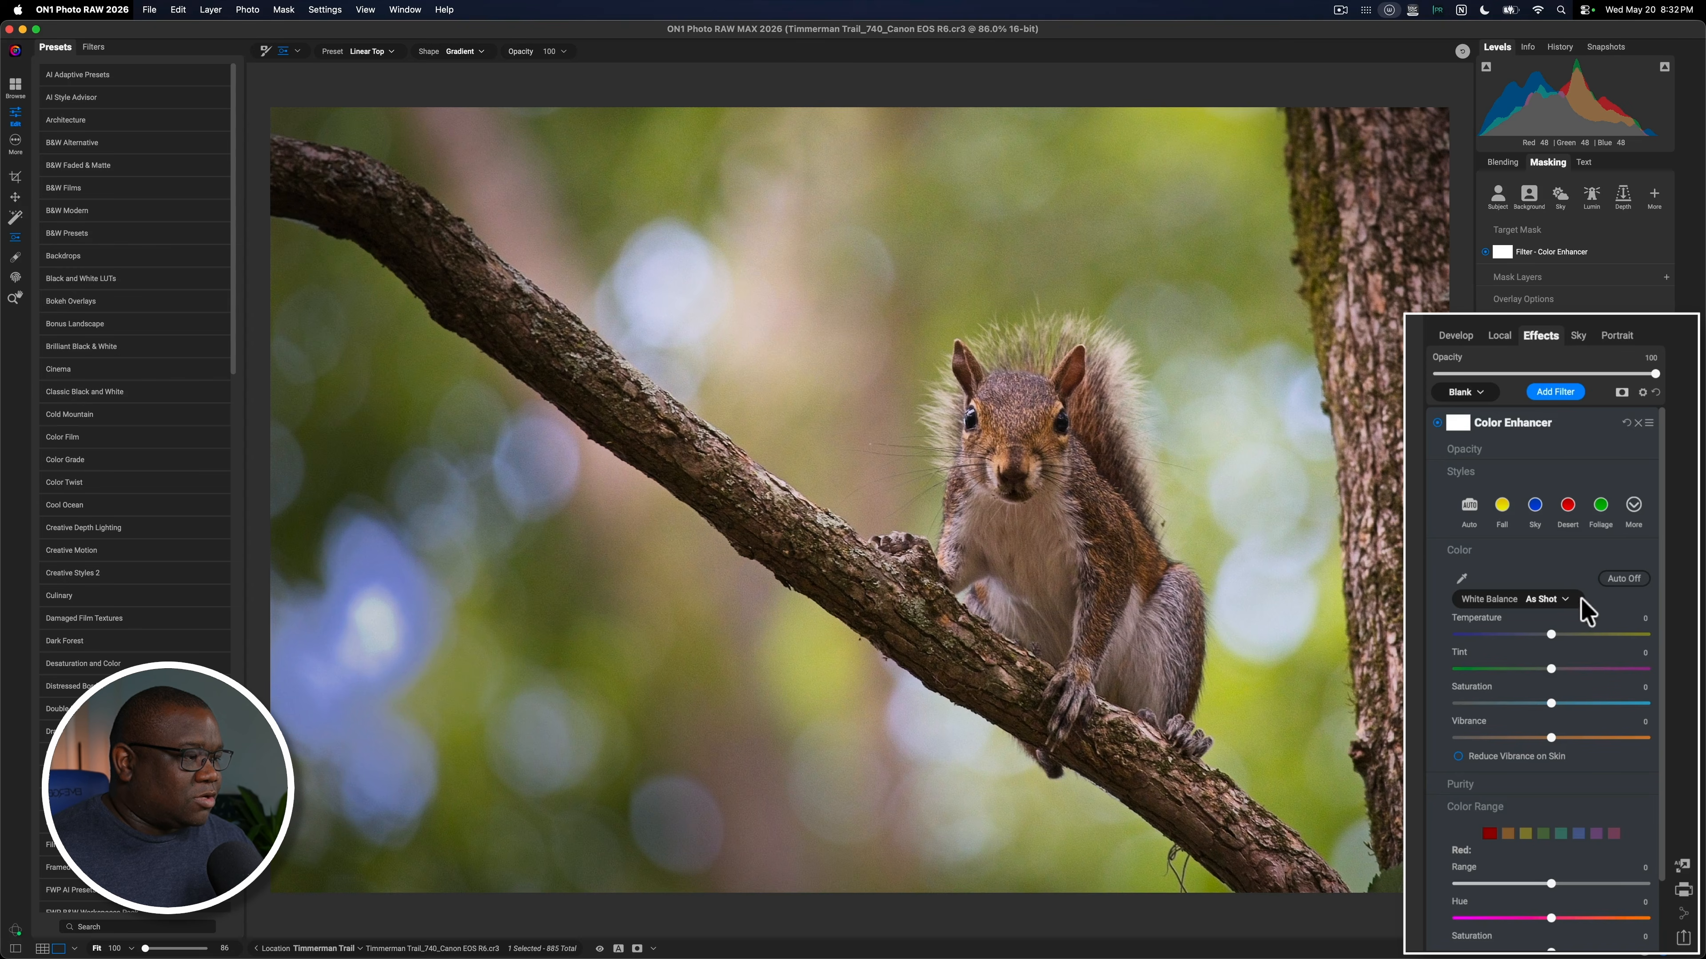
pyautogui.click(1602, 509)
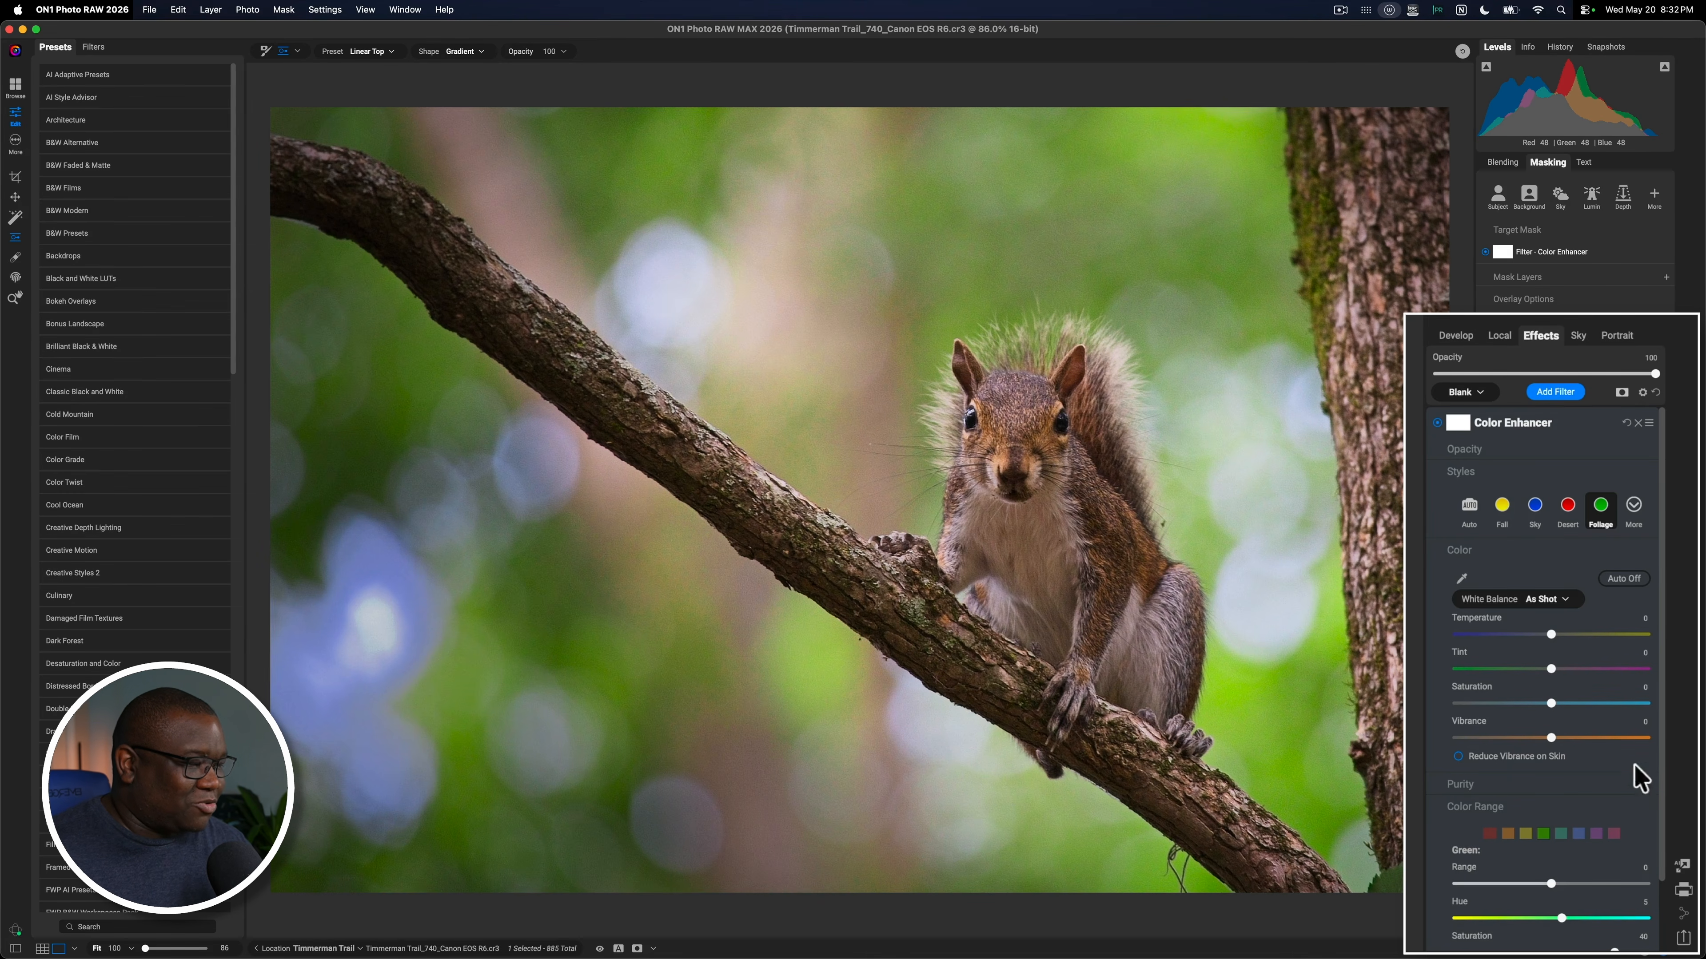
# - Shift the hue of the yellow color range to -6 in the Color Enhancer
pyautogui.scroll(-3, 1664, 672)
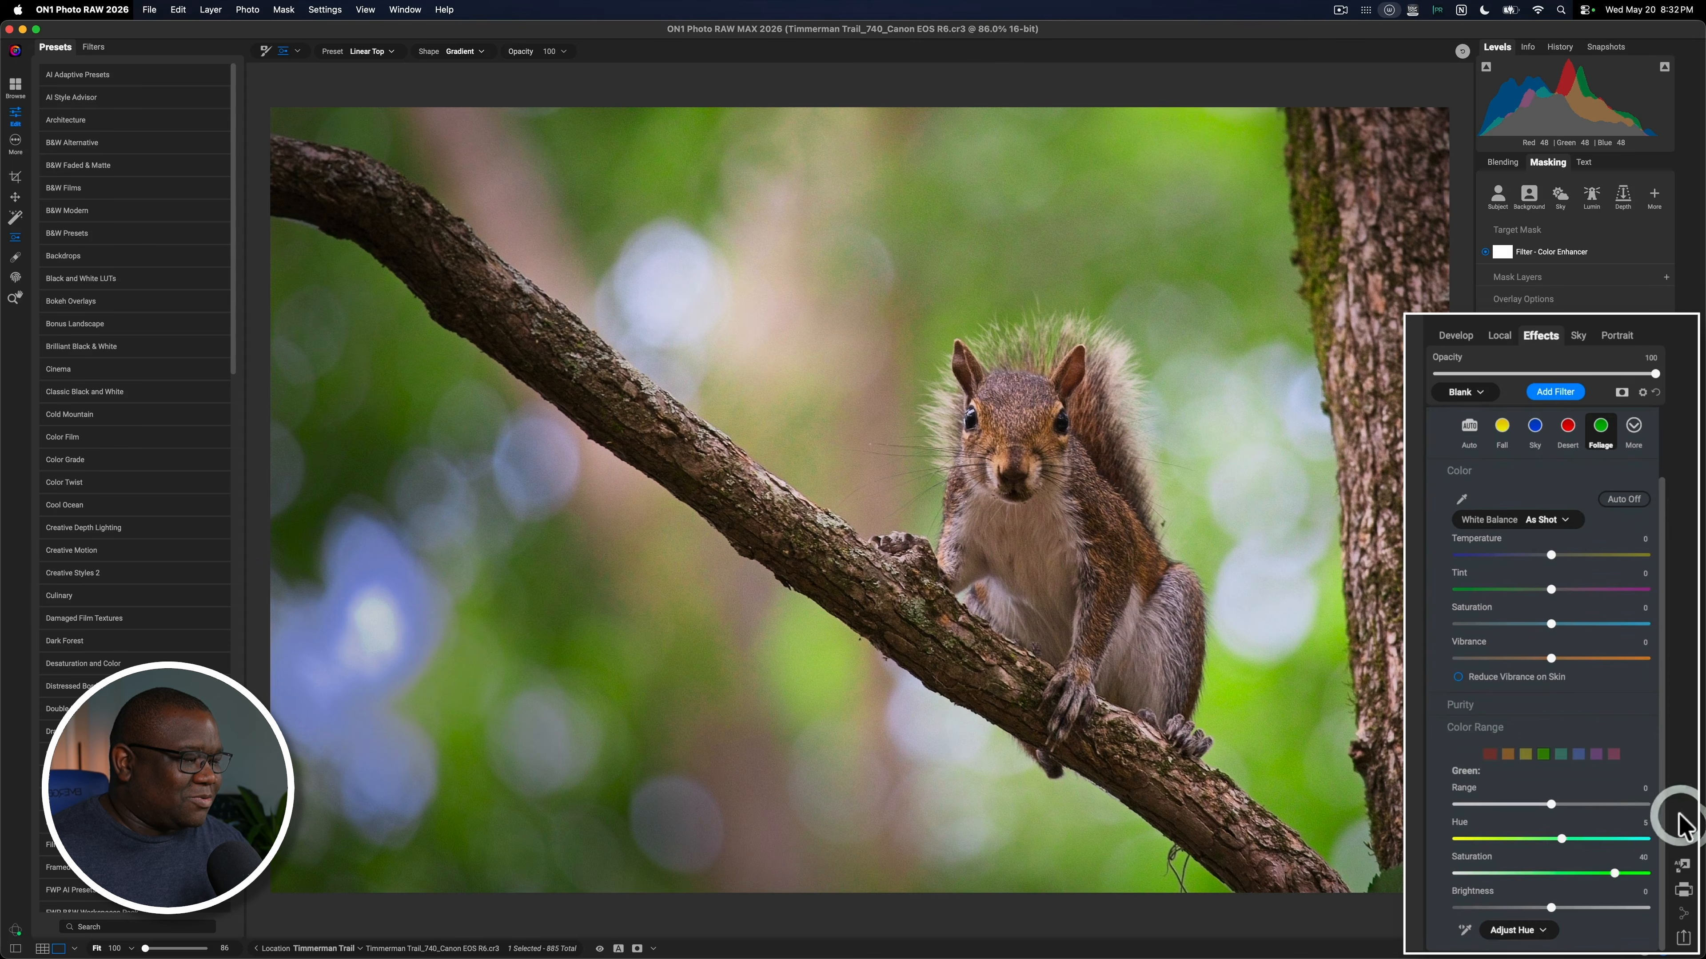
pyautogui.click(1526, 755)
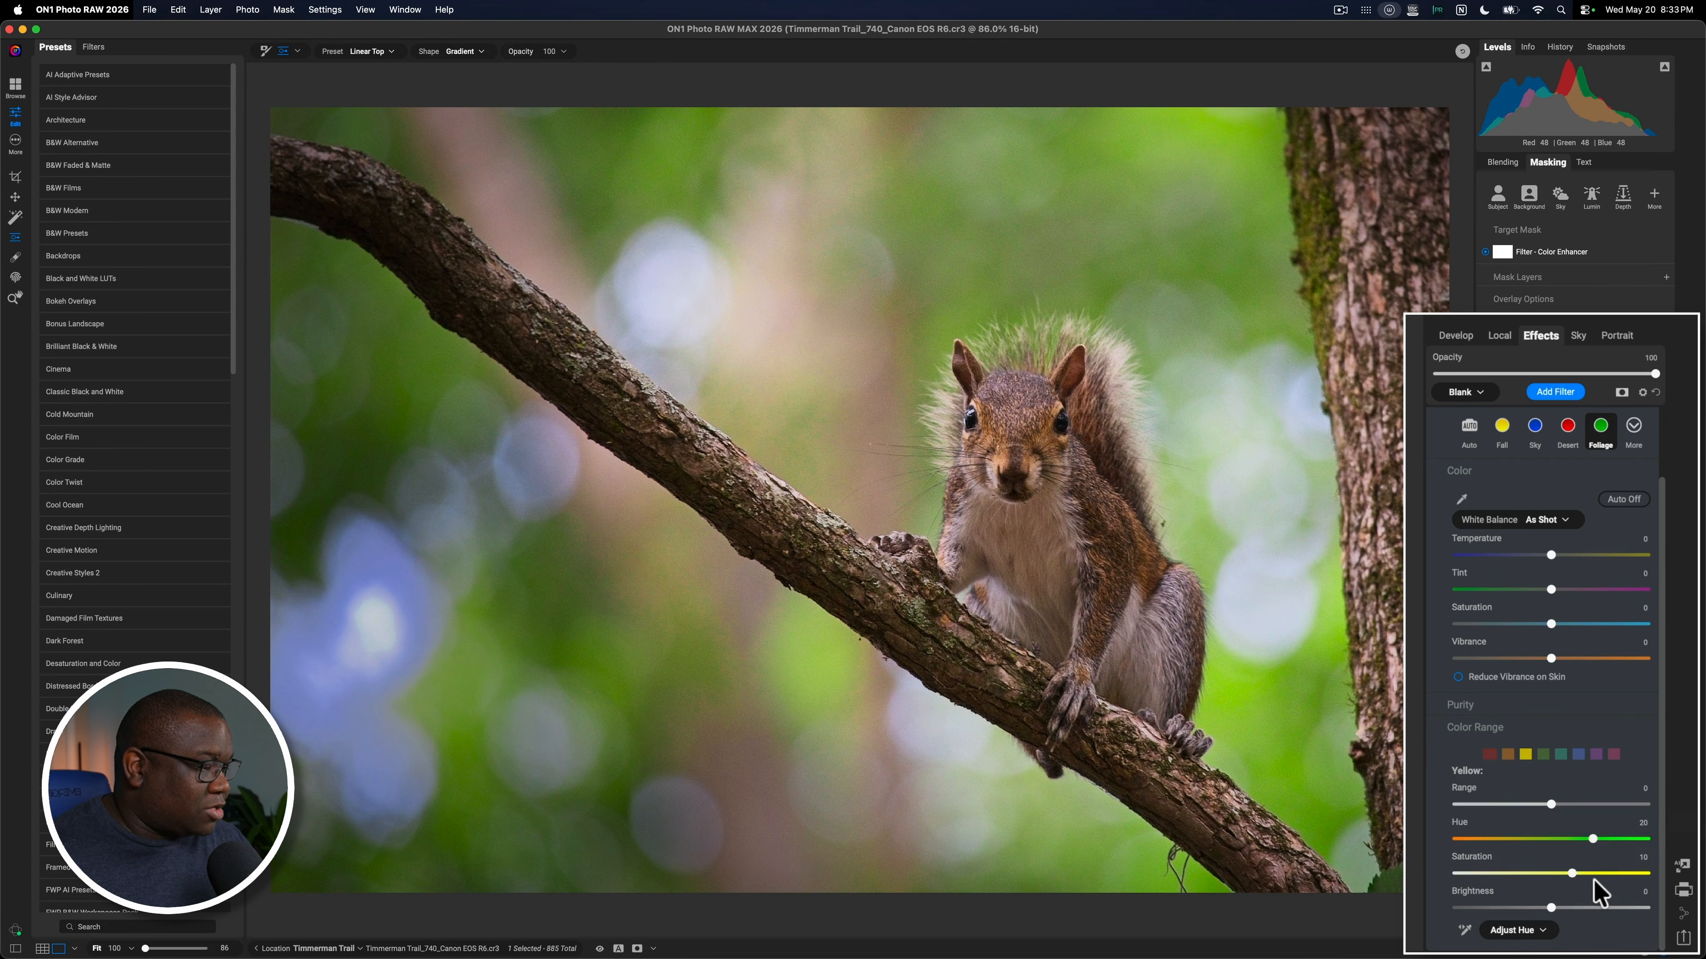
pyautogui.moveTo(1590, 840); pyautogui.dragTo(1537, 841)
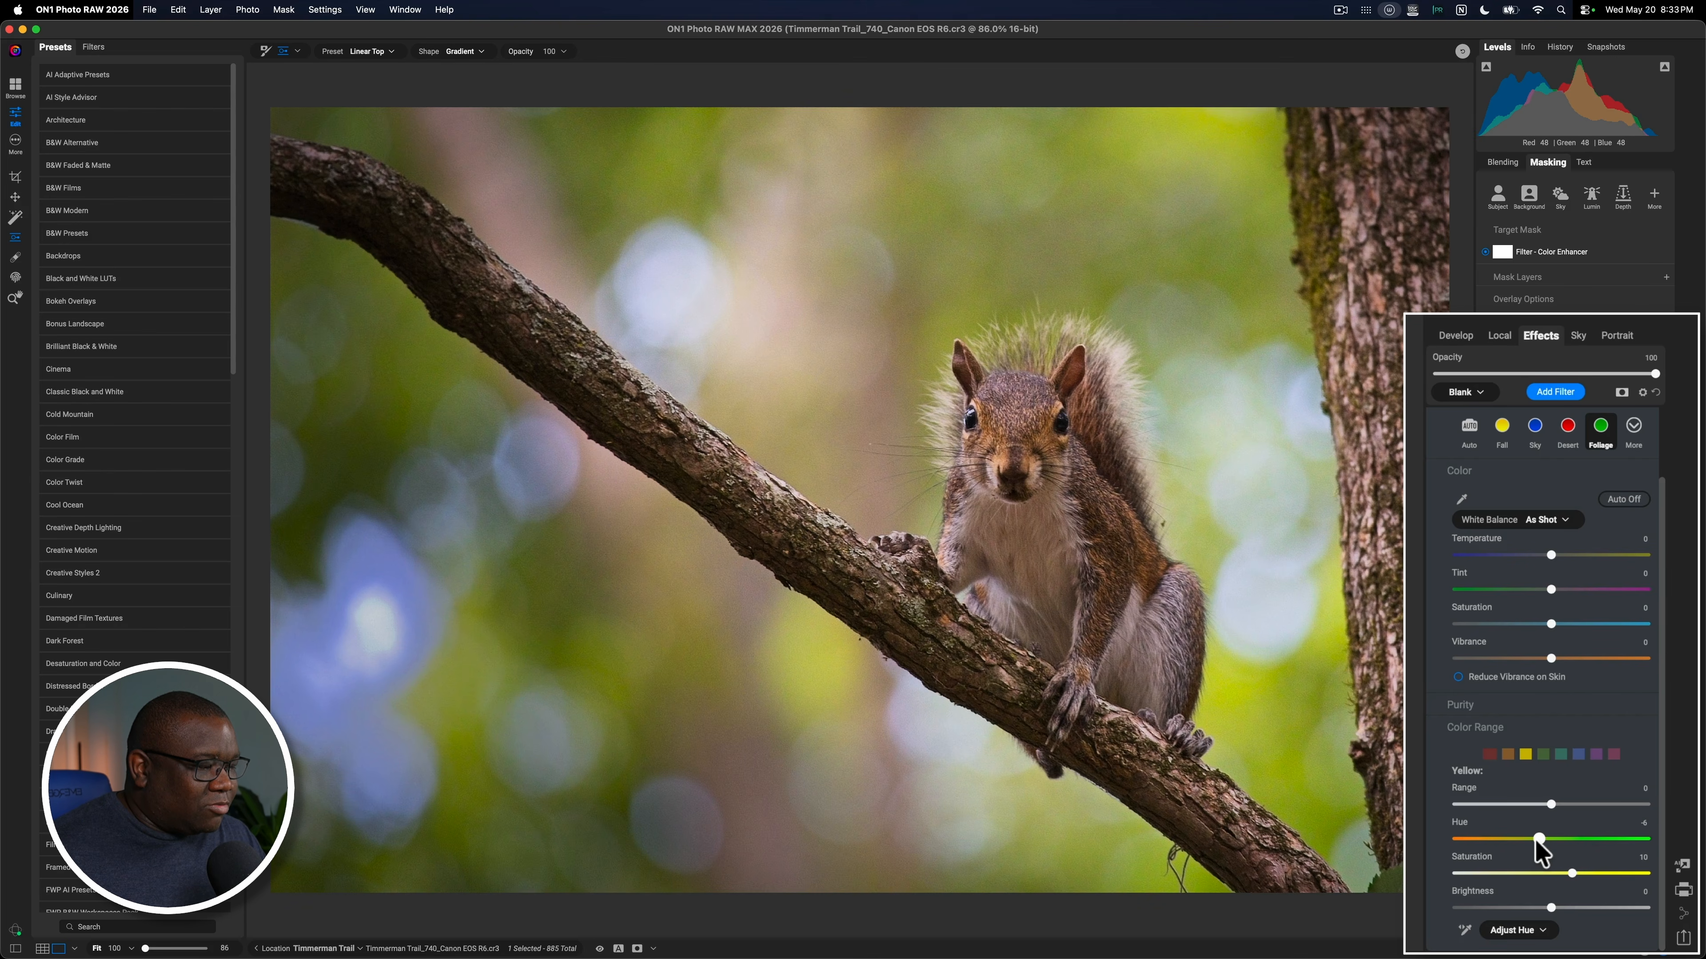
# - Set the green color range's hue to -4 and its brightness to -8
pyautogui.click(1542, 755)
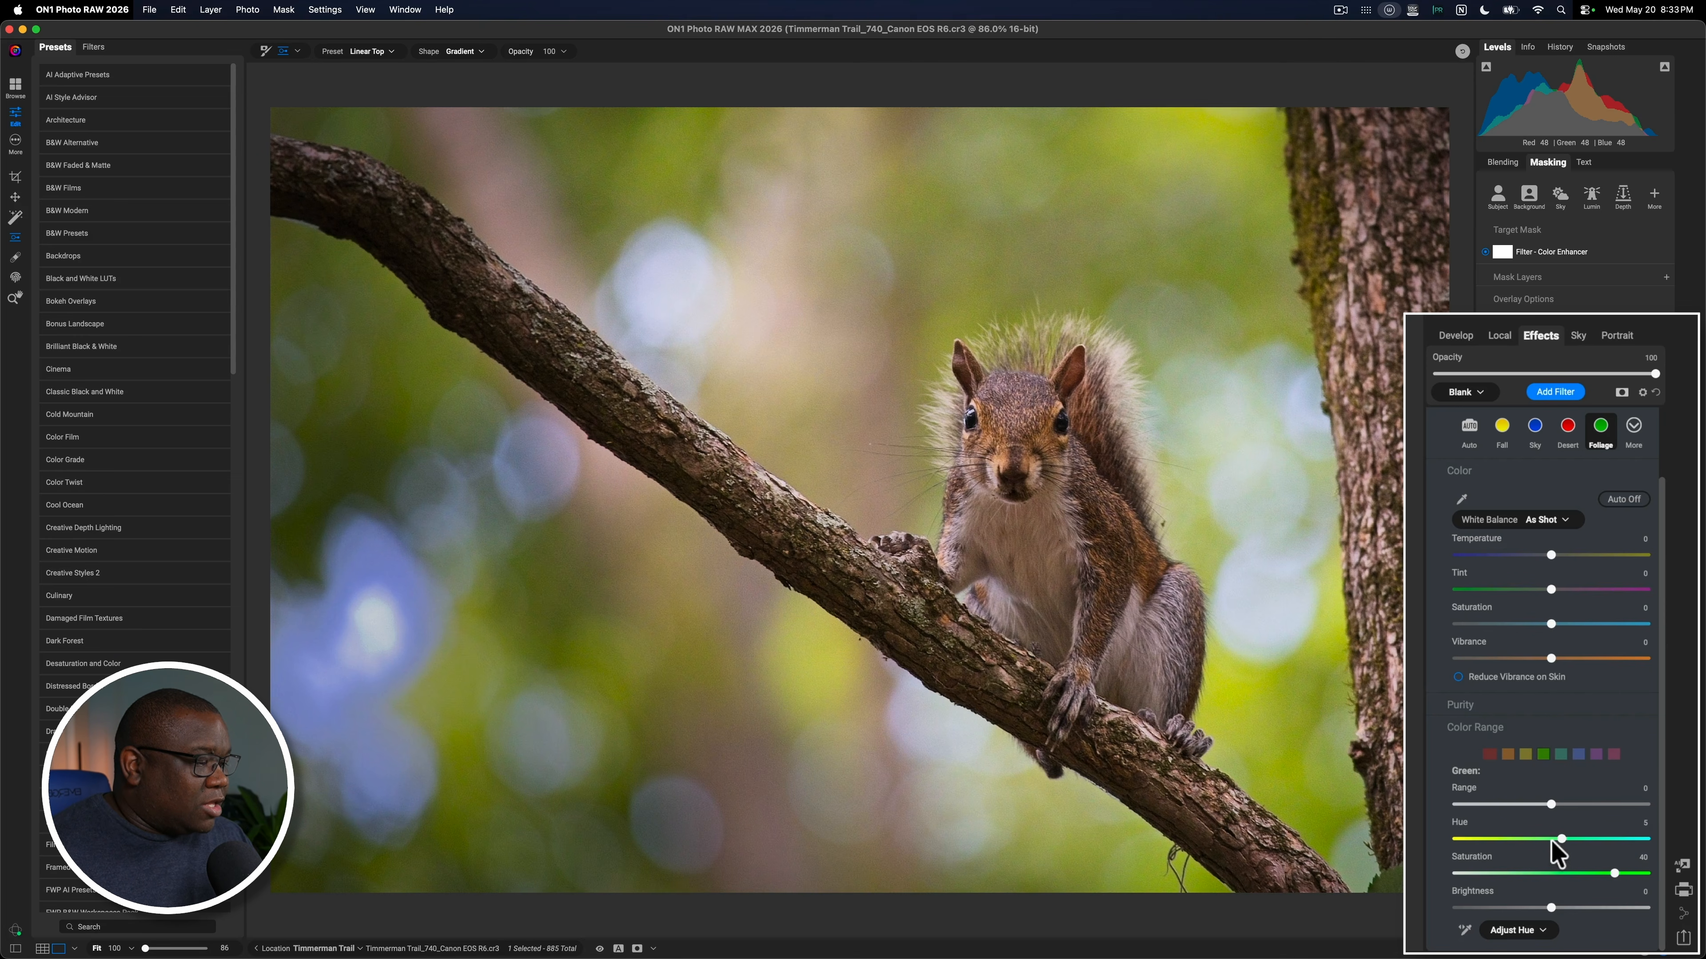
pyautogui.moveTo(1561, 839); pyautogui.dragTo(1543, 843)
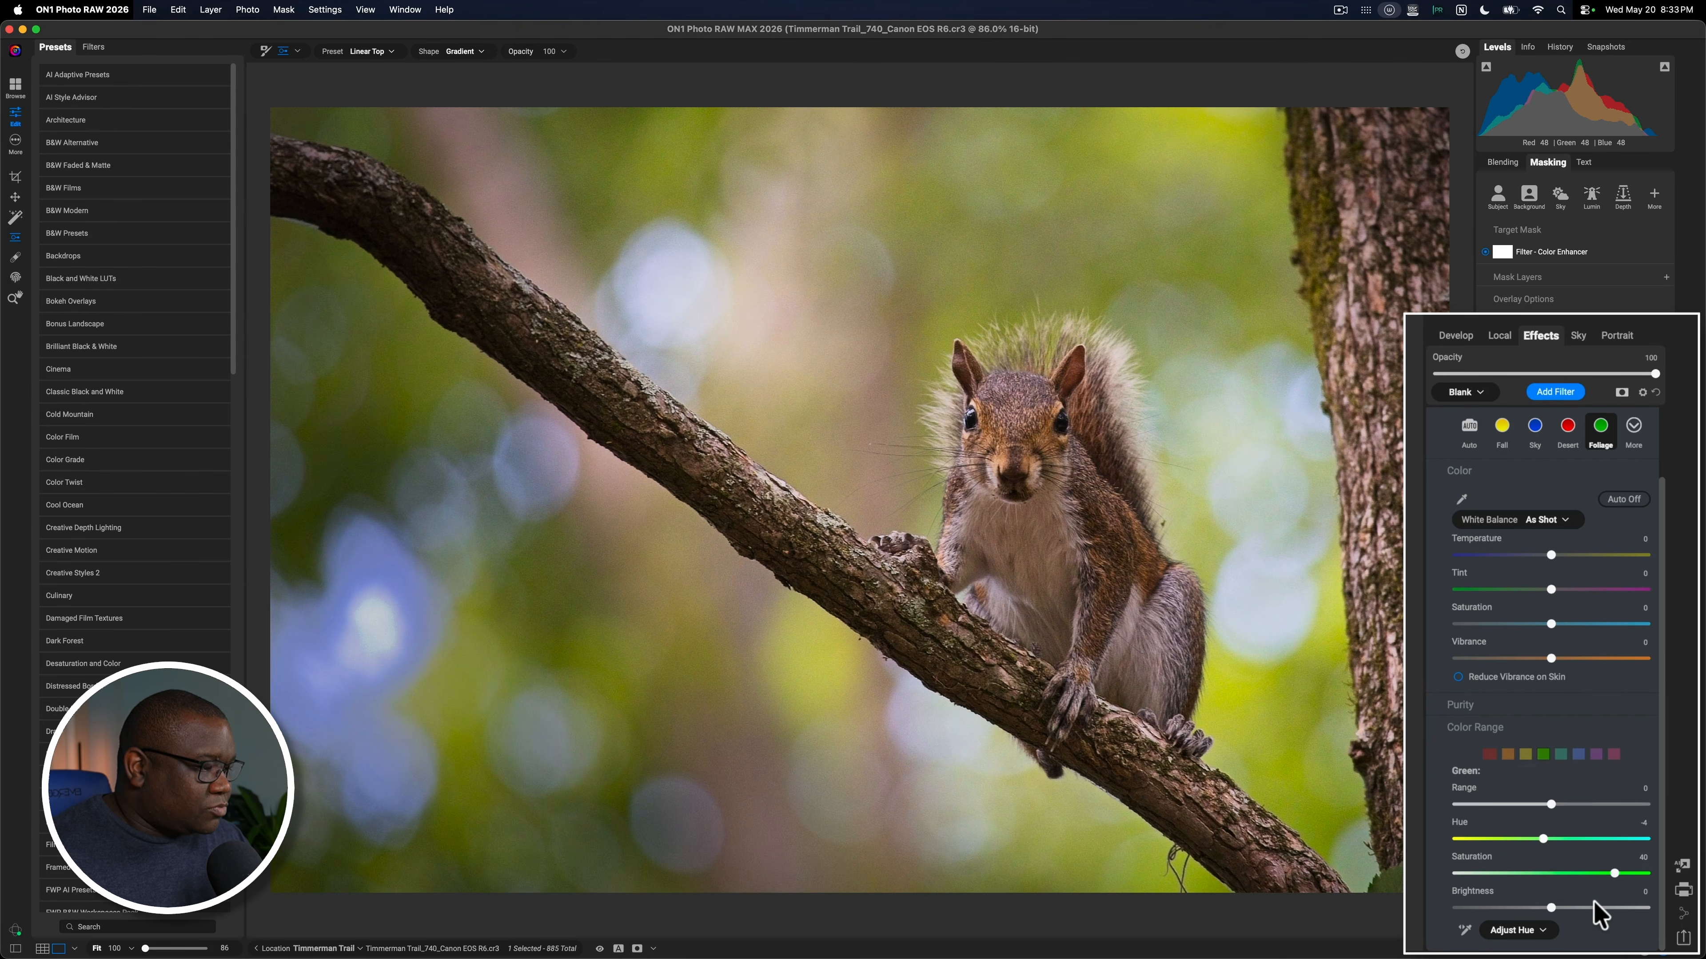
pyautogui.moveTo(1549, 908); pyautogui.dragTo(1535, 908)
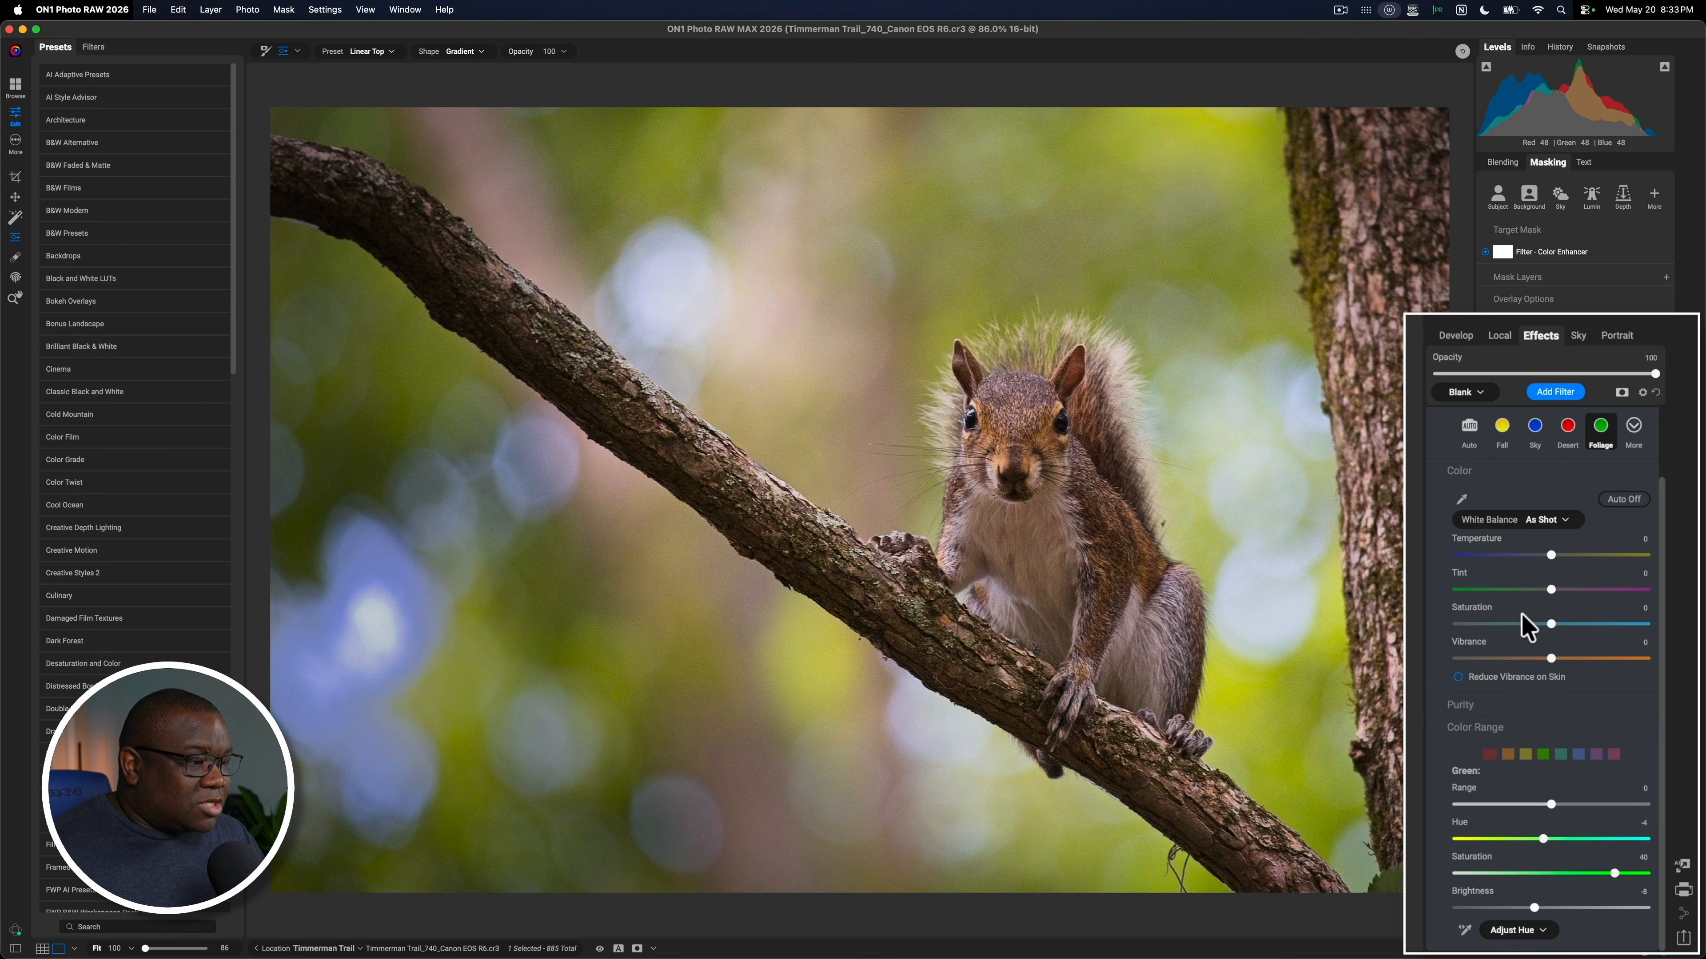
# - Compare the photo with the Color Enhancer filter disabled and enabled
pyautogui.scroll(2, 1565, 511)
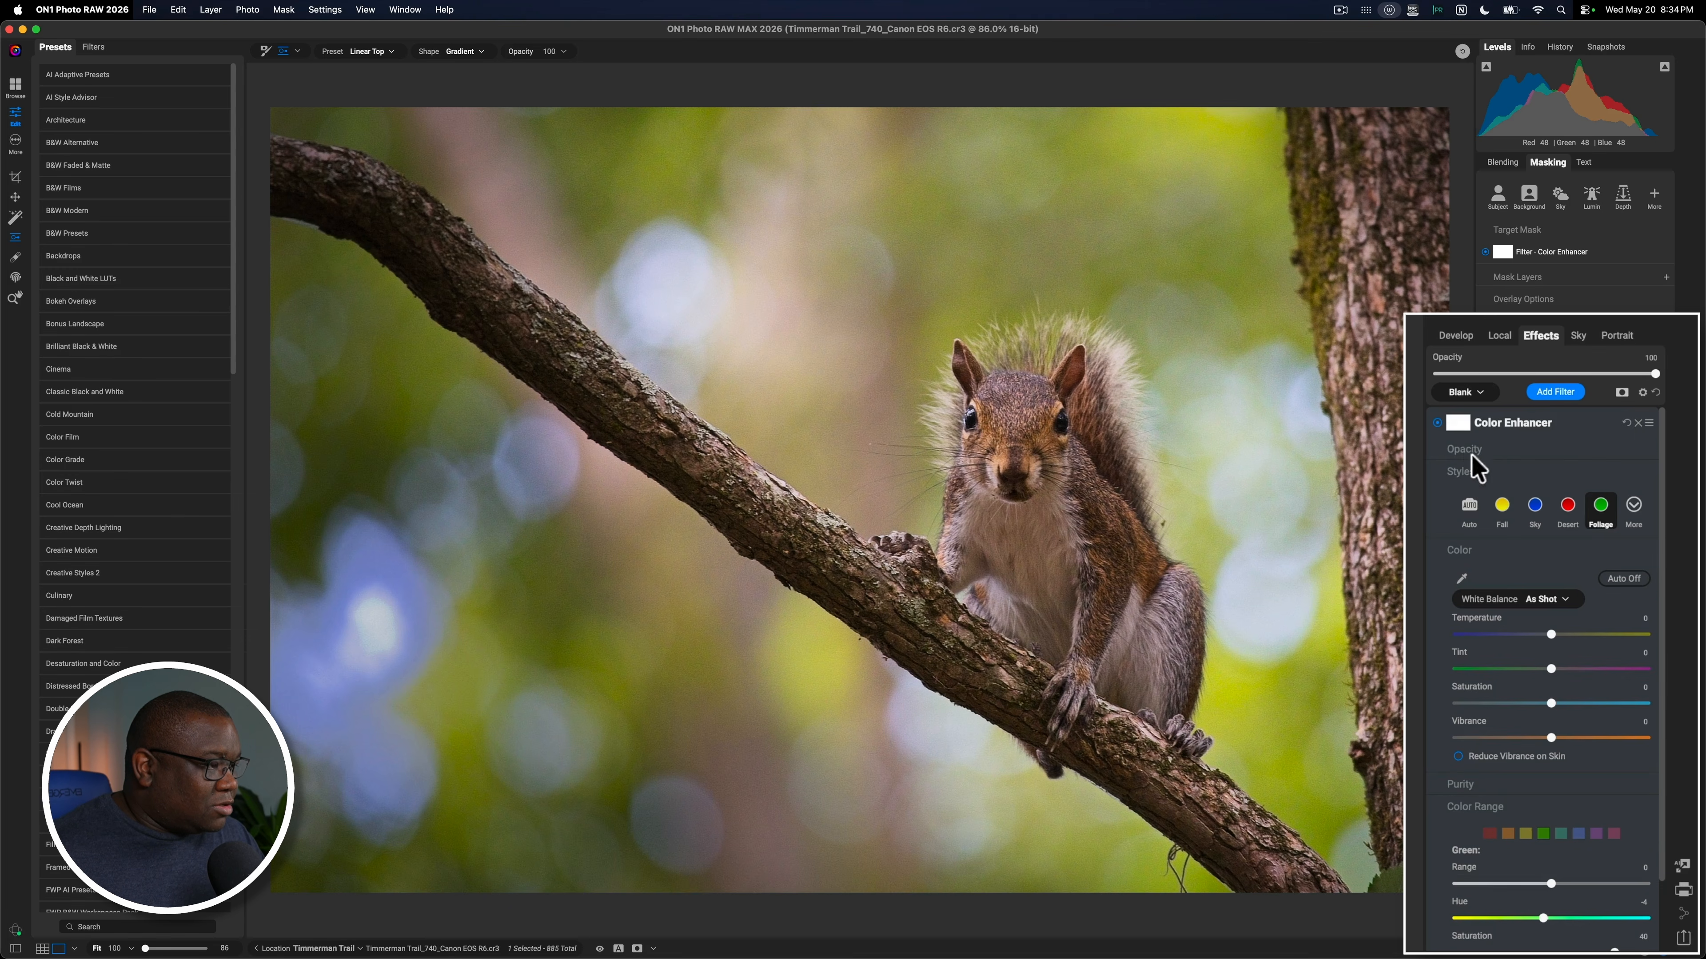
pyautogui.click(1437, 423)
pyautogui.click(1437, 422)
pyautogui.click(1437, 422)
pyautogui.click(1437, 422)
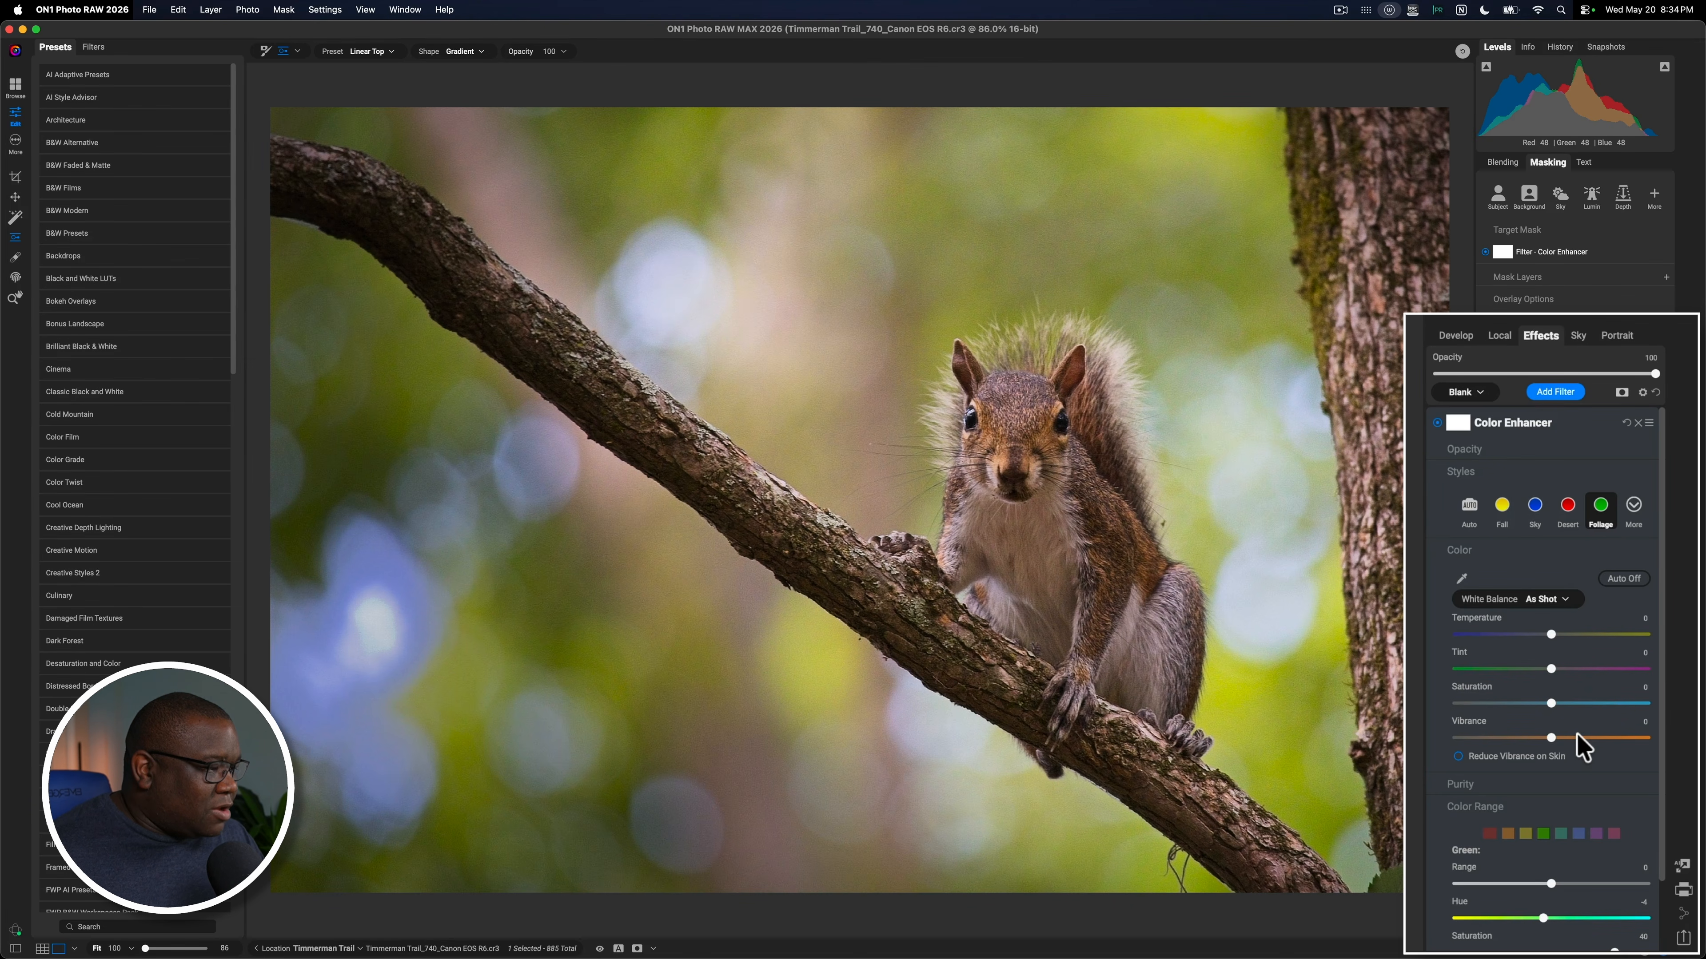
# - Raise the Color Enhancer's vibrance to 17, reduce its opacity to 49, and compare the photo with and without the filter
pyautogui.moveTo(1551, 738); pyautogui.dragTo(1587, 739)
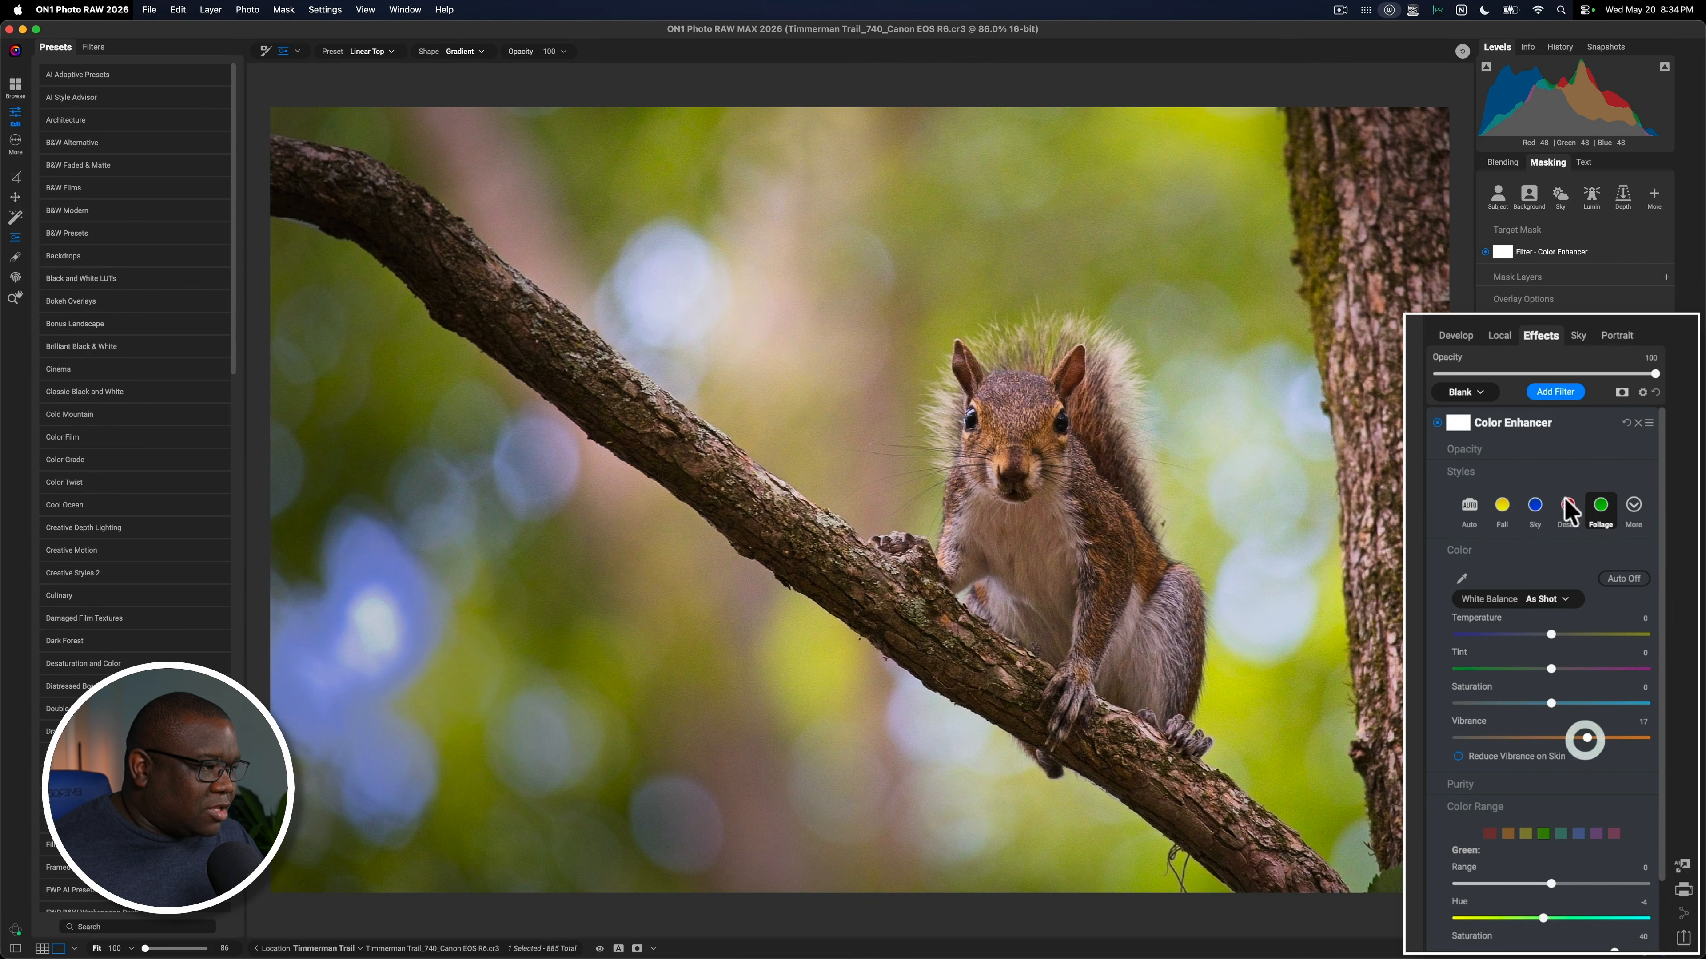
pyautogui.click(1501, 450)
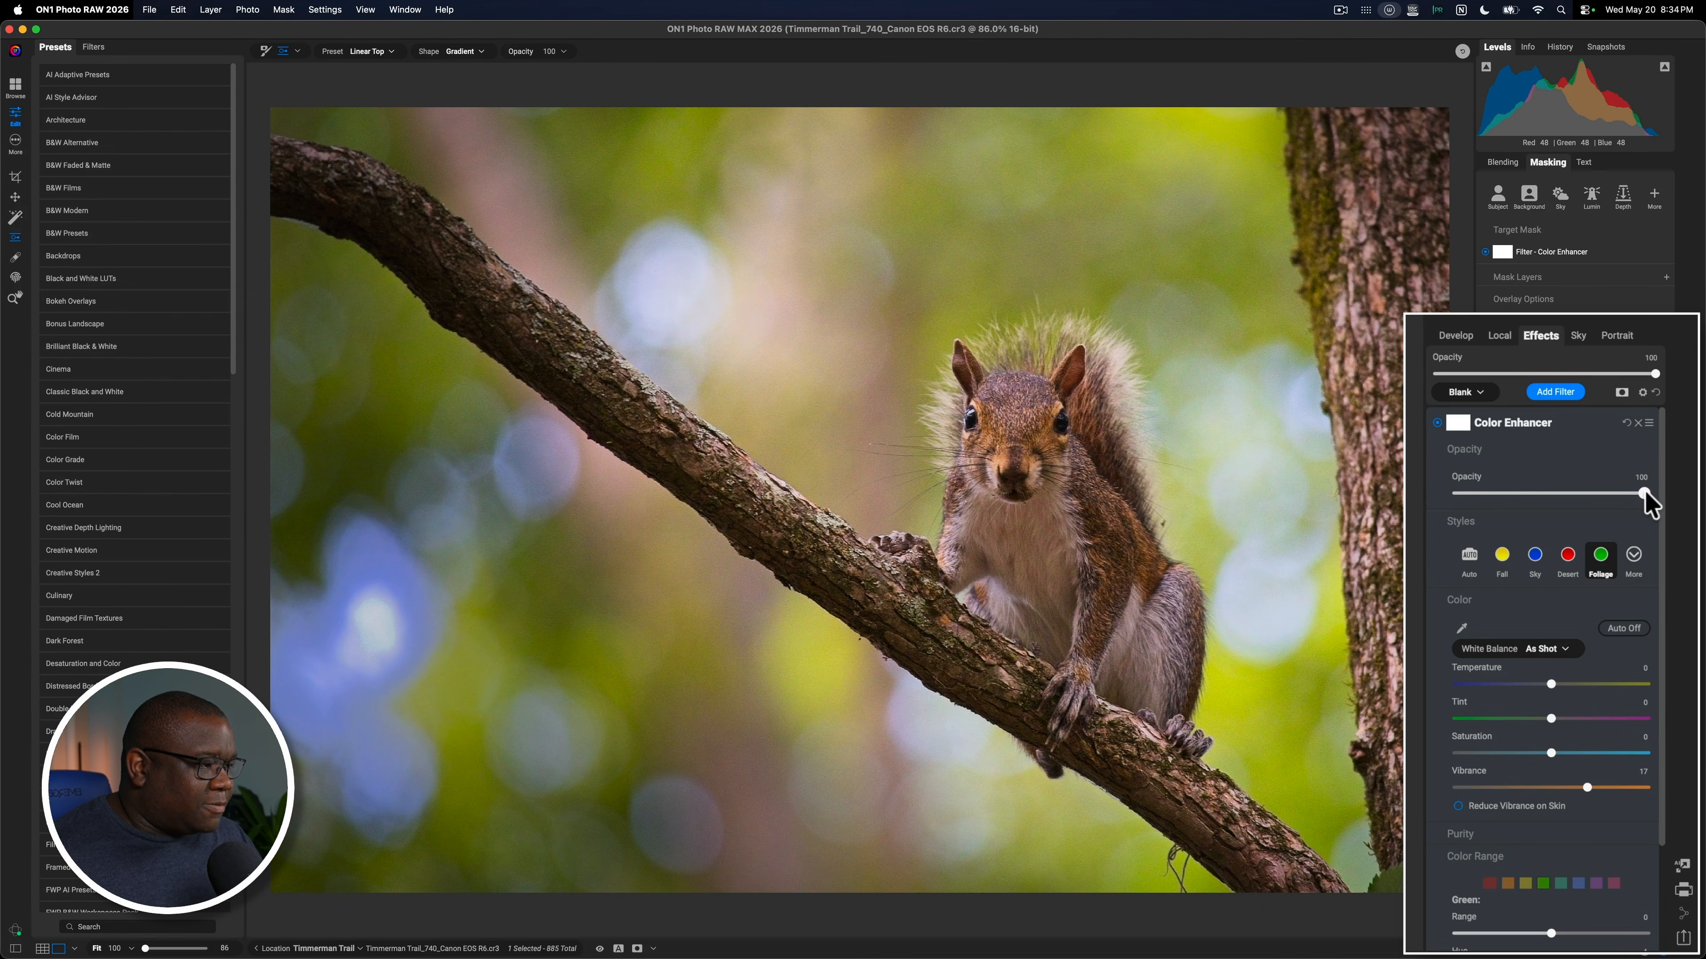
pyautogui.moveTo(1645, 494); pyautogui.dragTo(1540, 496)
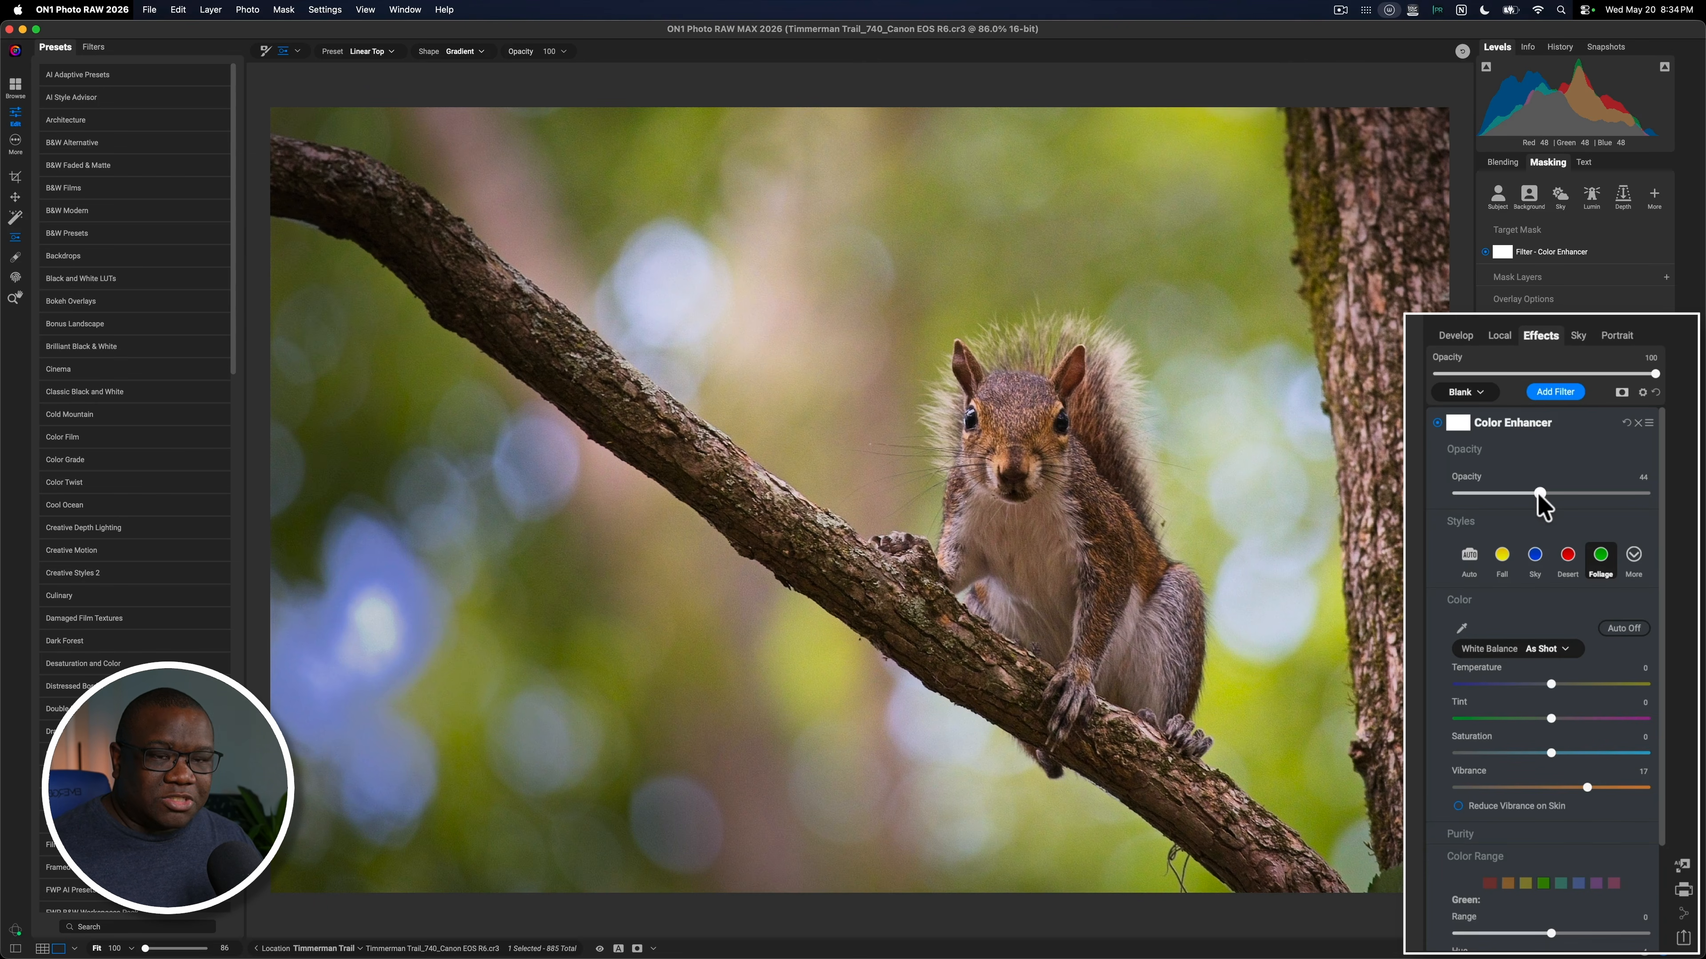
pyautogui.moveTo(1538, 495); pyautogui.dragTo(1548, 497)
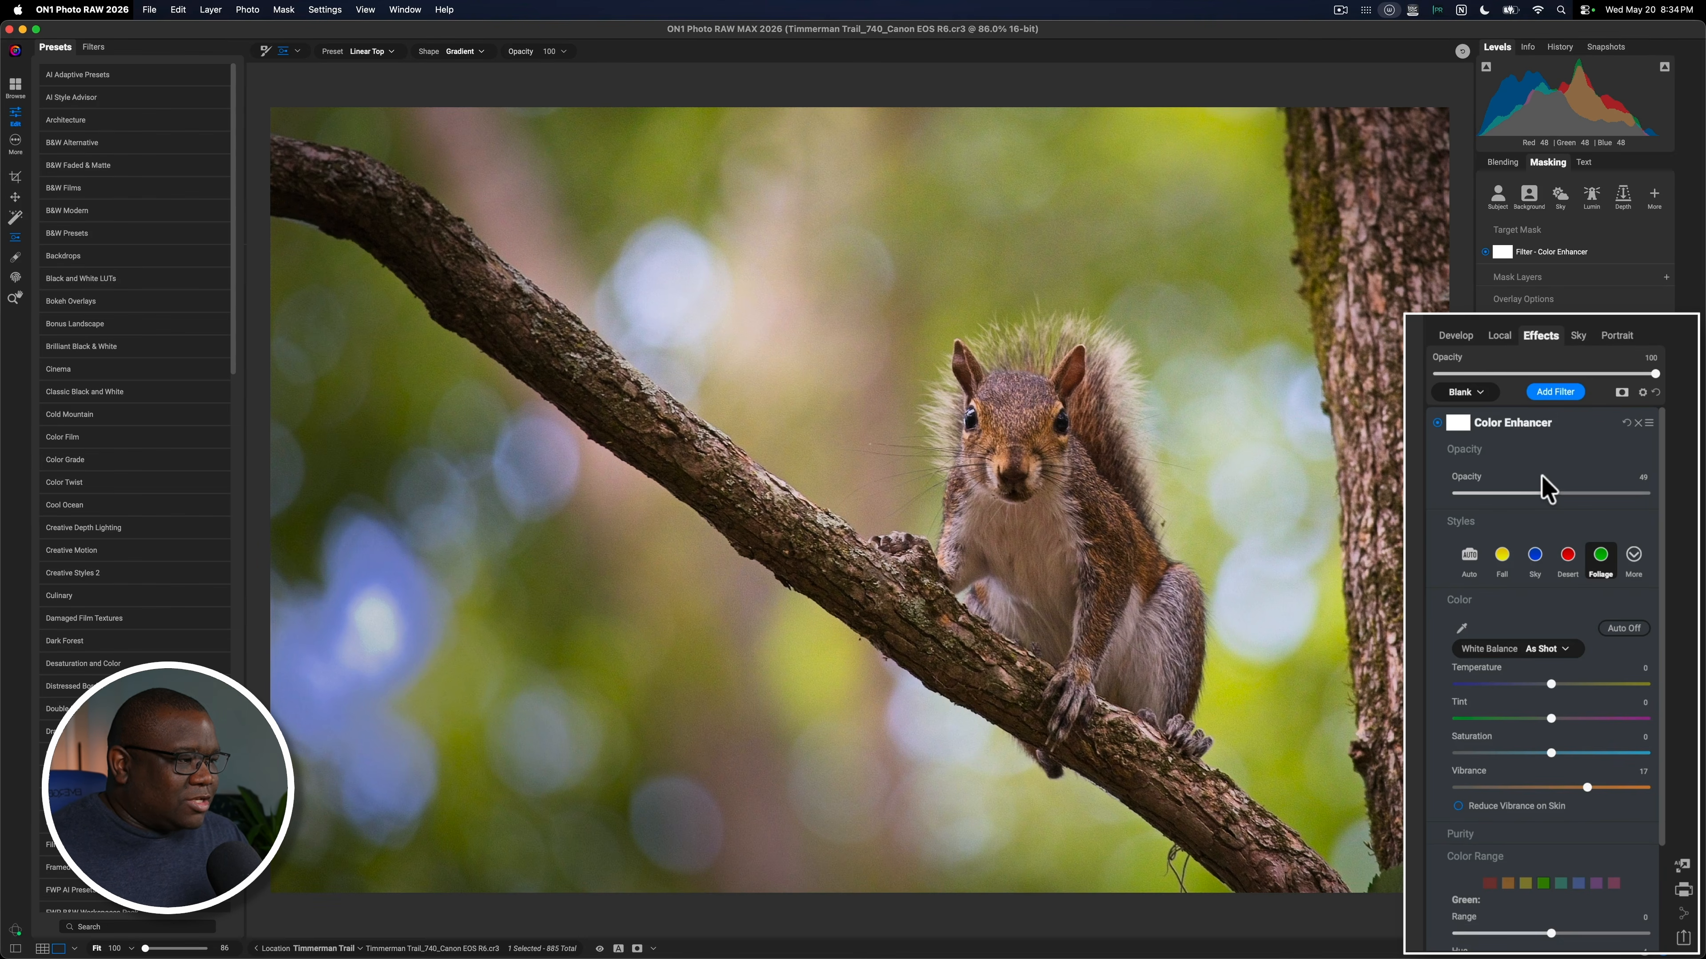
pyautogui.click(1437, 423)
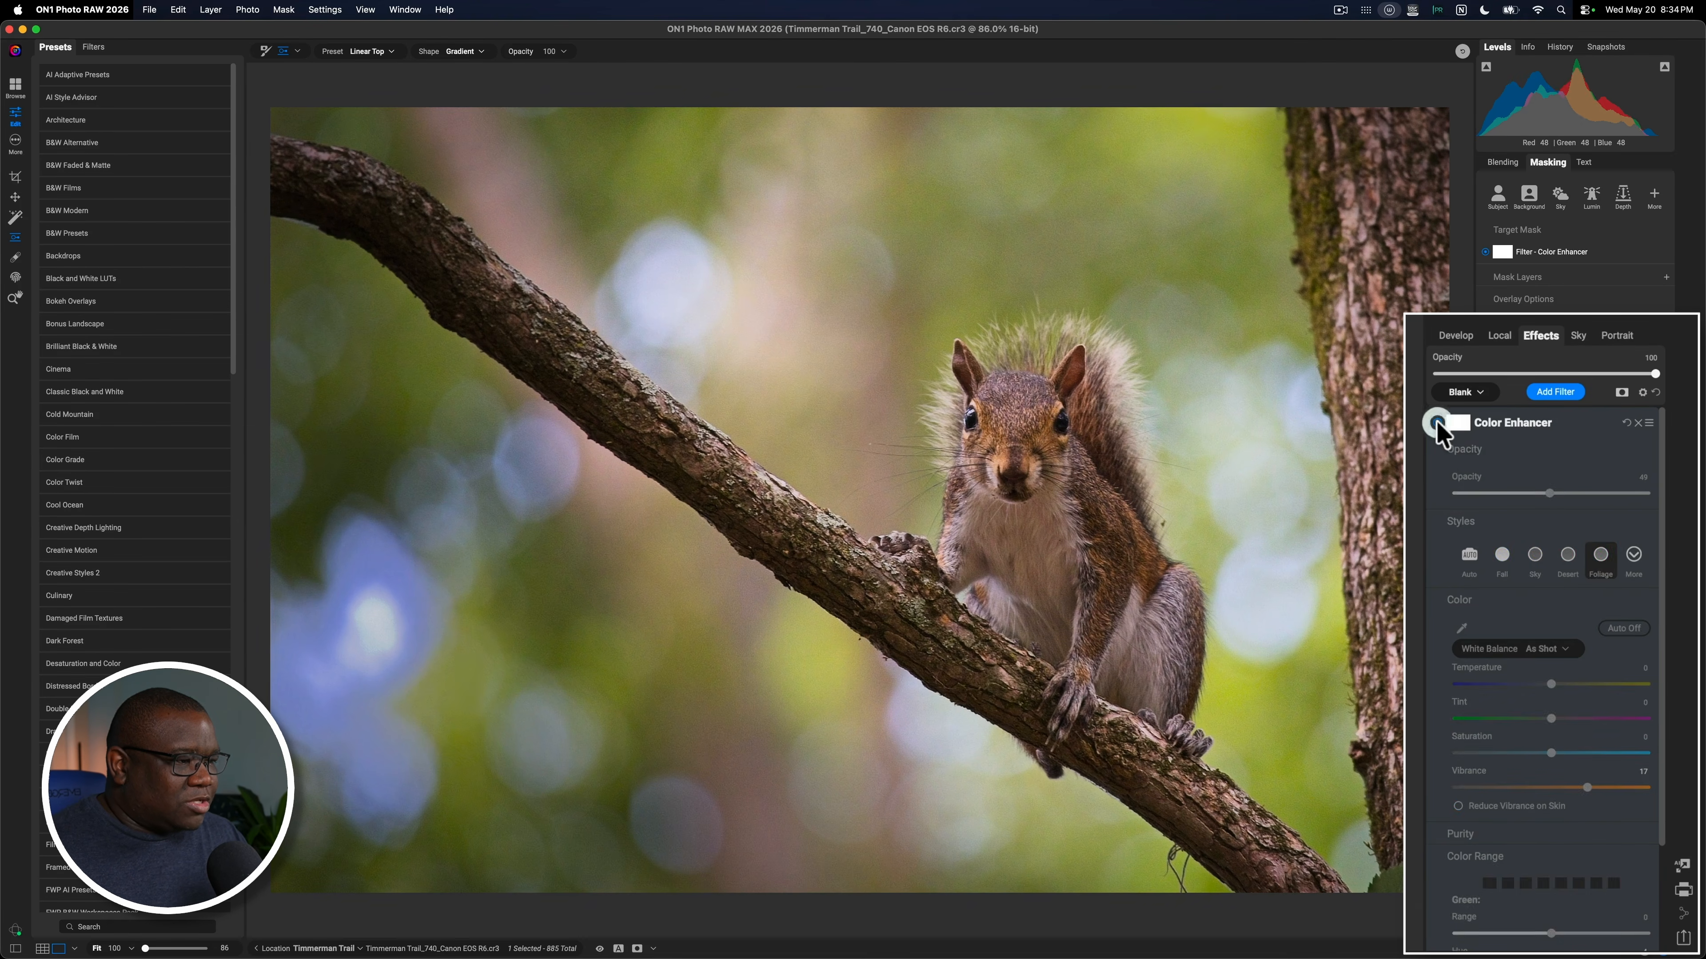
pyautogui.click(1436, 423)
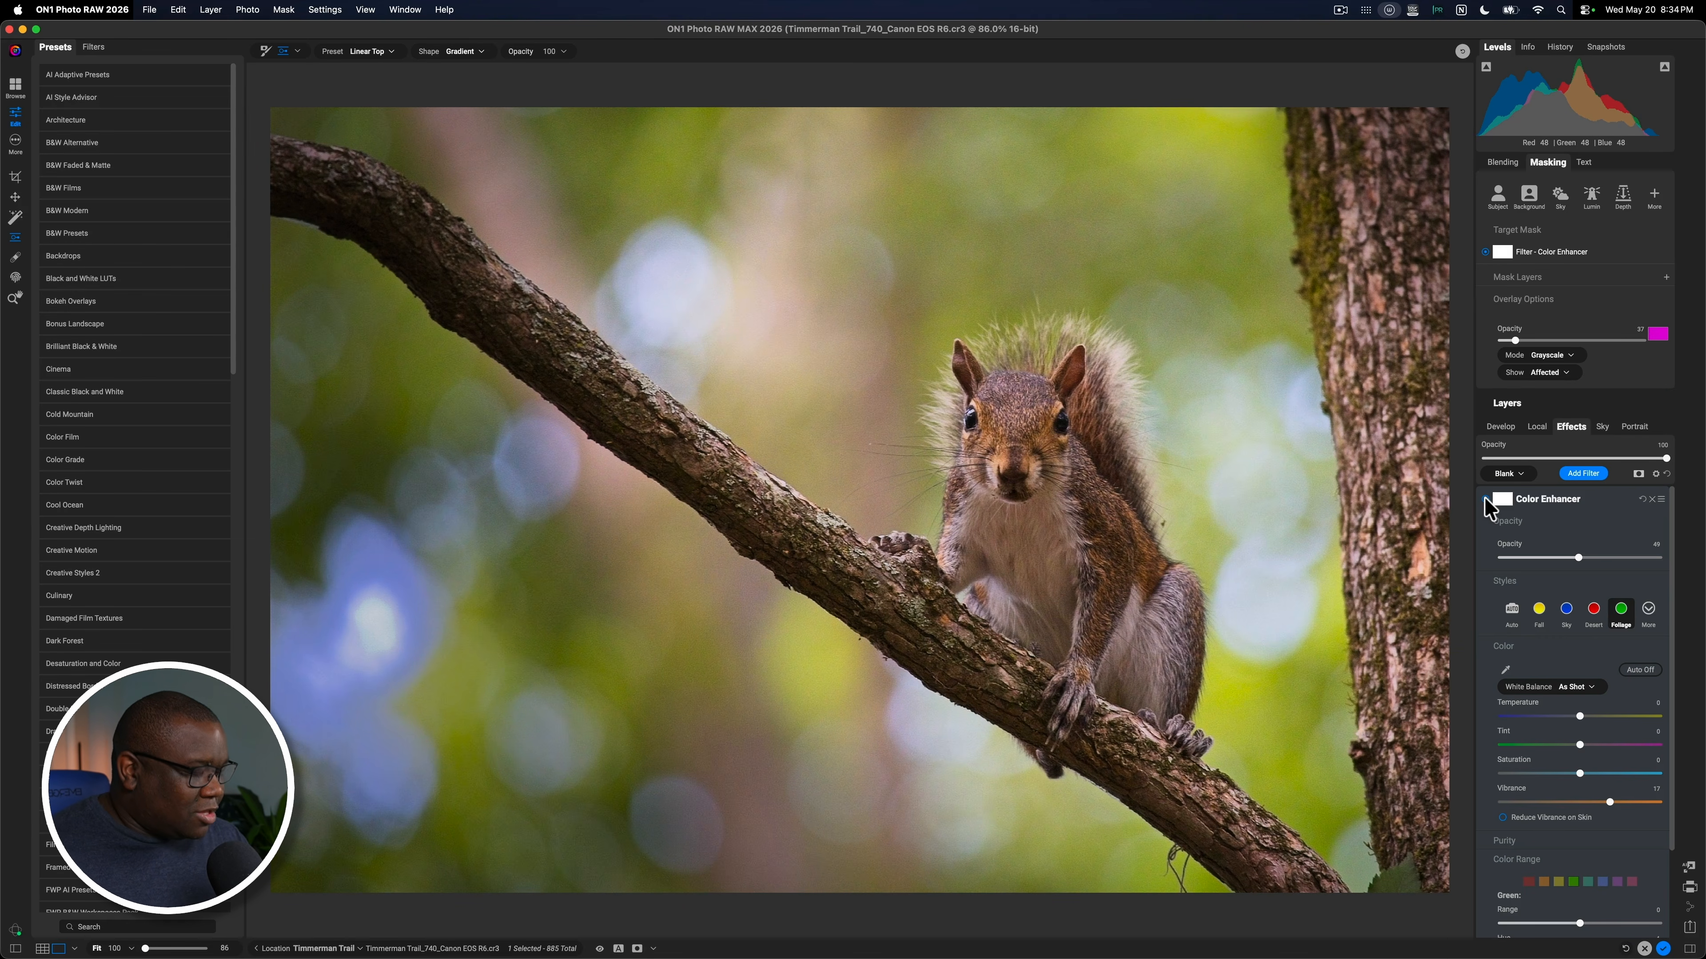
pyautogui.click(1601, 502)
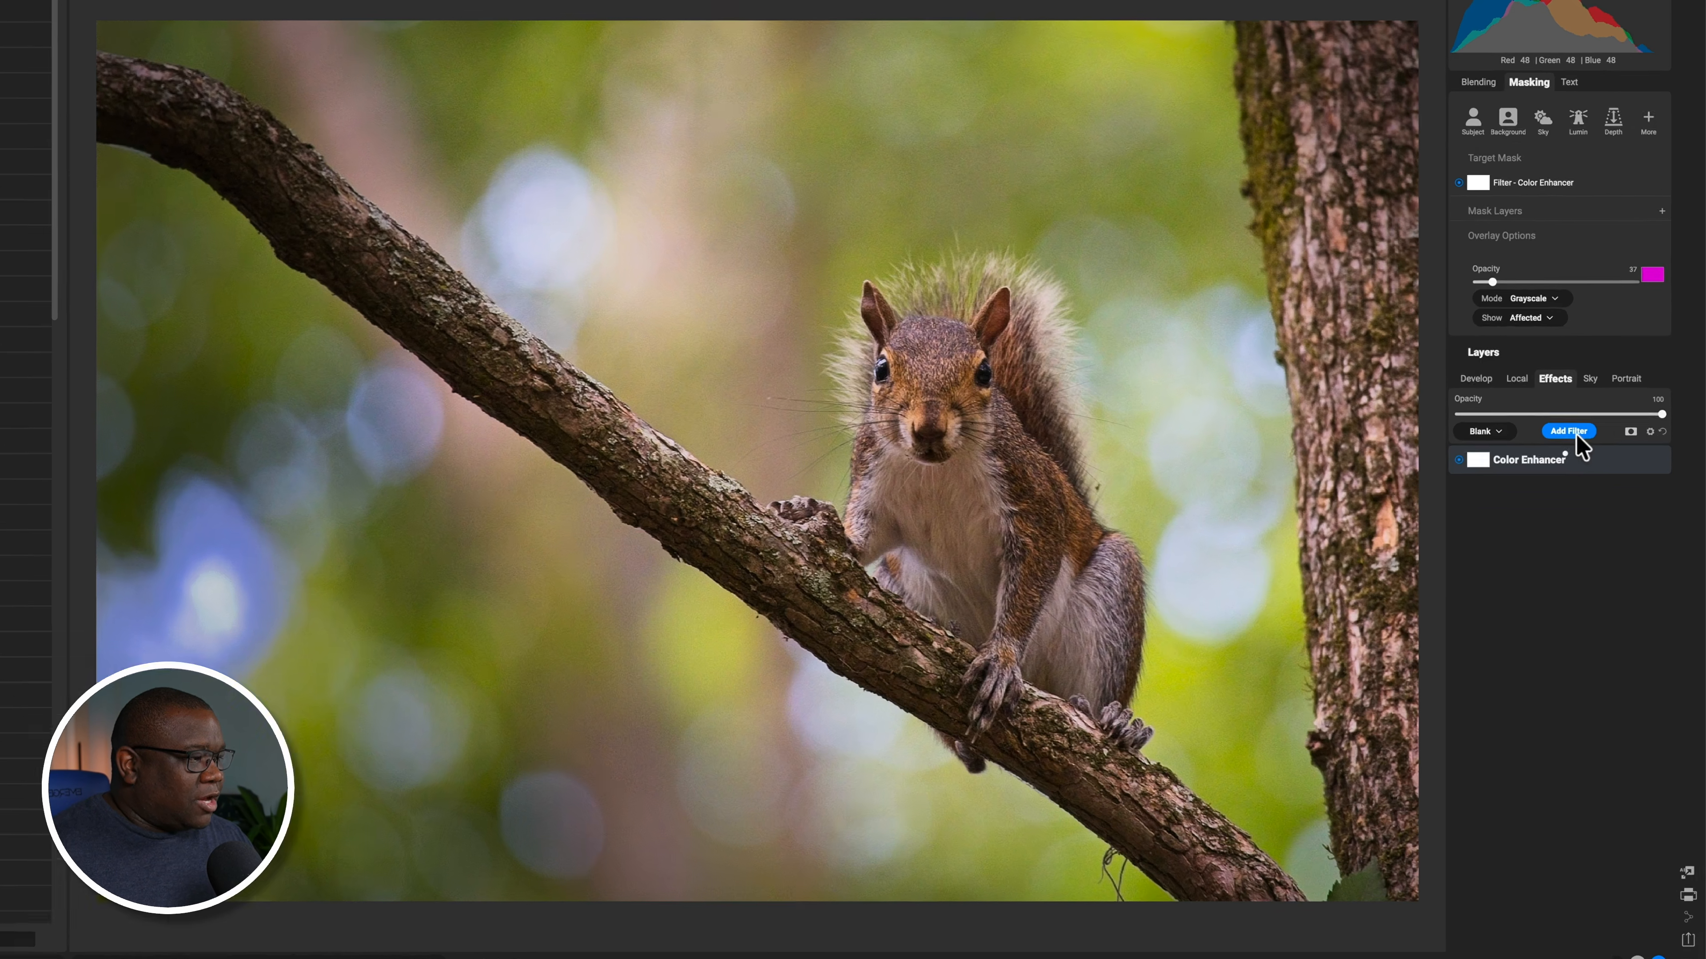
# - Add a Glow filter with the amount set to 35 and compare the photo with and without it
pyautogui.click(1585, 474)
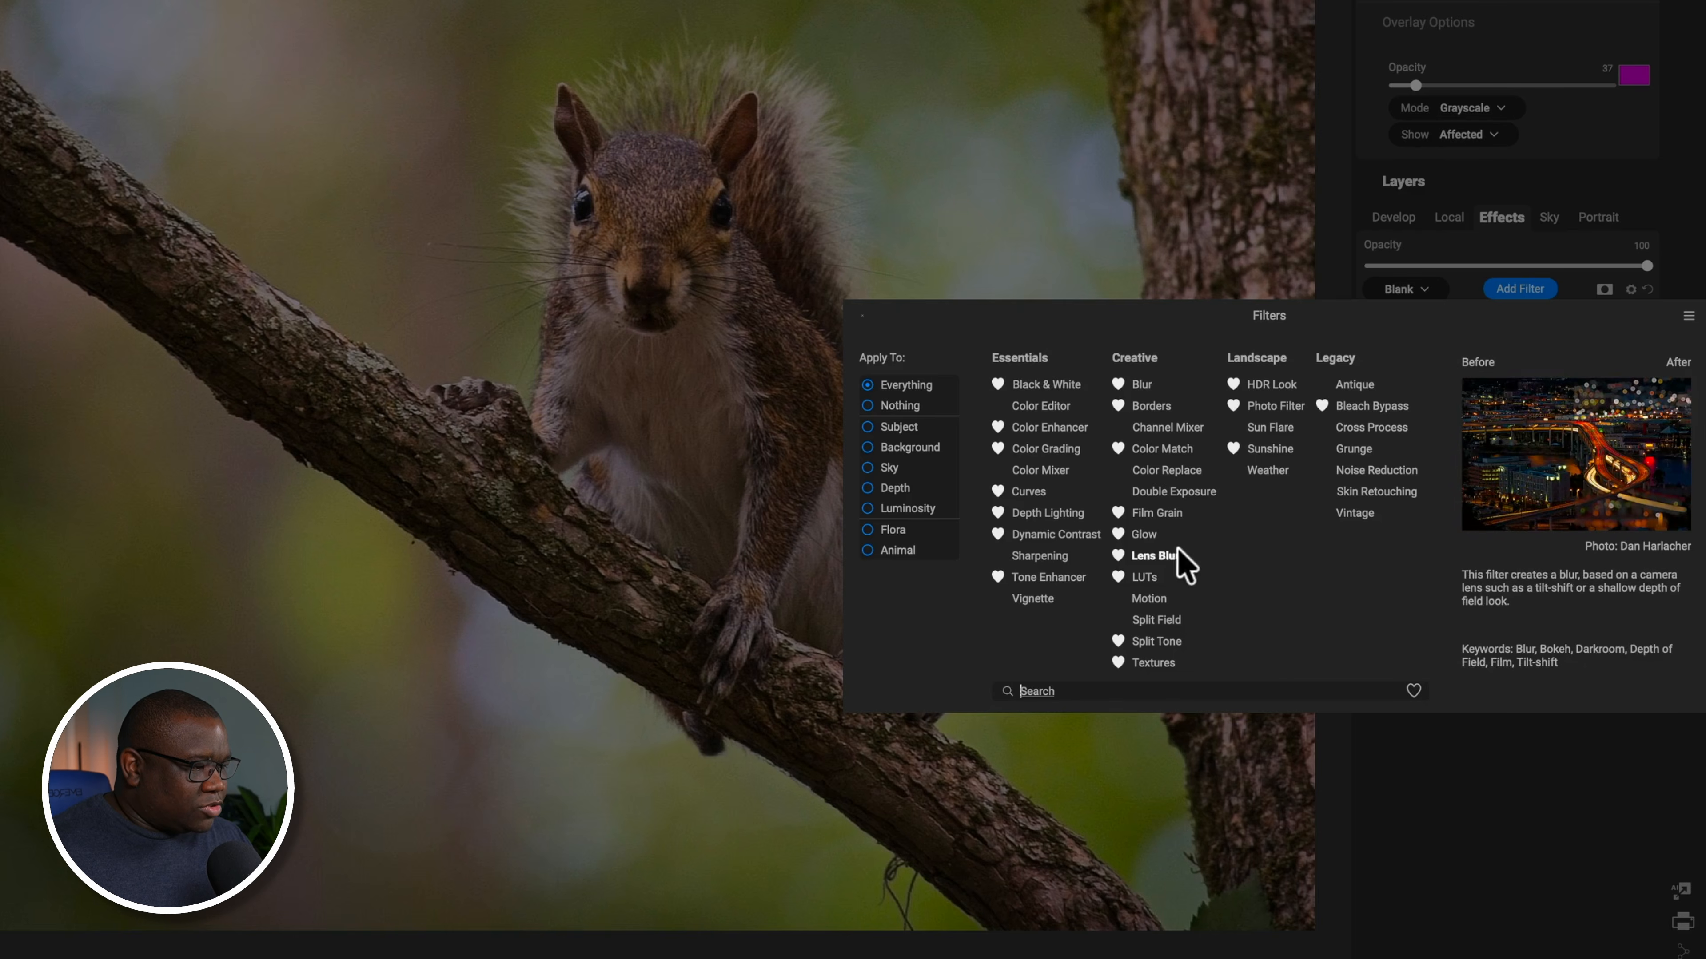
pyautogui.click(1148, 536)
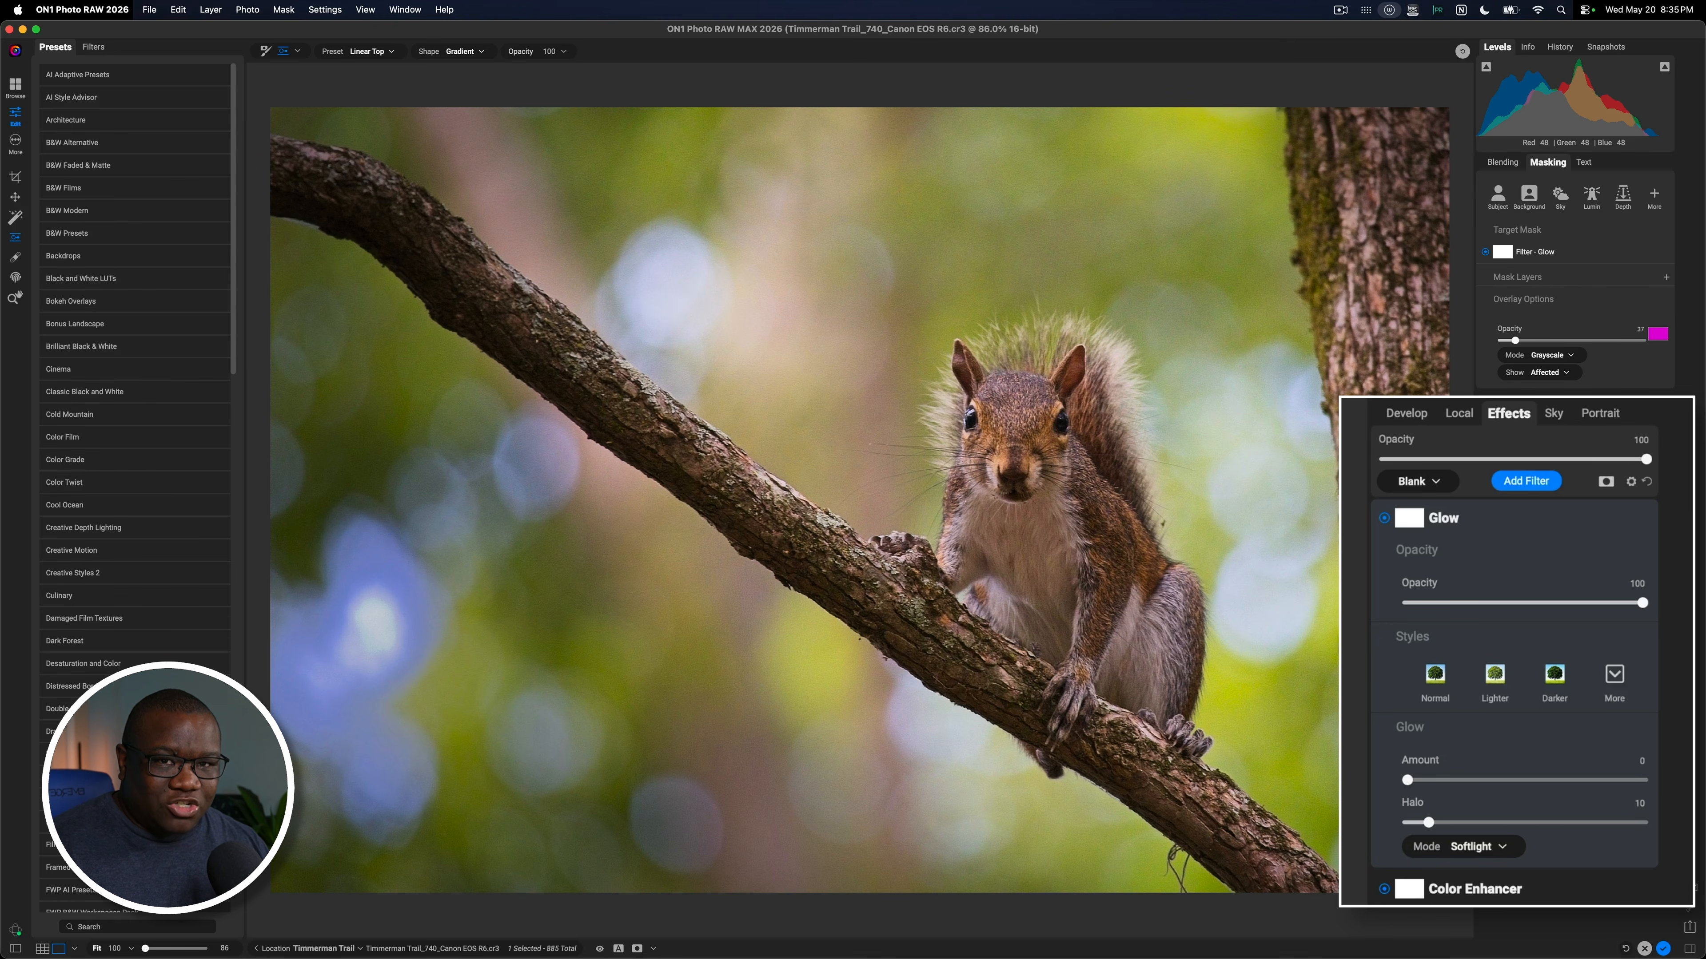
pyautogui.moveTo(1407, 781); pyautogui.dragTo(1456, 781)
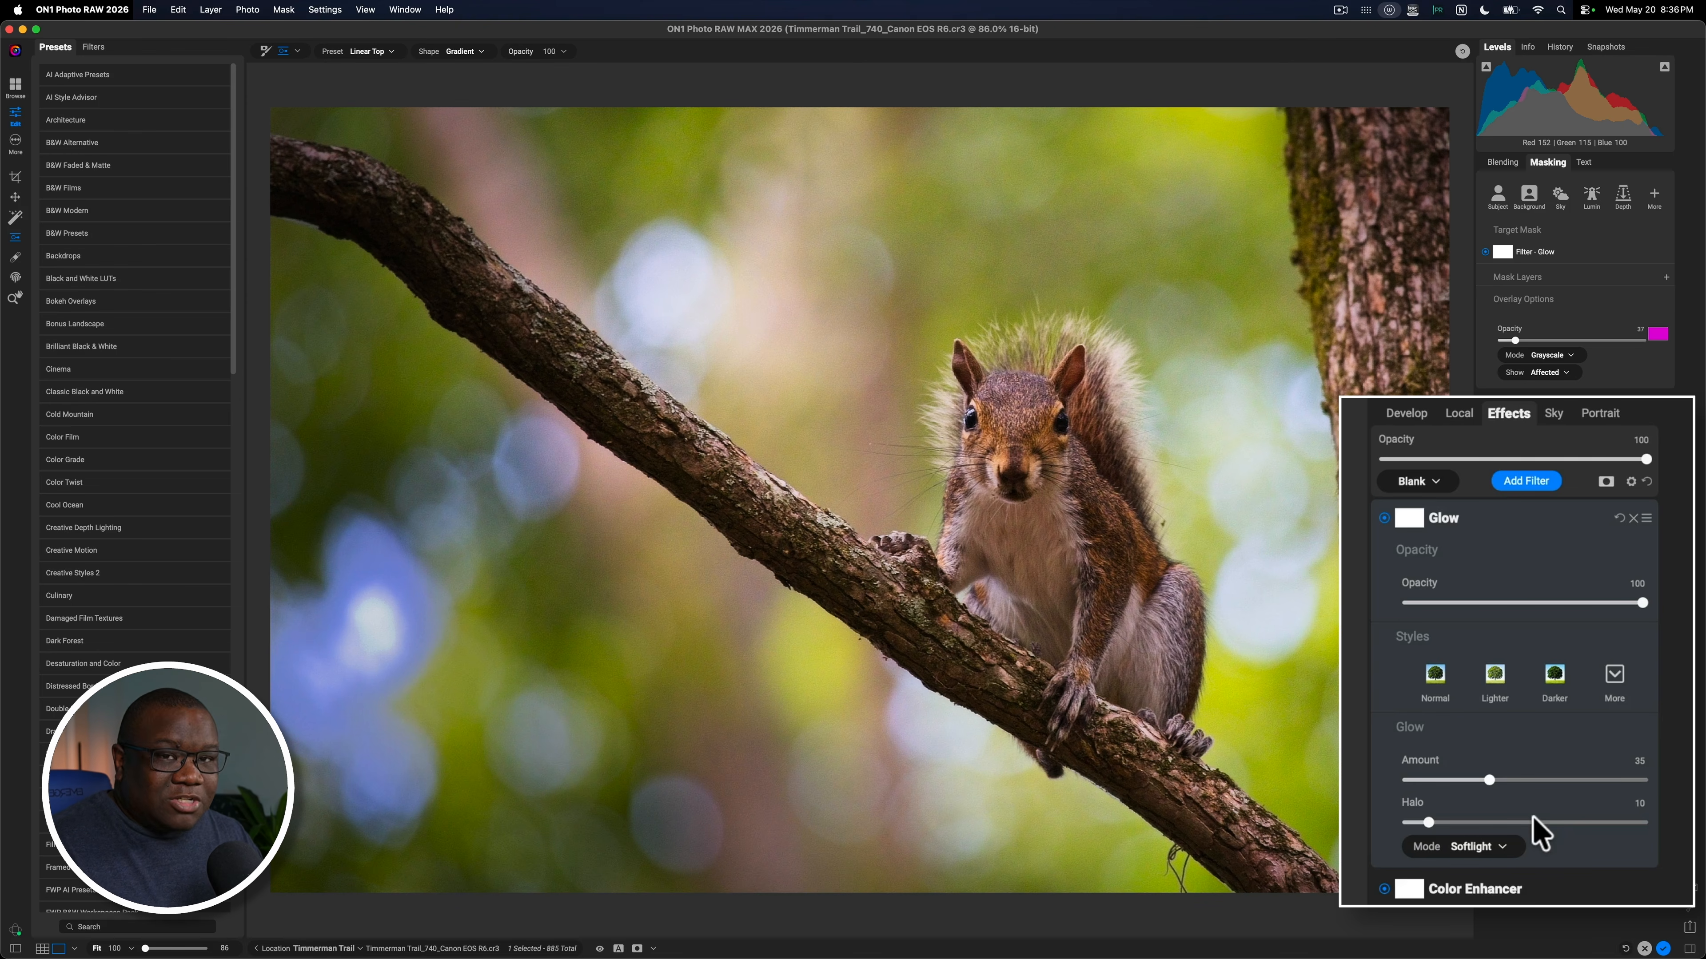
pyautogui.click(1383, 519)
pyautogui.click(1383, 519)
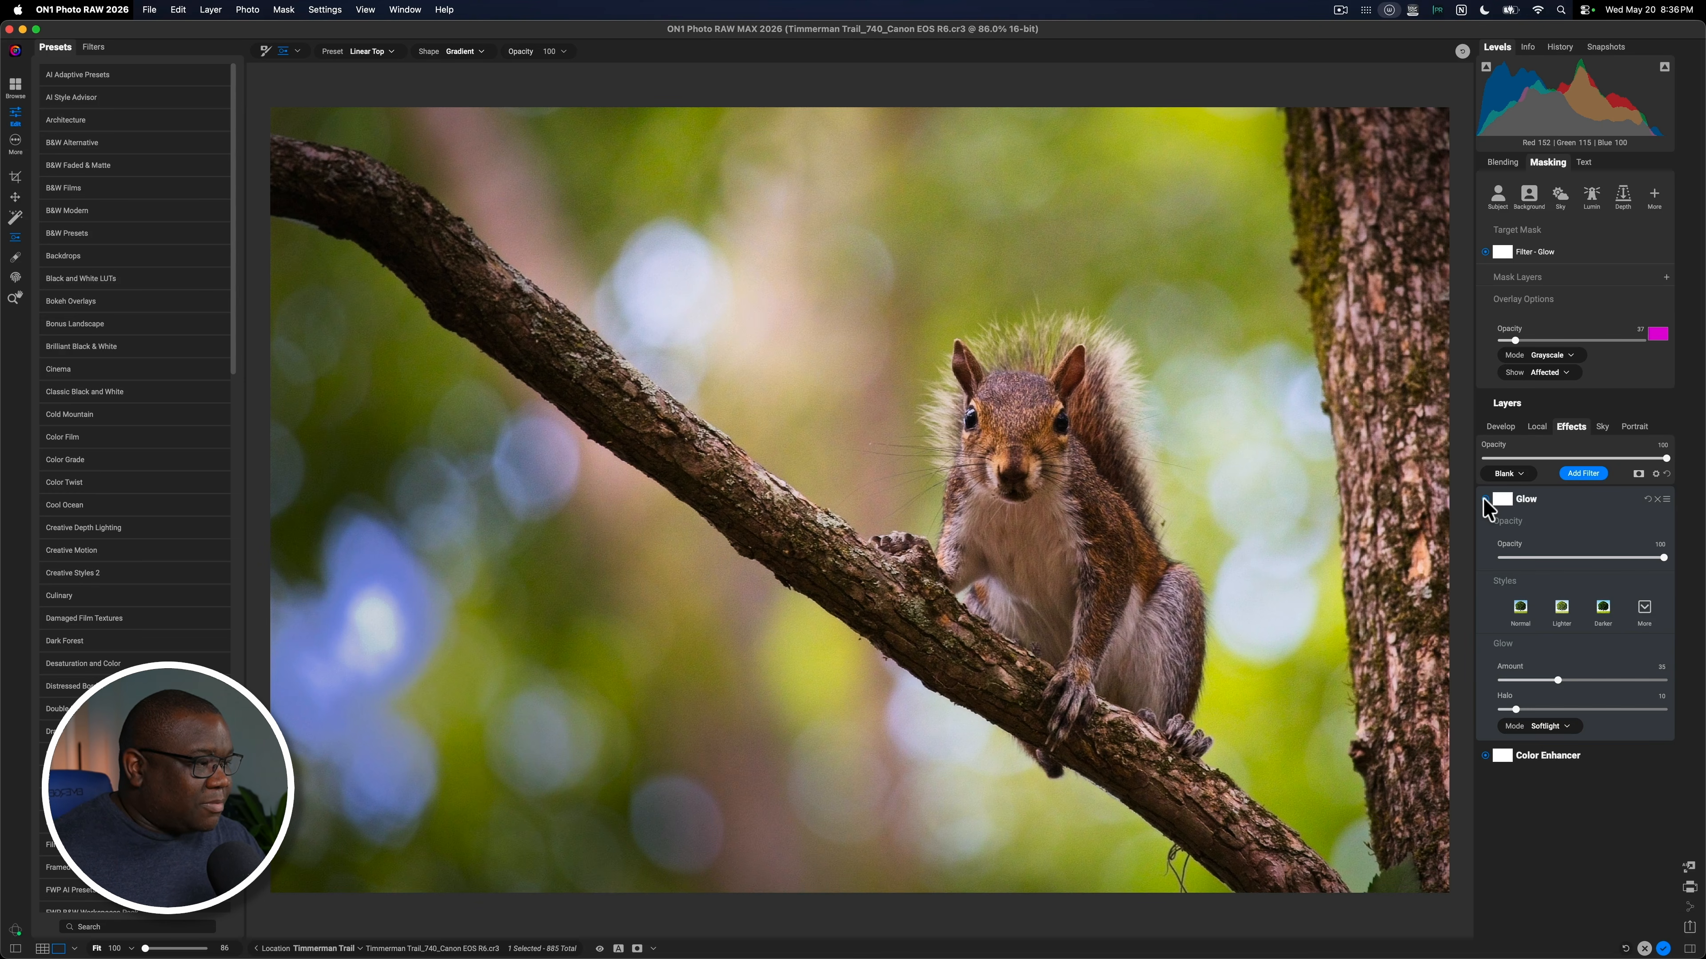
pyautogui.click(1544, 504)
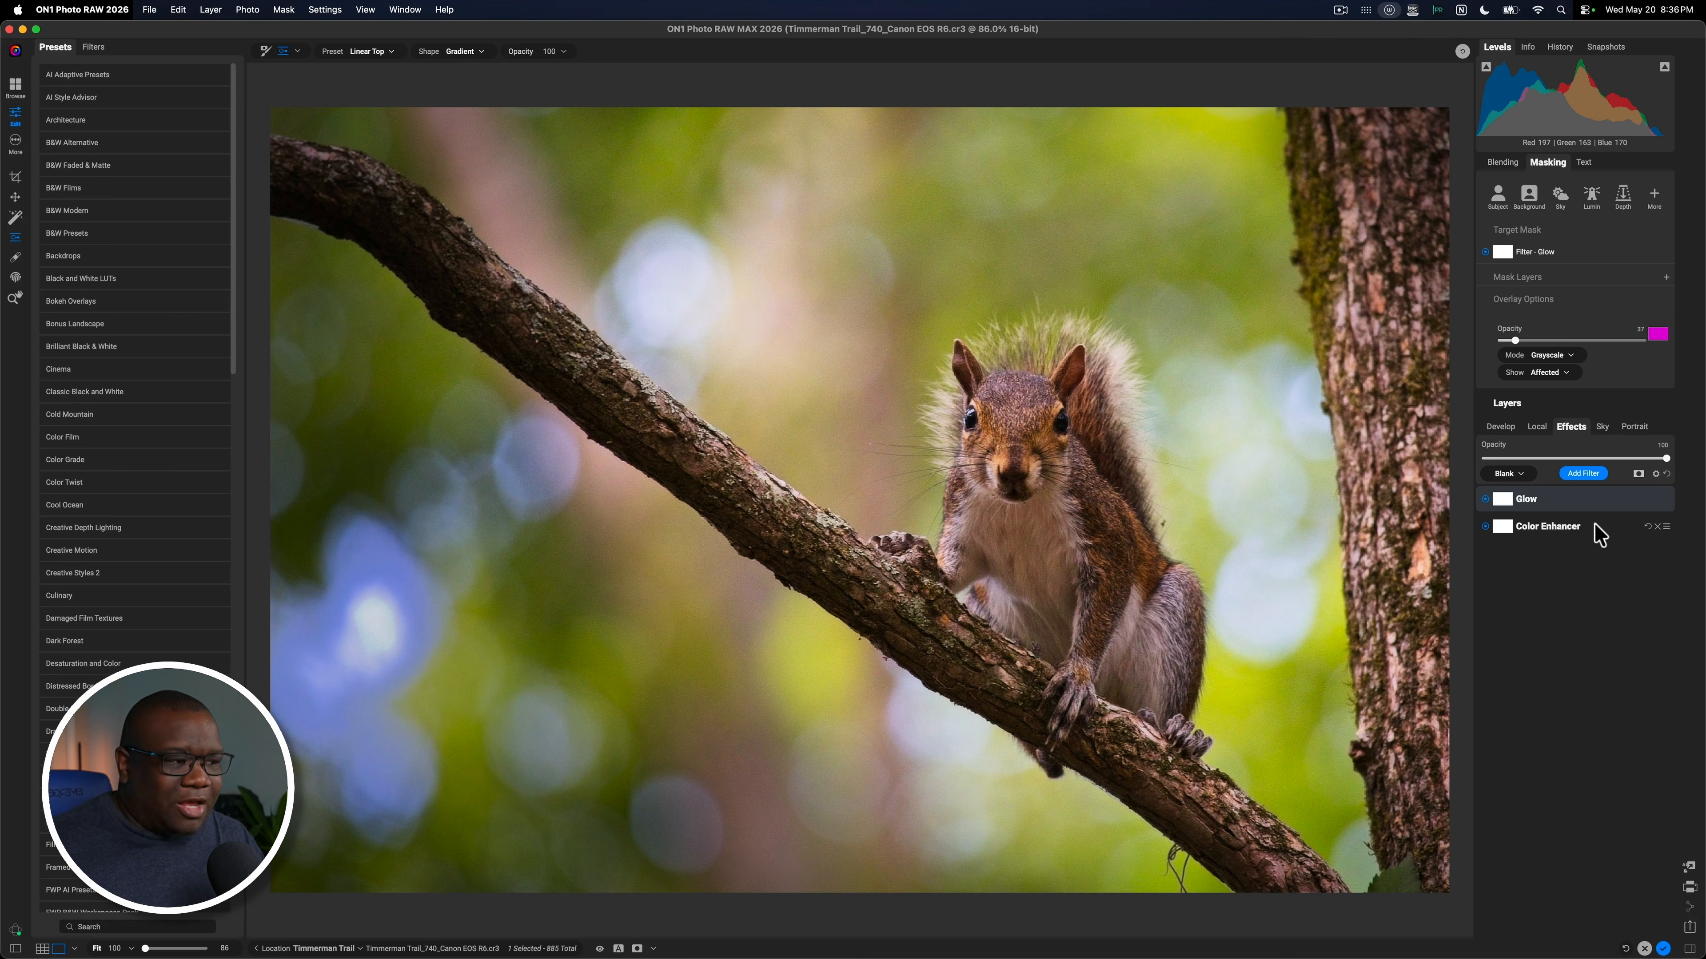
# - Add a Sharpening filter above the Glow filter
pyautogui.click(1580, 475)
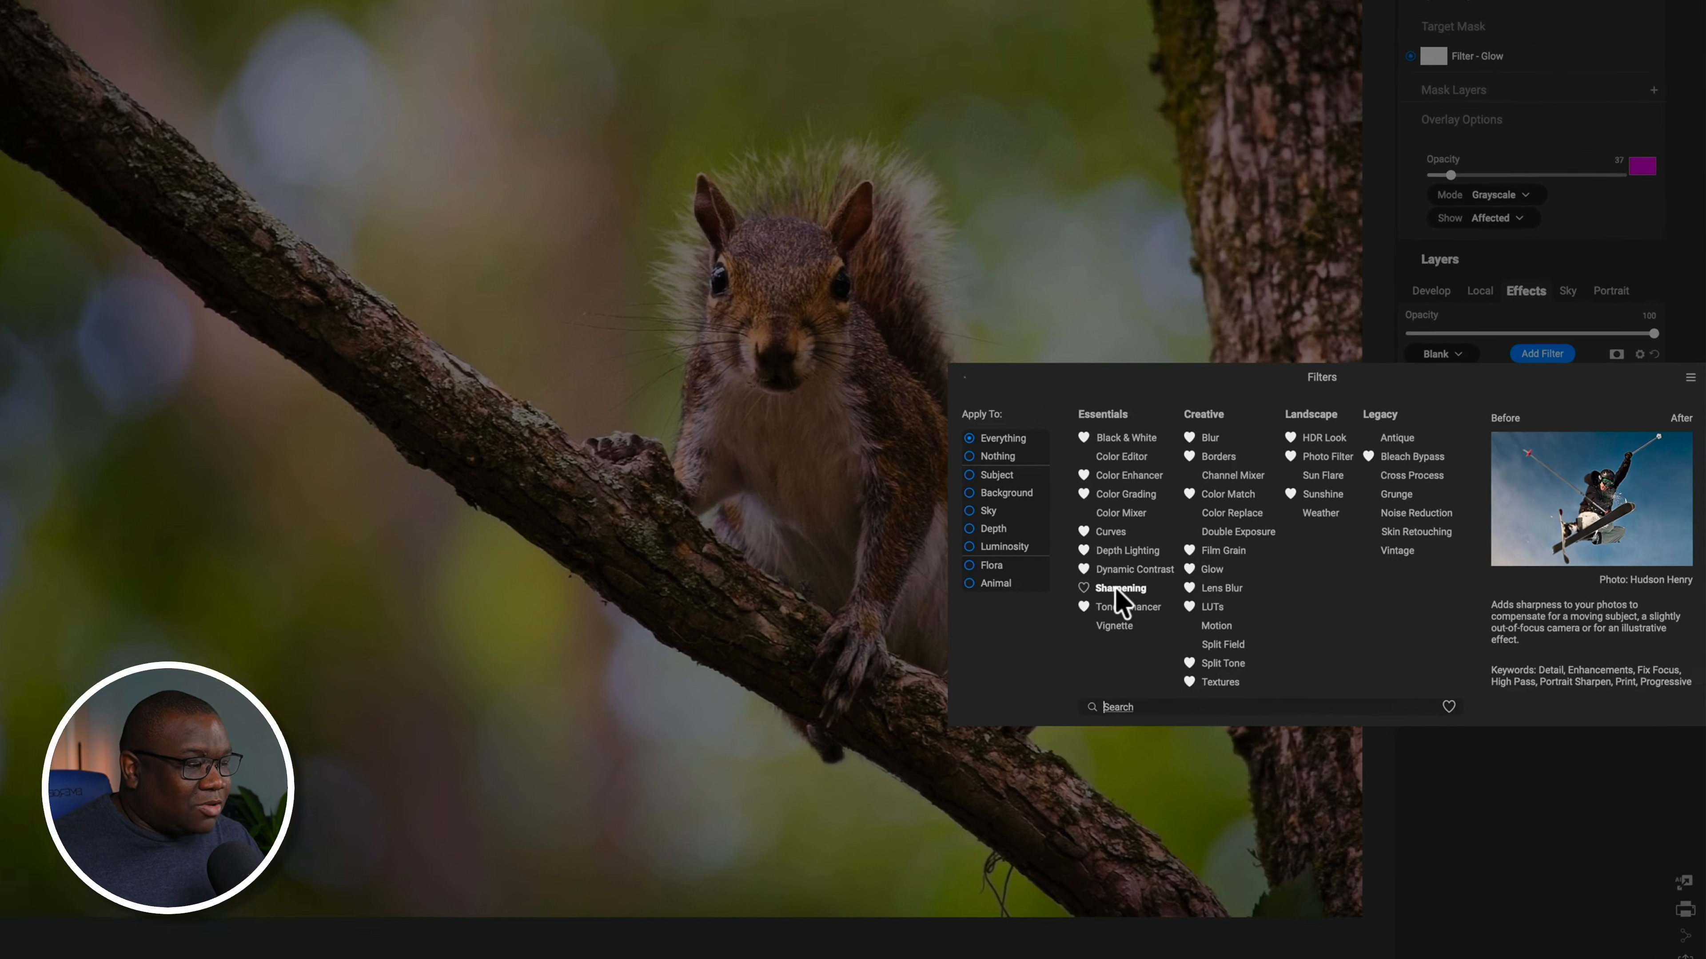
pyautogui.click(1040, 556)
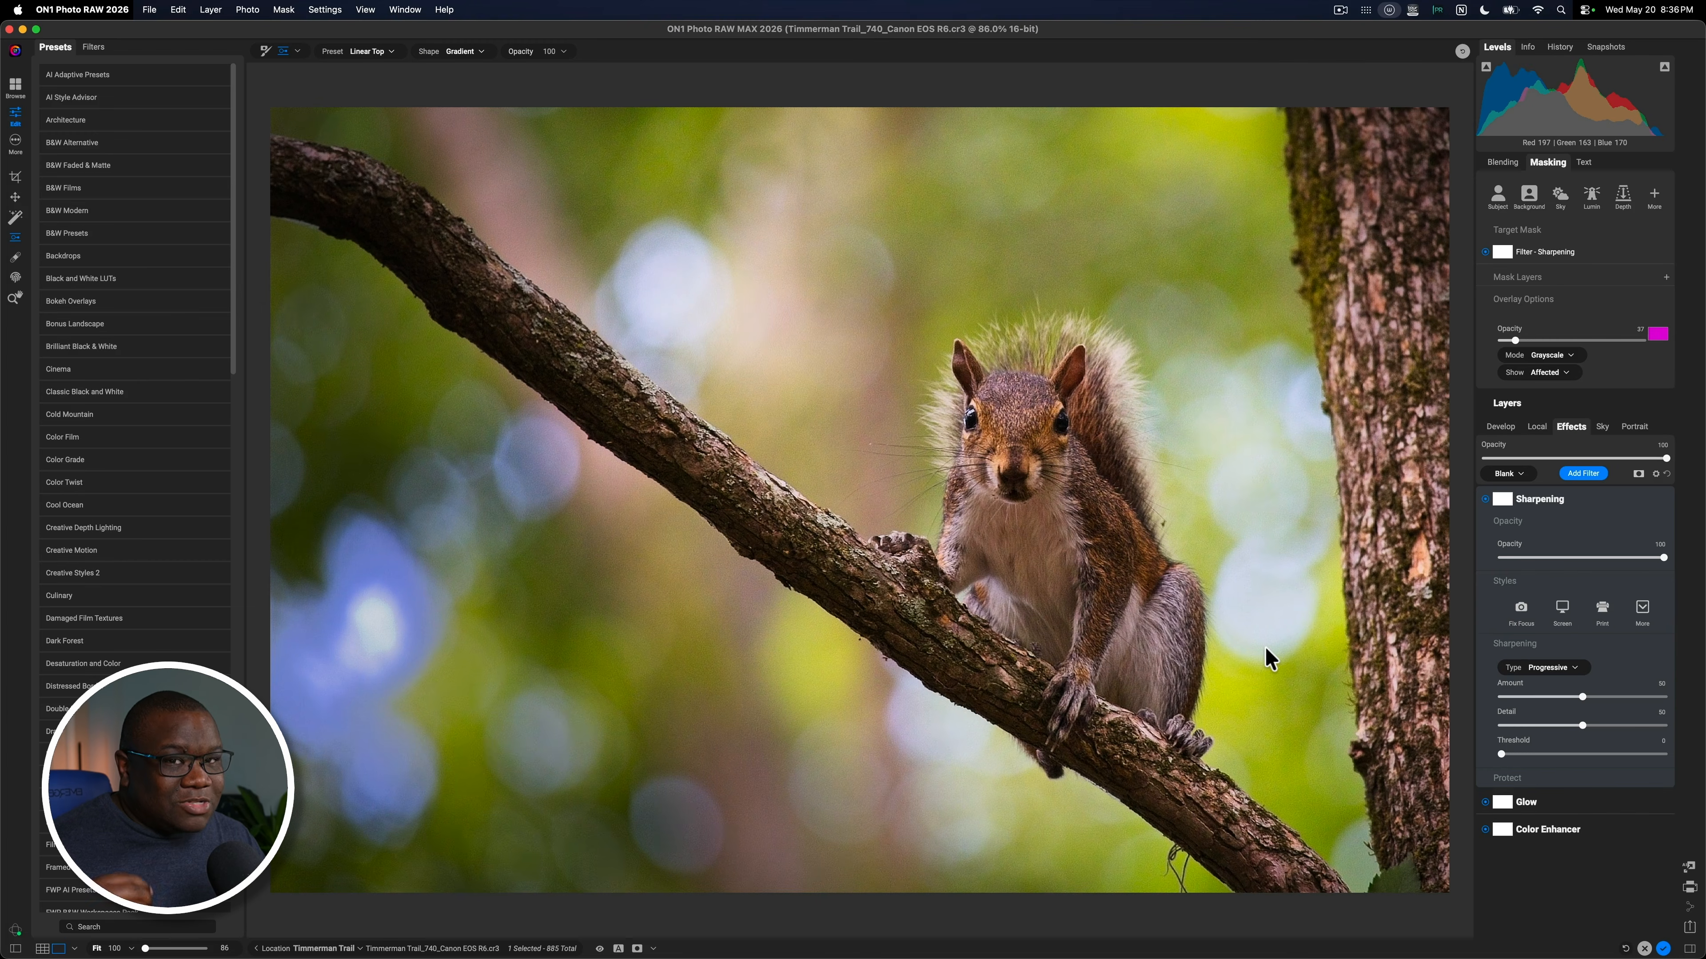
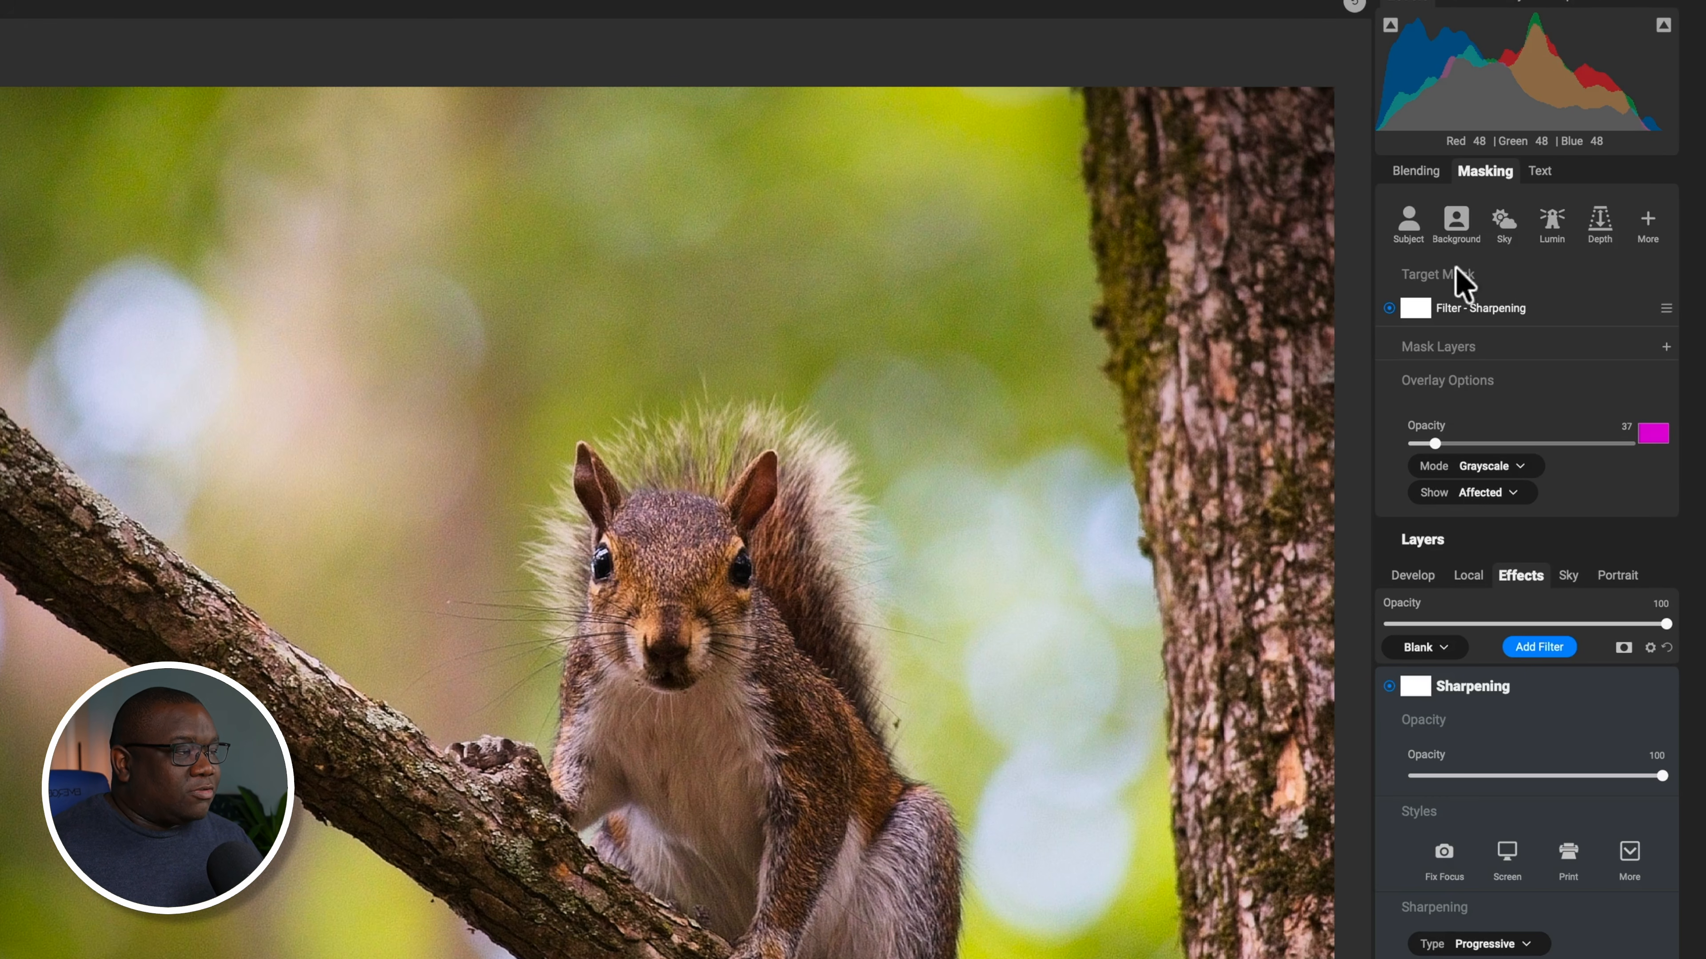
# - Mask the background out of the Sharpening filter and inspect the resulting mask in the grayscale overlay
pyautogui.click(1457, 224)
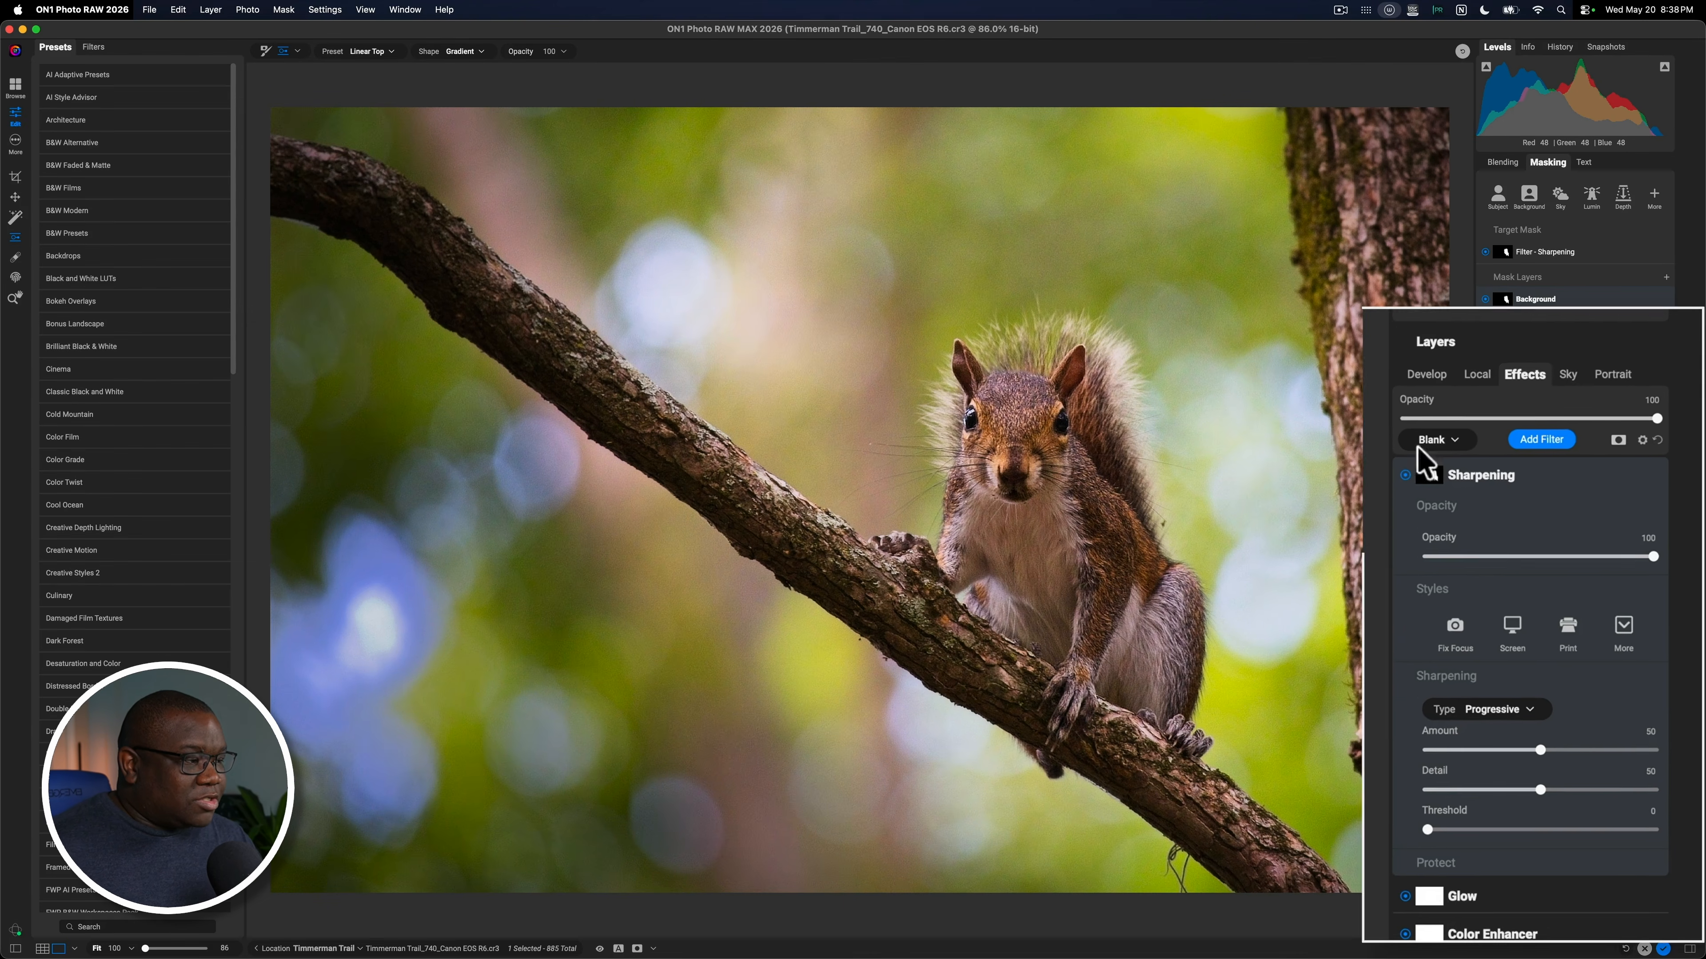
pyautogui.press('o')
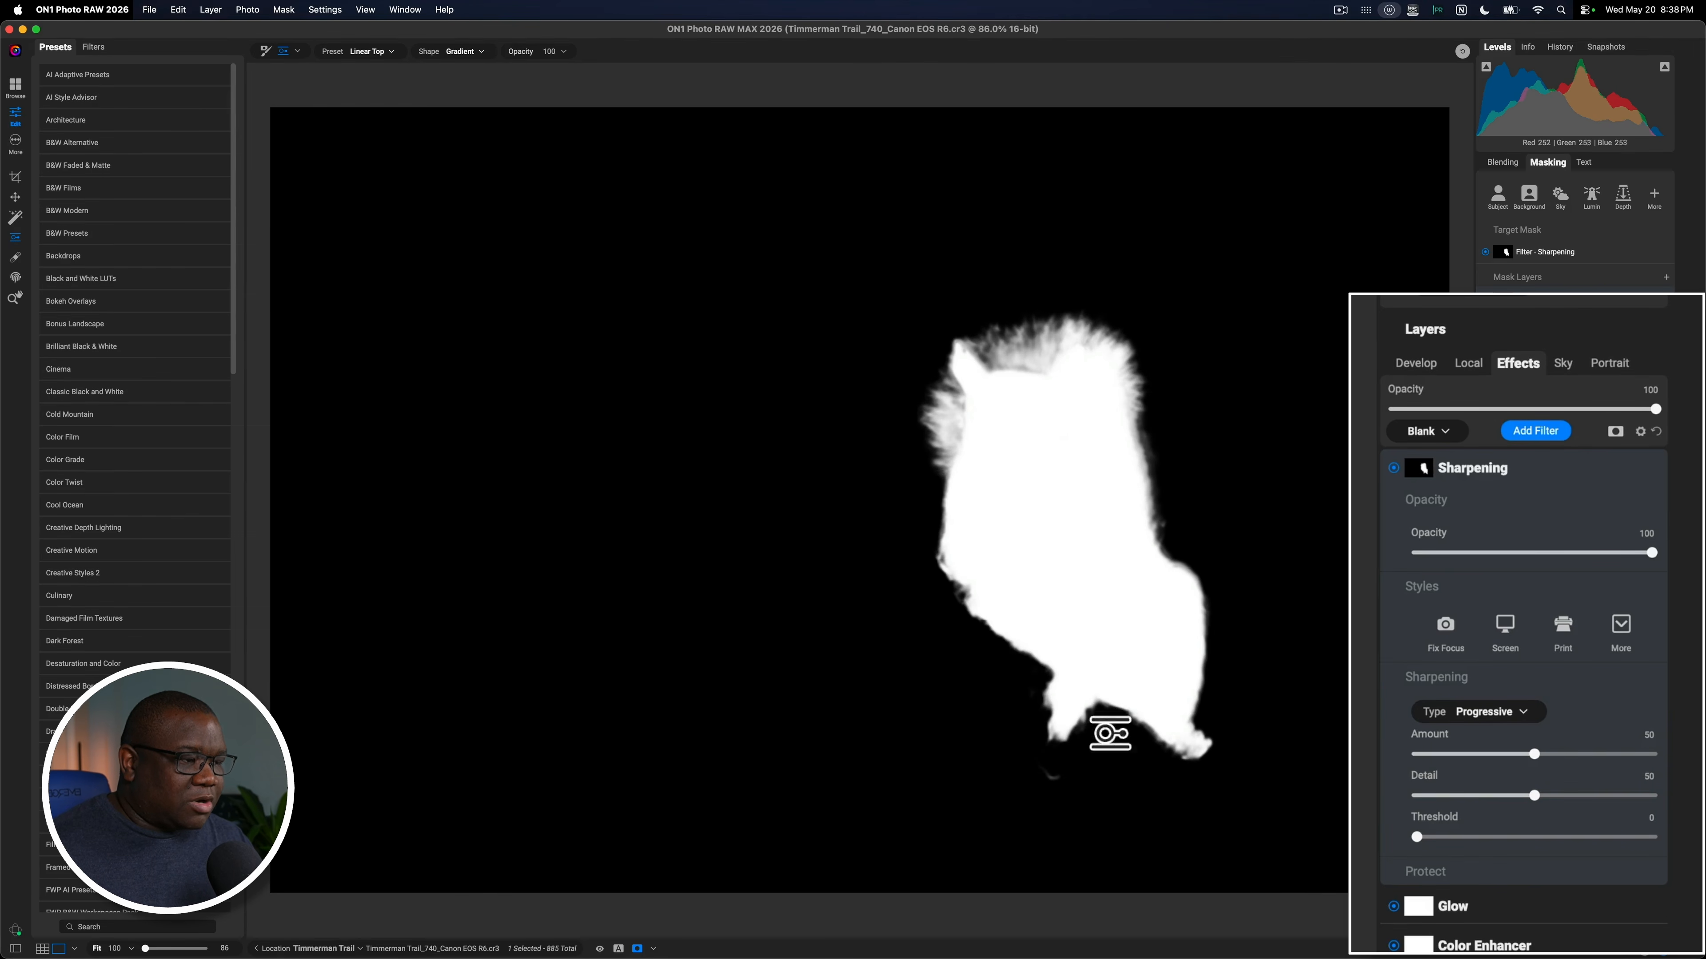
pyautogui.press('o')
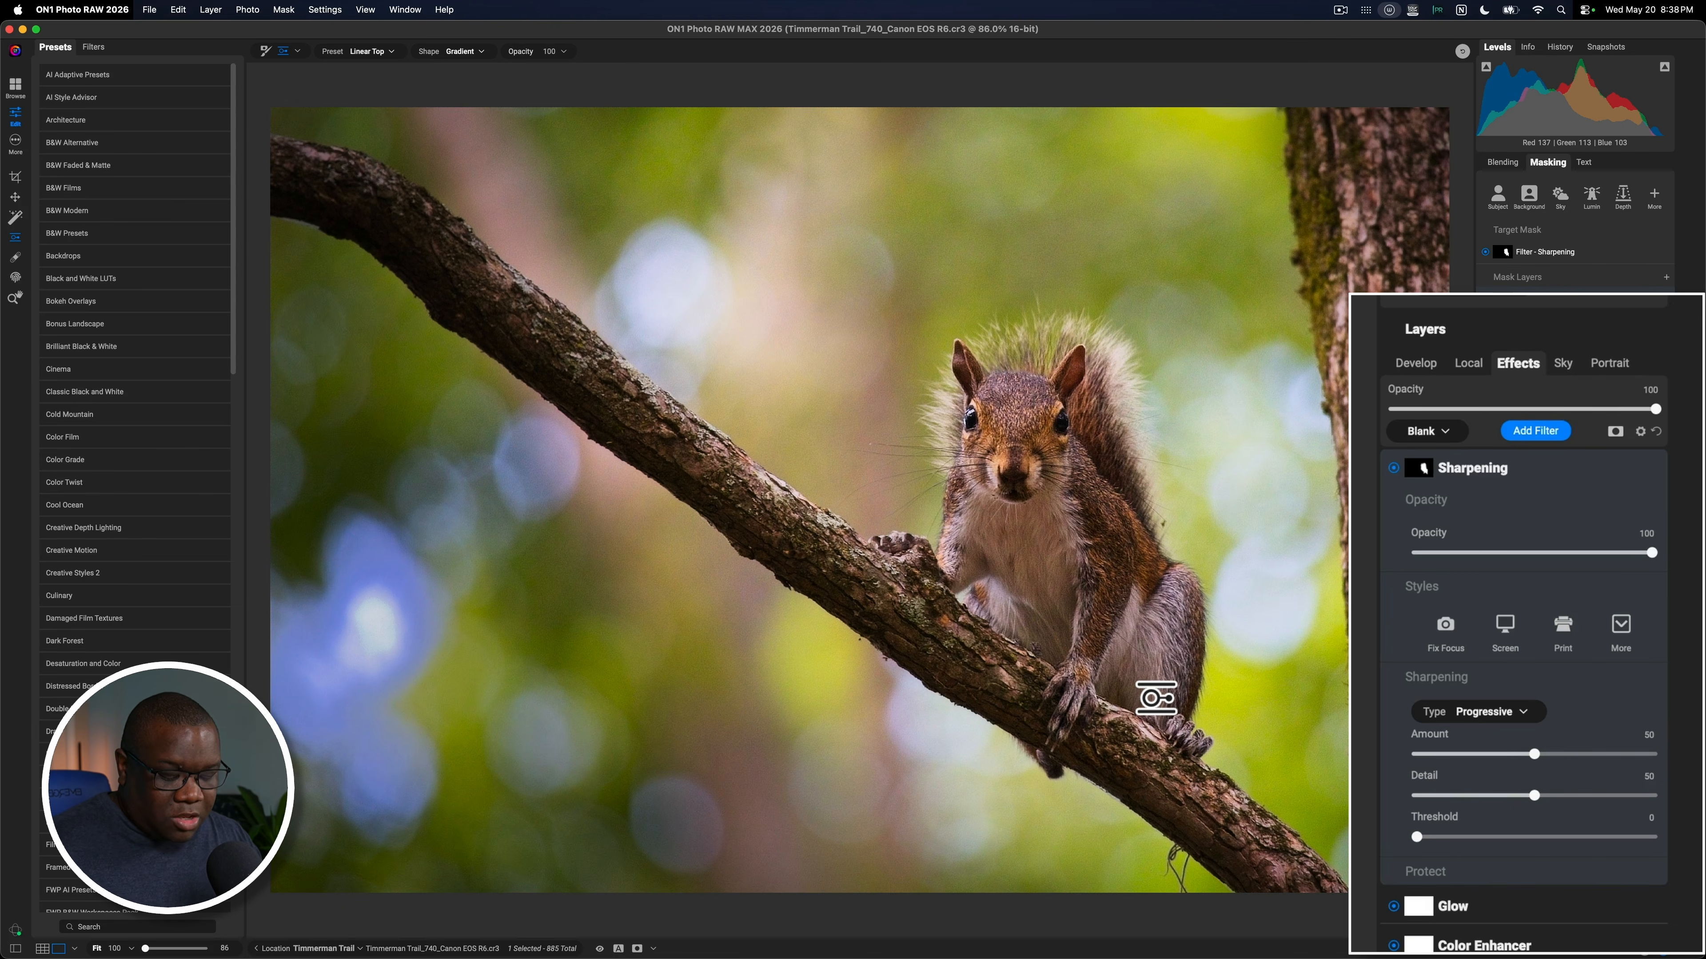
pyautogui.press('o')
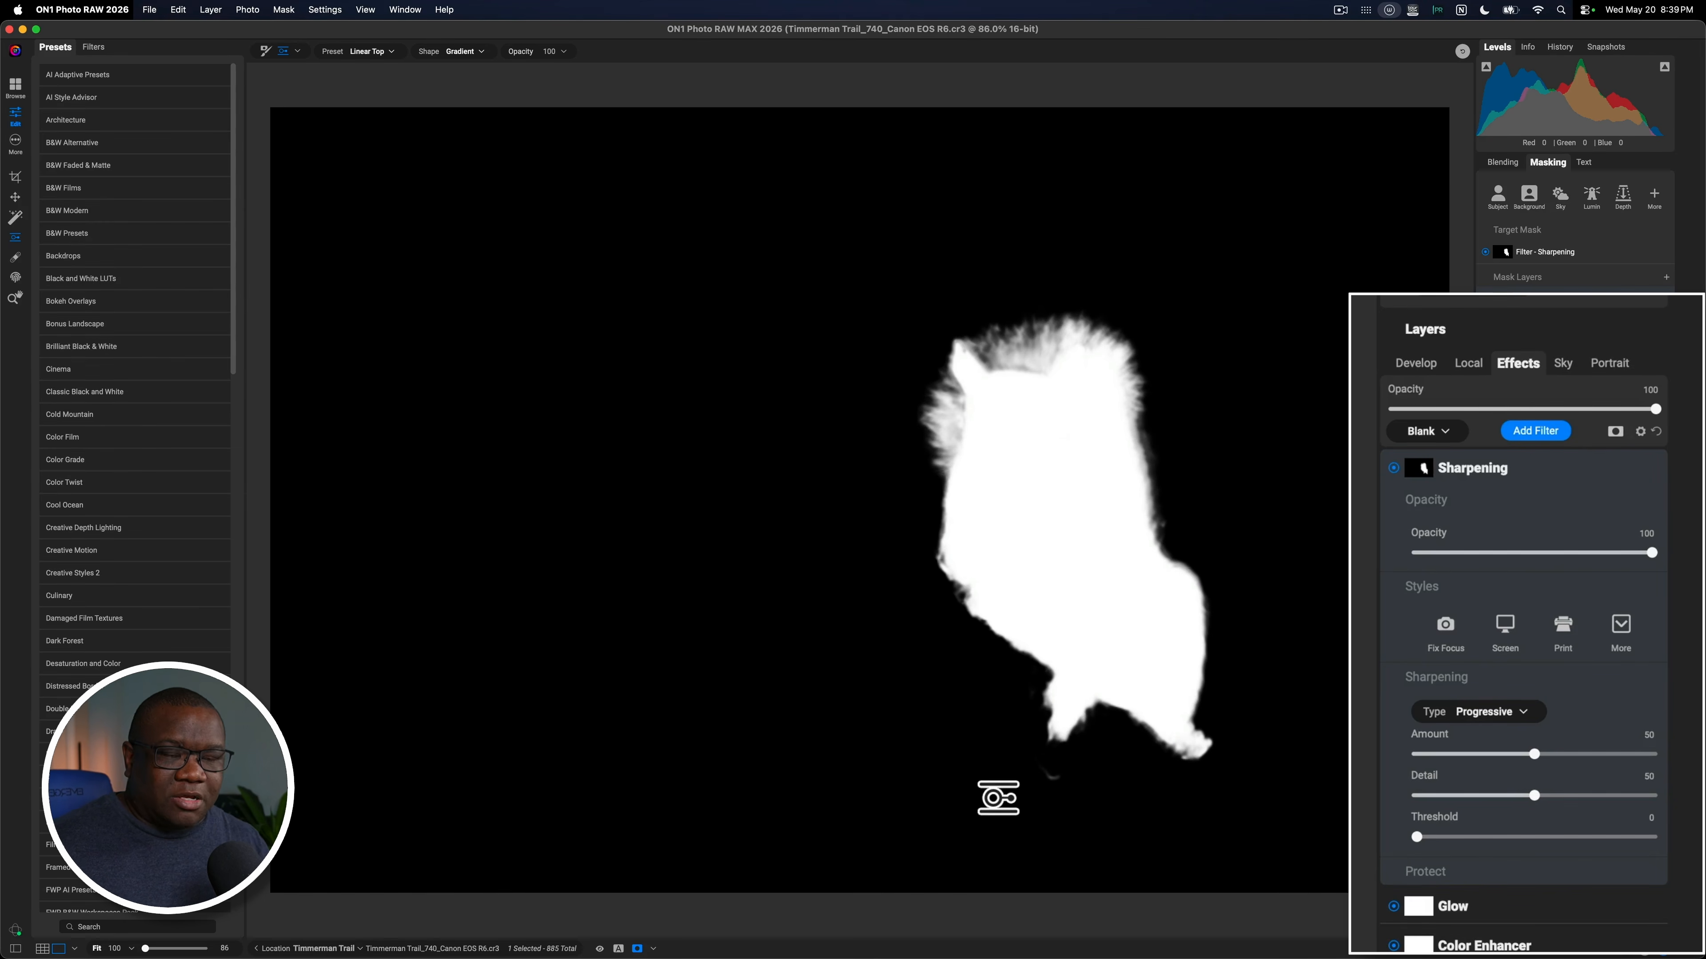
pyautogui.press('super+m')
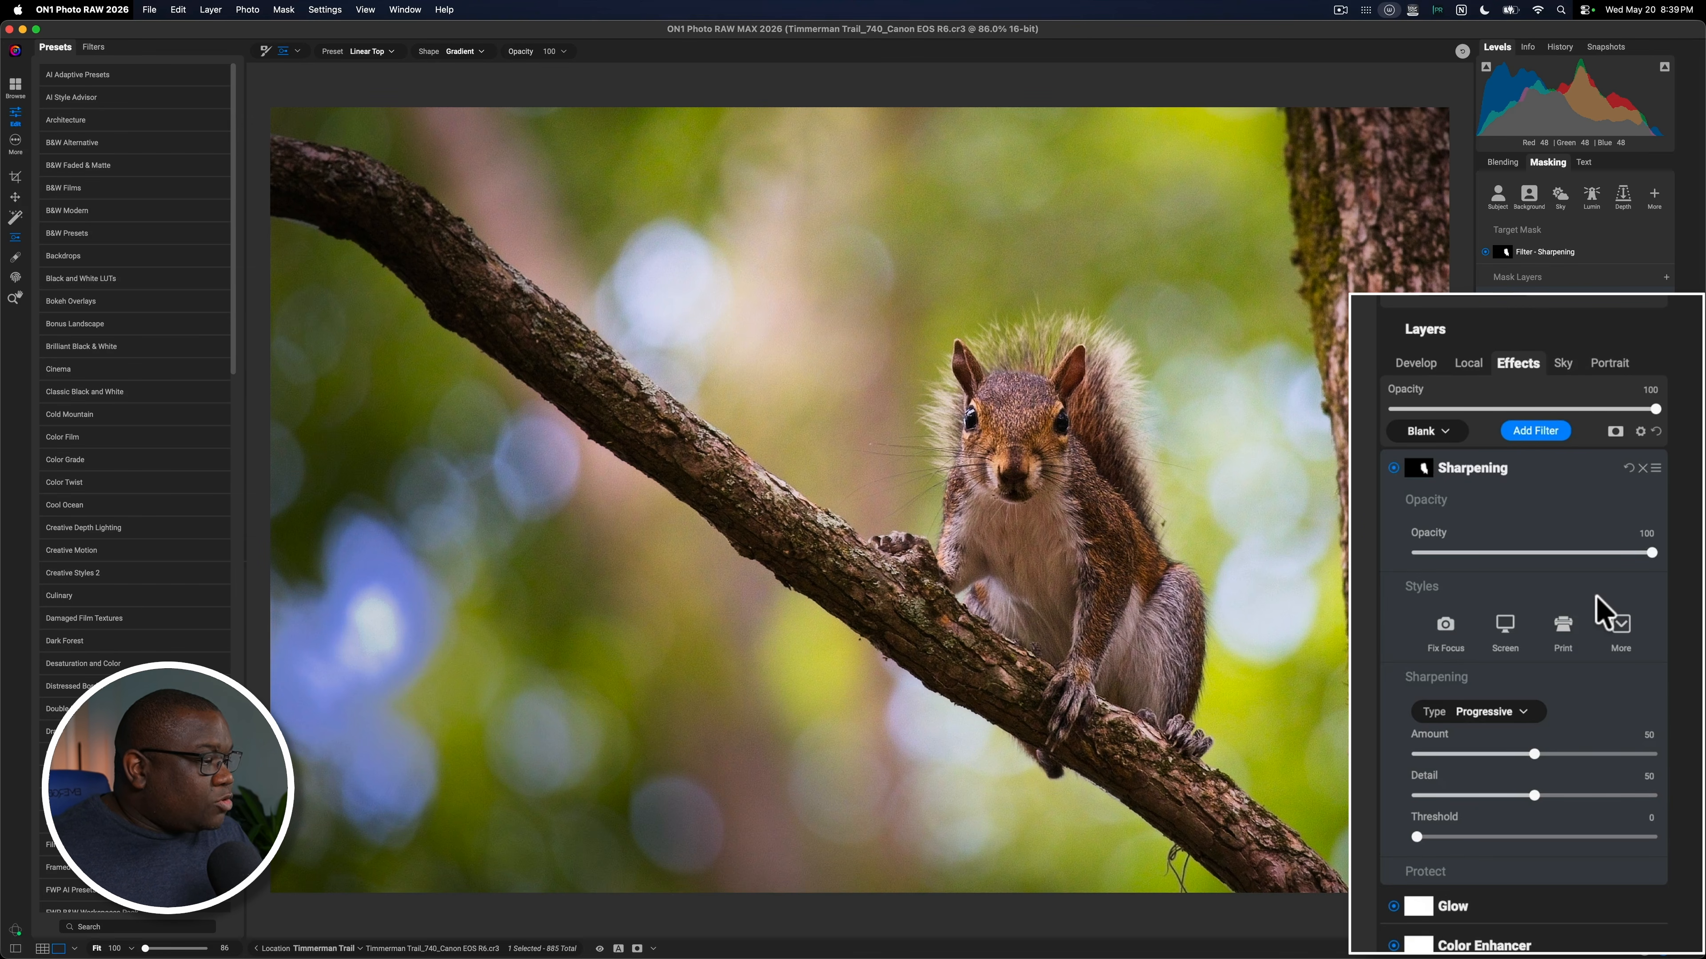
# - Compare the photo with and without the Sharpening filter and collapse the filter's settings
pyautogui.click(1395, 469)
pyautogui.click(1395, 469)
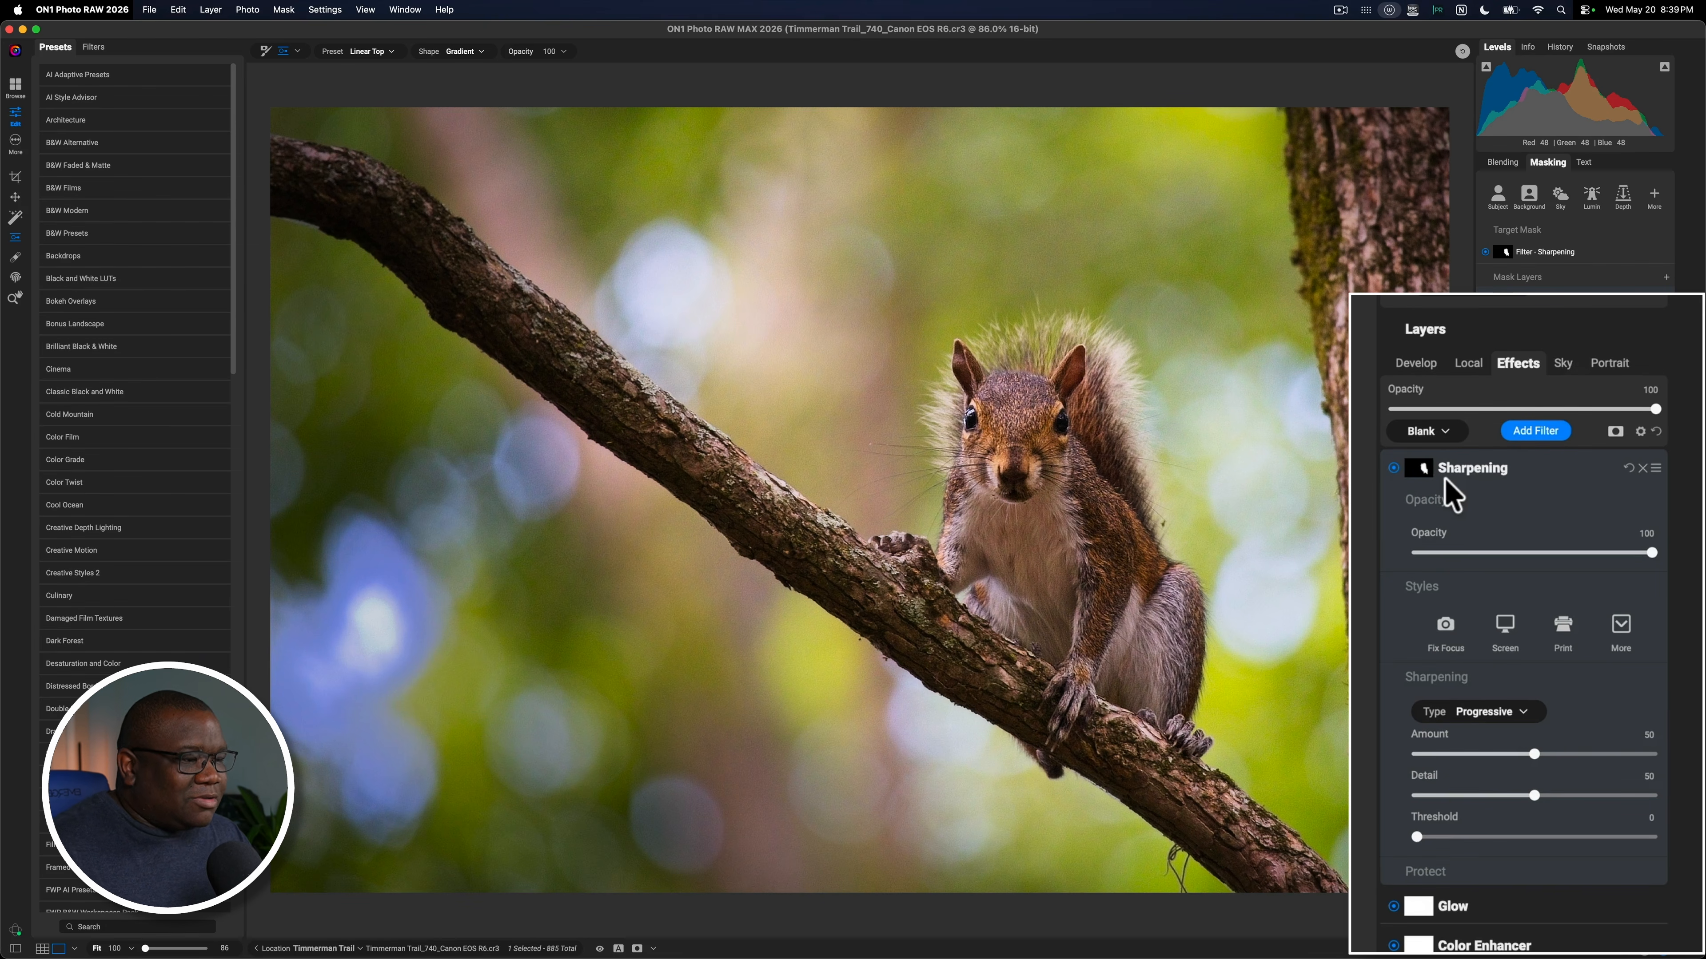
pyautogui.click(1521, 471)
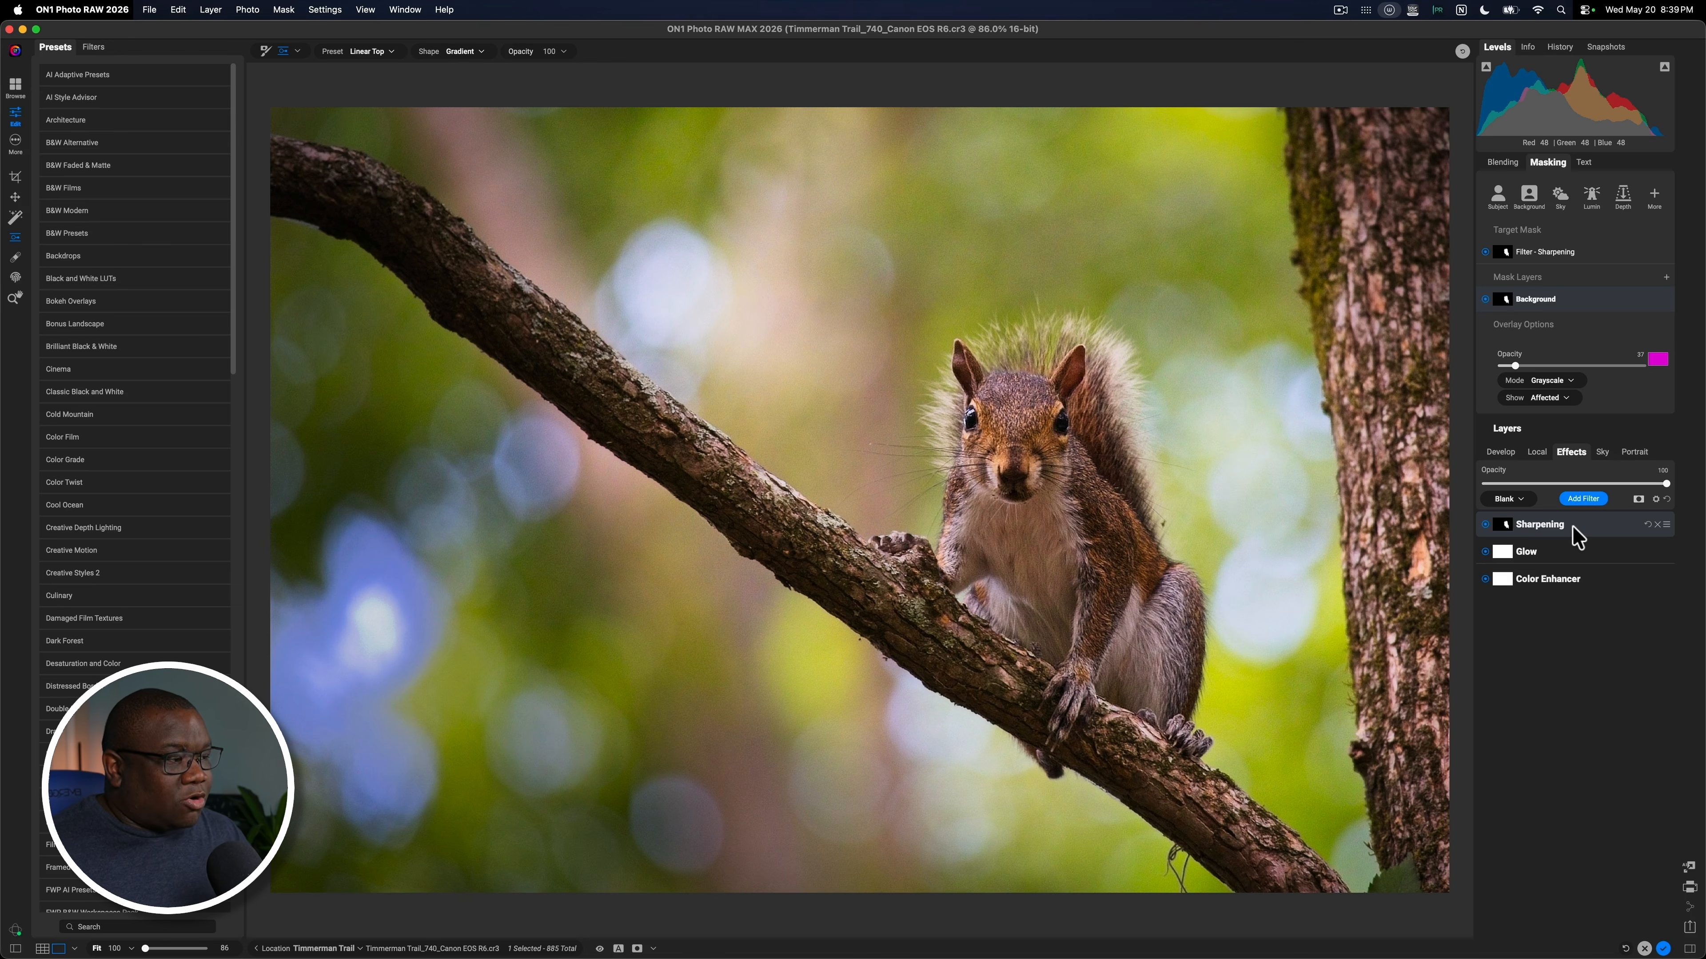
# - Add a Curves filter, try different black point positions, and settle the black point at In 0, Out 16
pyautogui.click(1581, 501)
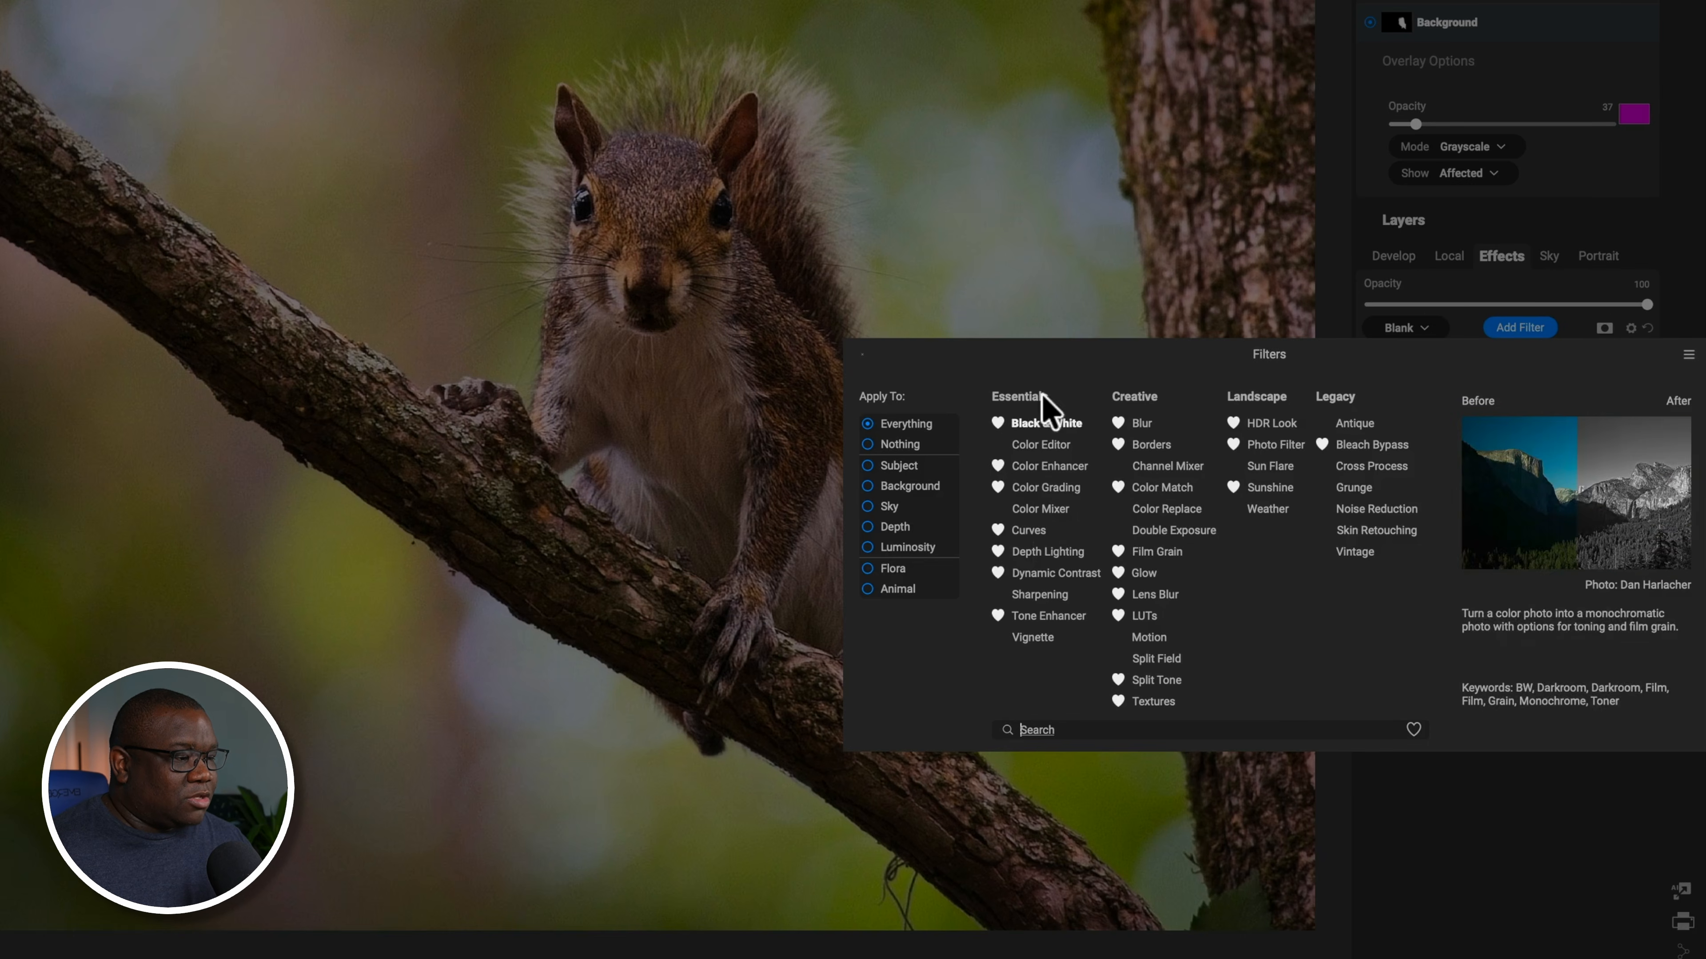
pyautogui.click(1026, 536)
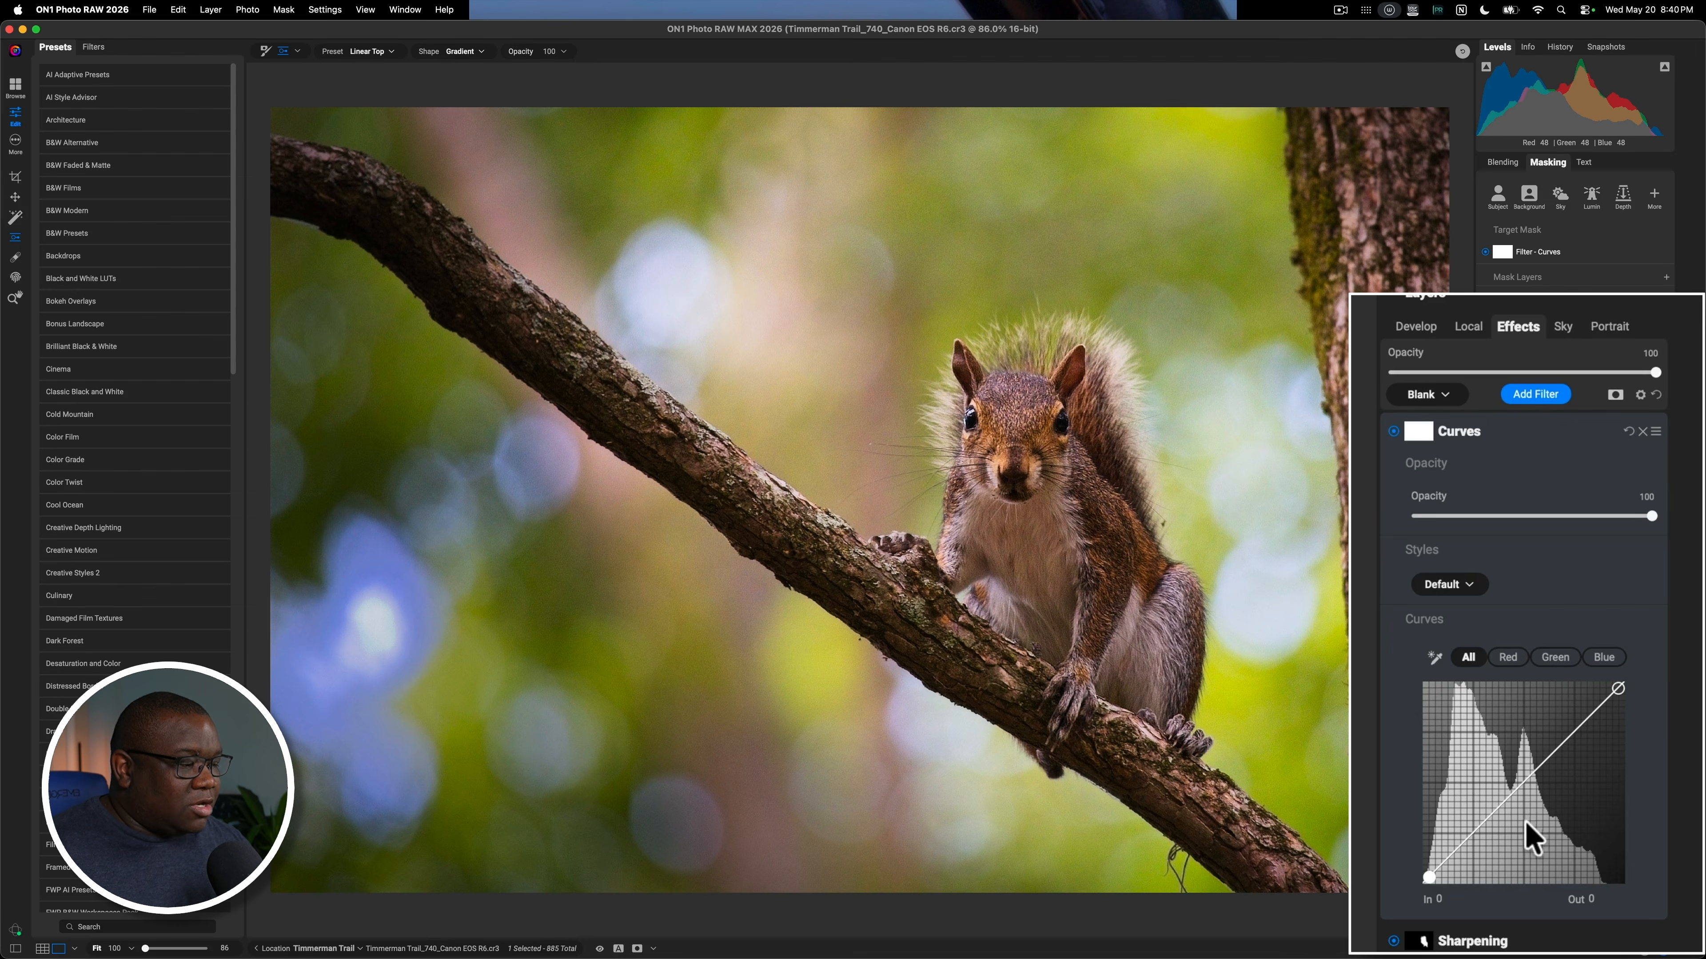
pyautogui.moveTo(1429, 878); pyautogui.dragTo(1496, 907)
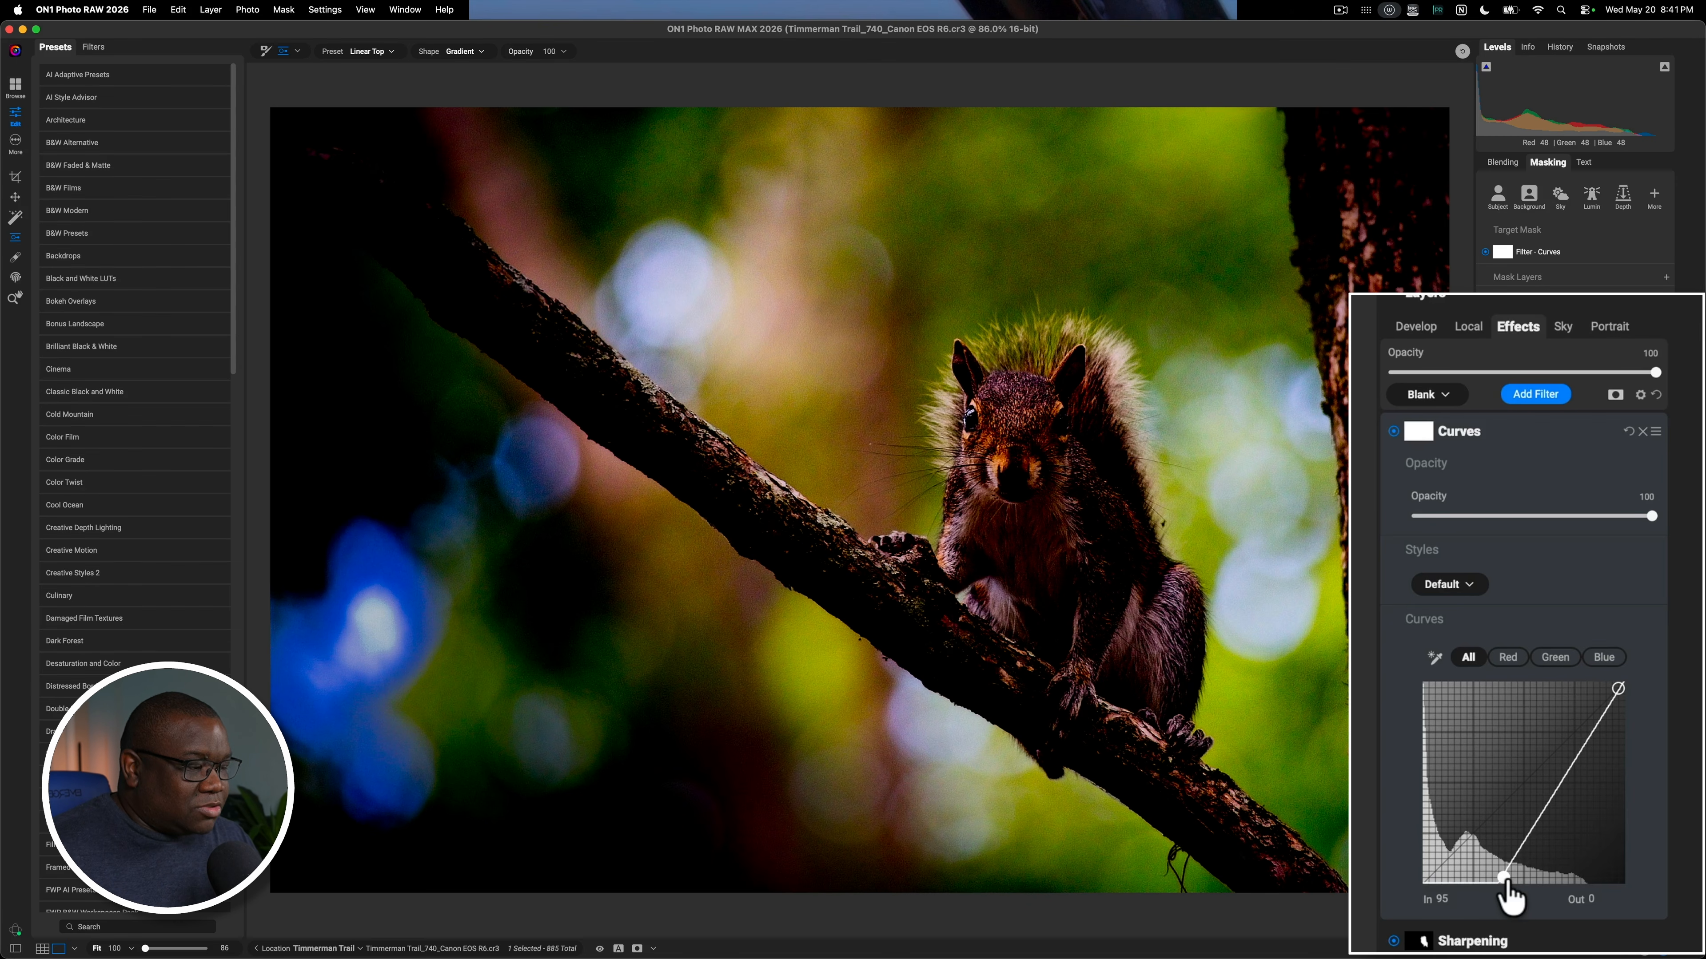
pyautogui.moveTo(1509, 893); pyautogui.dragTo(1422, 865)
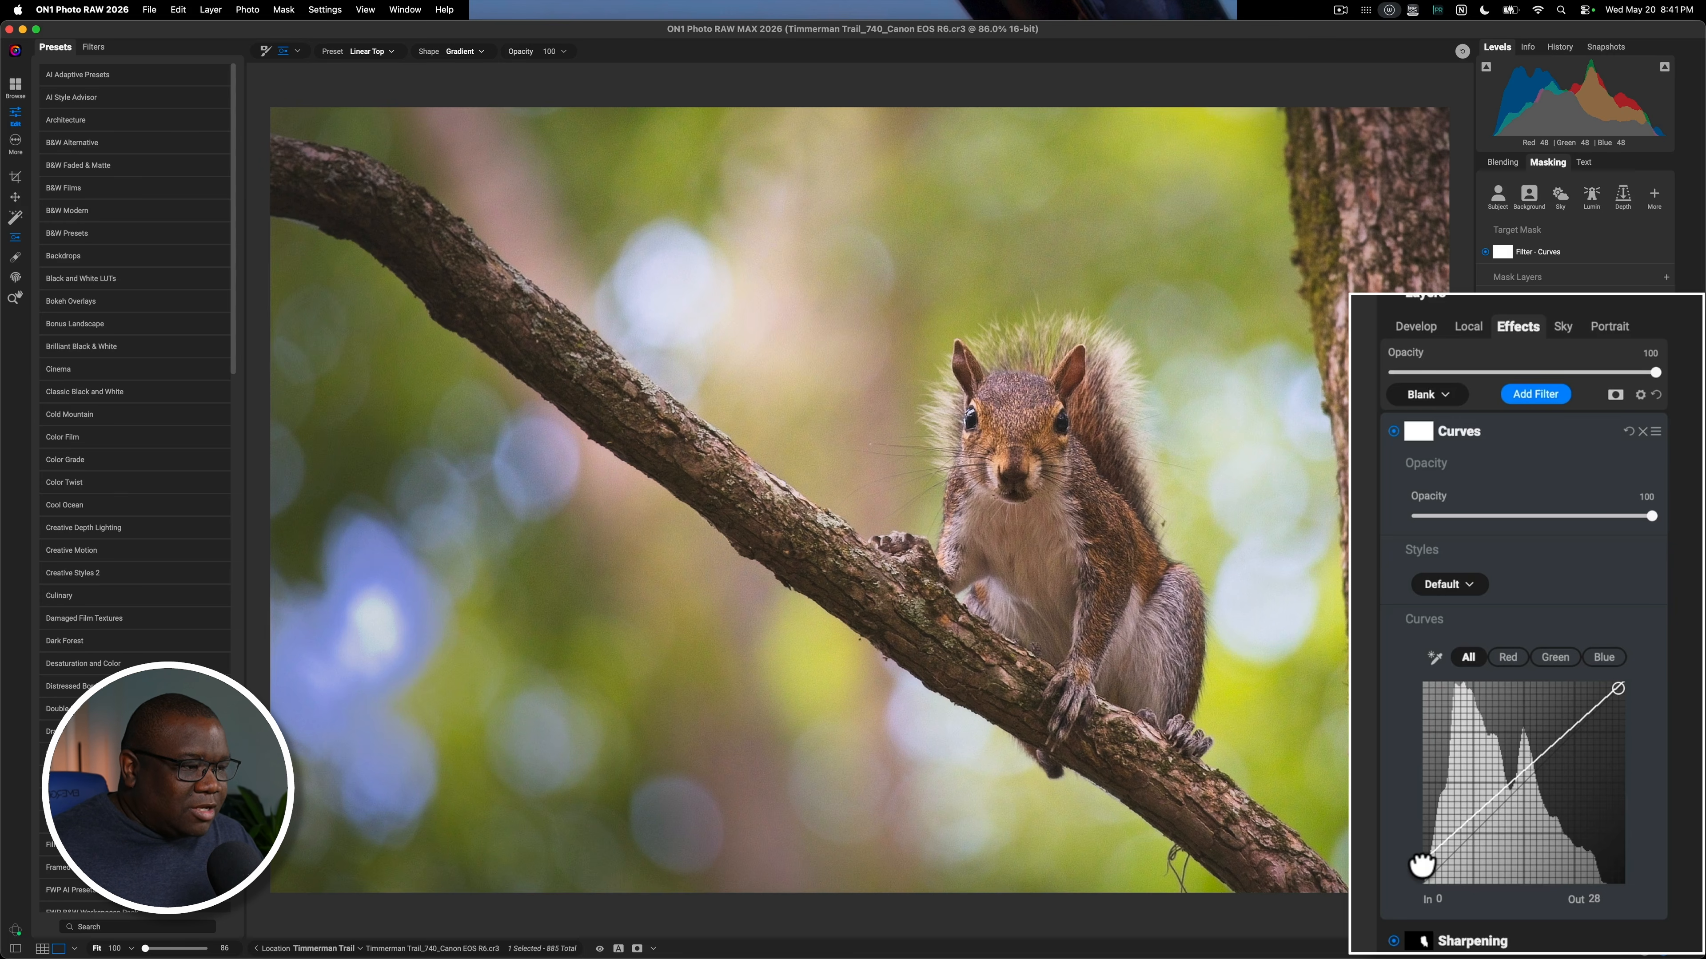
pyautogui.moveTo(1422, 865); pyautogui.dragTo(1401, 760)
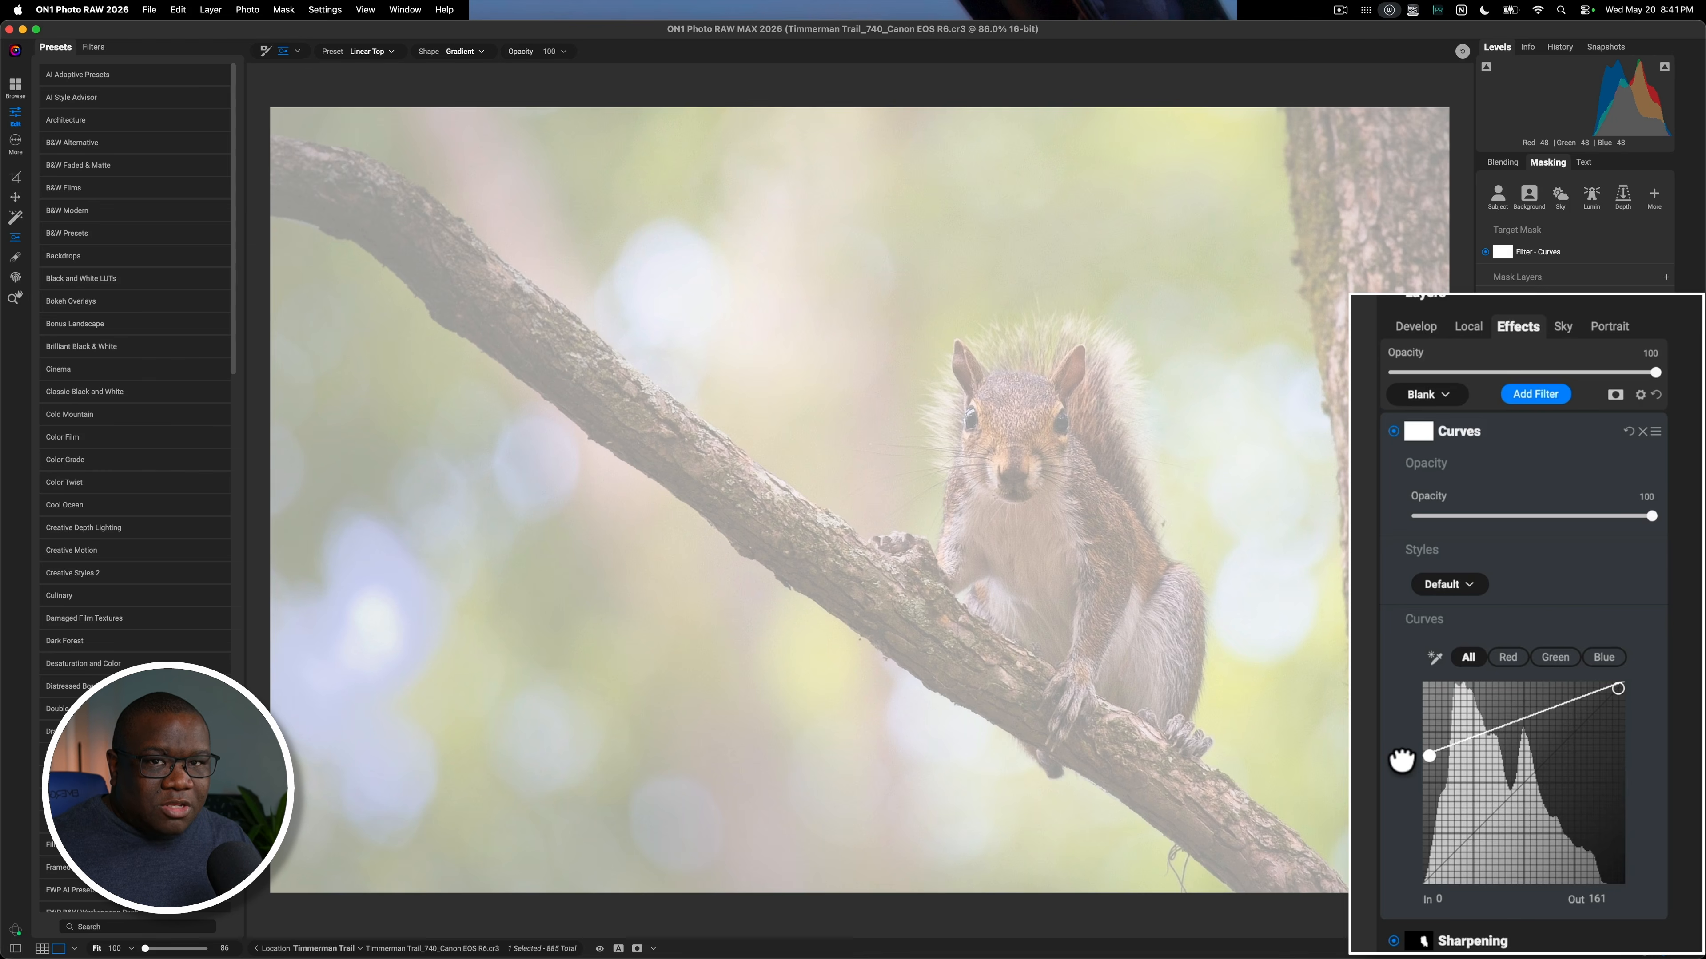
pyautogui.moveTo(1401, 760); pyautogui.dragTo(1411, 873)
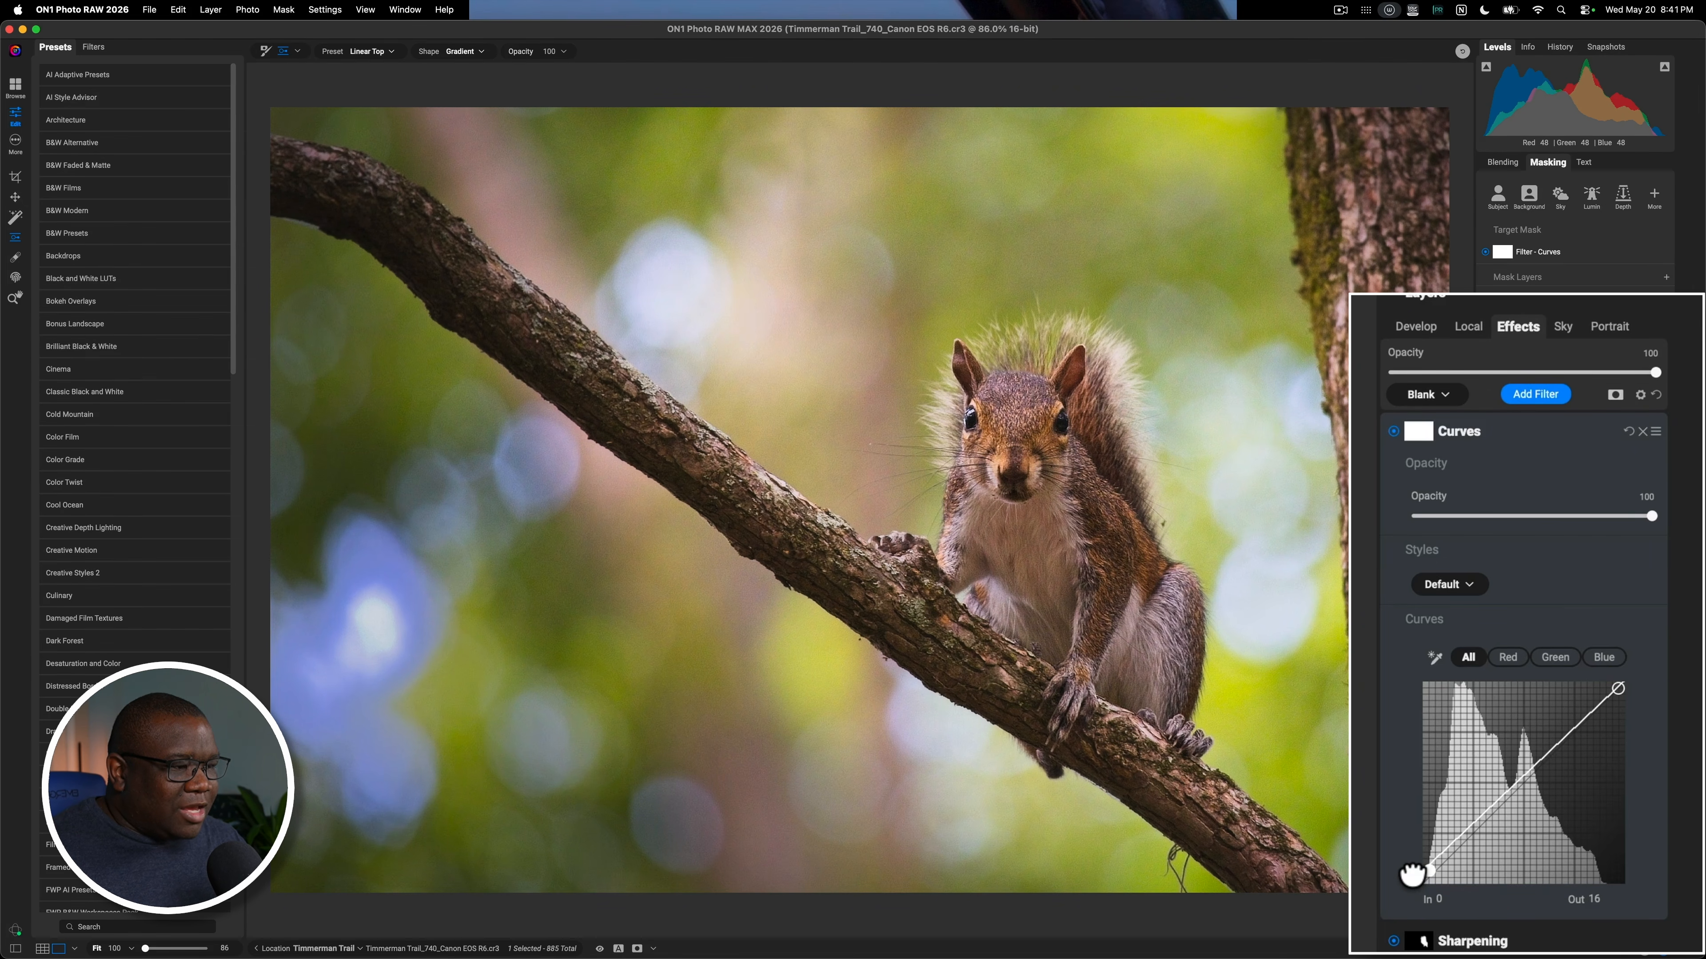
pyautogui.moveTo(1412, 873); pyautogui.dragTo(1413, 877)
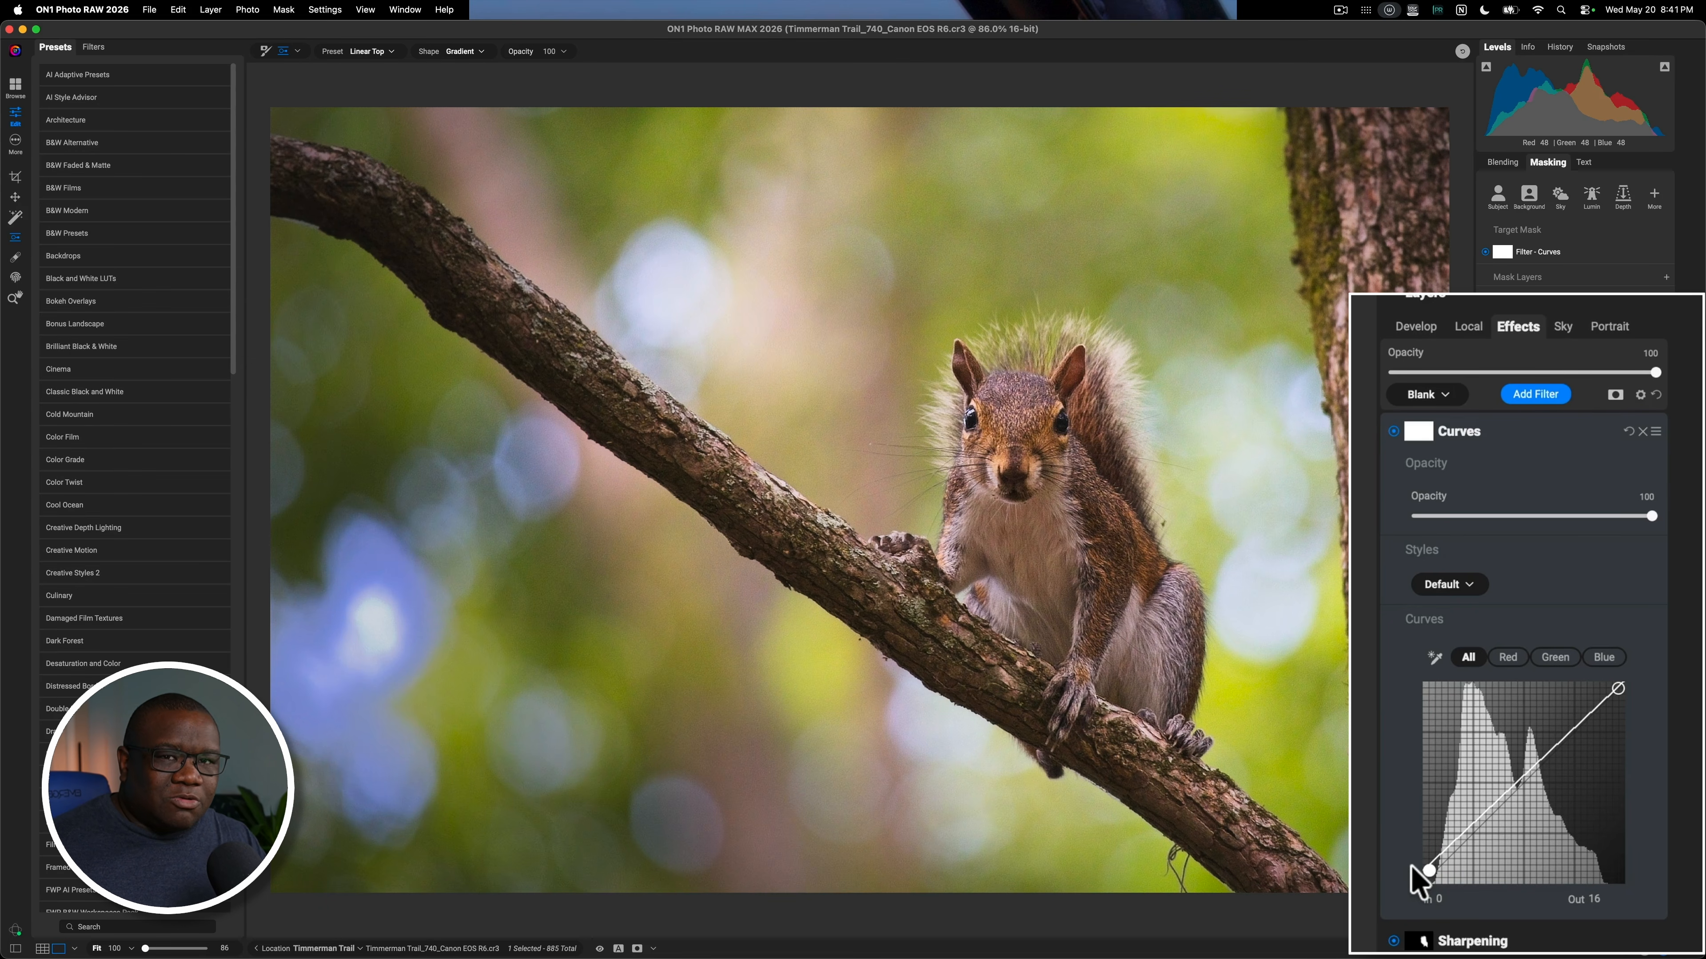
# - Add a shadow point to the curve at In 48, Out 46
pyautogui.click(1453, 848)
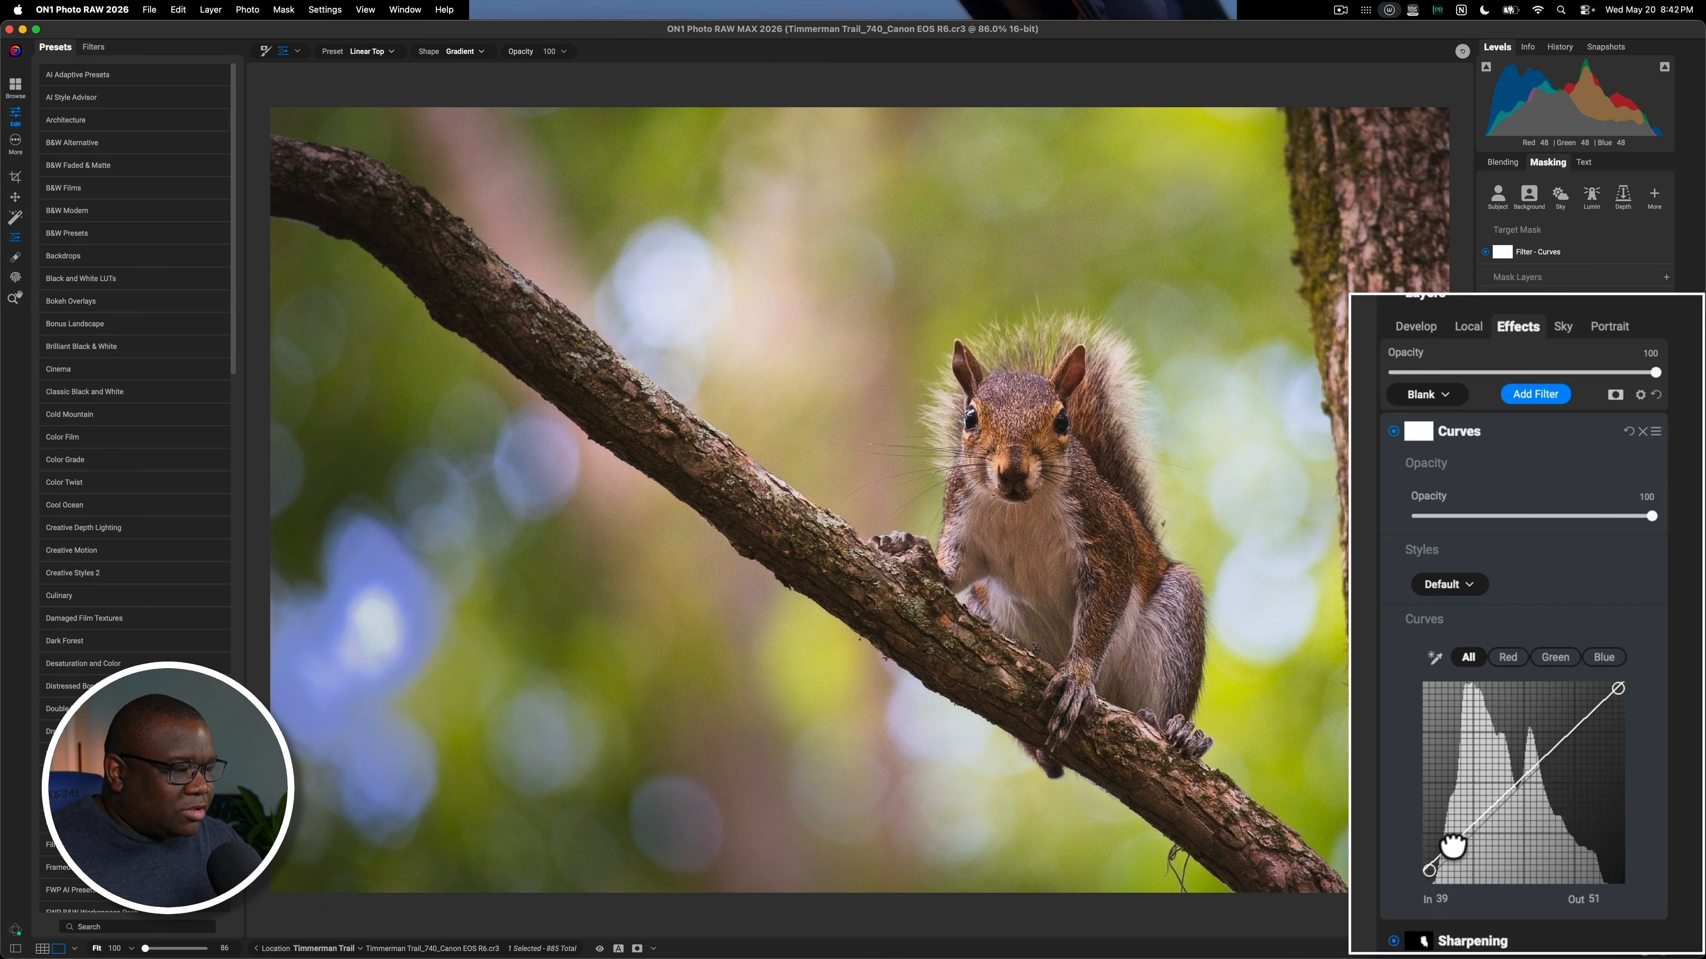
pyautogui.moveTo(1452, 848); pyautogui.dragTo(1459, 852)
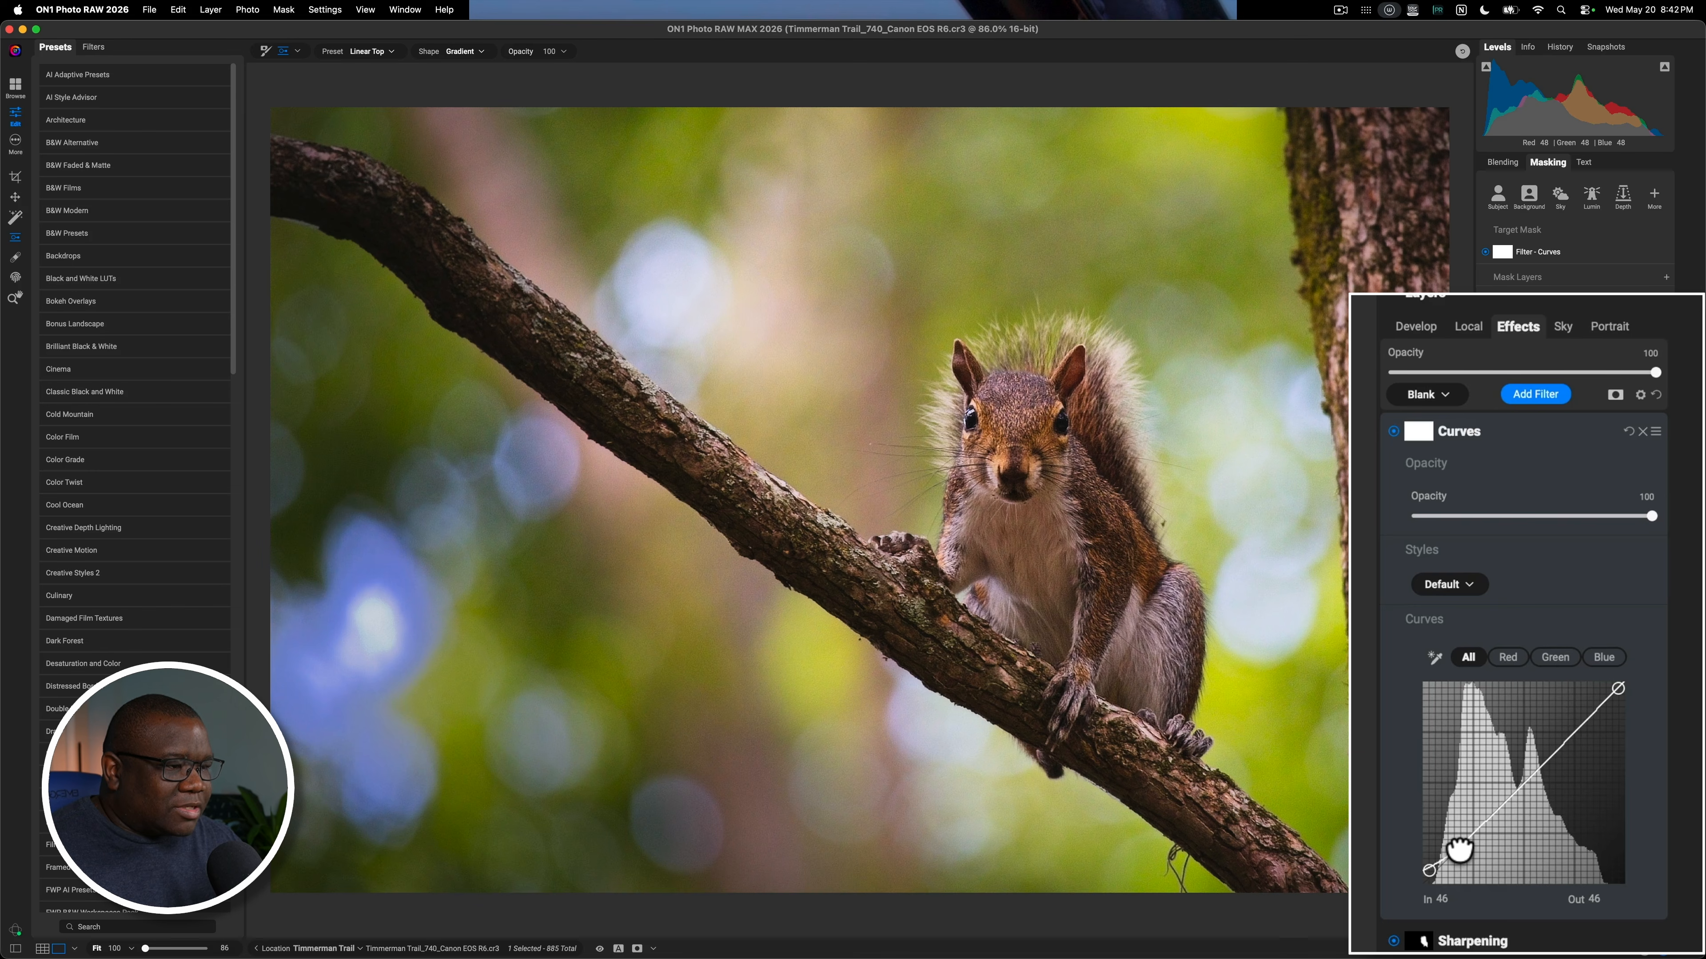
pyautogui.moveTo(1459, 850); pyautogui.dragTo(1460, 850)
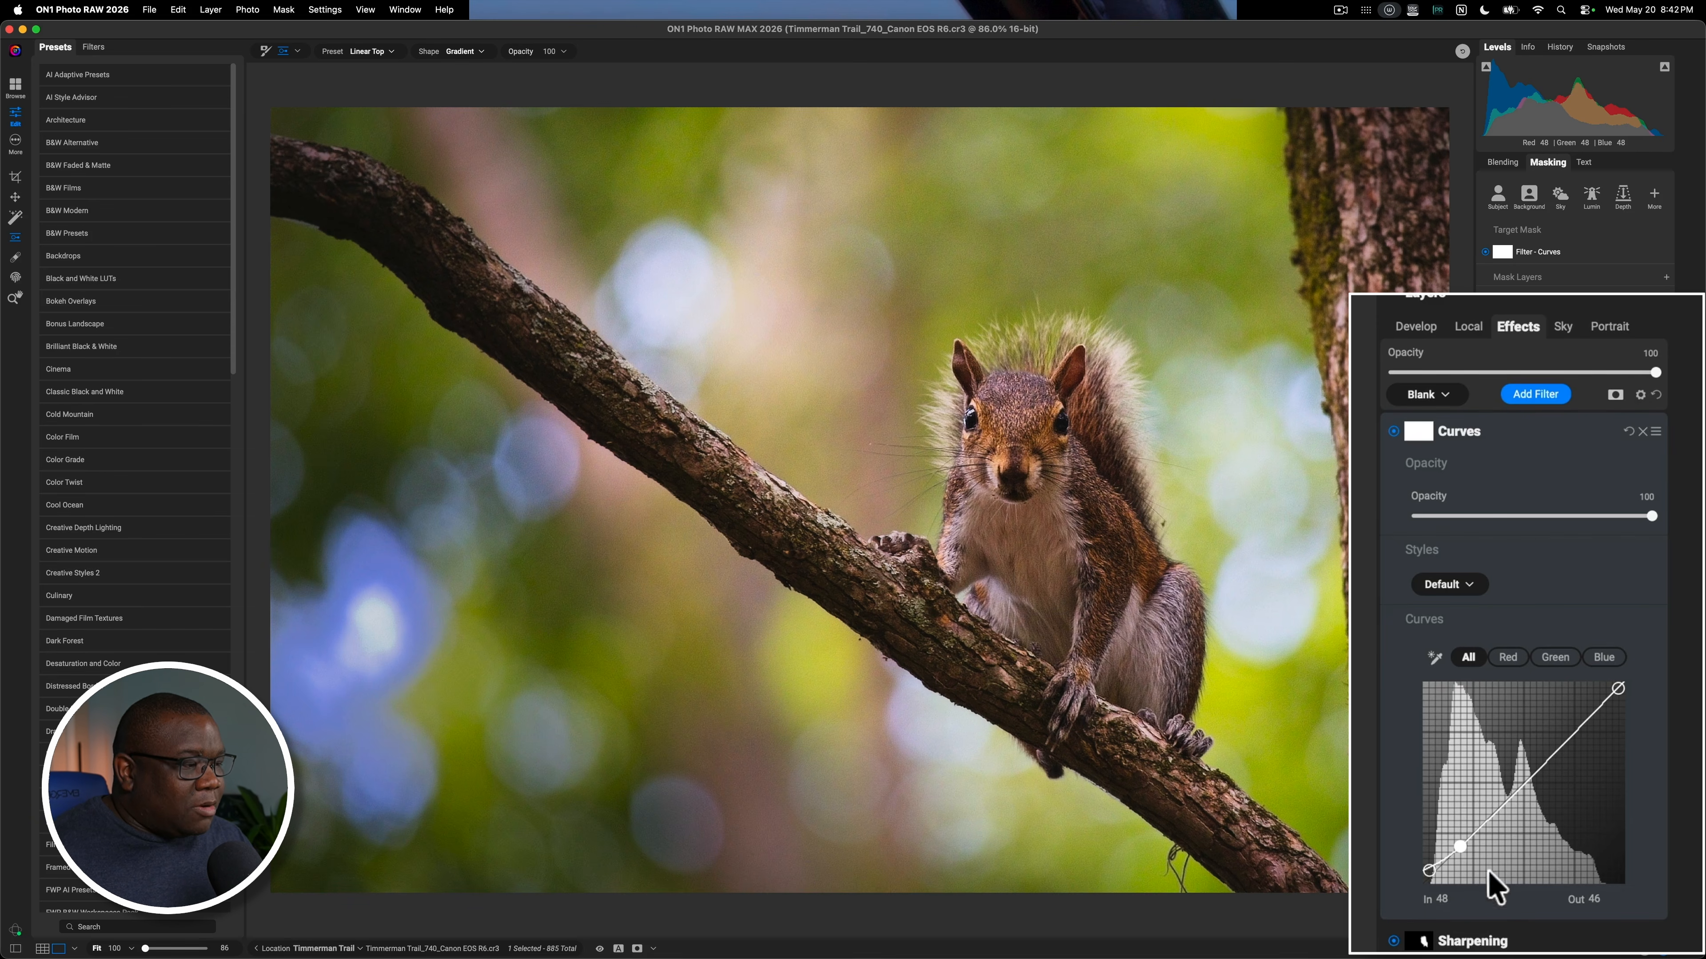
# - Compare the photo with and without the Curves filter and raise the curve's black point to about Out 29
pyautogui.click(1394, 431)
pyautogui.click(1394, 431)
pyautogui.moveTo(1461, 848); pyautogui.dragTo(1428, 861)
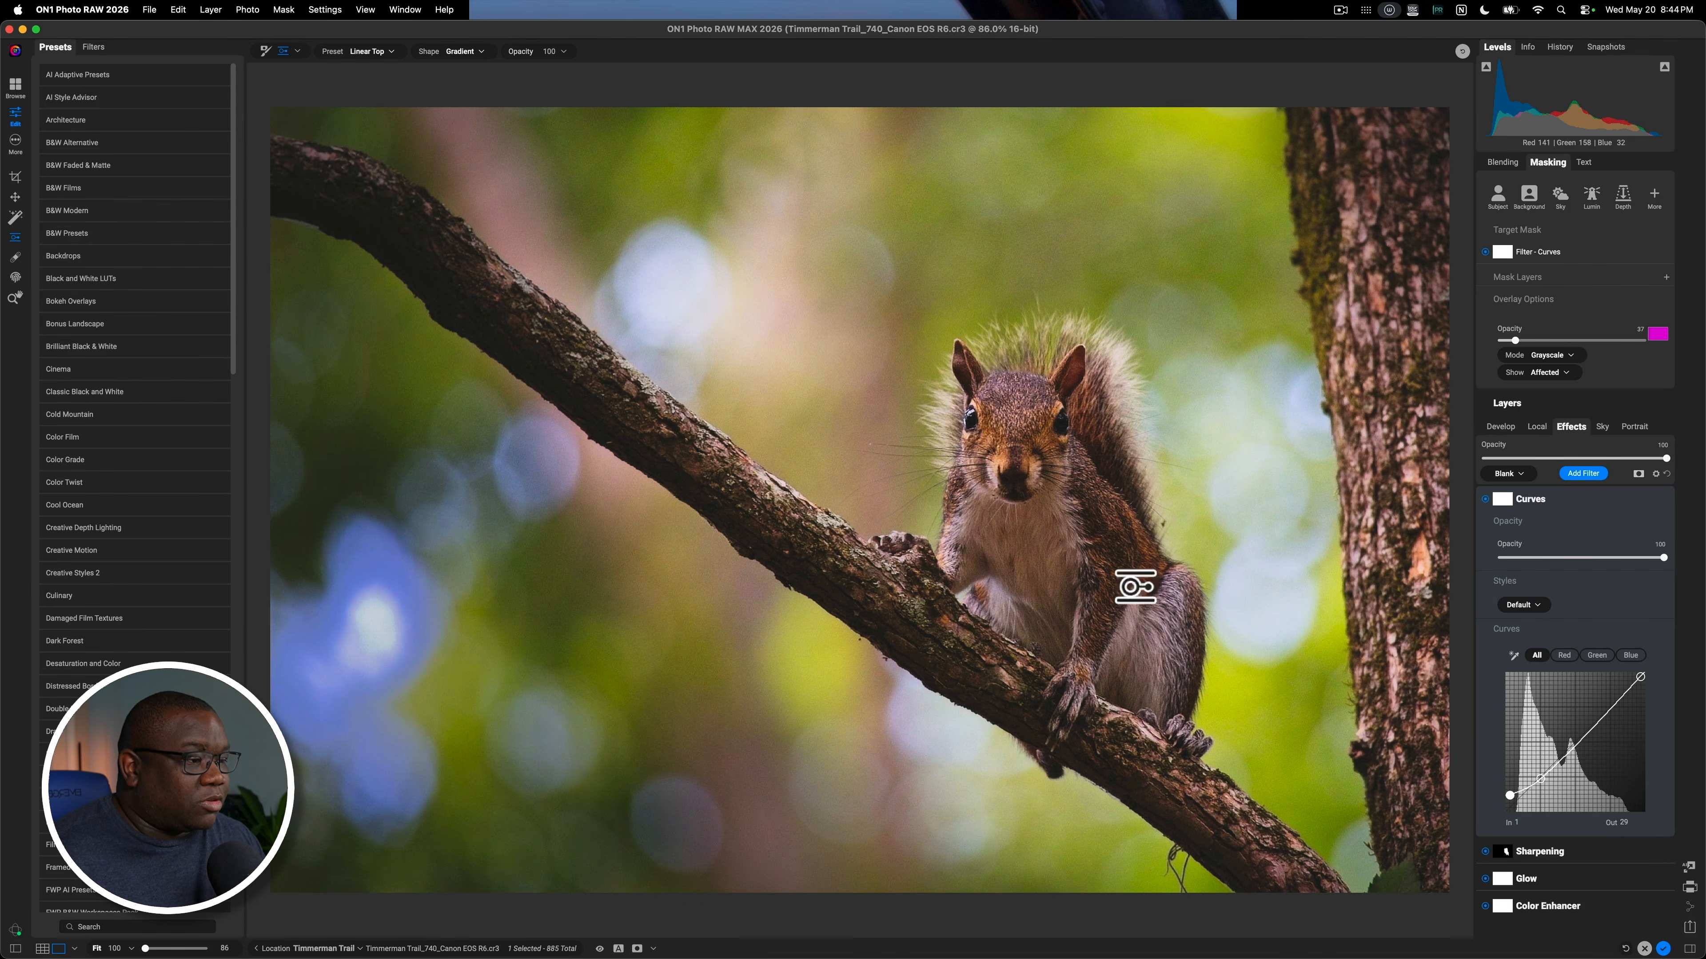
# - Add a second Color Enhancer filter above the Curves filter
pyautogui.click(1580, 499)
pyautogui.click(1583, 473)
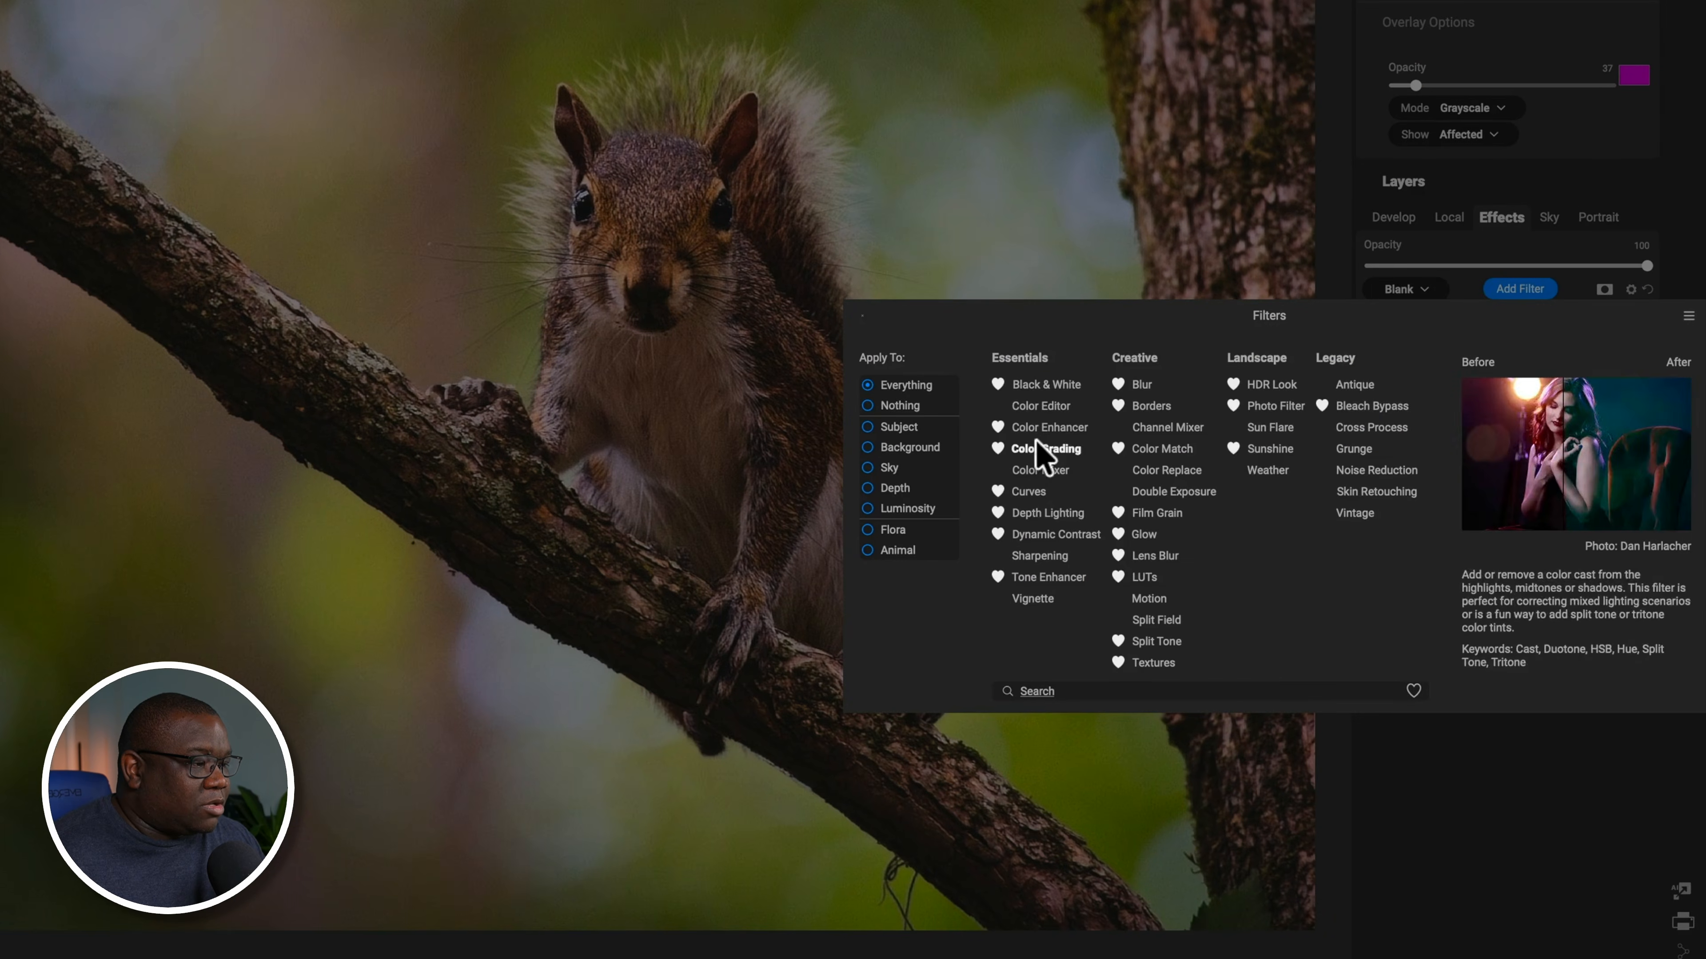
pyautogui.click(1045, 430)
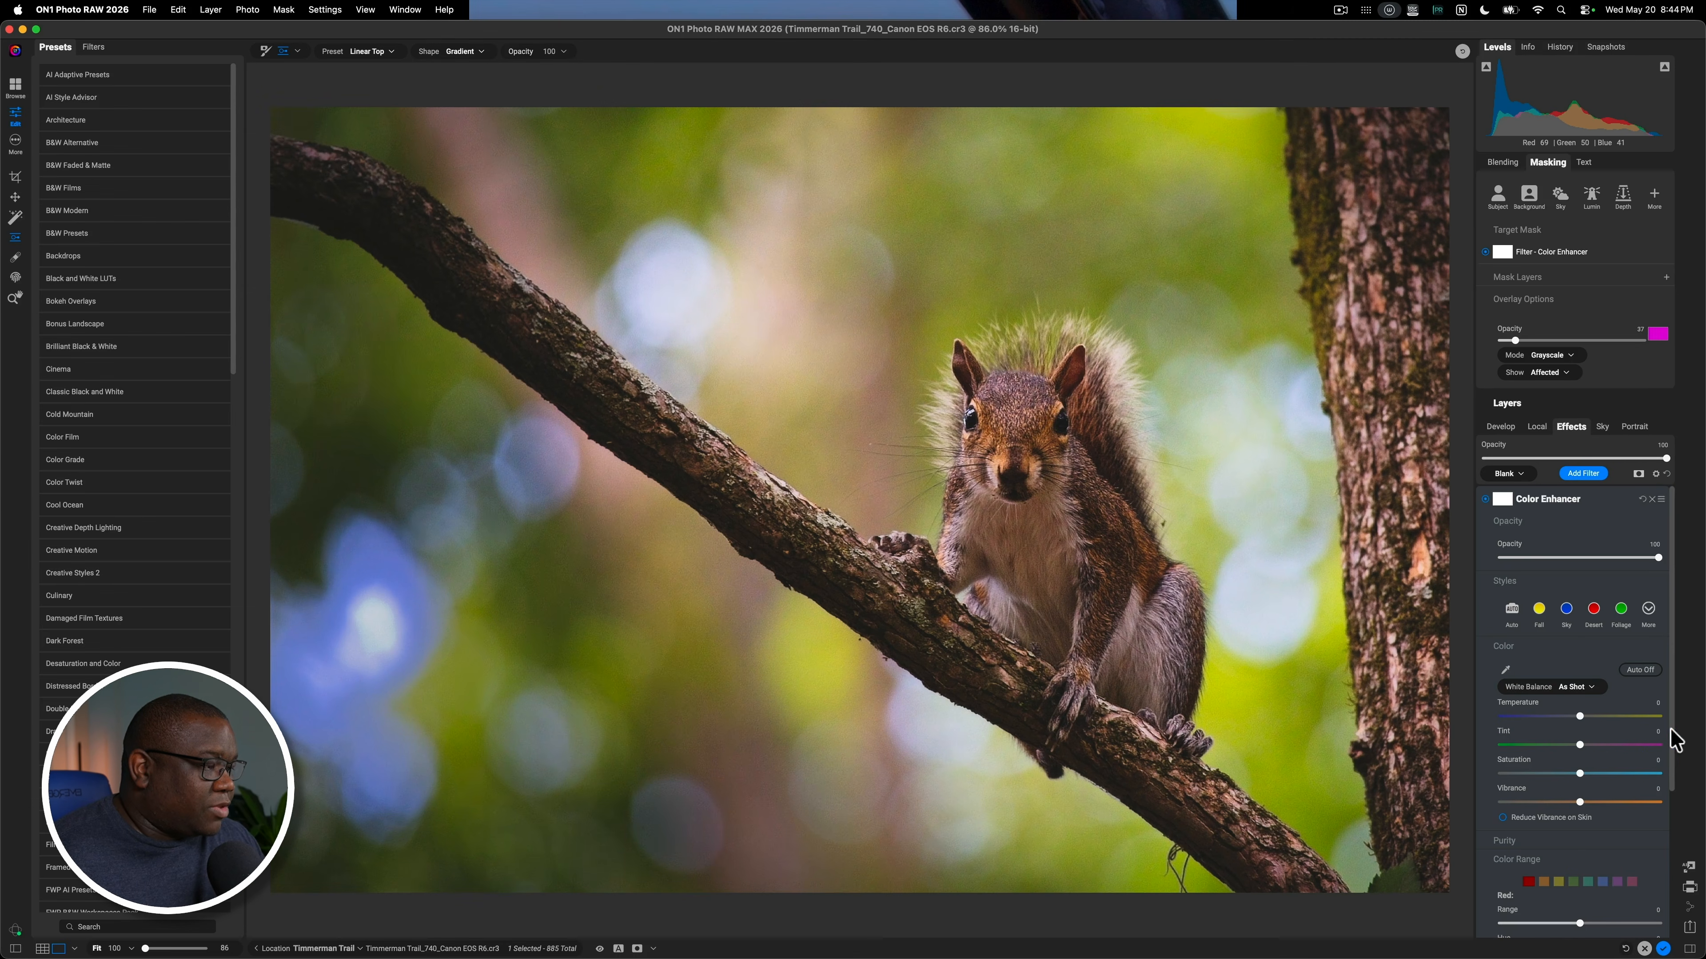
# - Set the orange color range of the new Color Enhancer to hue -8, saturation 8 and brightness 14
pyautogui.moveTo(1675, 738); pyautogui.dragTo(1679, 856)
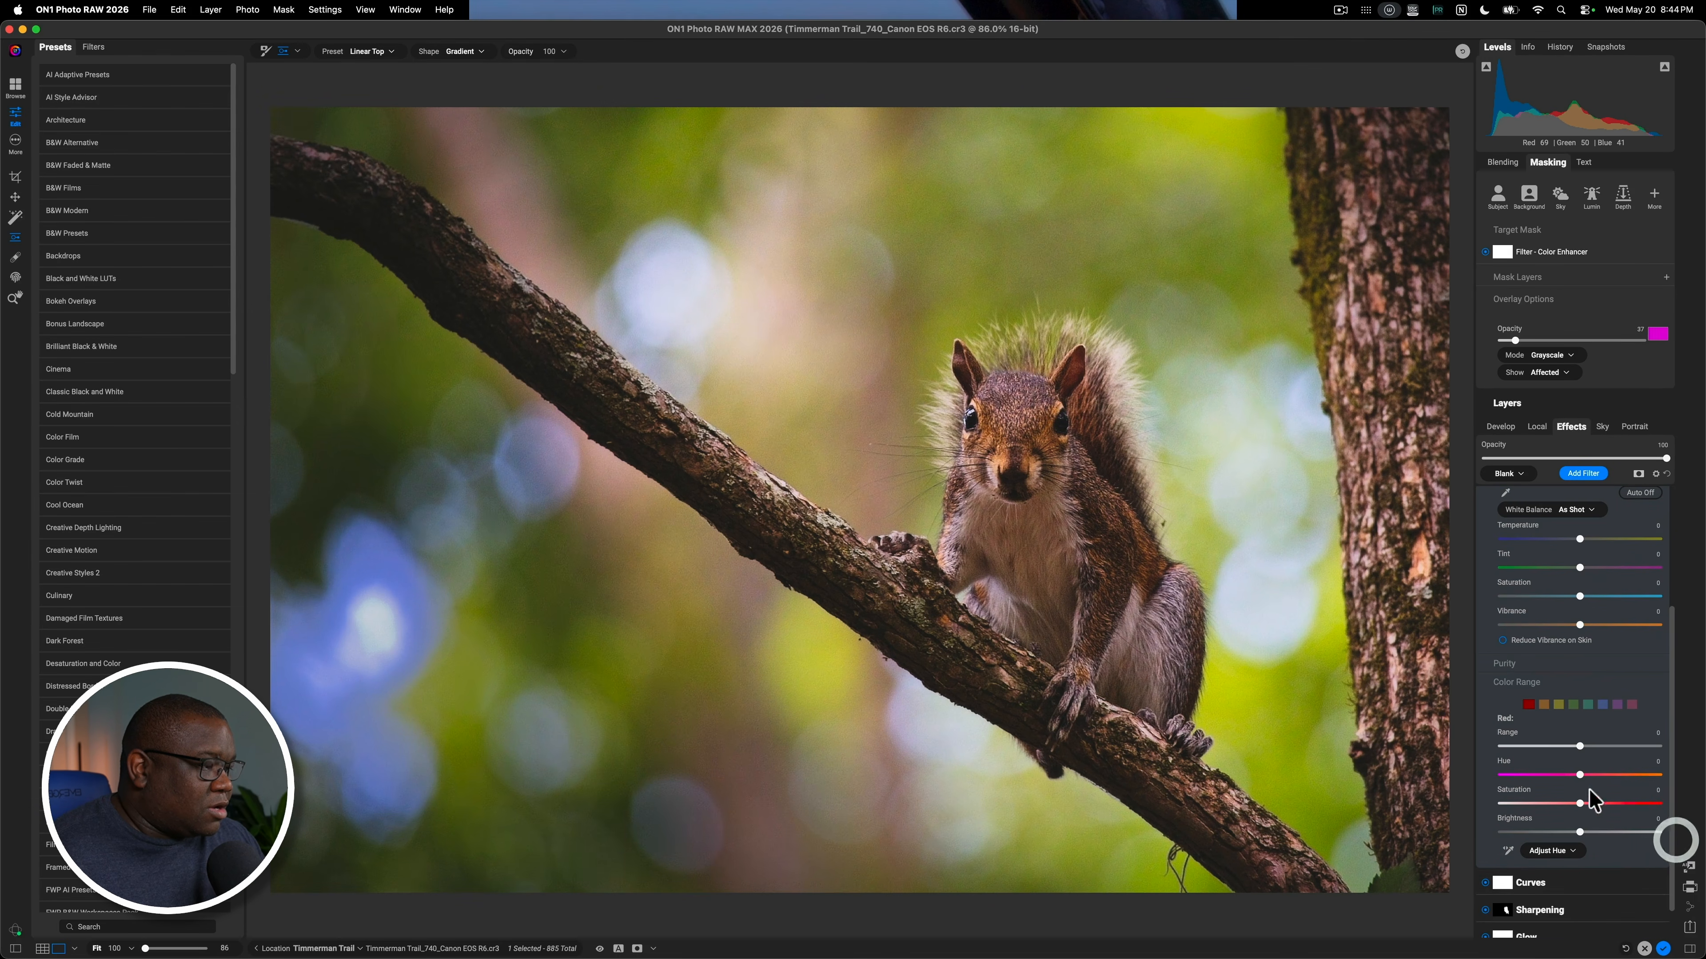
pyautogui.click(1544, 705)
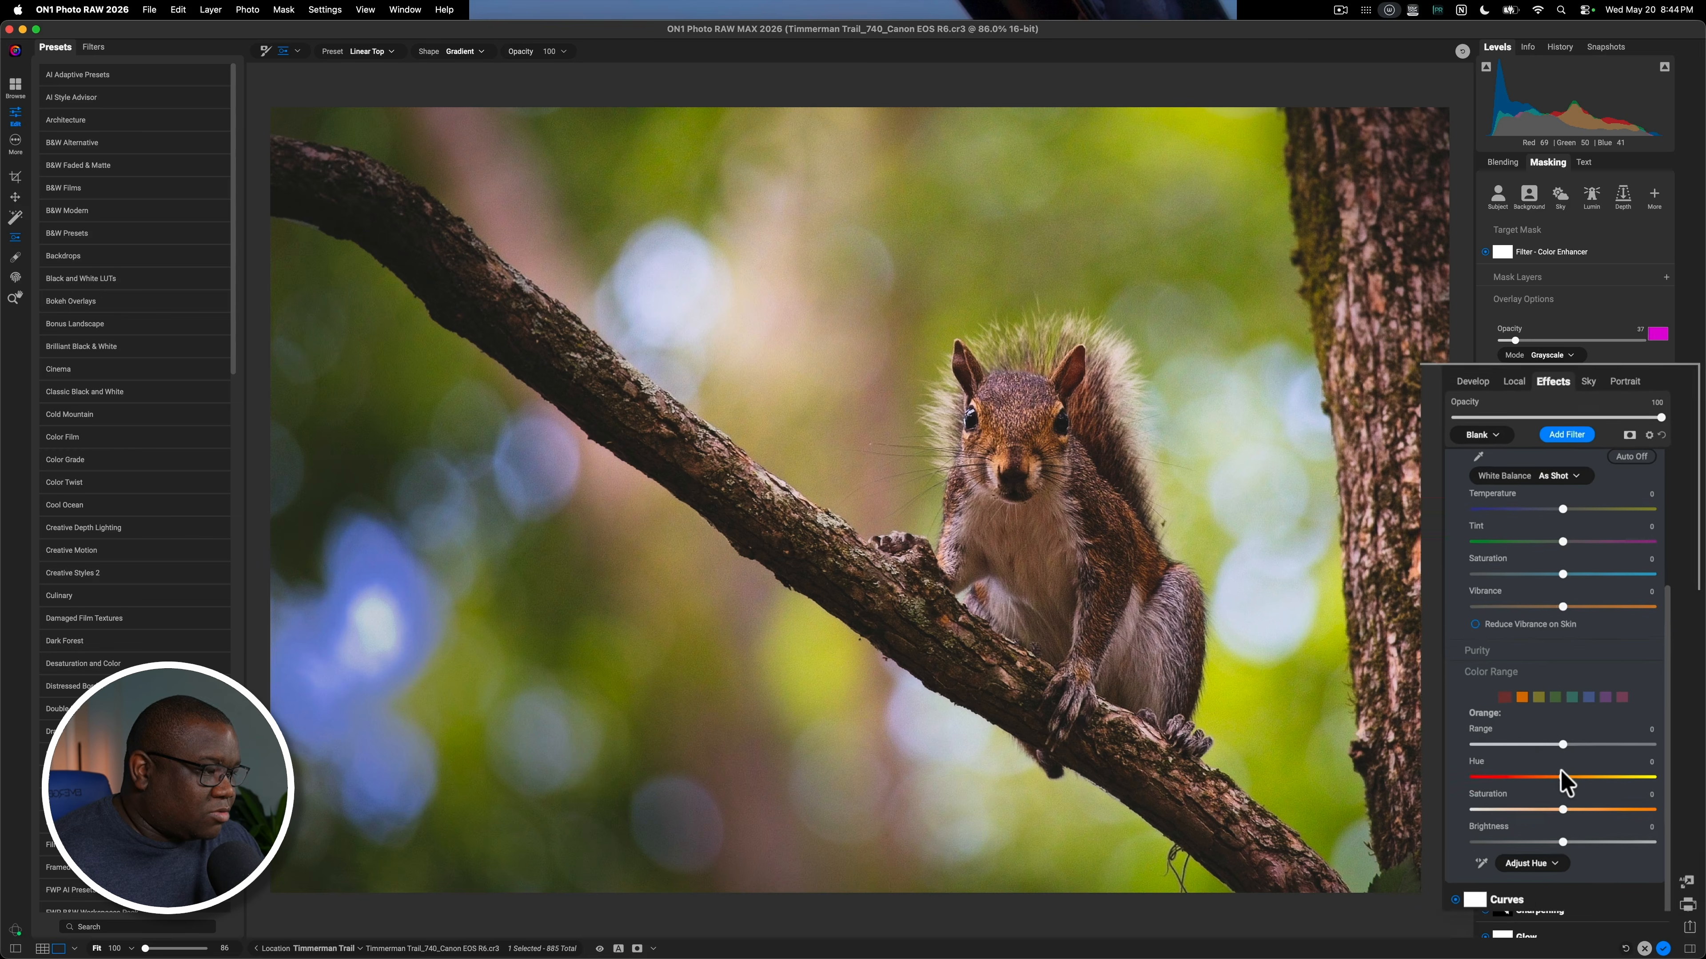
pyautogui.moveTo(1579, 775); pyautogui.dragTo(1497, 777)
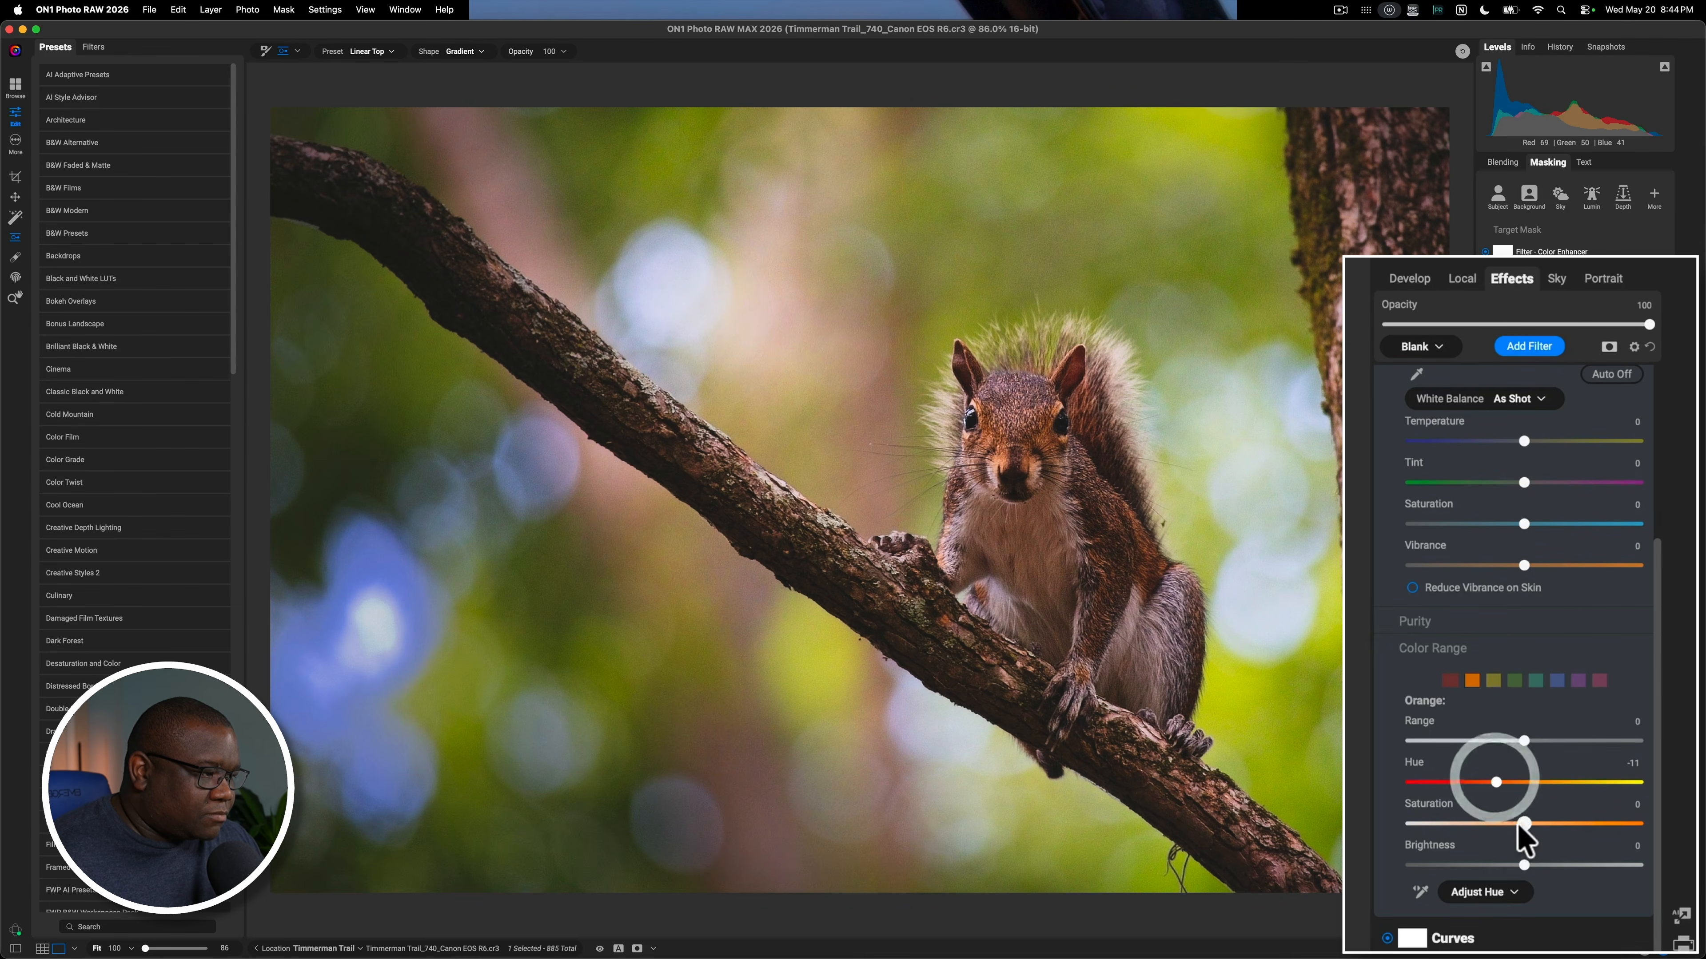
pyautogui.moveTo(1523, 823); pyautogui.dragTo(1504, 783)
pyautogui.click(1495, 783)
pyautogui.moveTo(1543, 864)
pyautogui.mouseDown()
pyautogui.moveTo(1588, 862)
pyautogui.moveTo(1559, 864)
pyautogui.mouseUp()
pyautogui.click(1465, 747)
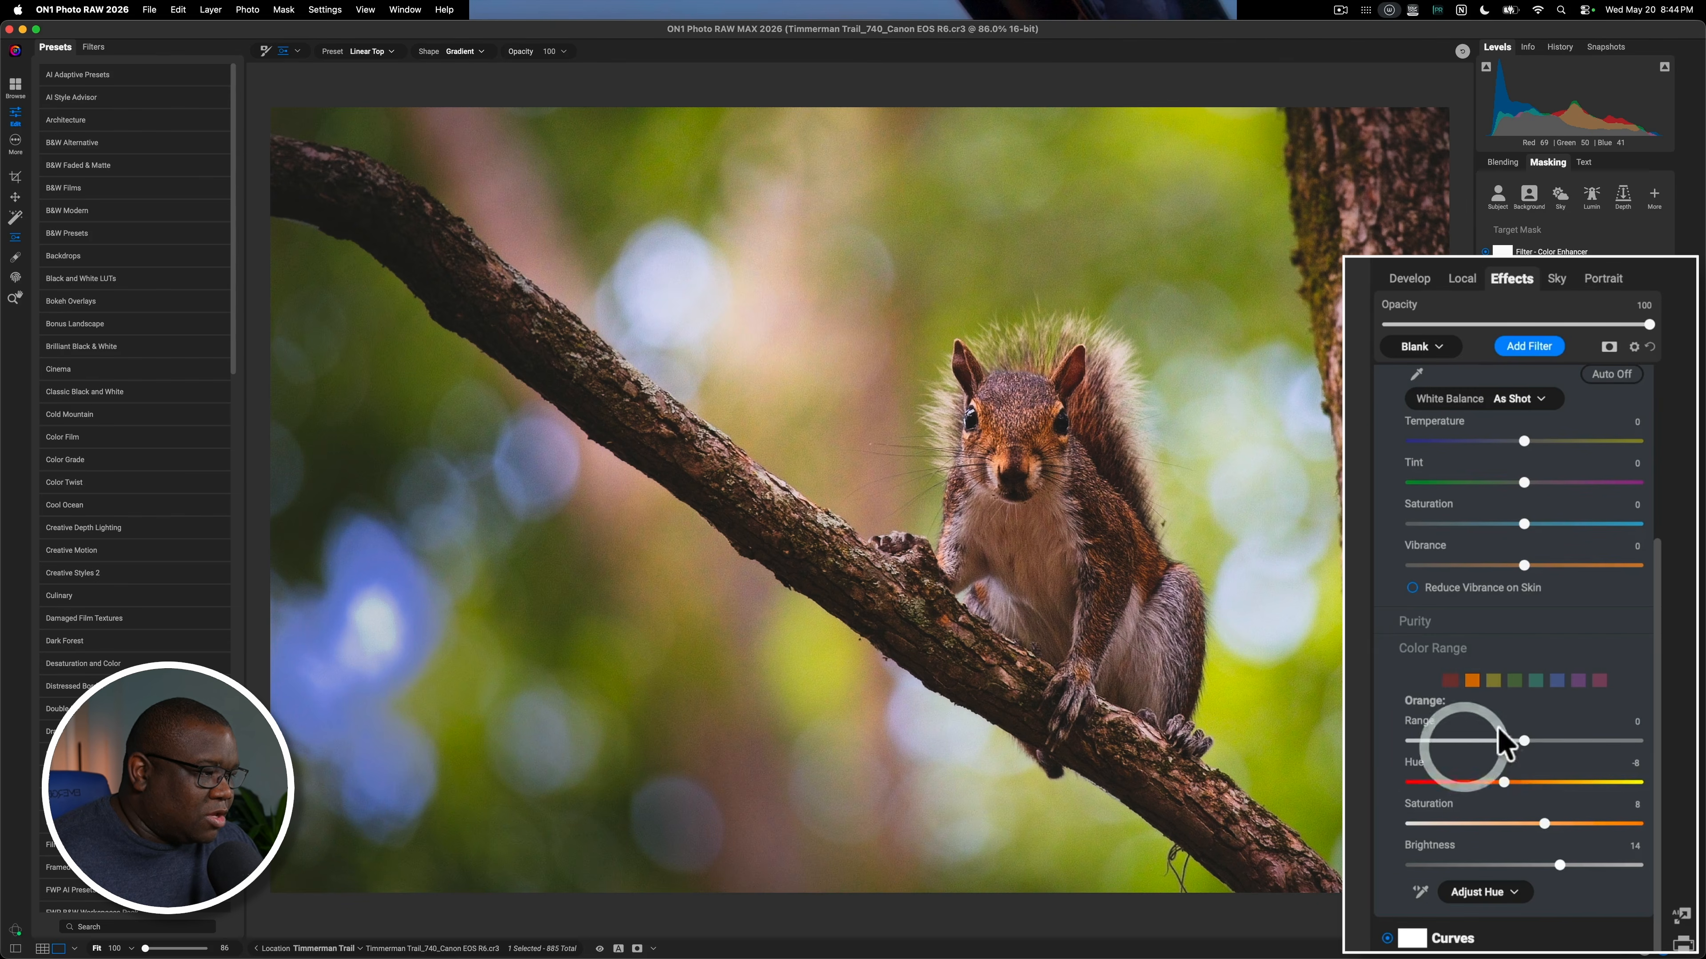
# - Adjust the yellow range's brightness and set the red range to hue 11, saturation -14 and brightness 19
pyautogui.click(1492, 684)
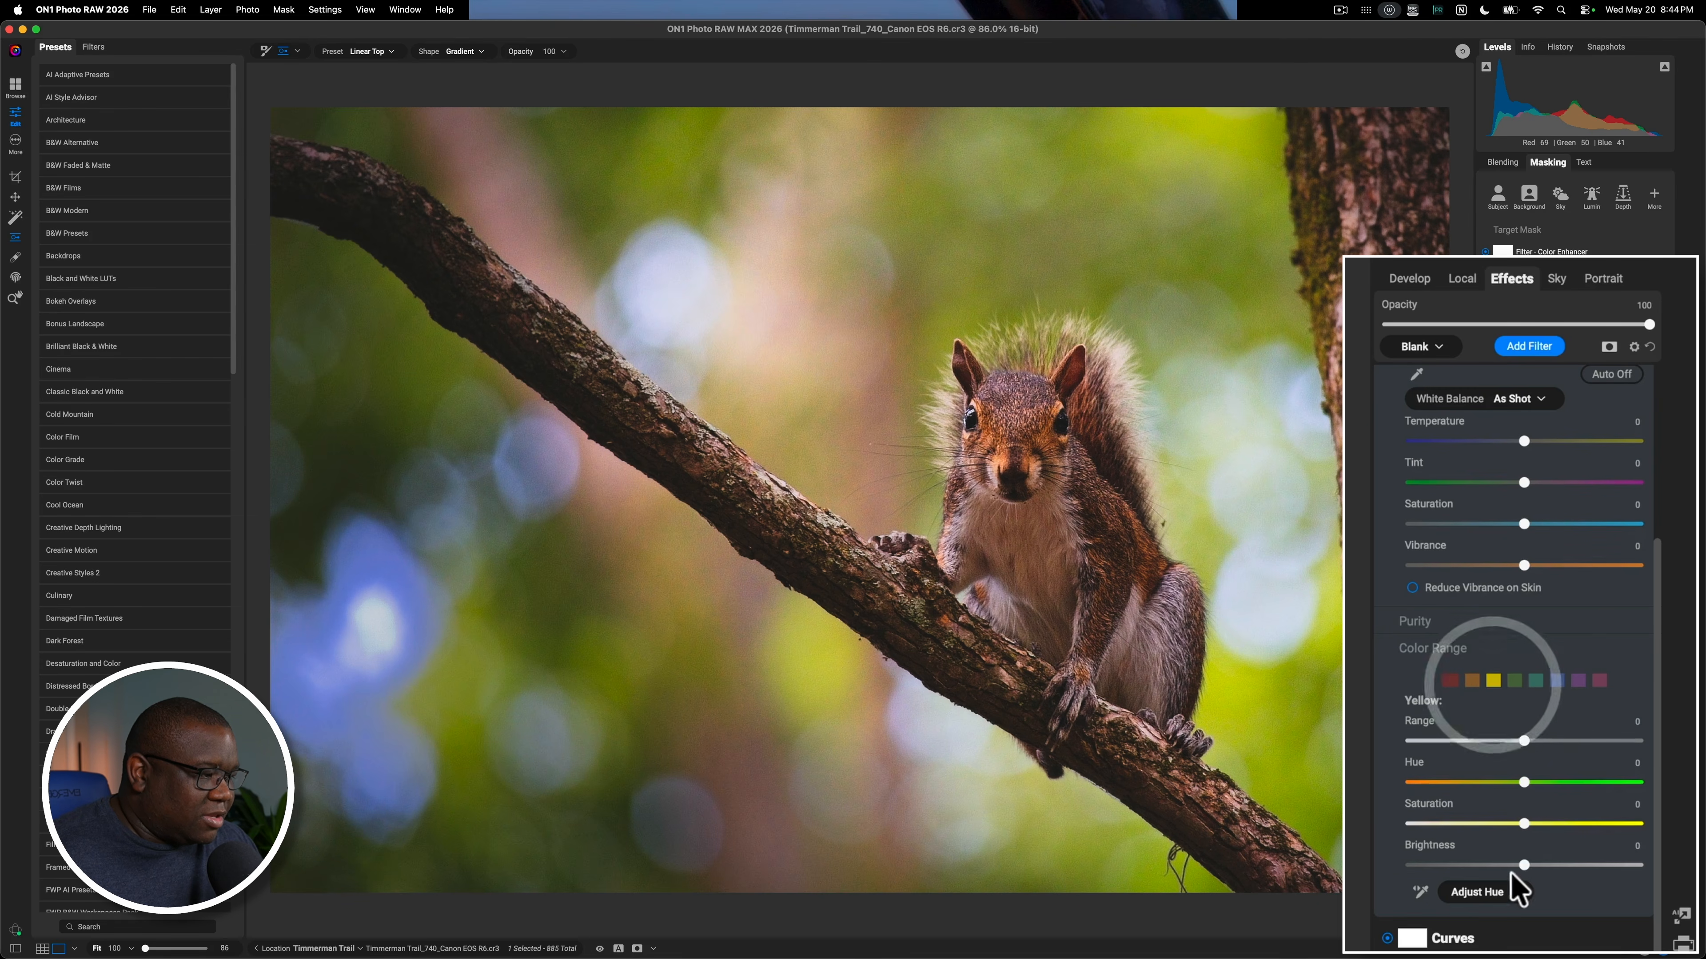
pyautogui.moveTo(1537, 865); pyautogui.dragTo(1476, 746)
pyautogui.click(1450, 681)
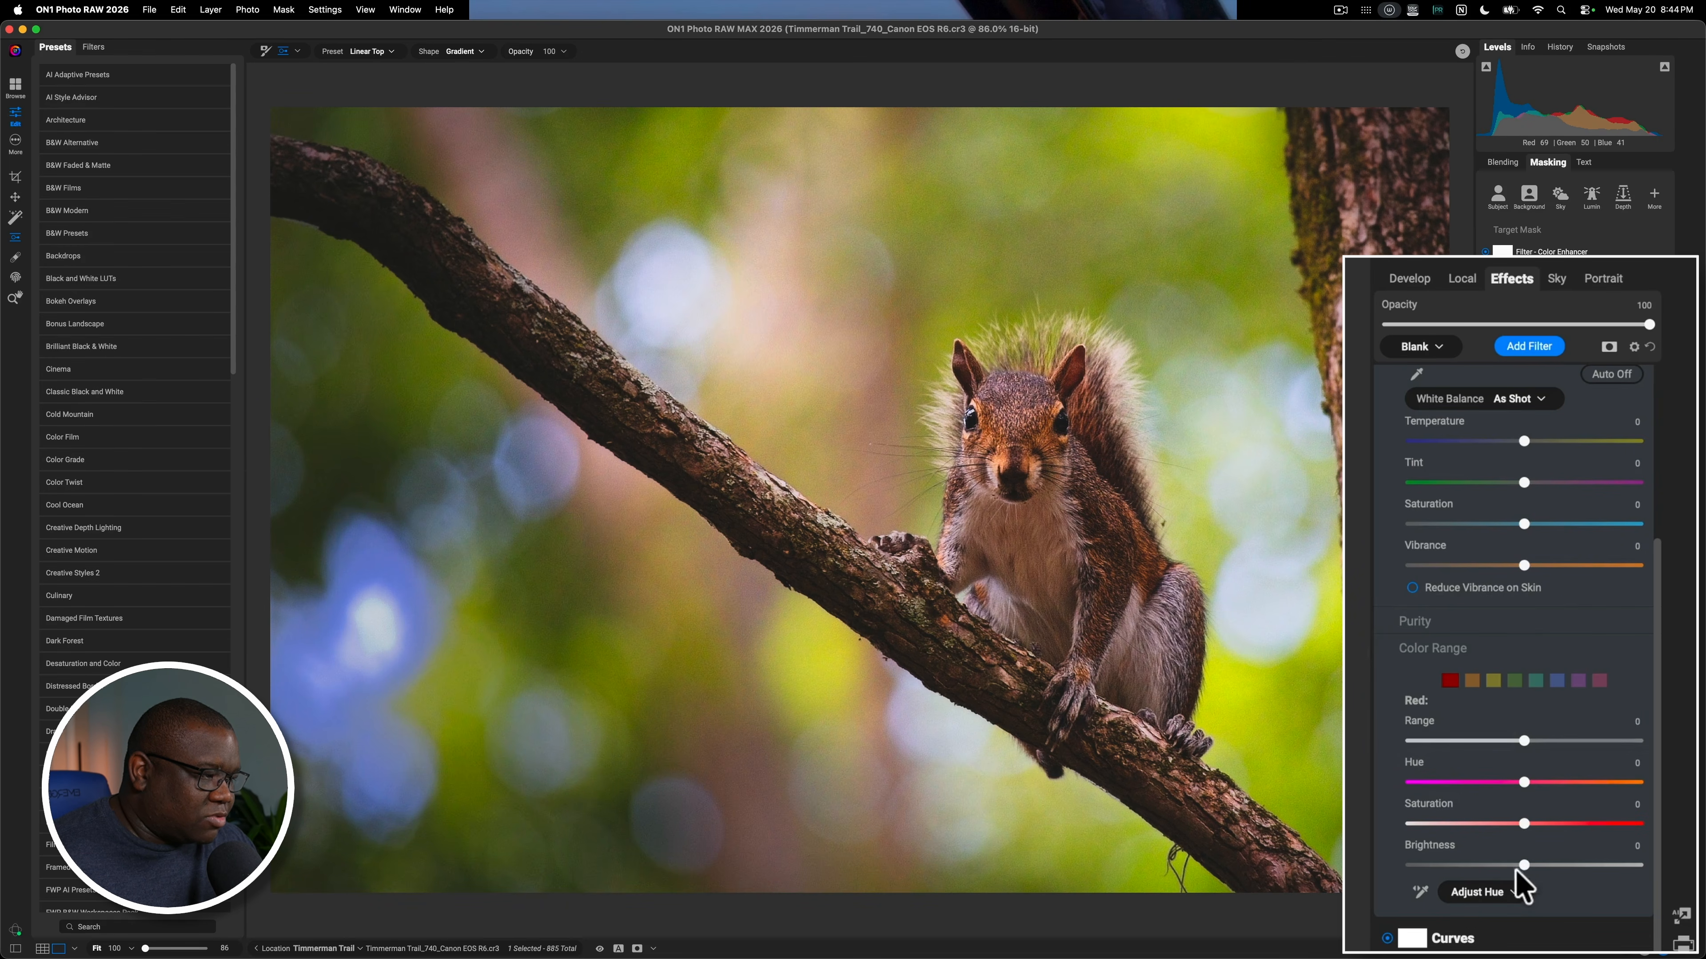
pyautogui.moveTo(1523, 864); pyautogui.dragTo(1550, 783)
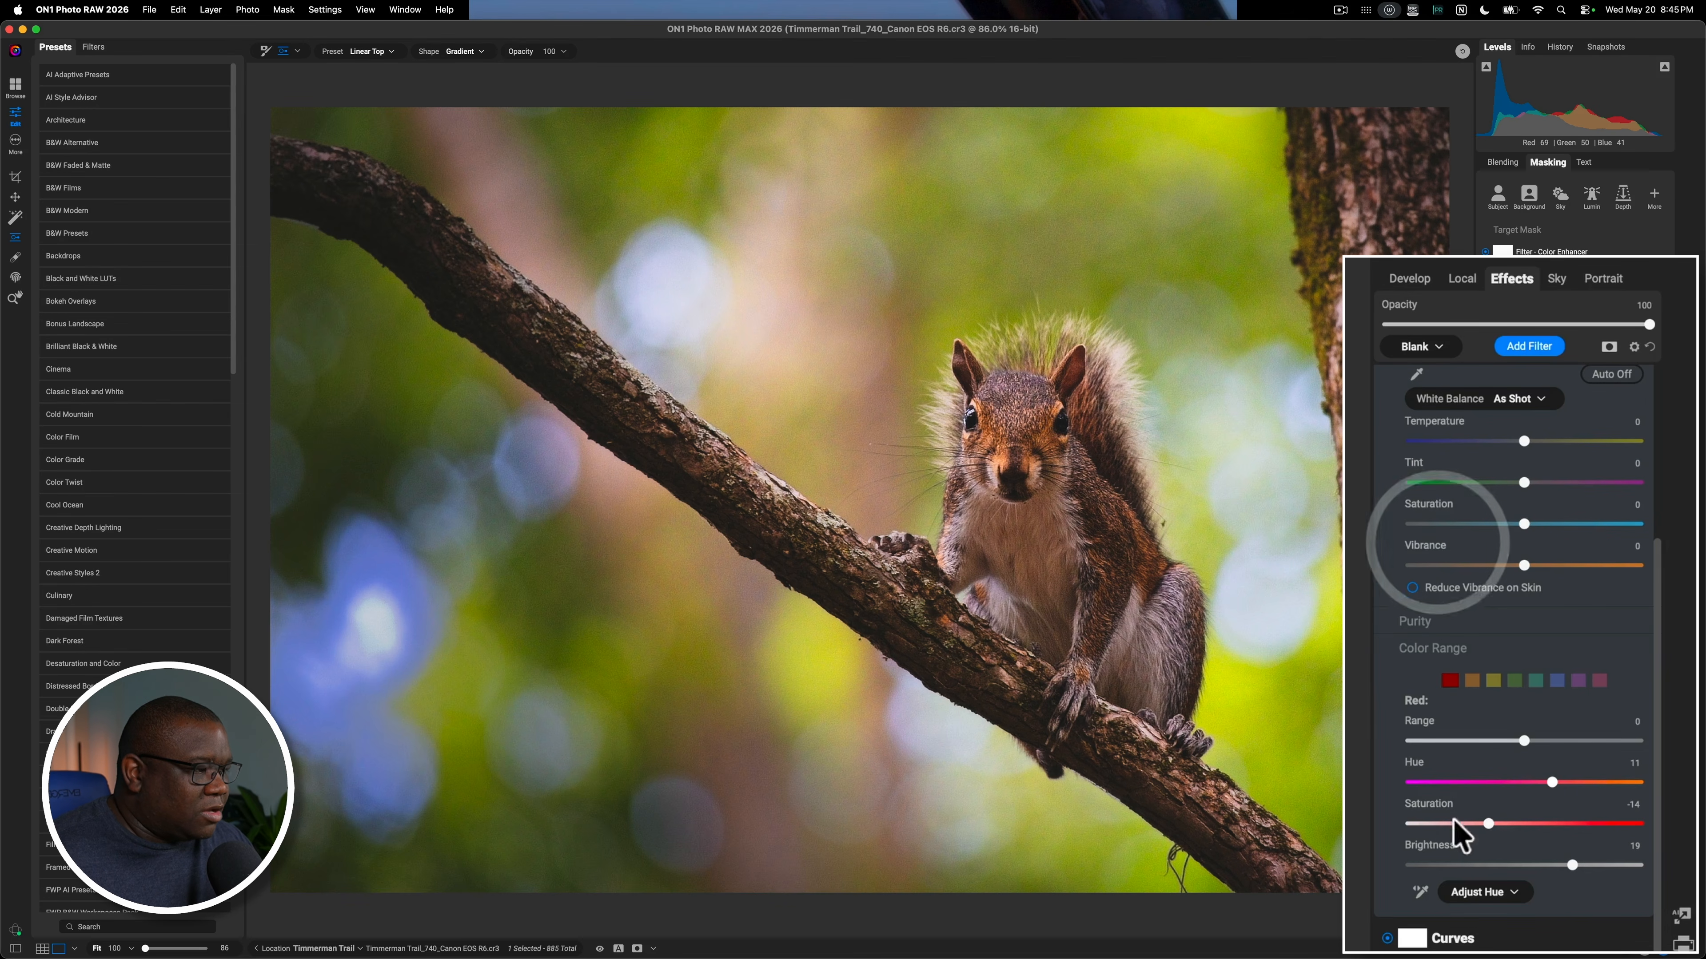
# - Compare the photo with and without the new Color Enhancer filter
pyautogui.scroll(3, 1393, 484)
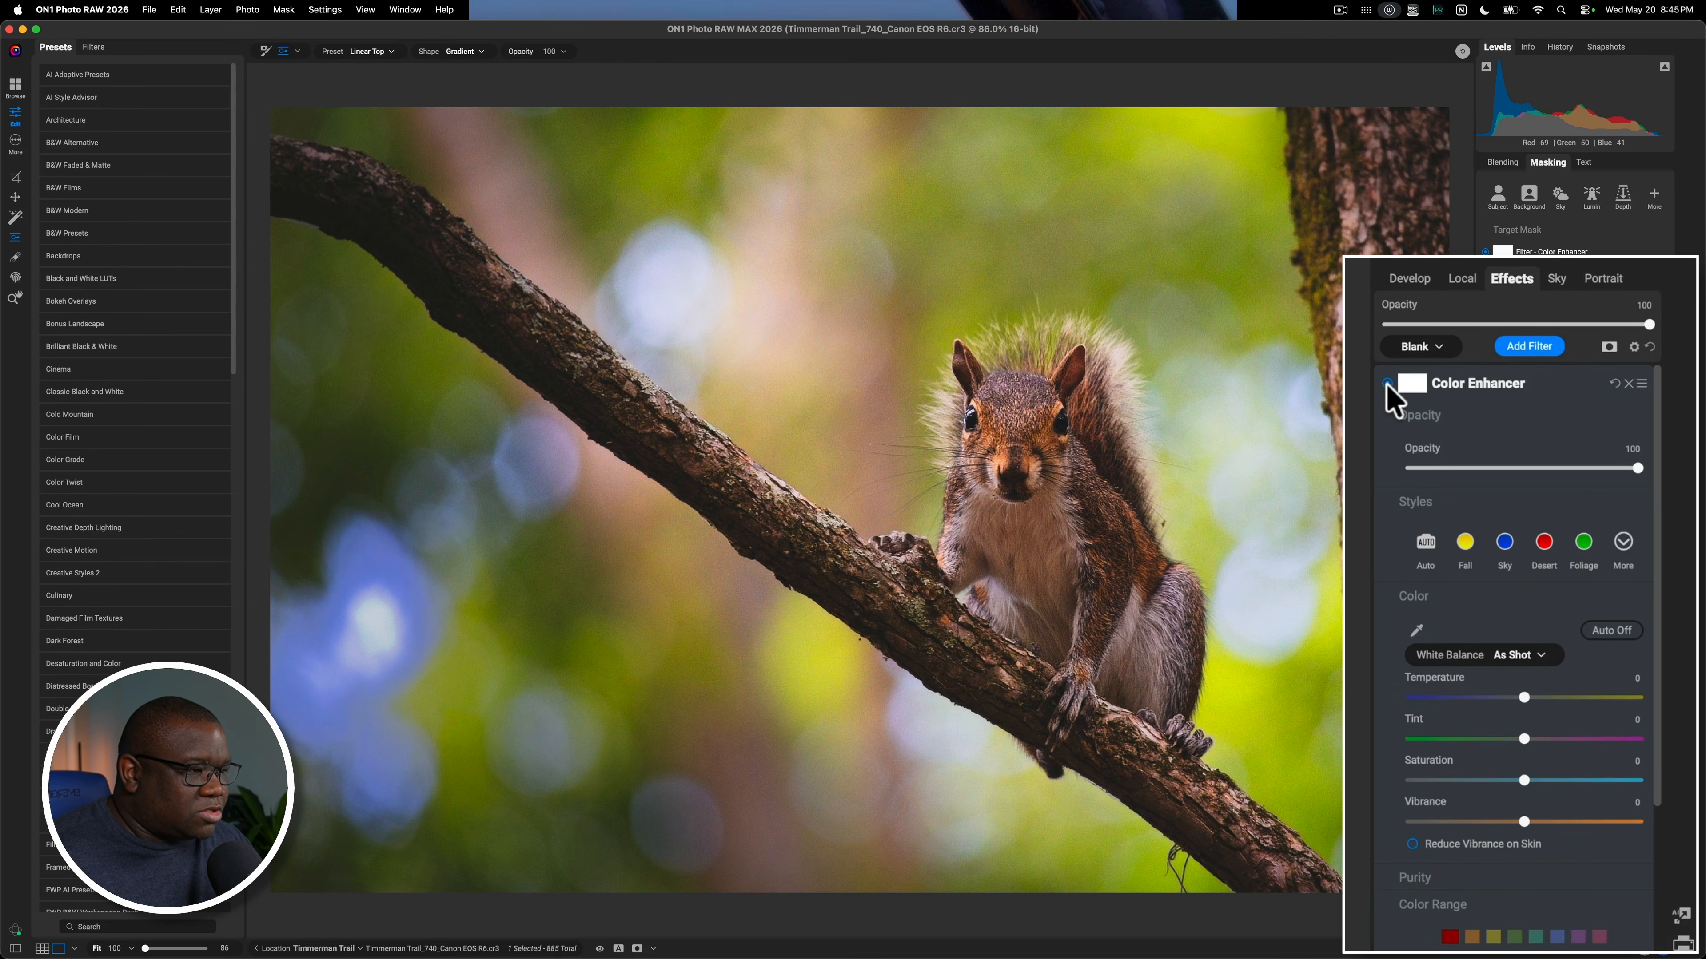
pyautogui.click(1388, 384)
pyautogui.click(1387, 384)
pyautogui.click(1388, 383)
pyautogui.click(1387, 384)
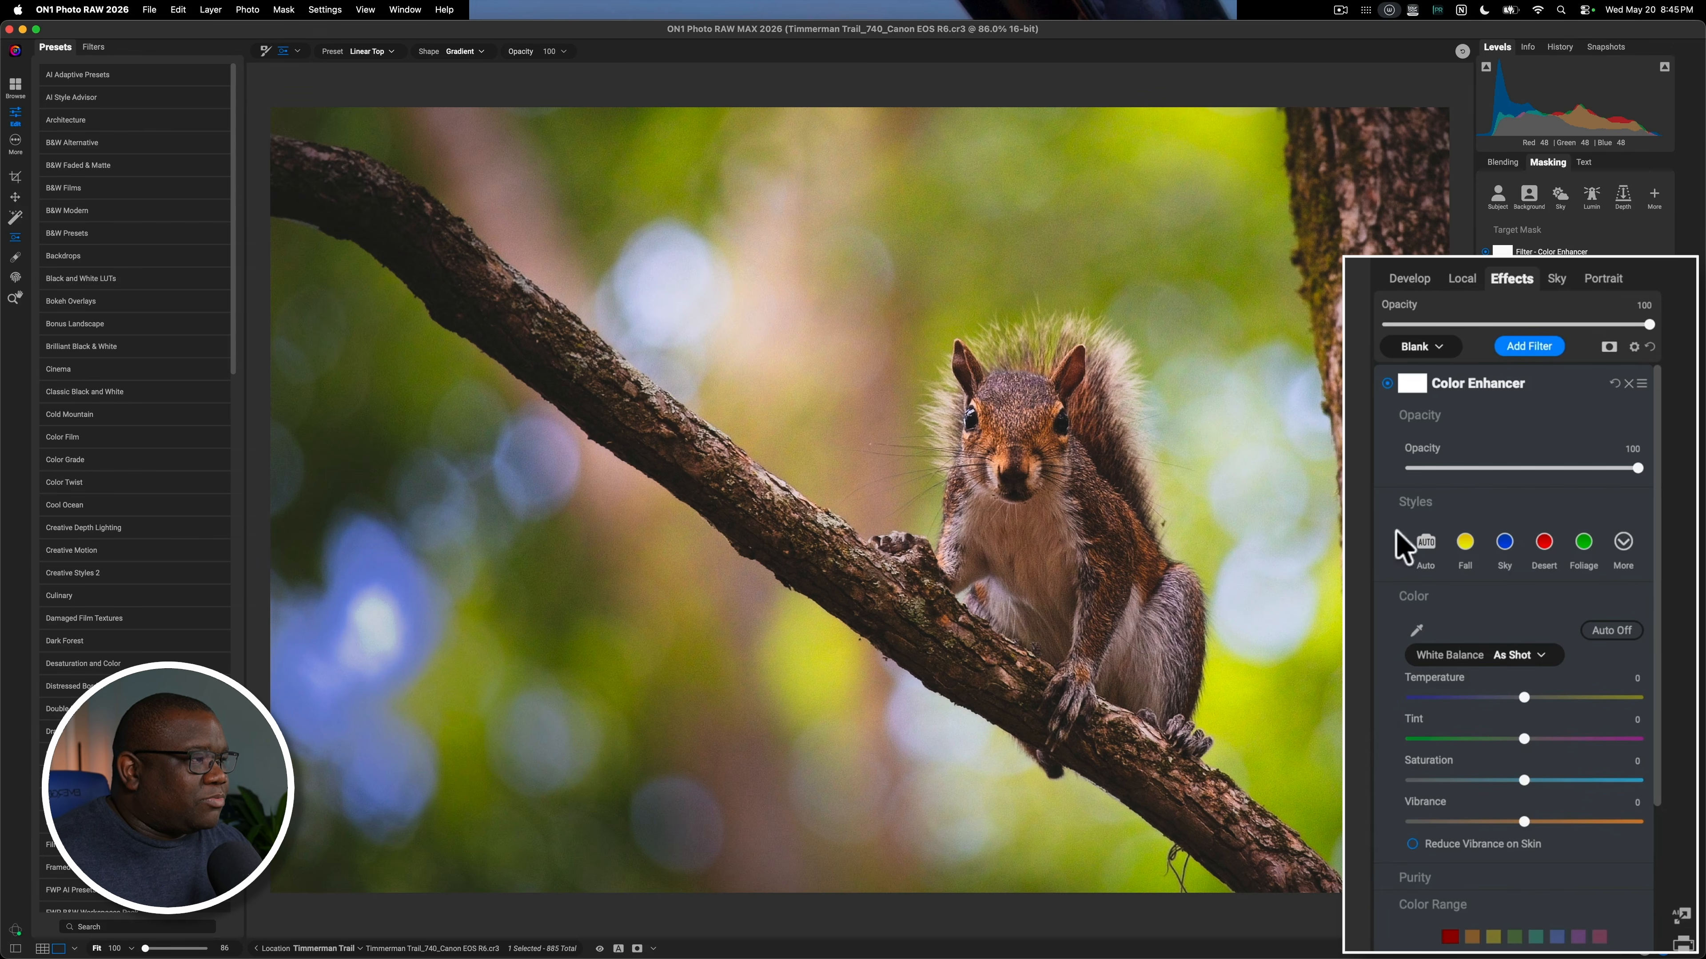
# - Mask the background out of the new Color Enhancer filter and compare the photo with and without it
pyautogui.click(1529, 195)
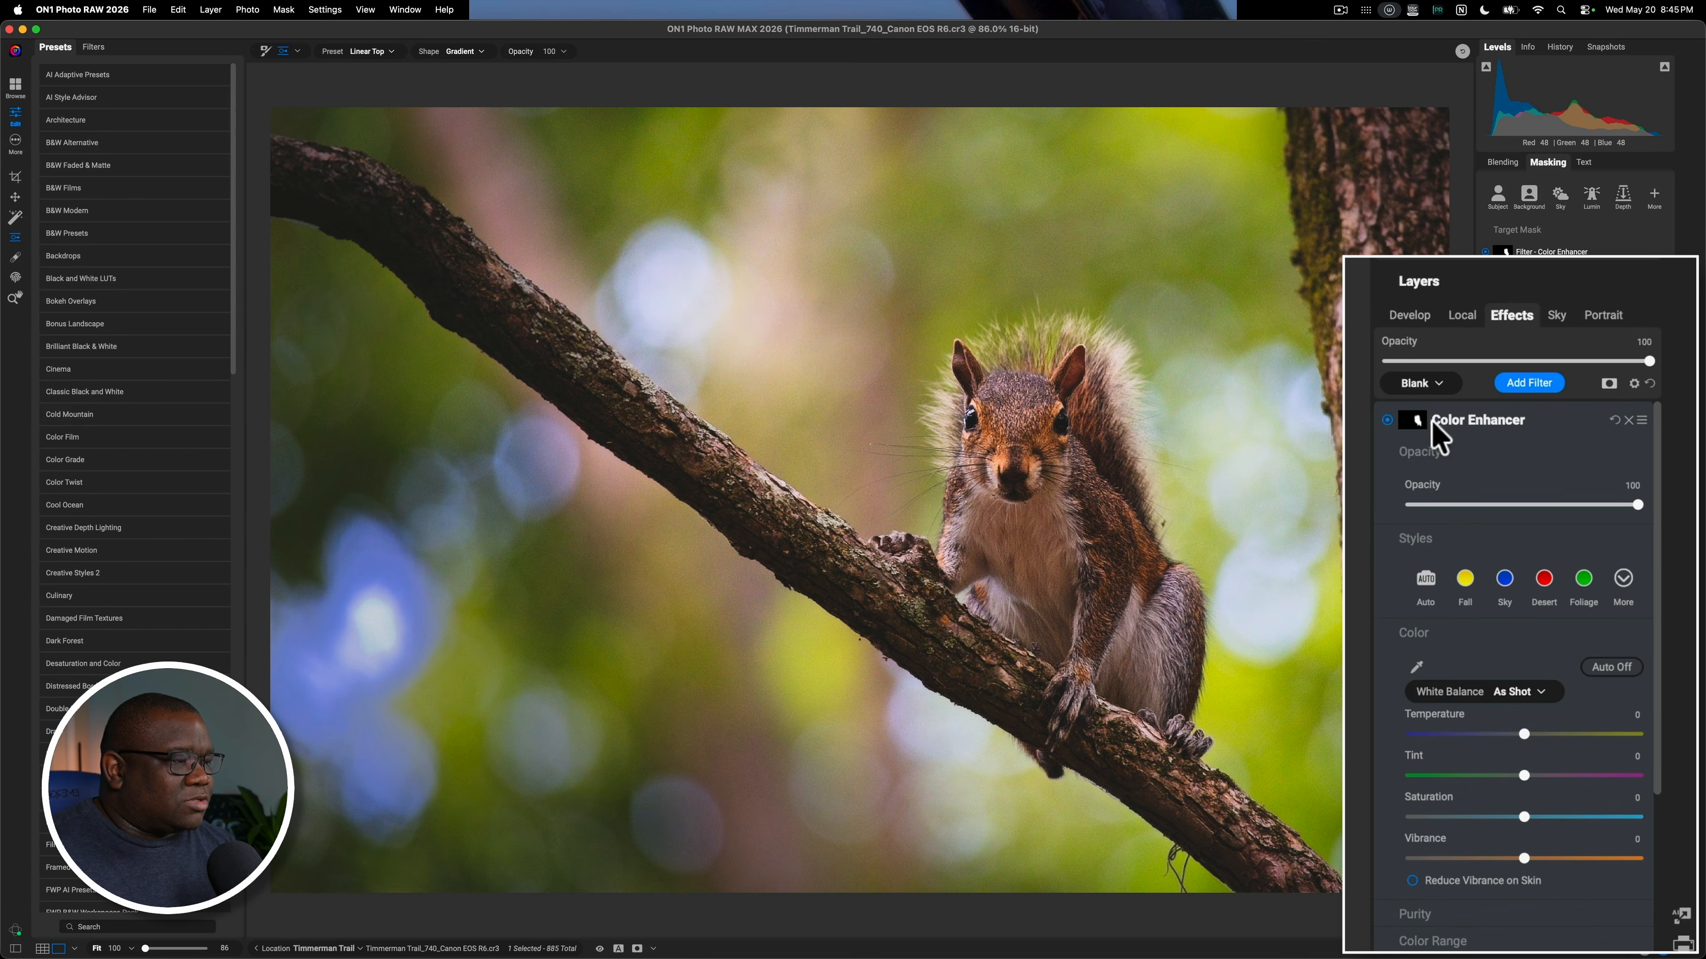
pyautogui.click(1387, 420)
pyautogui.click(1387, 421)
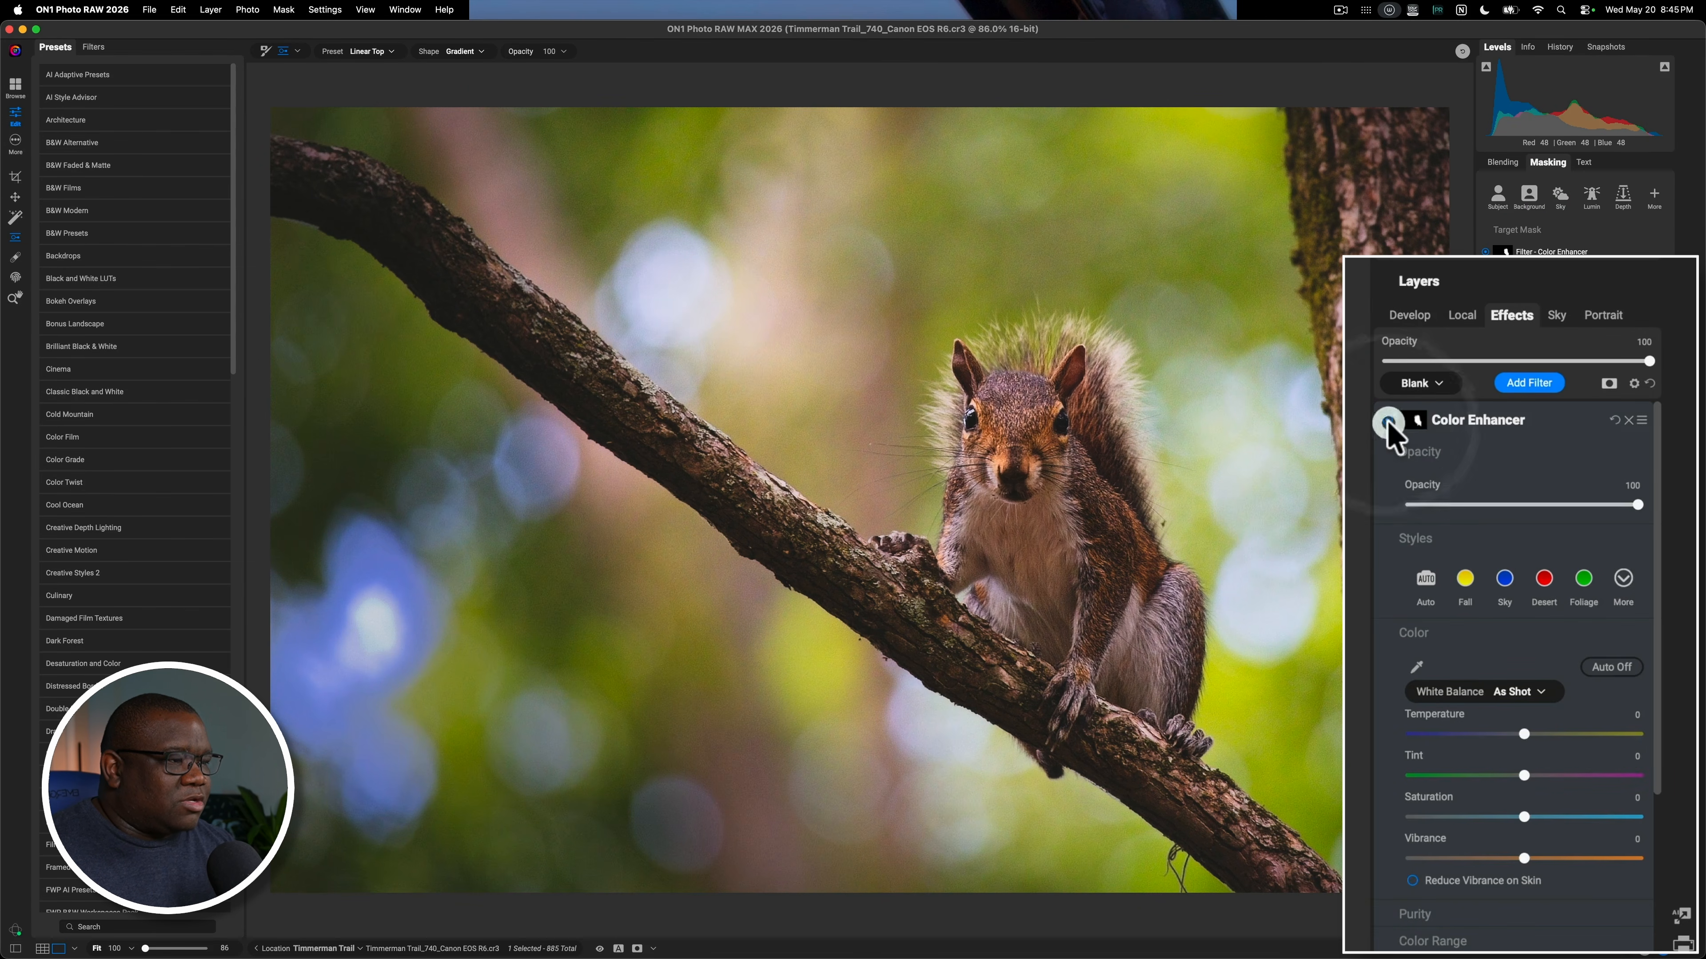
pyautogui.click(1387, 421)
pyautogui.click(1387, 421)
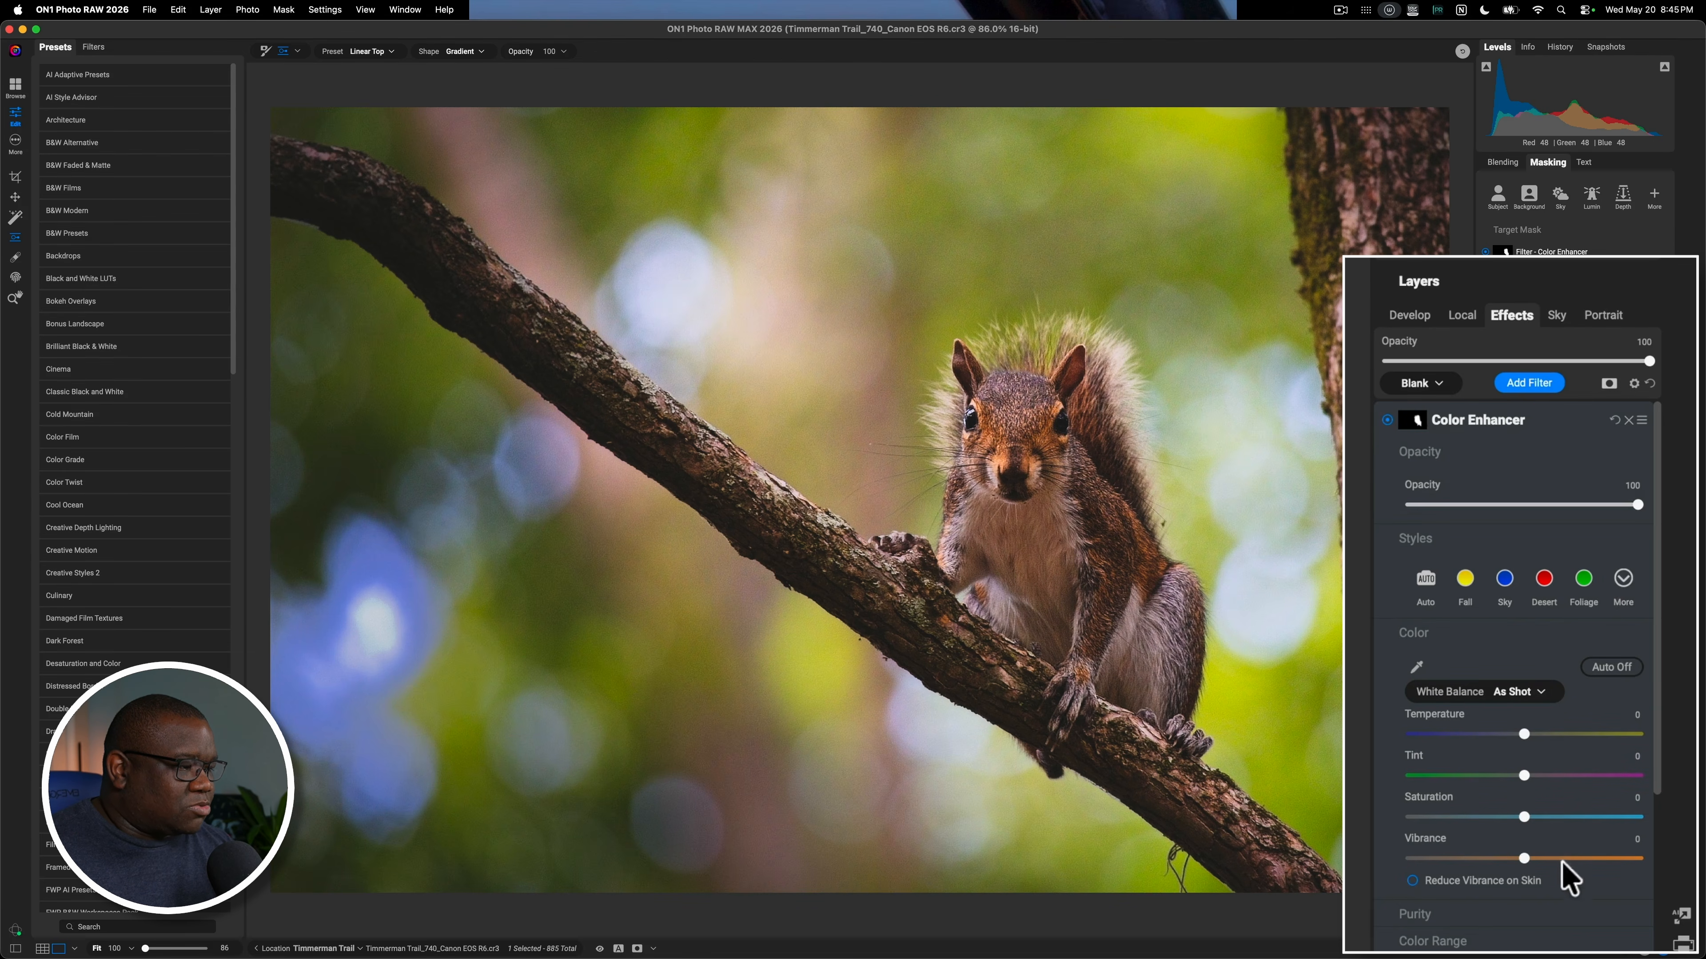
# - Set the masked Color Enhancer's saturation to -11 and vibrance to 18, and compare the photo with and without the filter
pyautogui.moveTo(1530, 861); pyautogui.dragTo(1539, 858)
pyautogui.moveTo(1524, 817); pyautogui.dragTo(1566, 849)
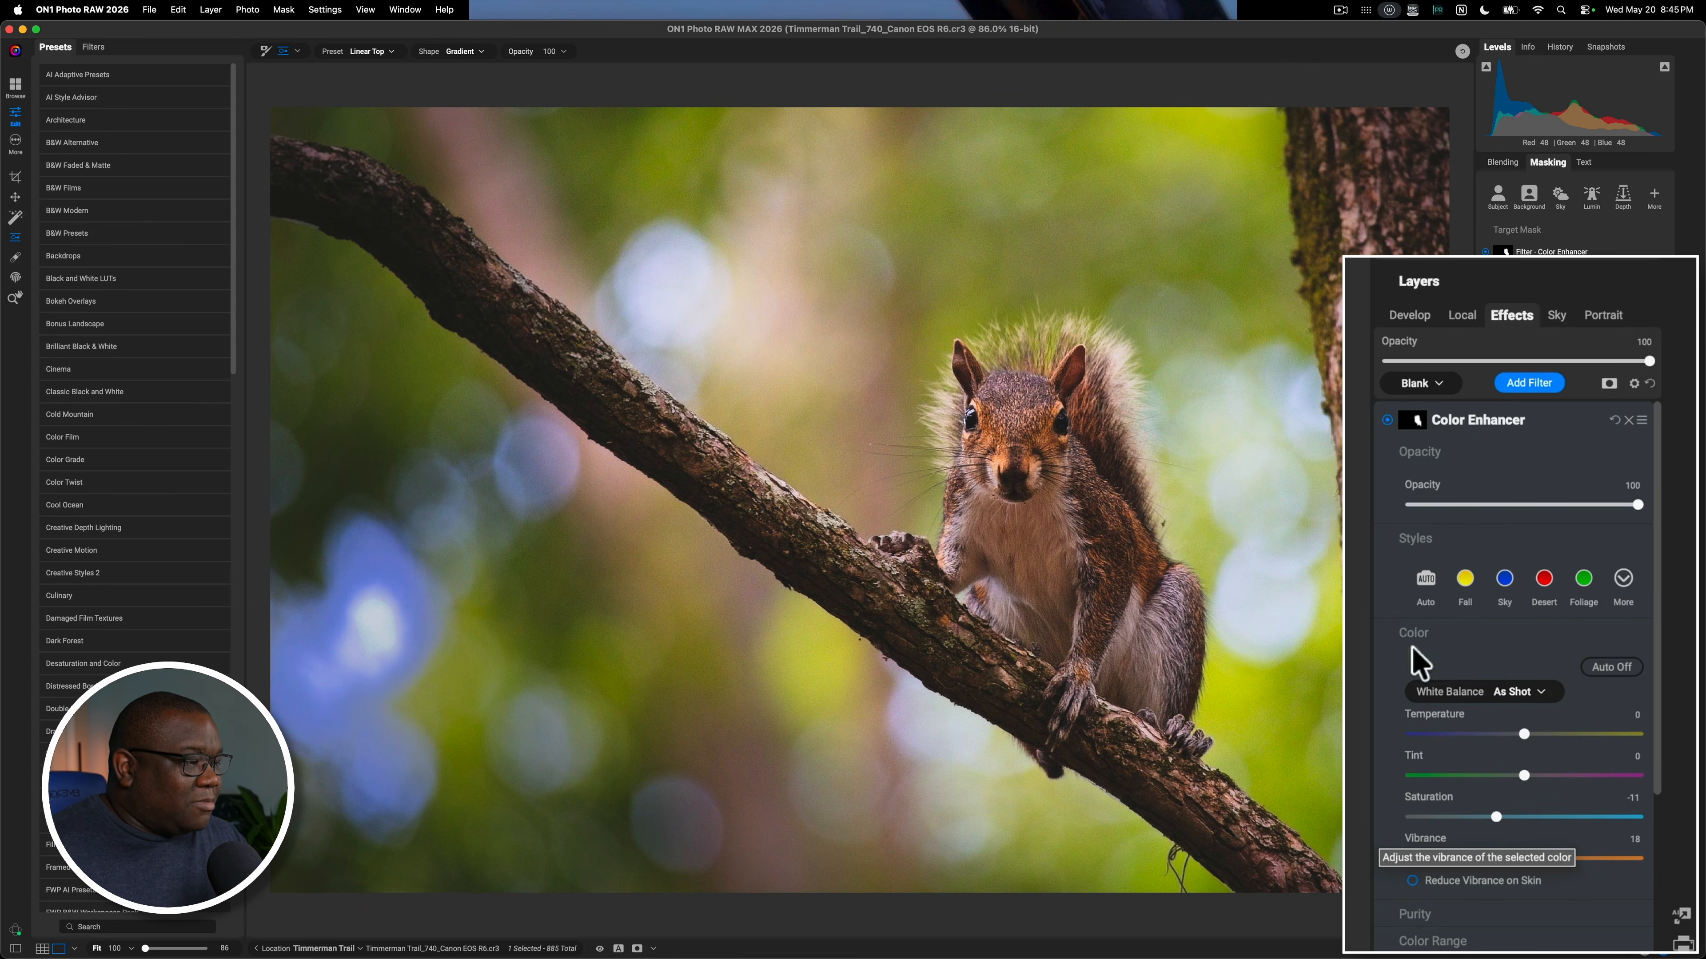
pyautogui.click(1386, 421)
pyautogui.click(1387, 421)
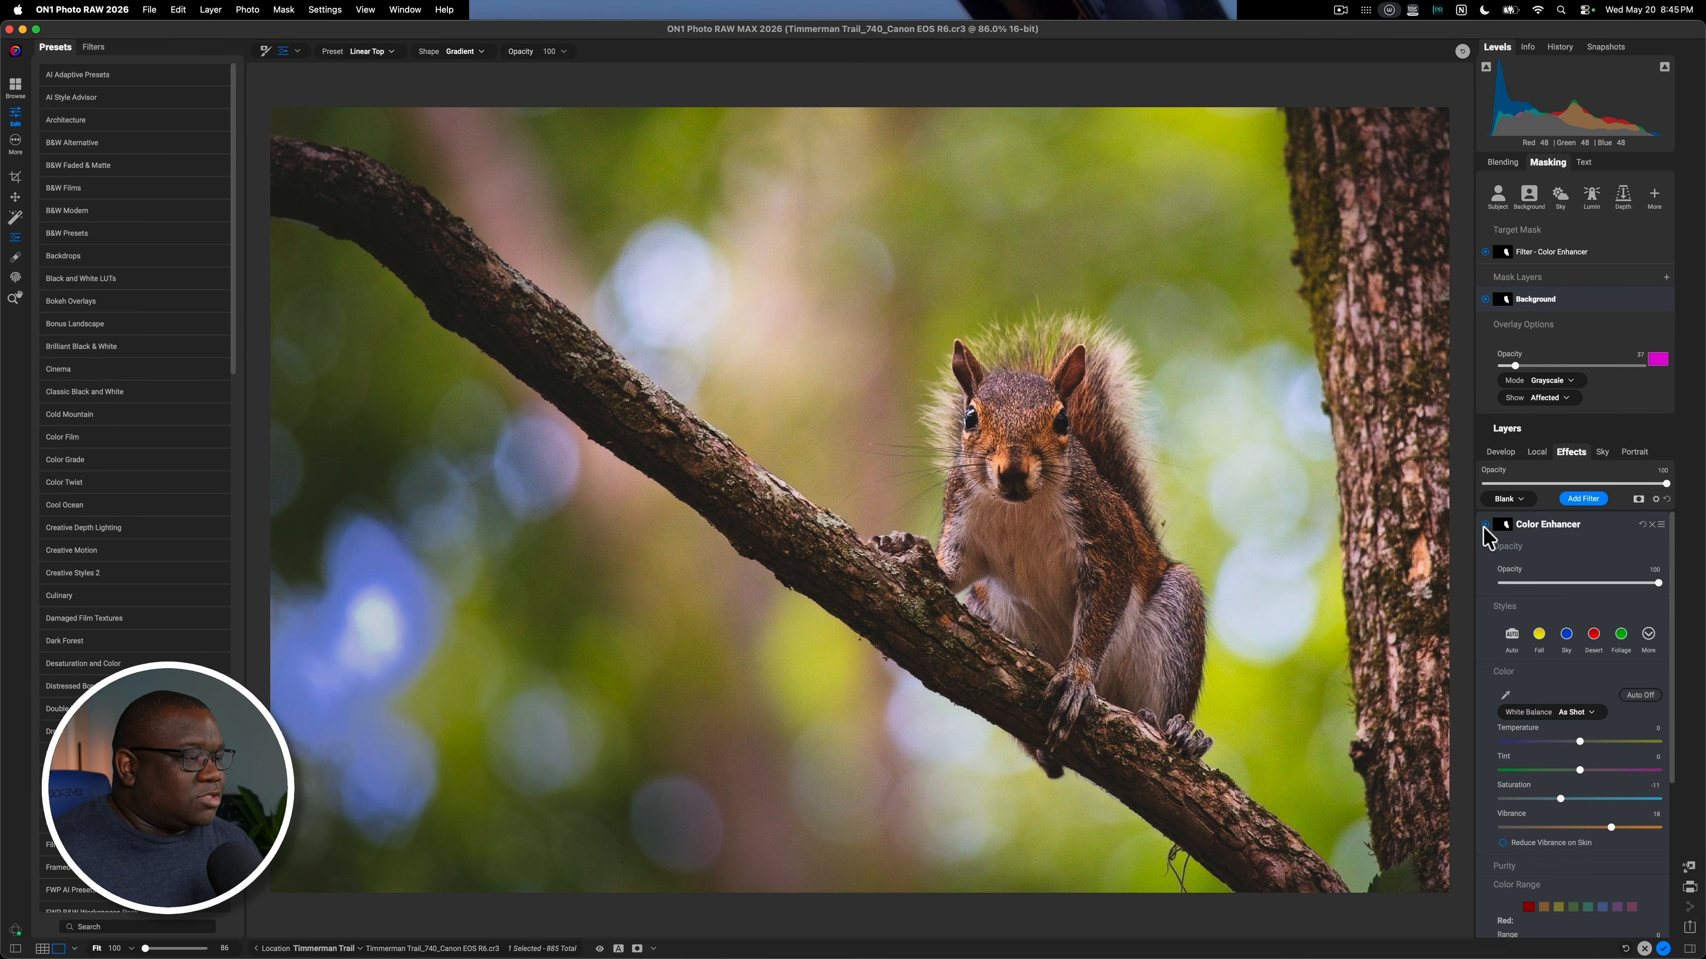
# - Add a Sunshine filter to the photo and set its amount to 23 and saturation to 15
pyautogui.click(1596, 526)
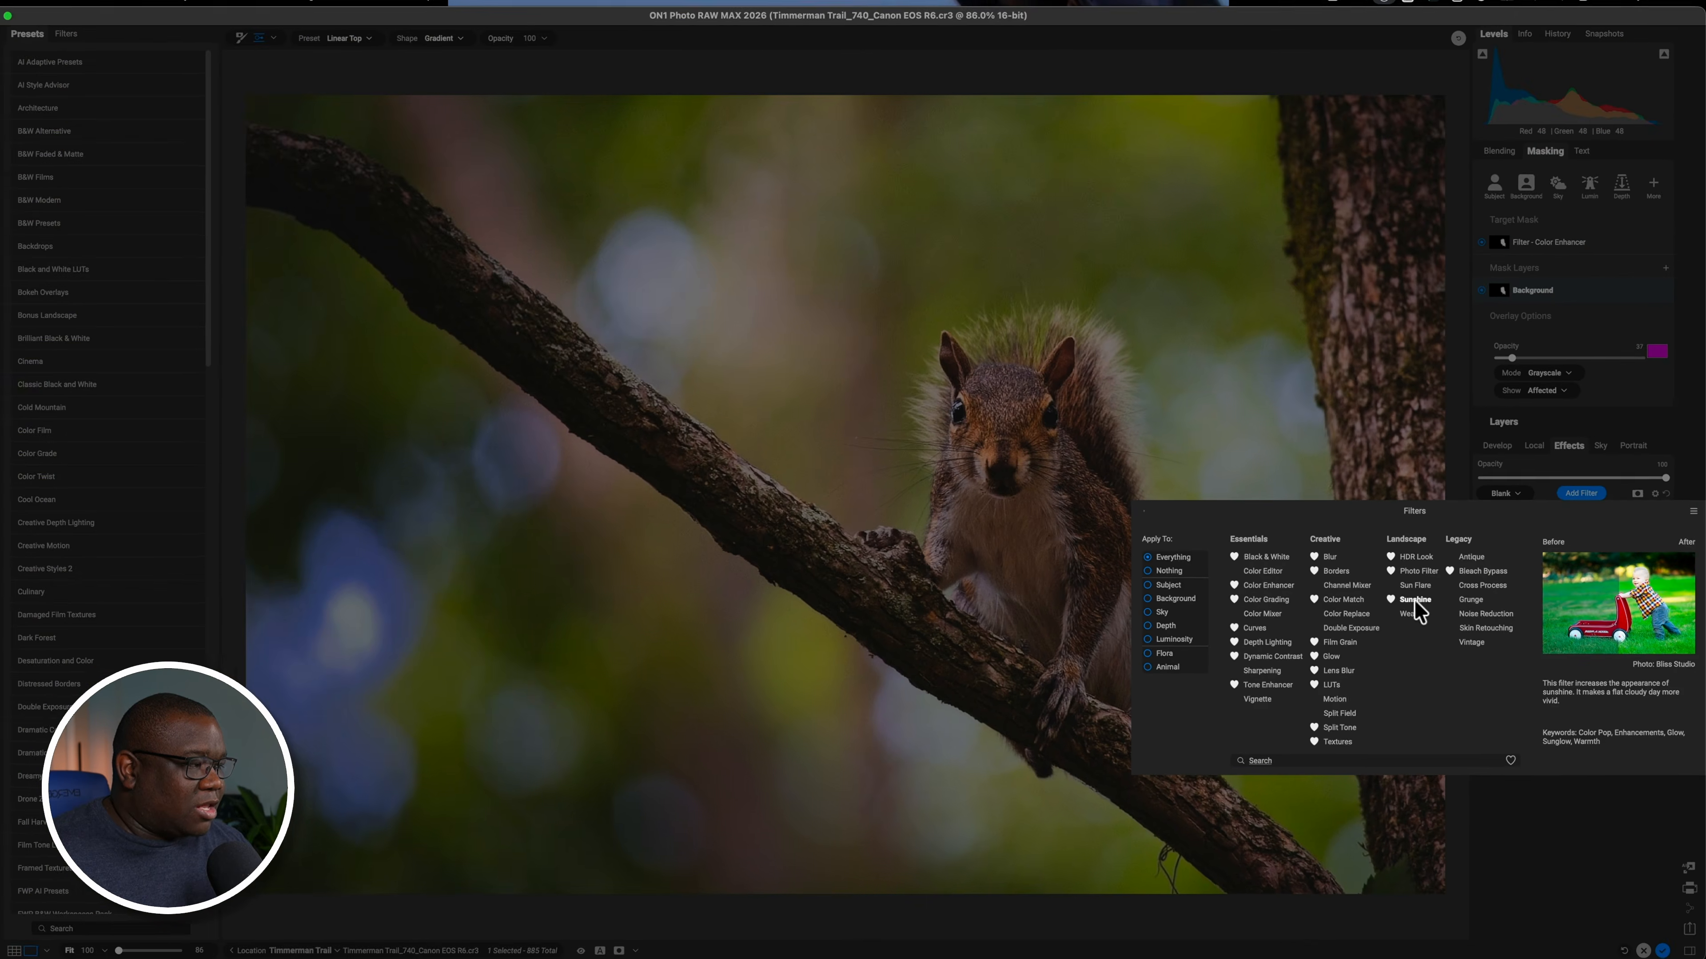
pyautogui.click(1273, 490)
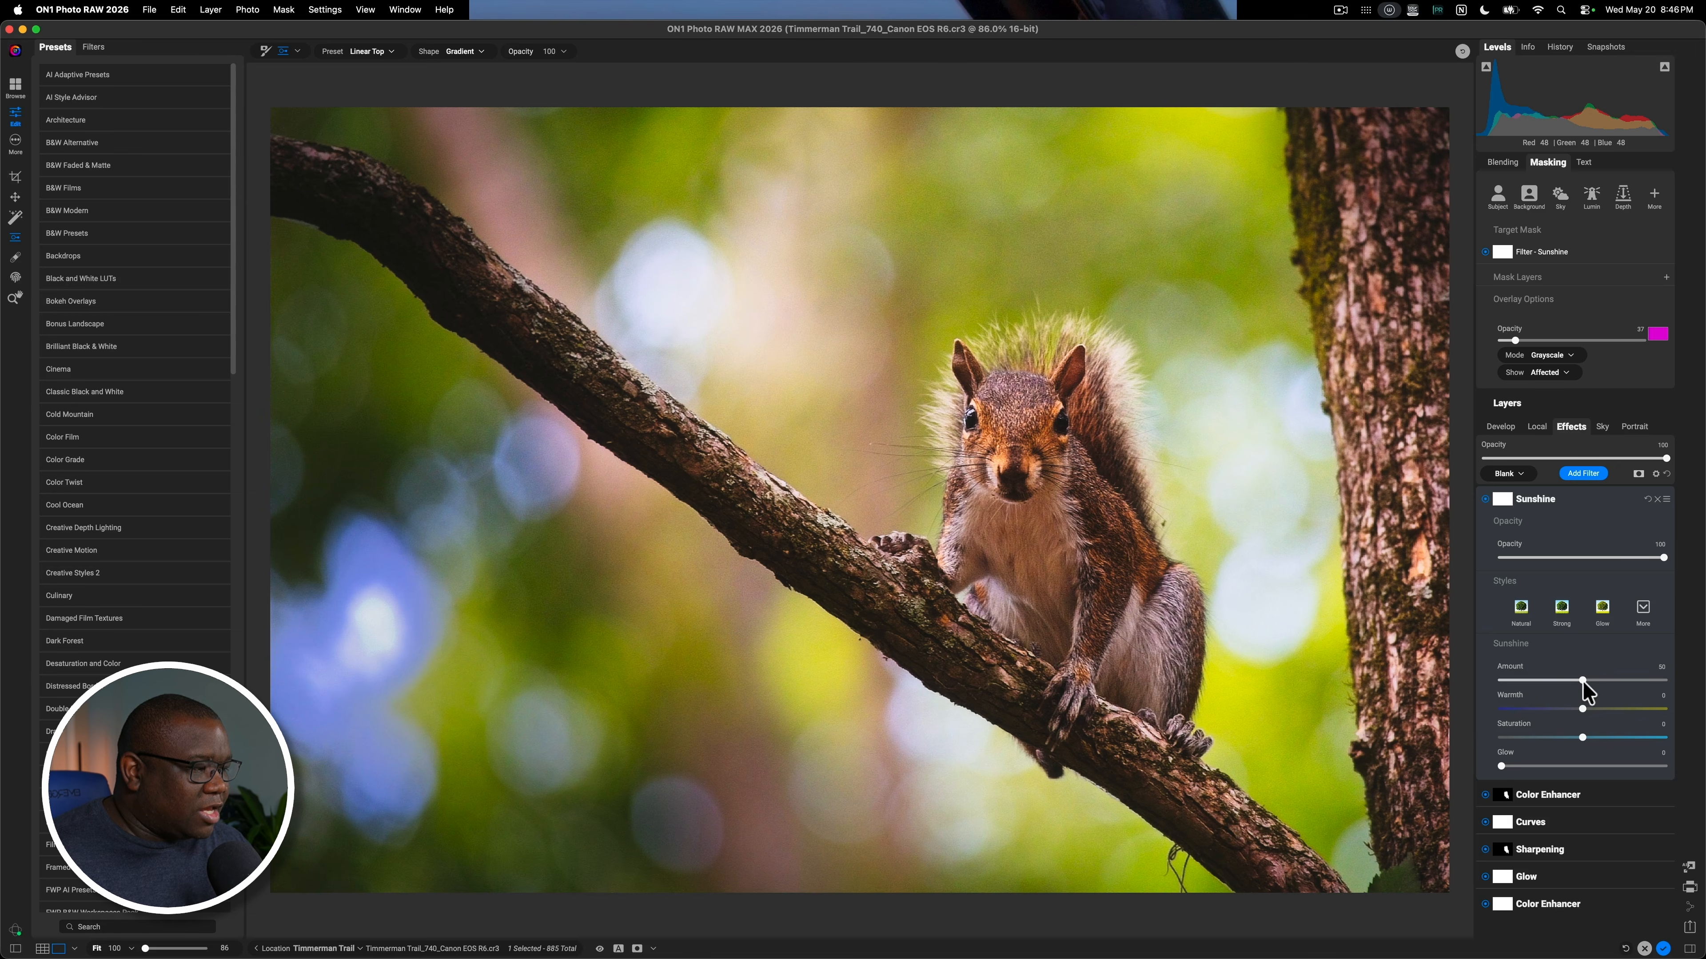
pyautogui.moveTo(1583, 684); pyautogui.dragTo(1491, 659)
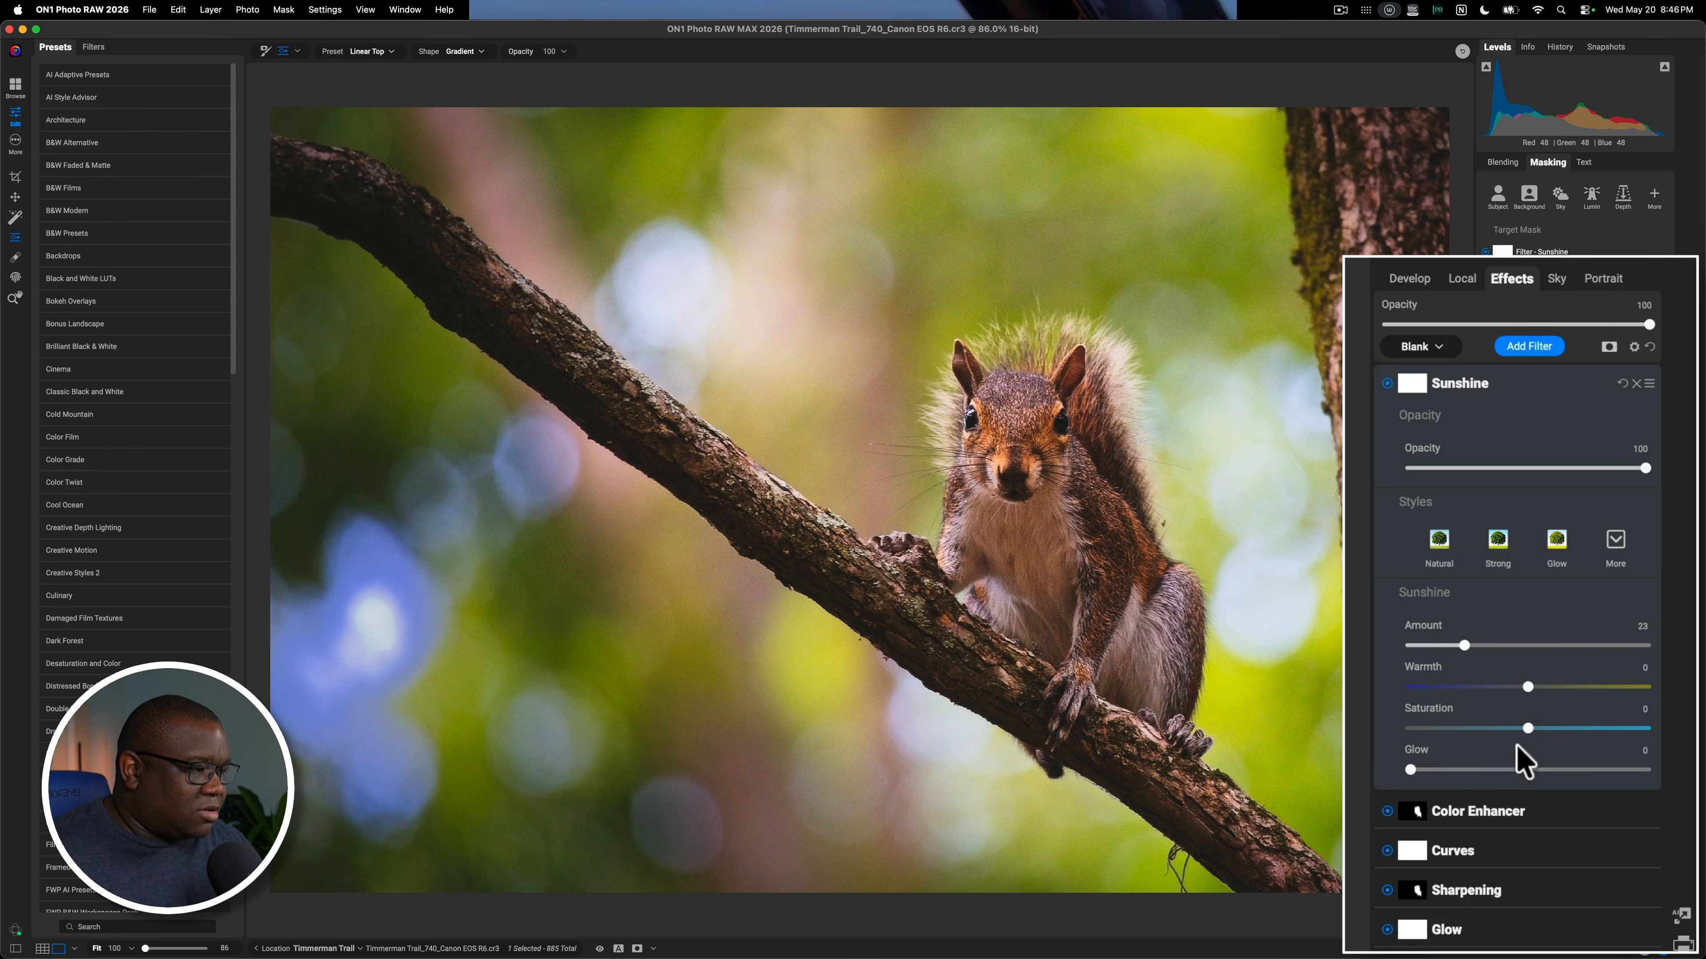
pyautogui.moveTo(1526, 730); pyautogui.dragTo(1565, 728)
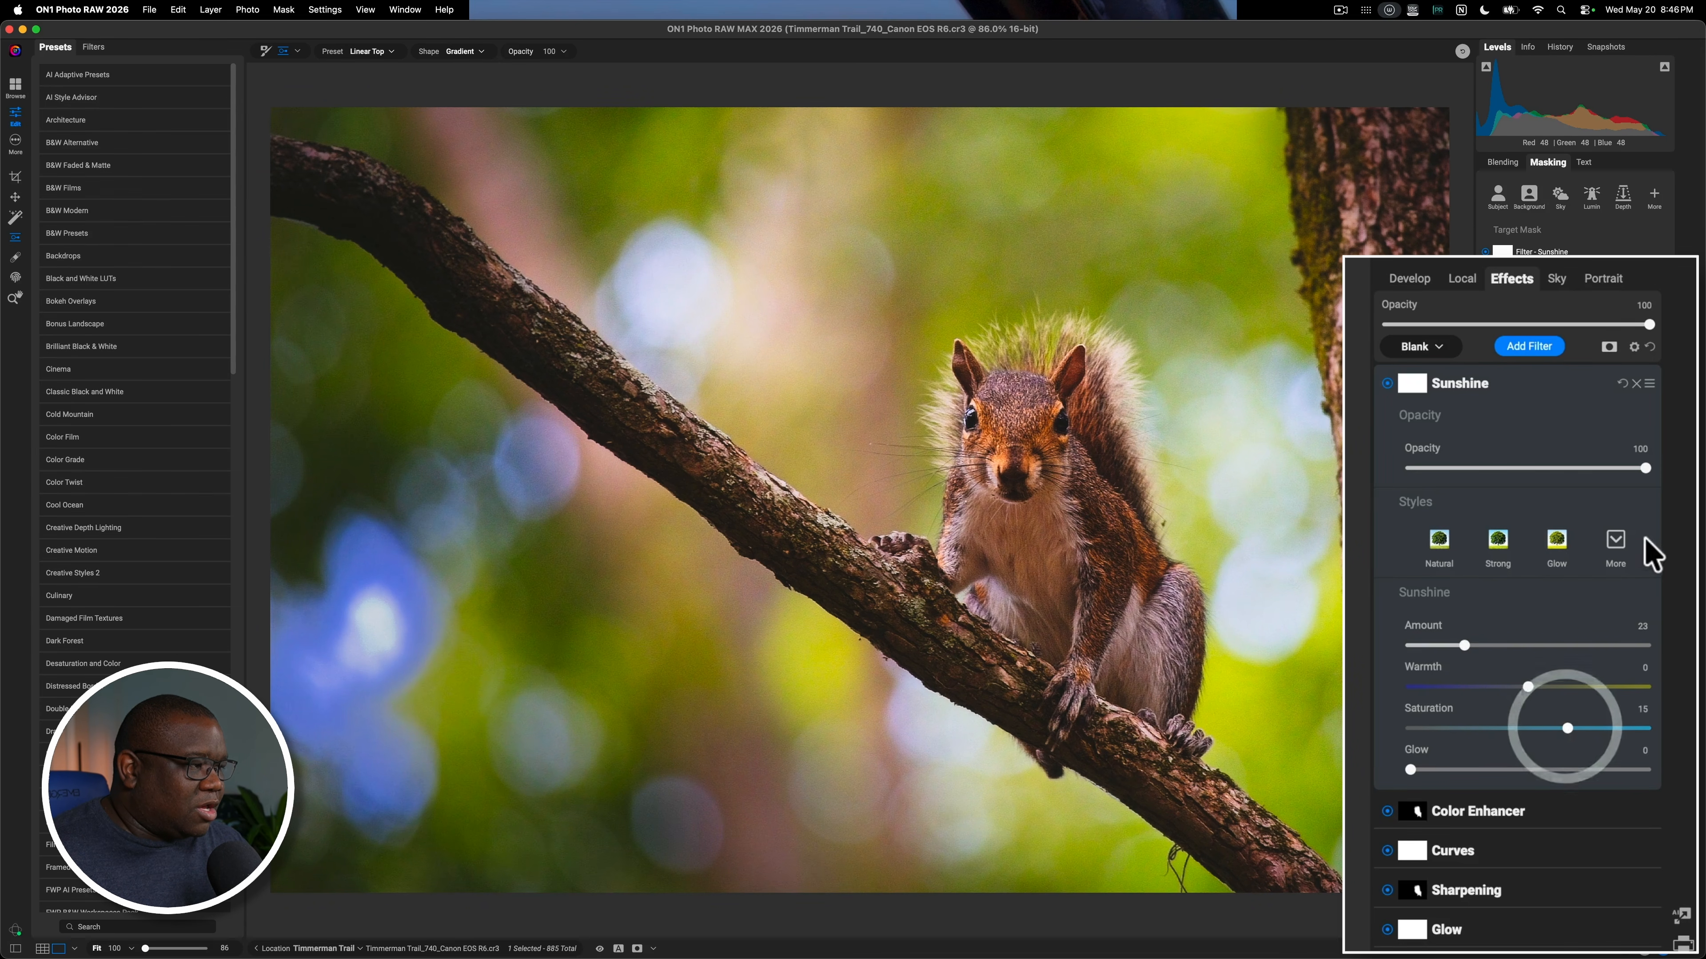
# - Set the Sunshine filter's opacity to 65 and compare the photo with and without the filter
pyautogui.moveTo(1646, 468); pyautogui.dragTo(1345, 483)
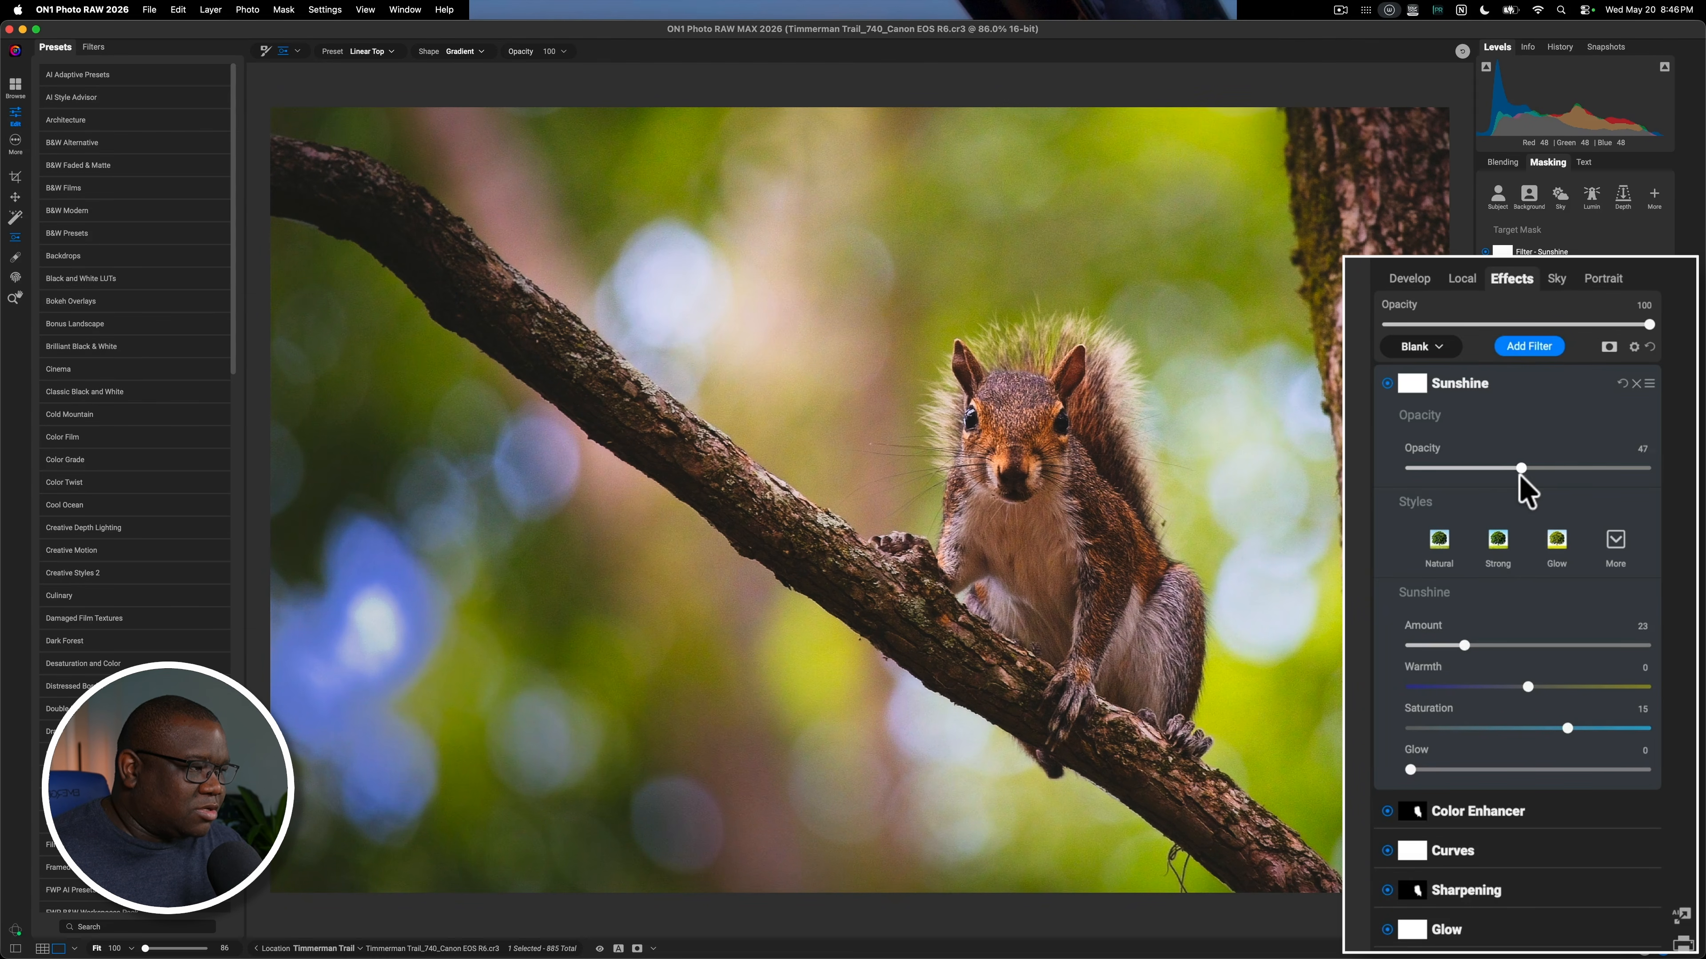
pyautogui.moveTo(1543, 475); pyautogui.dragTo(1560, 475)
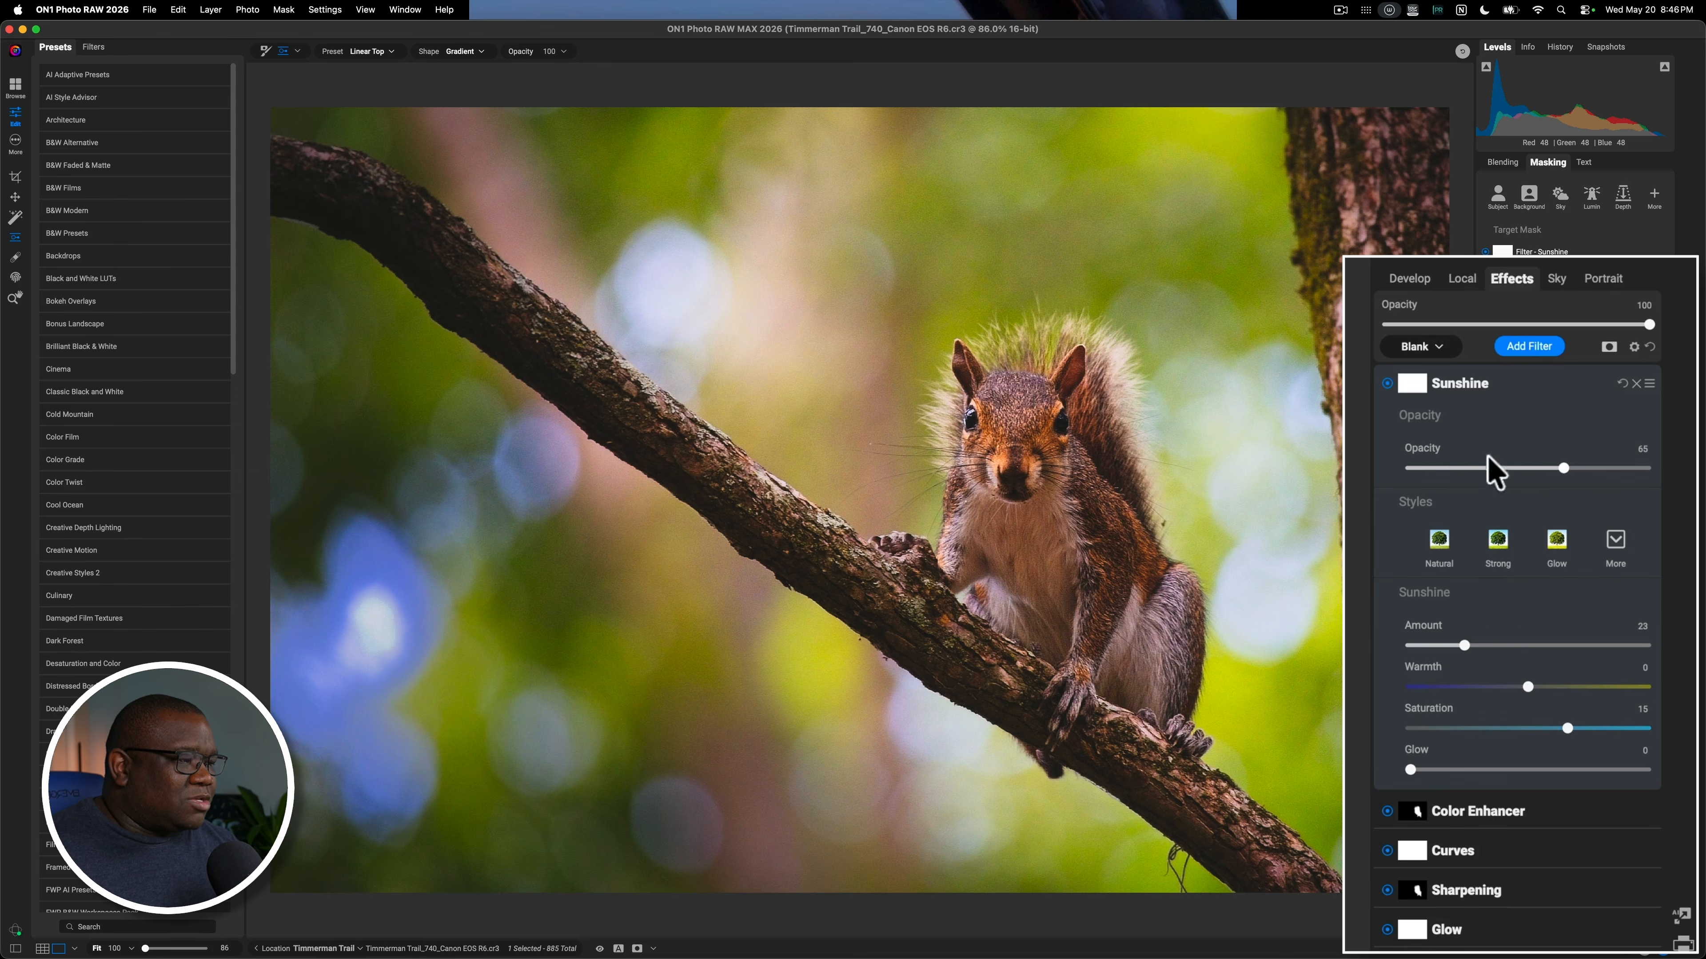
pyautogui.click(1388, 386)
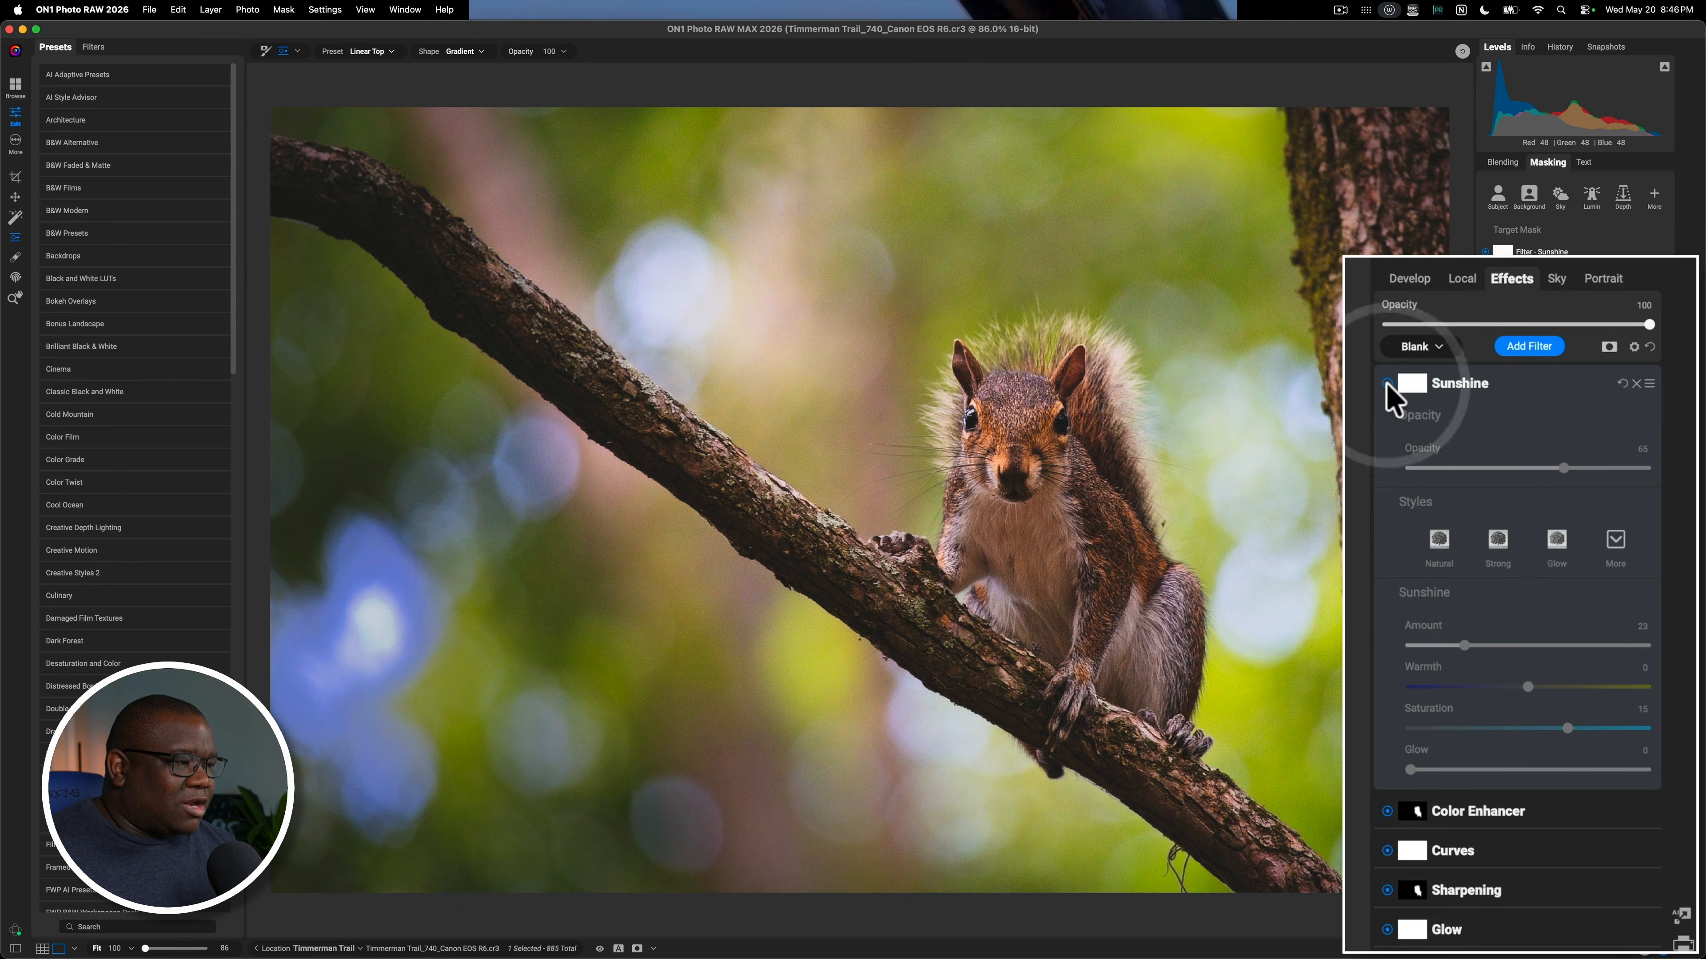
pyautogui.click(1387, 386)
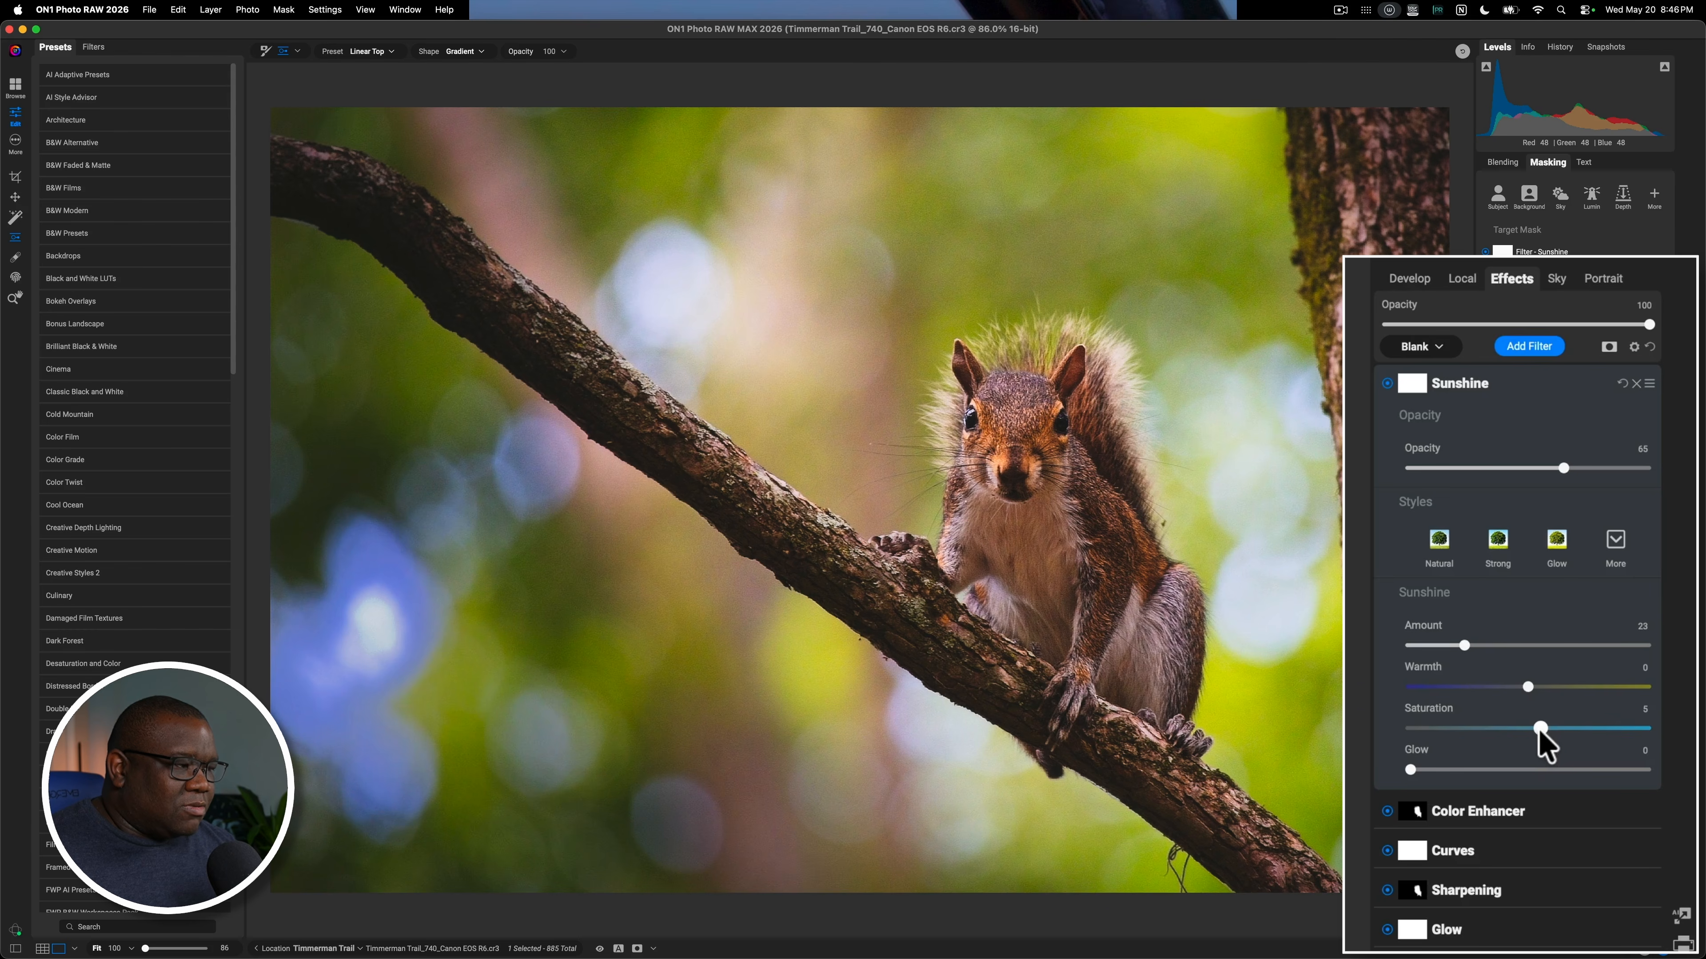
# - Set the Sunshine filter's saturation to 5 and amount to 32, and lower its opacity slightly
pyautogui.click(1539, 729)
pyautogui.moveTo(1461, 644); pyautogui.dragTo(1485, 646)
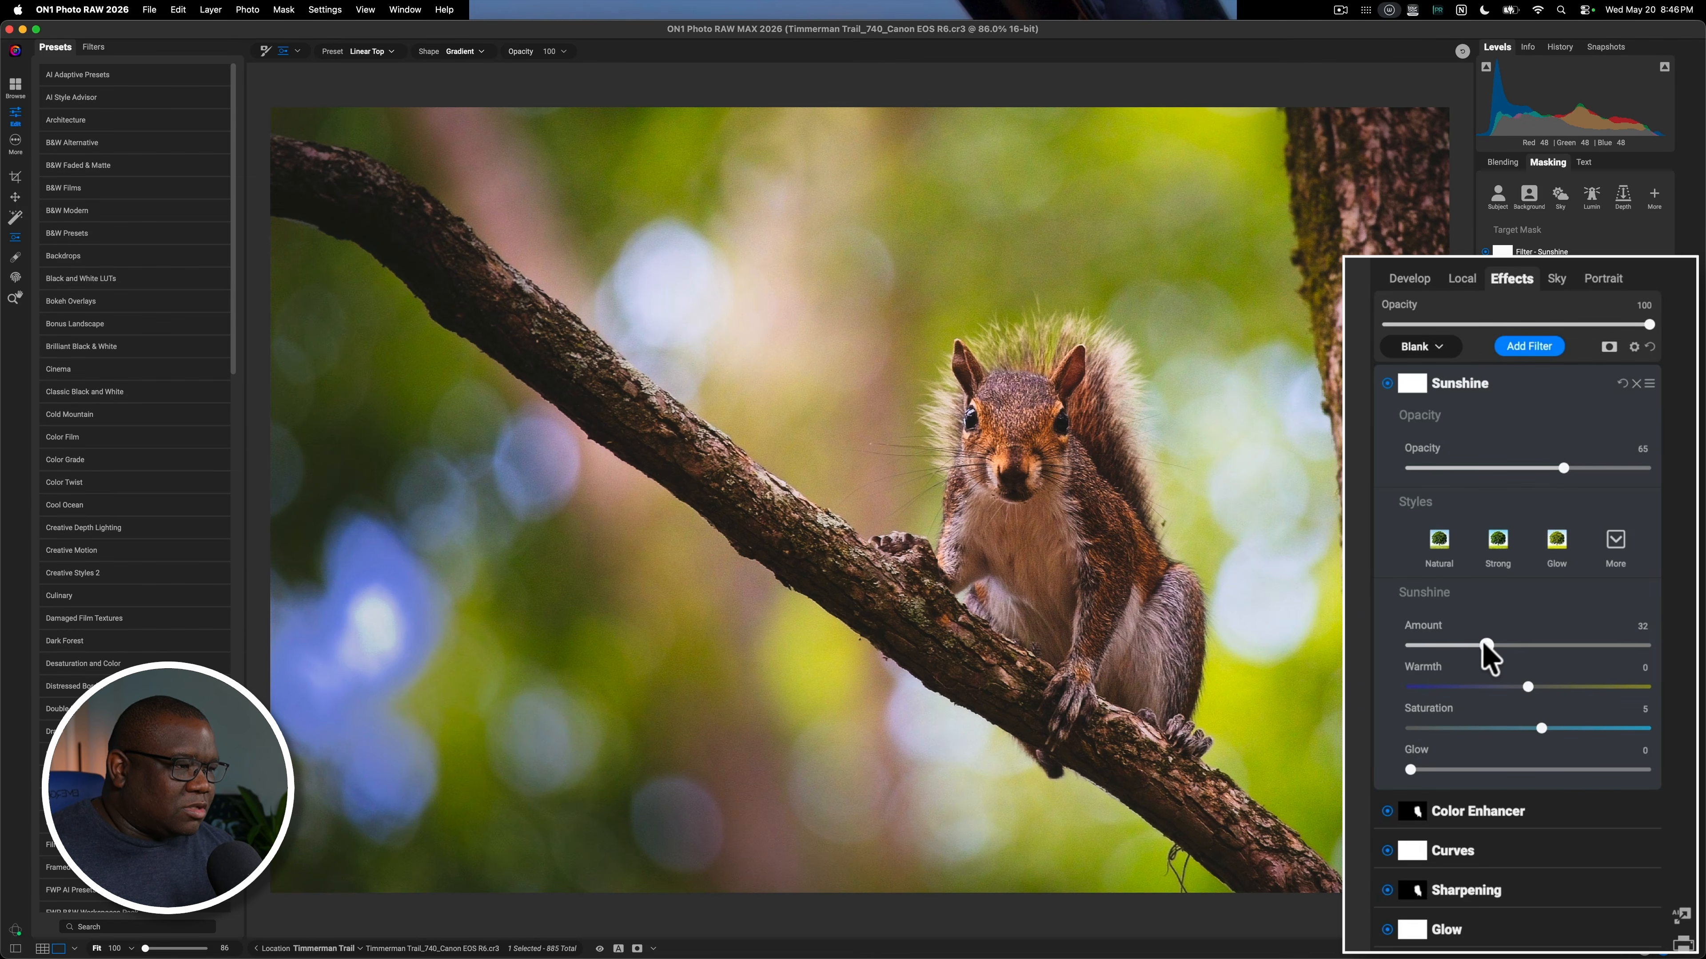
pyautogui.moveTo(1563, 468)
pyautogui.mouseDown()
pyautogui.moveTo(1579, 468)
pyautogui.moveTo(1519, 467)
pyautogui.moveTo(1539, 469)
pyautogui.mouseUp()
# - Collapse the Sunshine filter's settings and compare the edited photo with the unedited original
pyautogui.click(1551, 398)
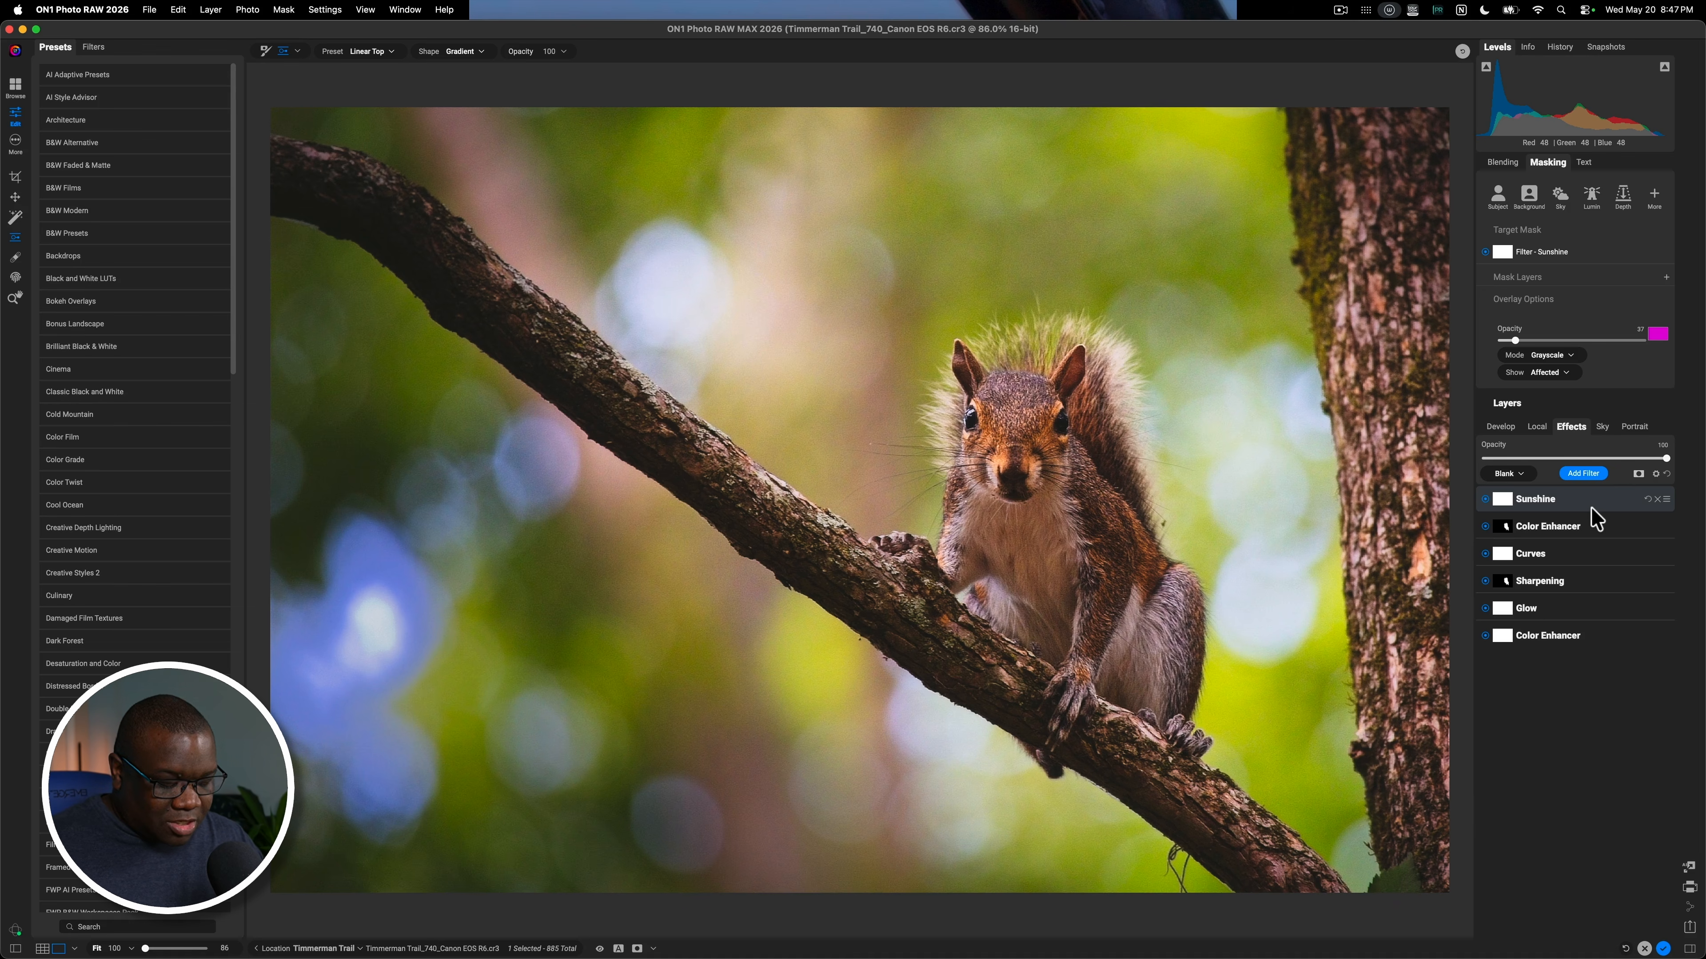
pyautogui.press('p')
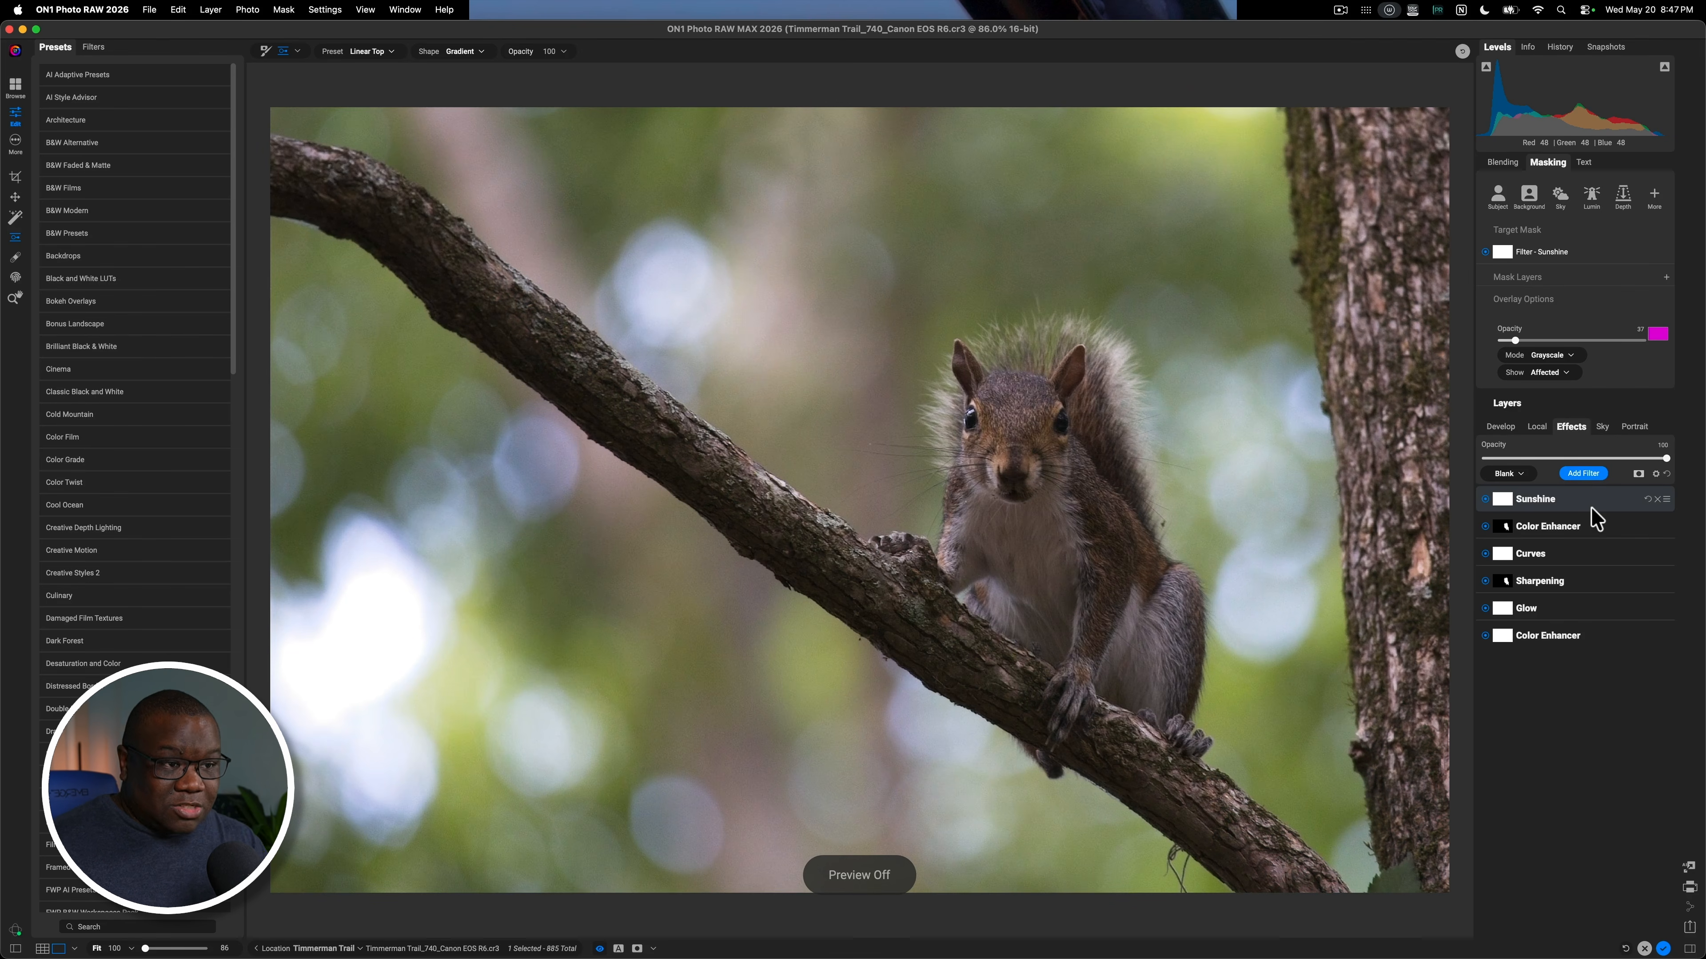
pyautogui.press('p')
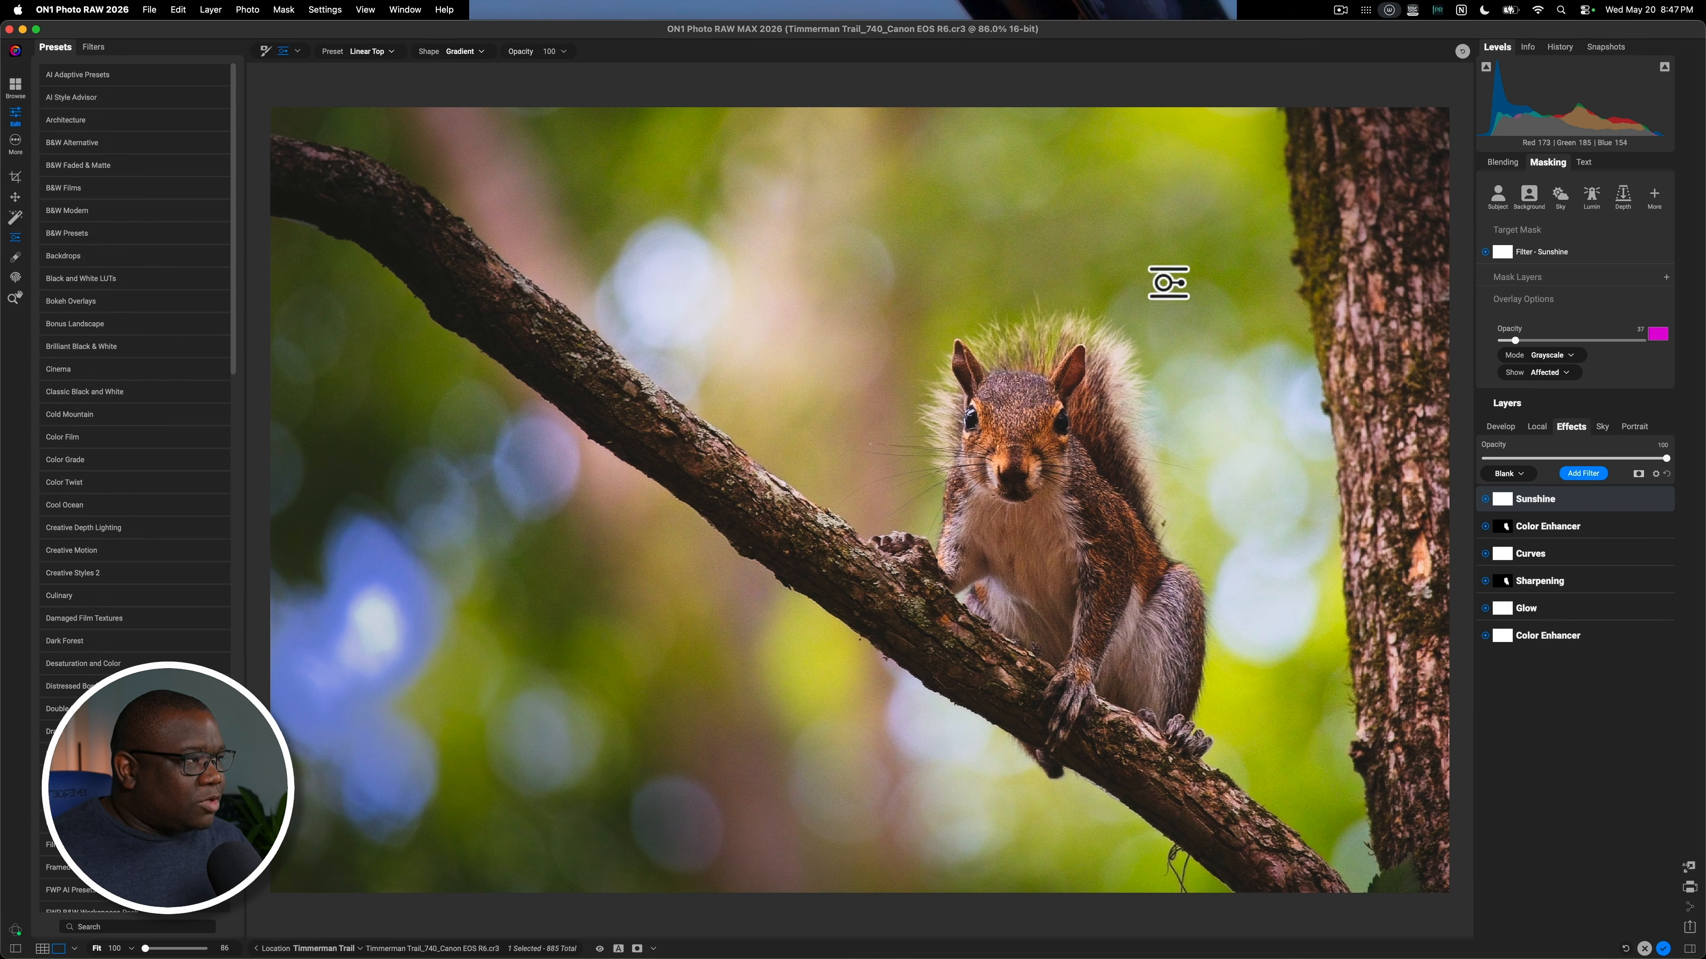
# - Save the current edit as a new snapshot named New Look 2026
pyautogui.click(1602, 48)
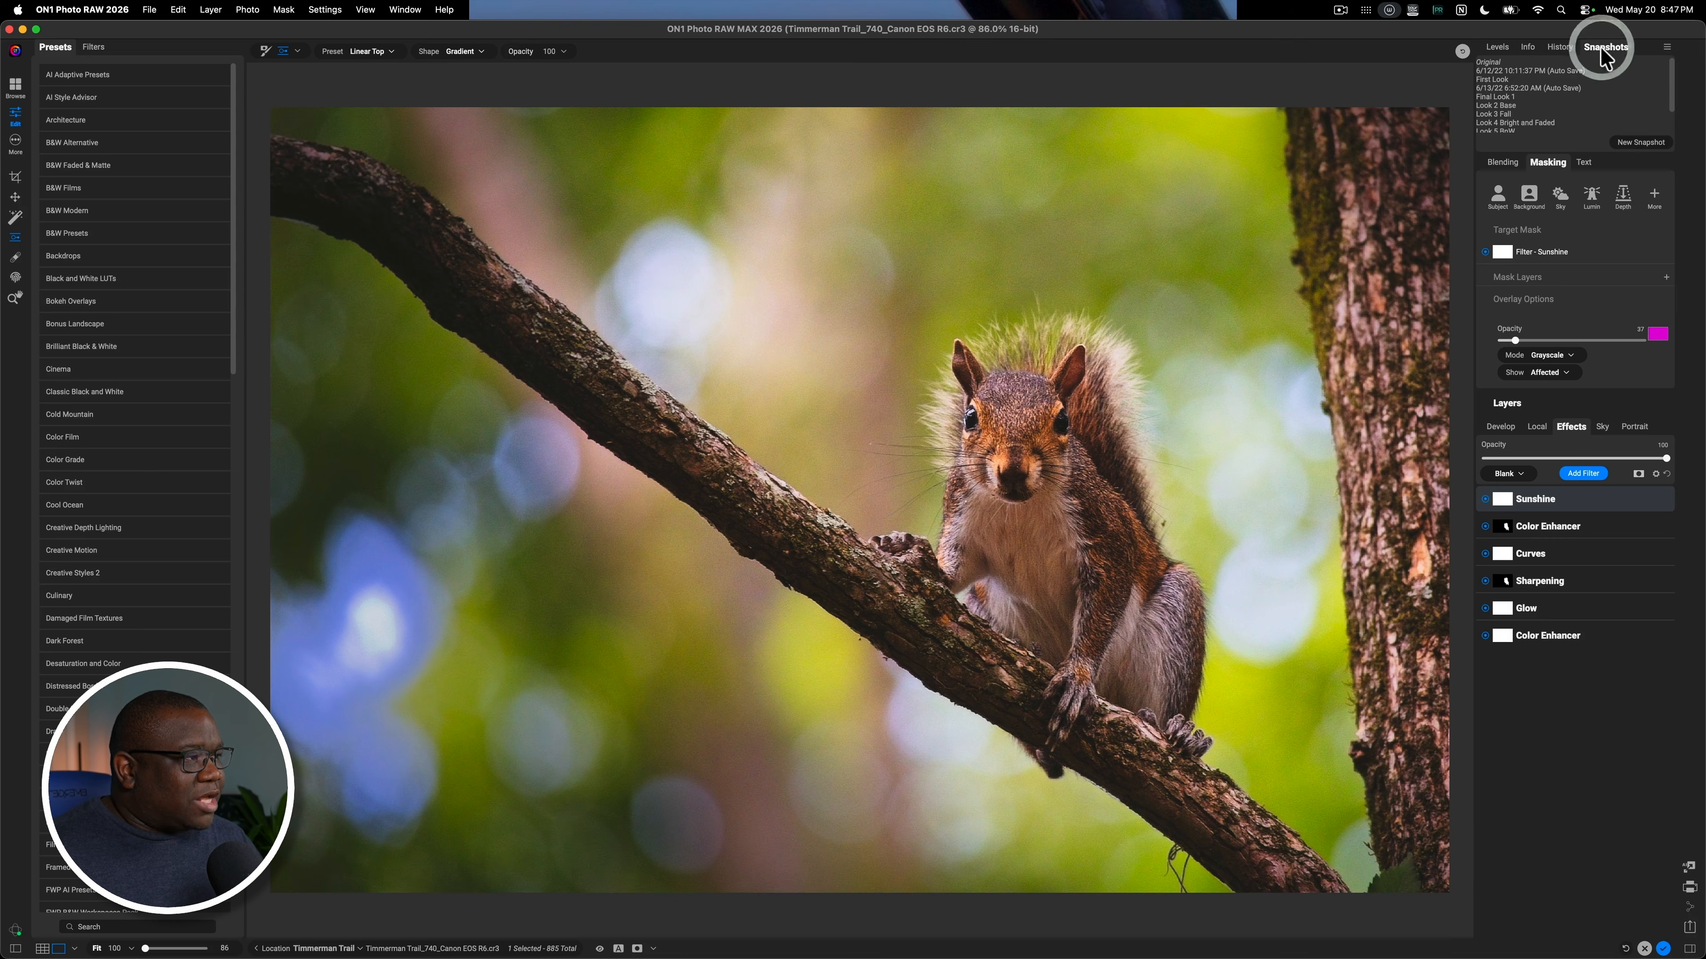
pyautogui.click(1640, 142)
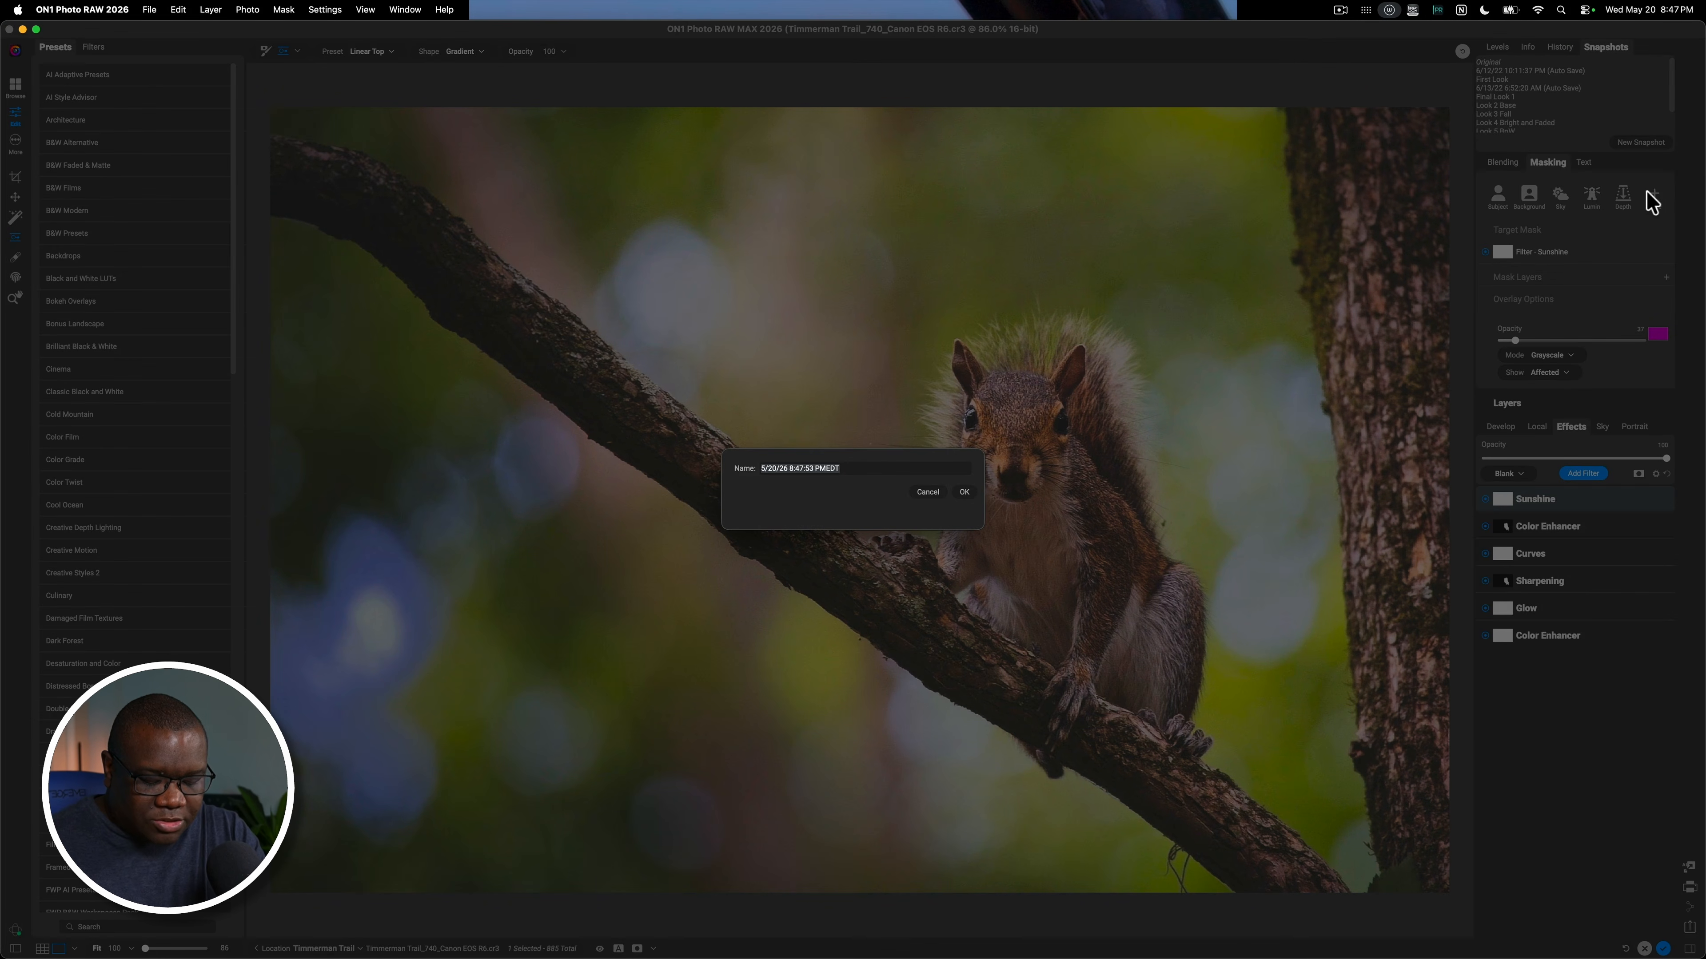
pyautogui.write('New Look 2026')
pyautogui.press('Return')
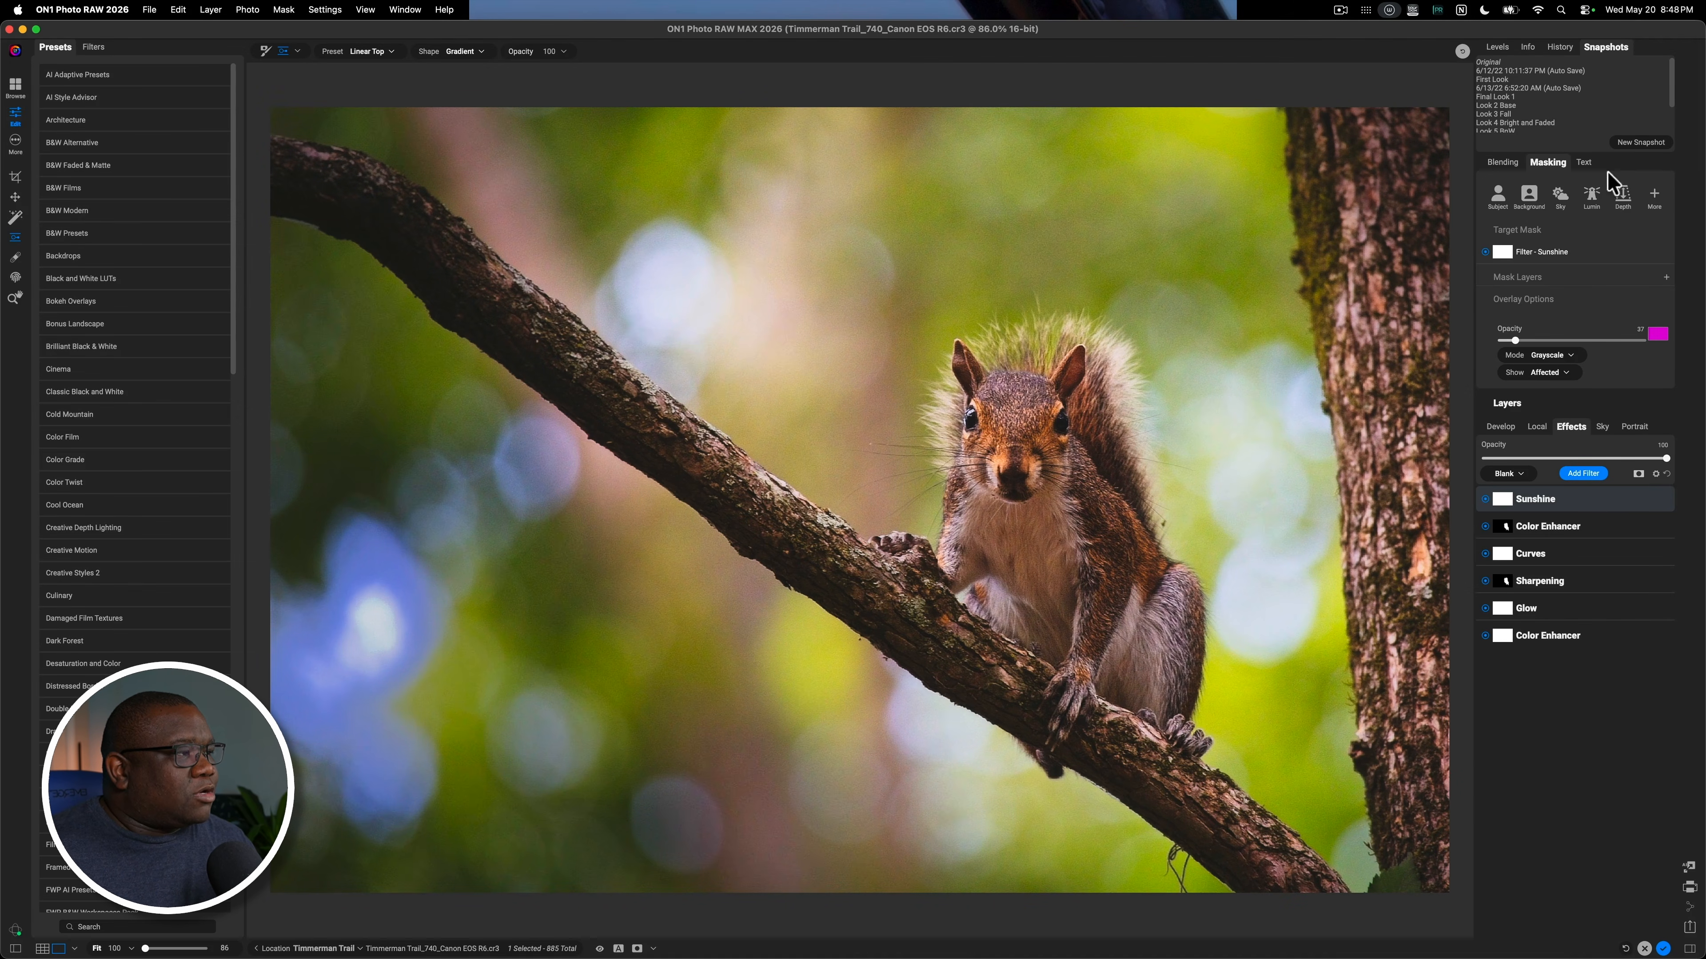
# - Browse the photo's saved snapshots, including BW Look, First Look and Final Look 1, to compare the different edits
pyautogui.rightClick(1496, 99)
pyautogui.click(1498, 101)
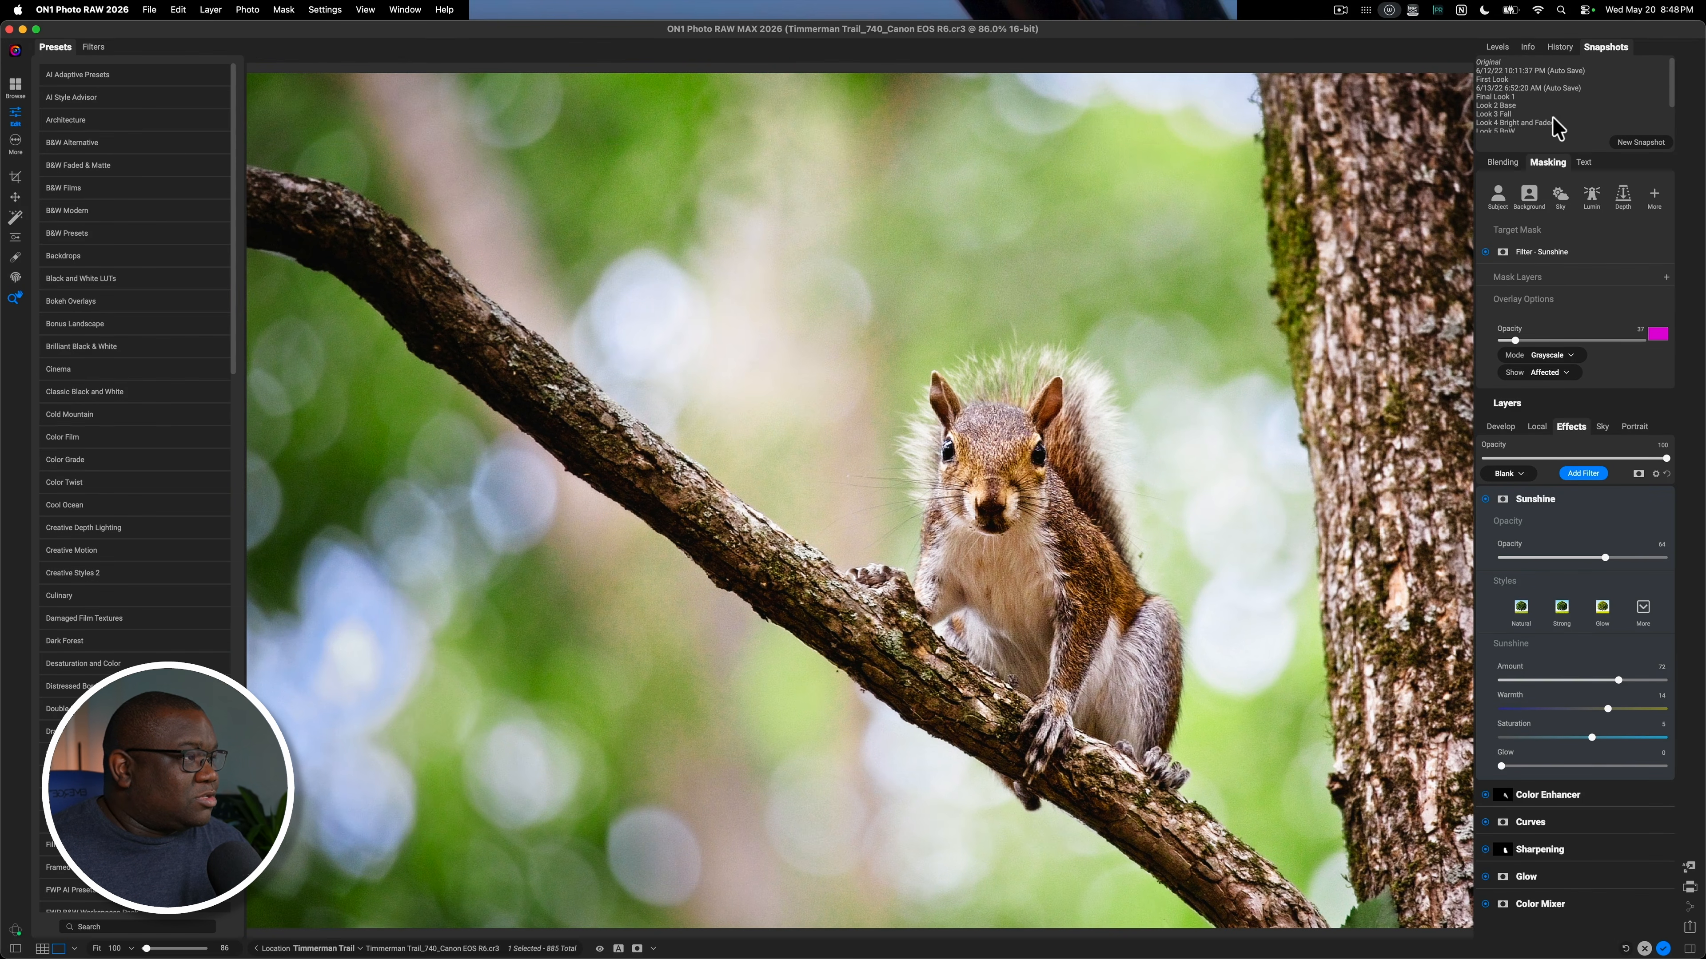
pyautogui.scroll(-1, 1548, 111)
pyautogui.scroll(-2, 1558, 111)
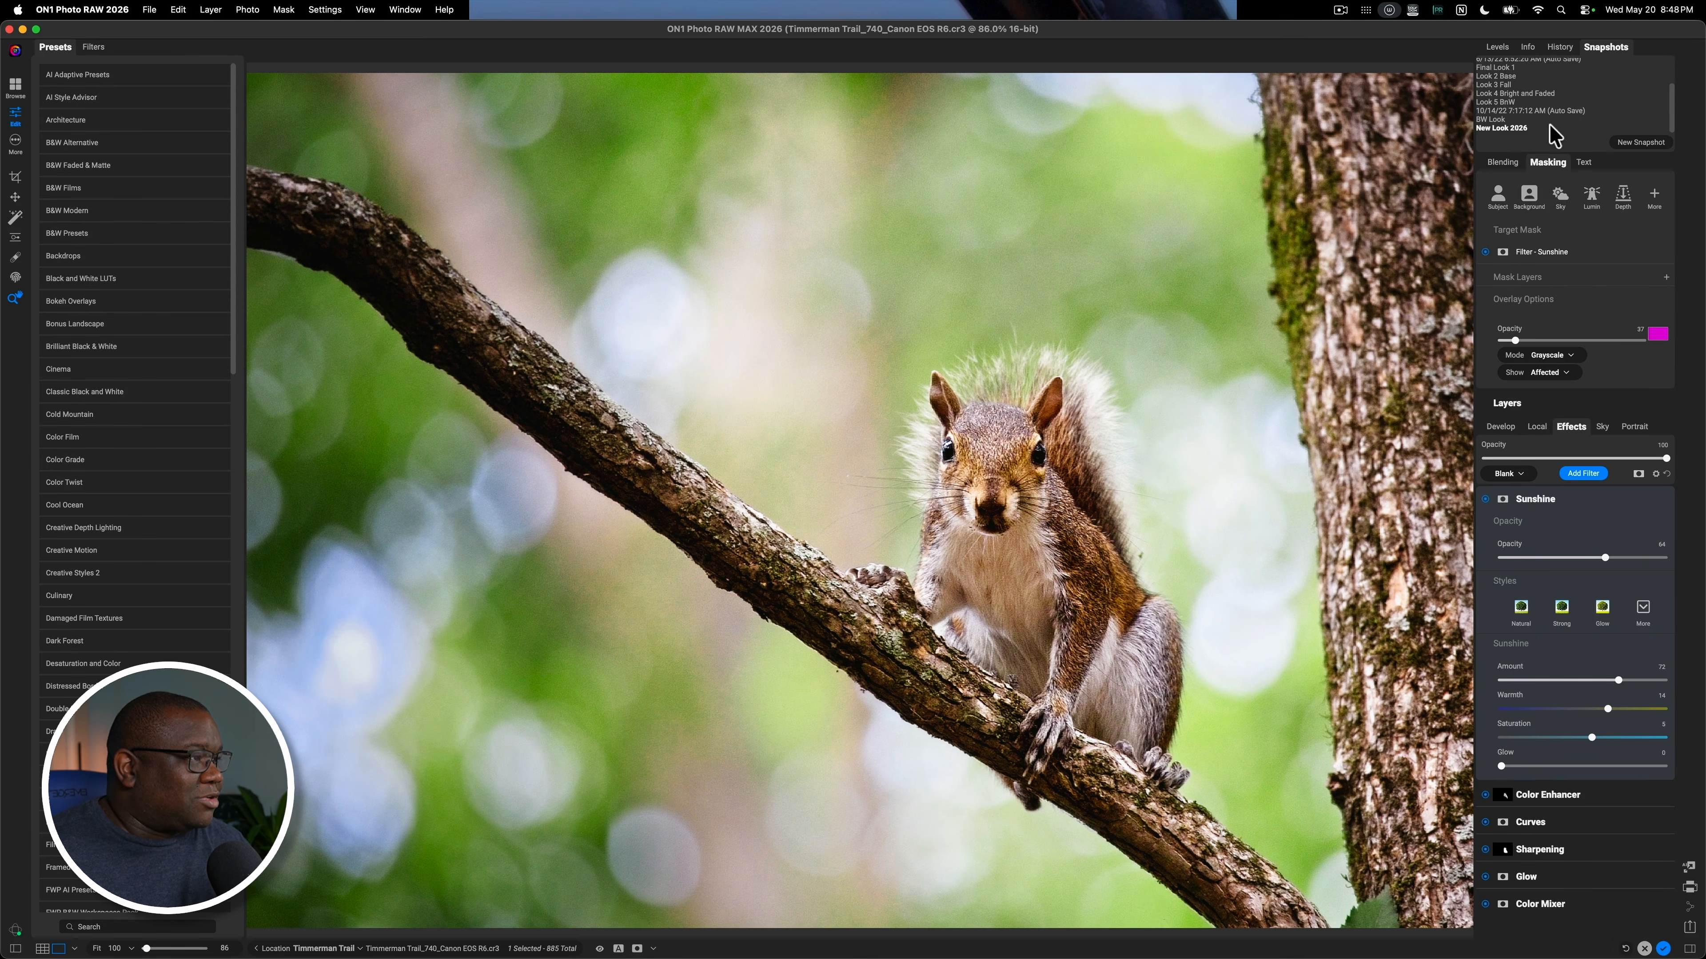
pyautogui.click(1527, 125)
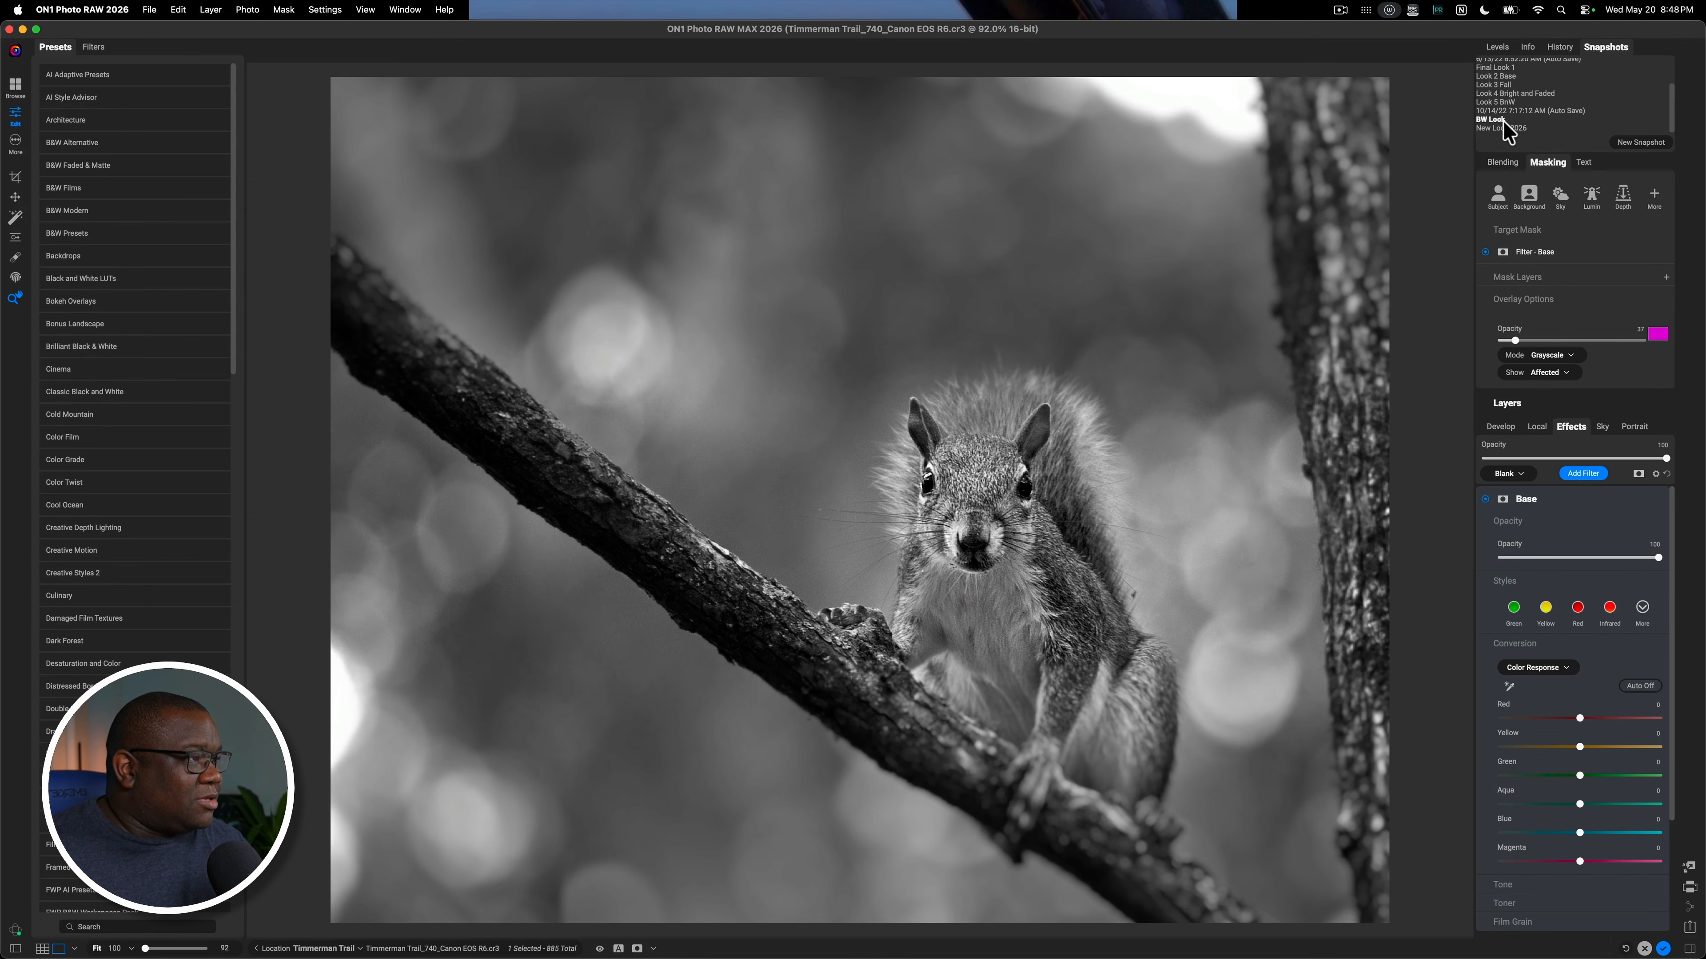
pyautogui.scroll(3, 1504, 127)
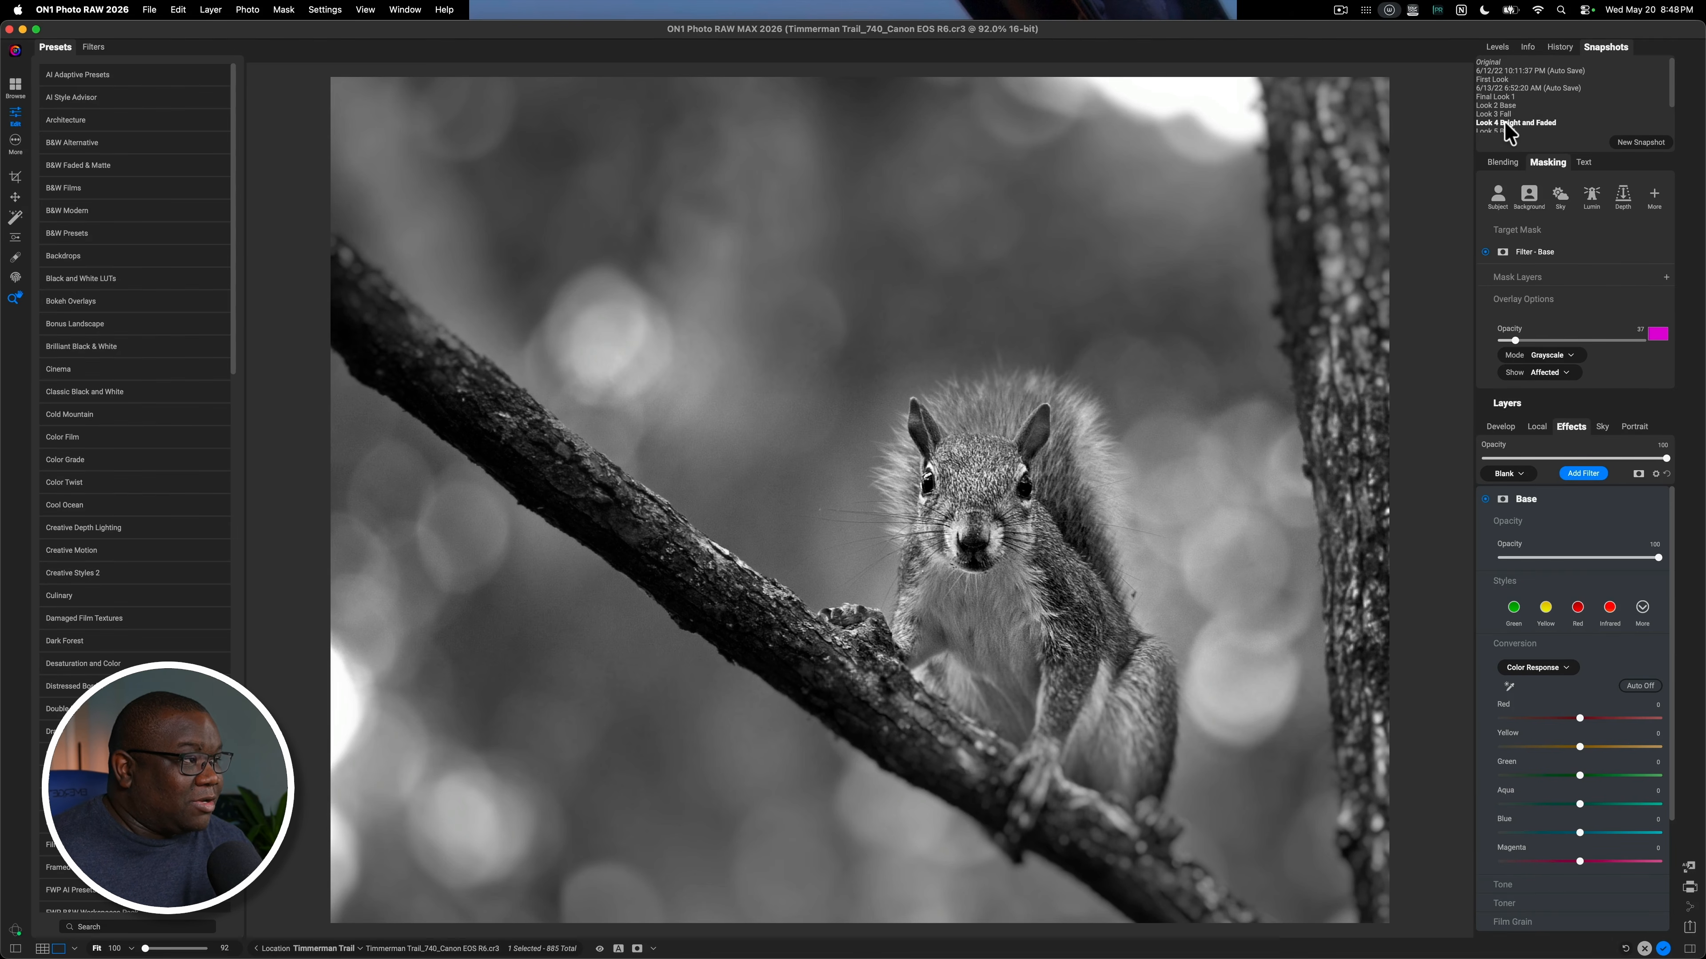
pyautogui.click(1507, 114)
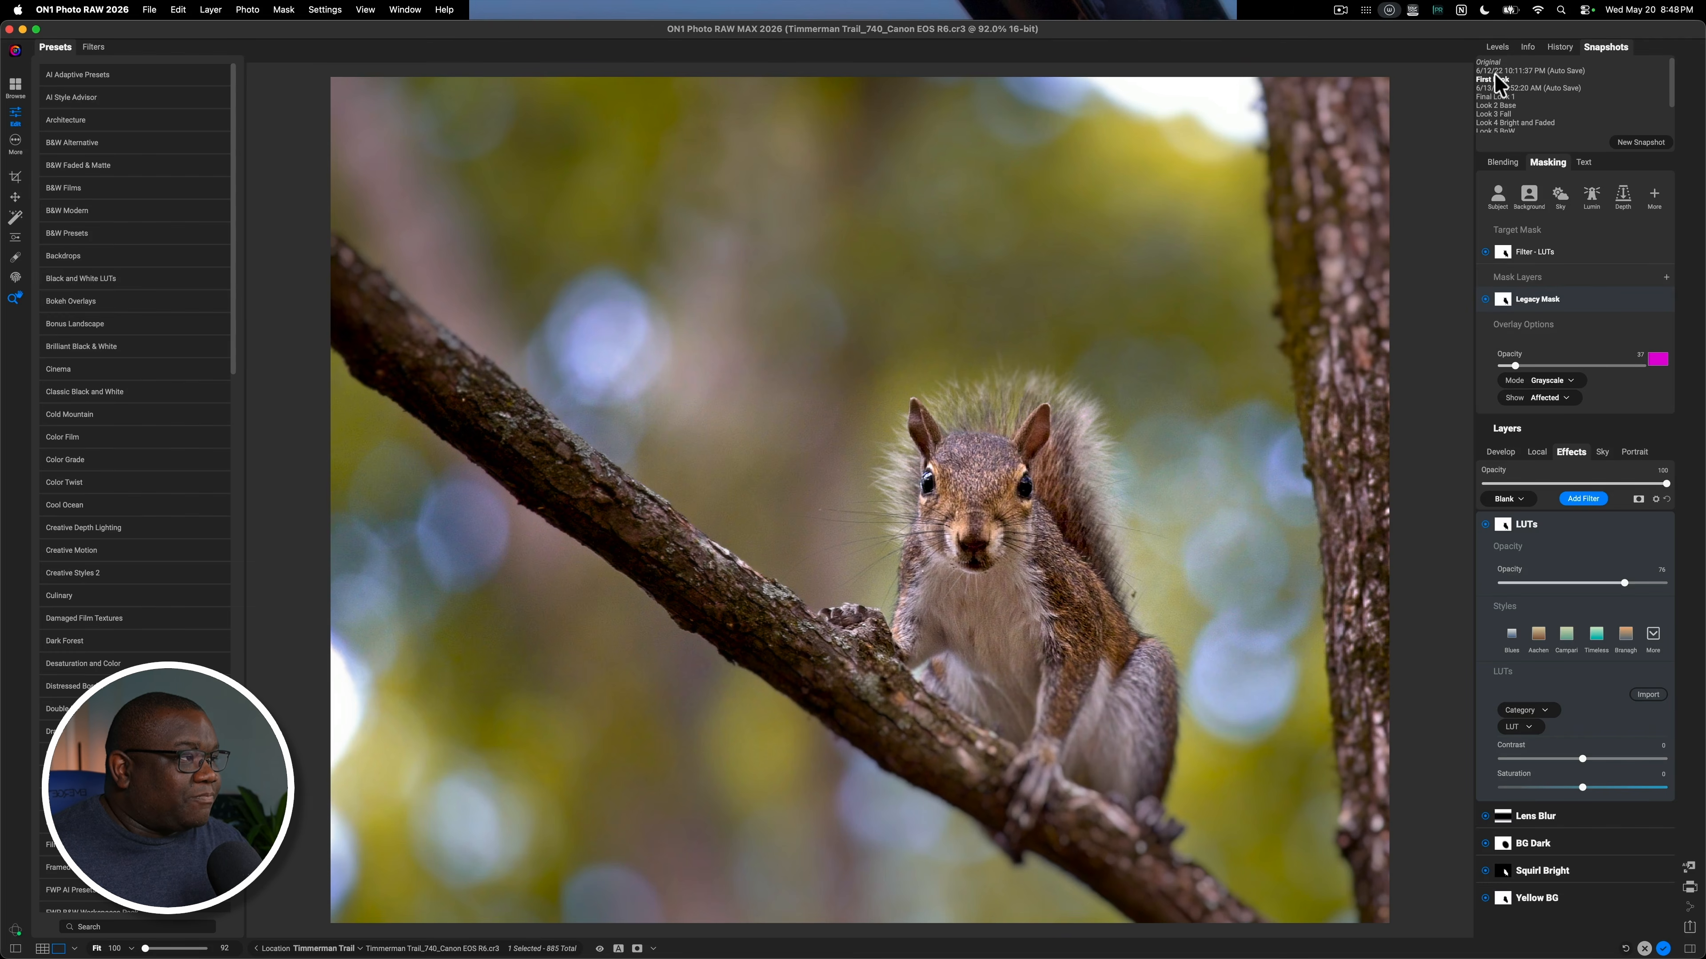
pyautogui.click(1496, 71)
pyautogui.click(1509, 96)
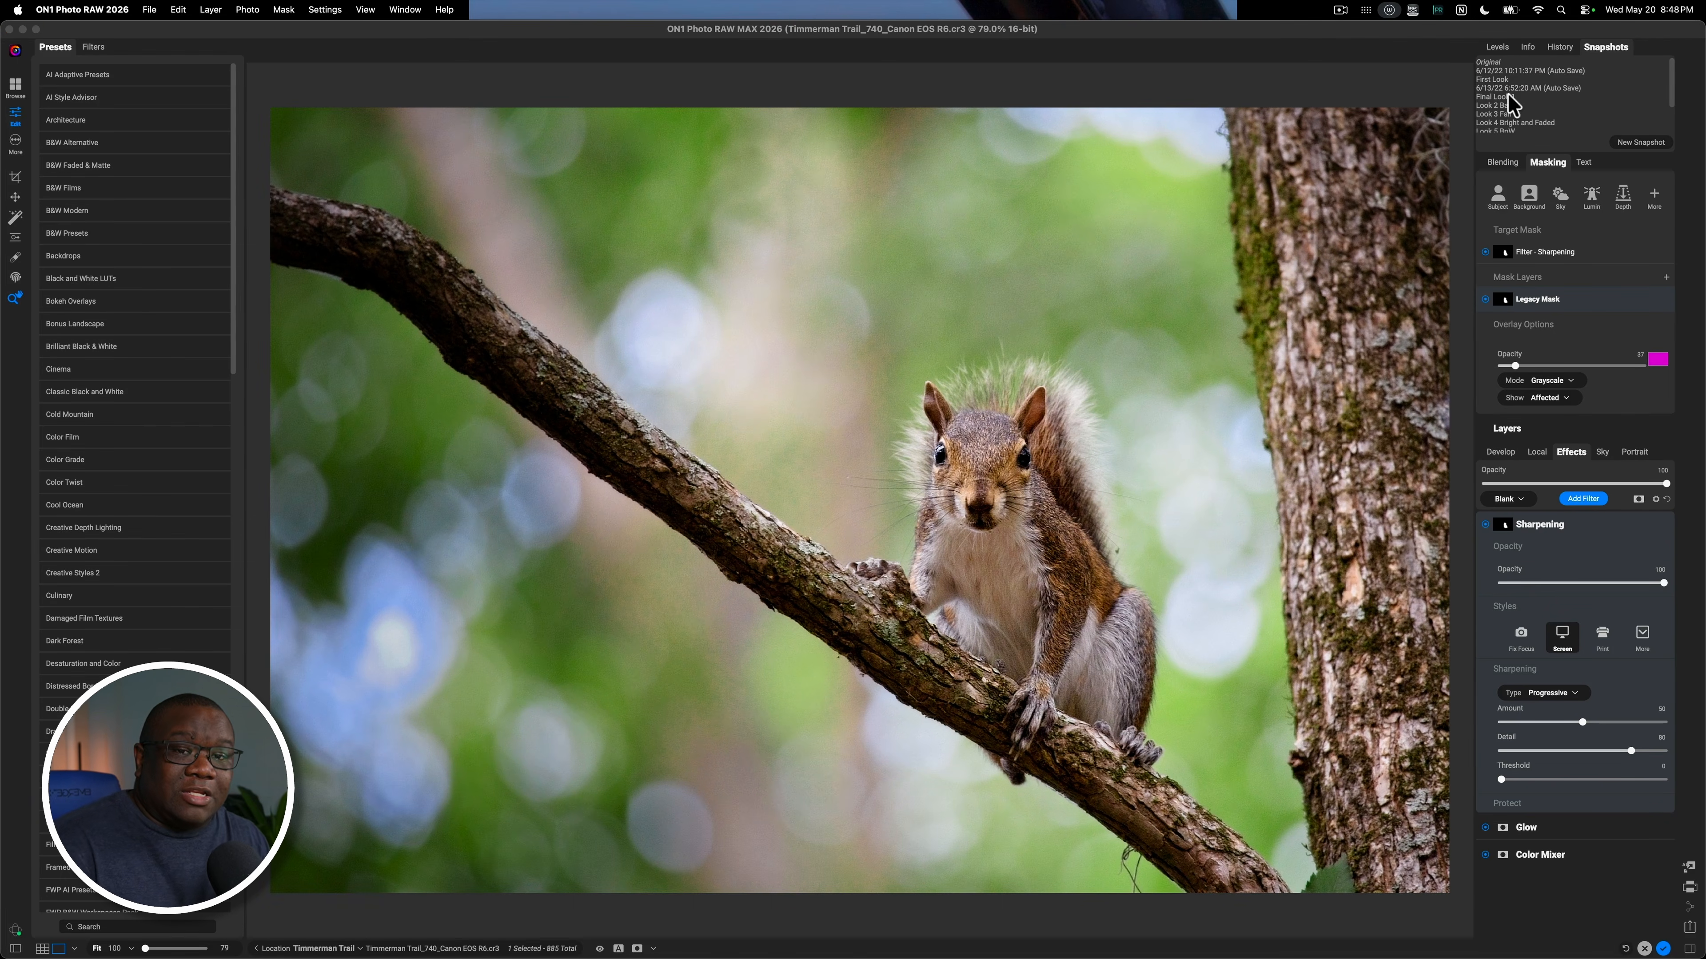